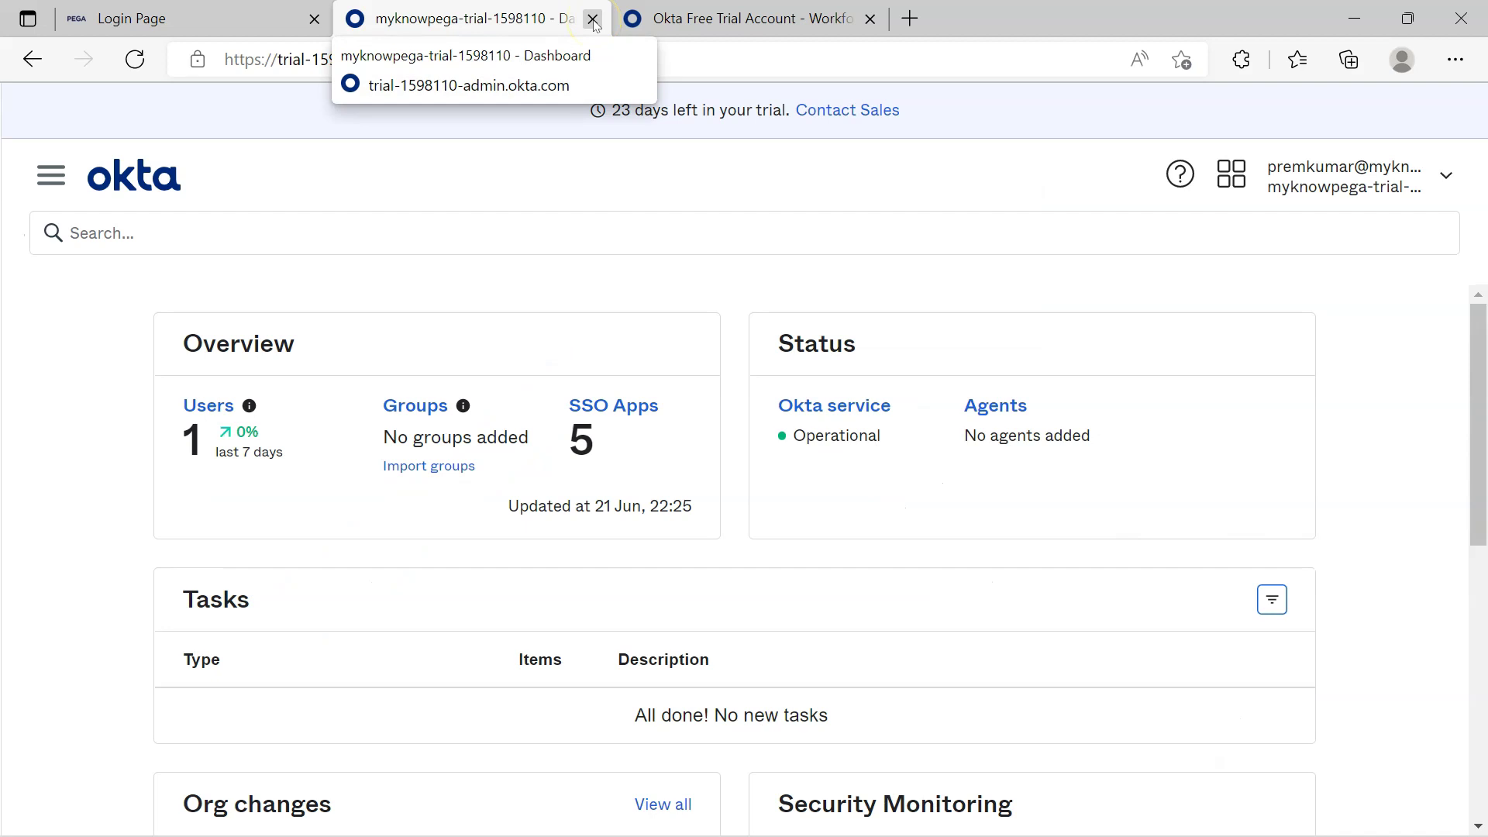
- Compare the Okta free-trial signup page with the admin dashboard, ending with the admin sidebar open
click(681, 12)
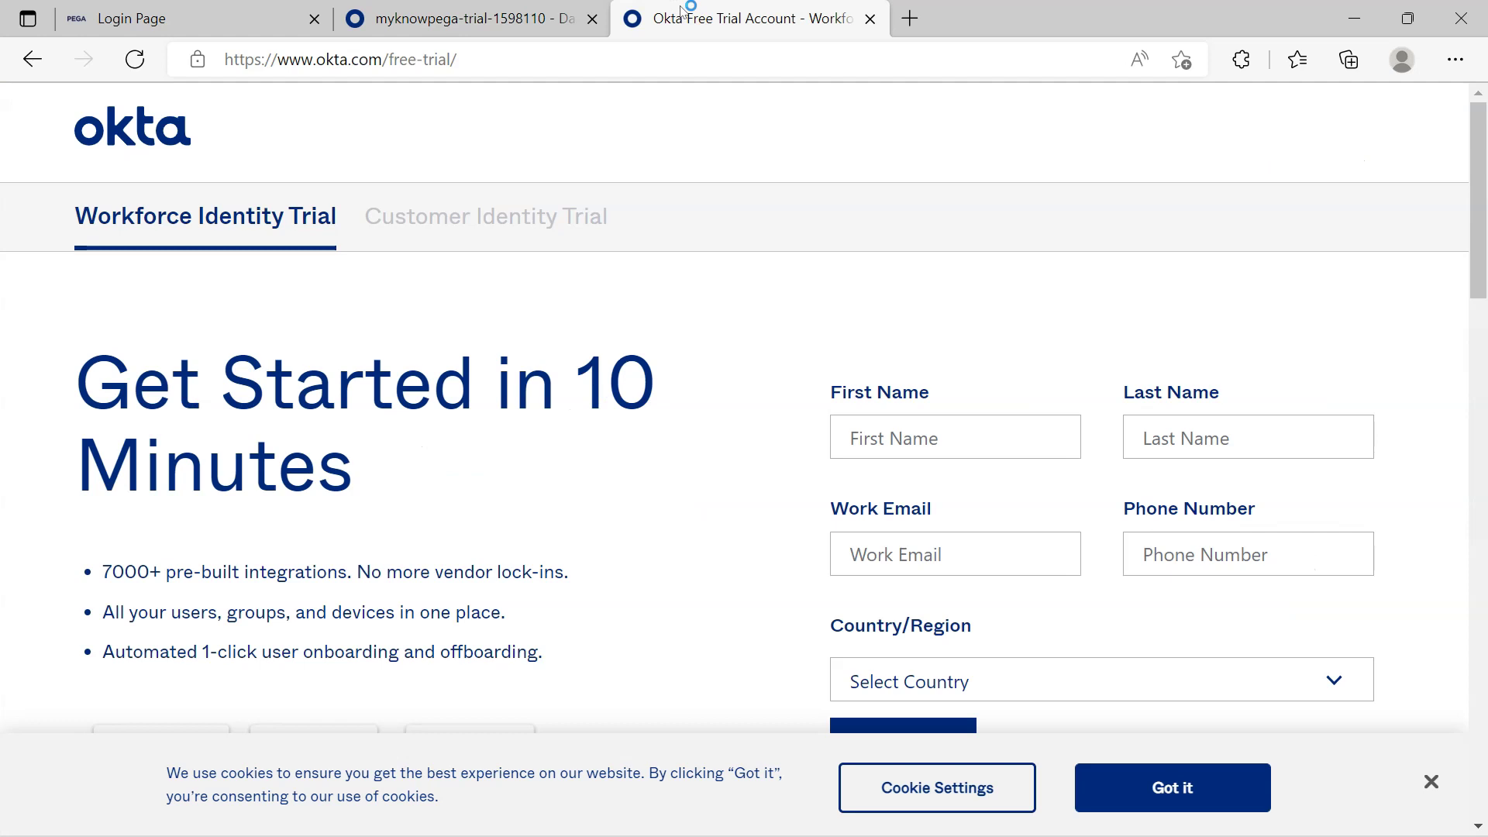
click(473, 14)
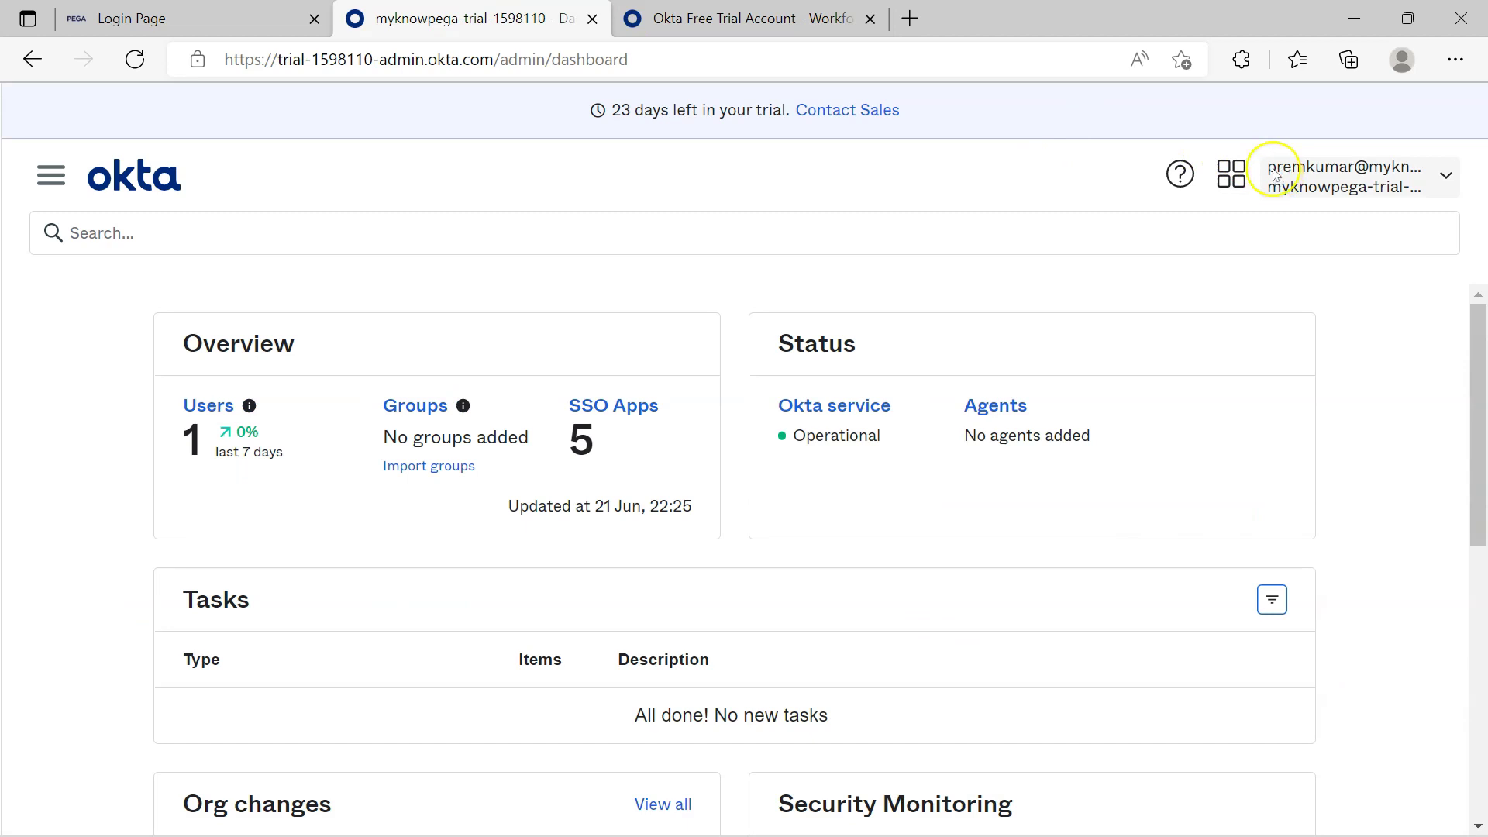
click(787, 5)
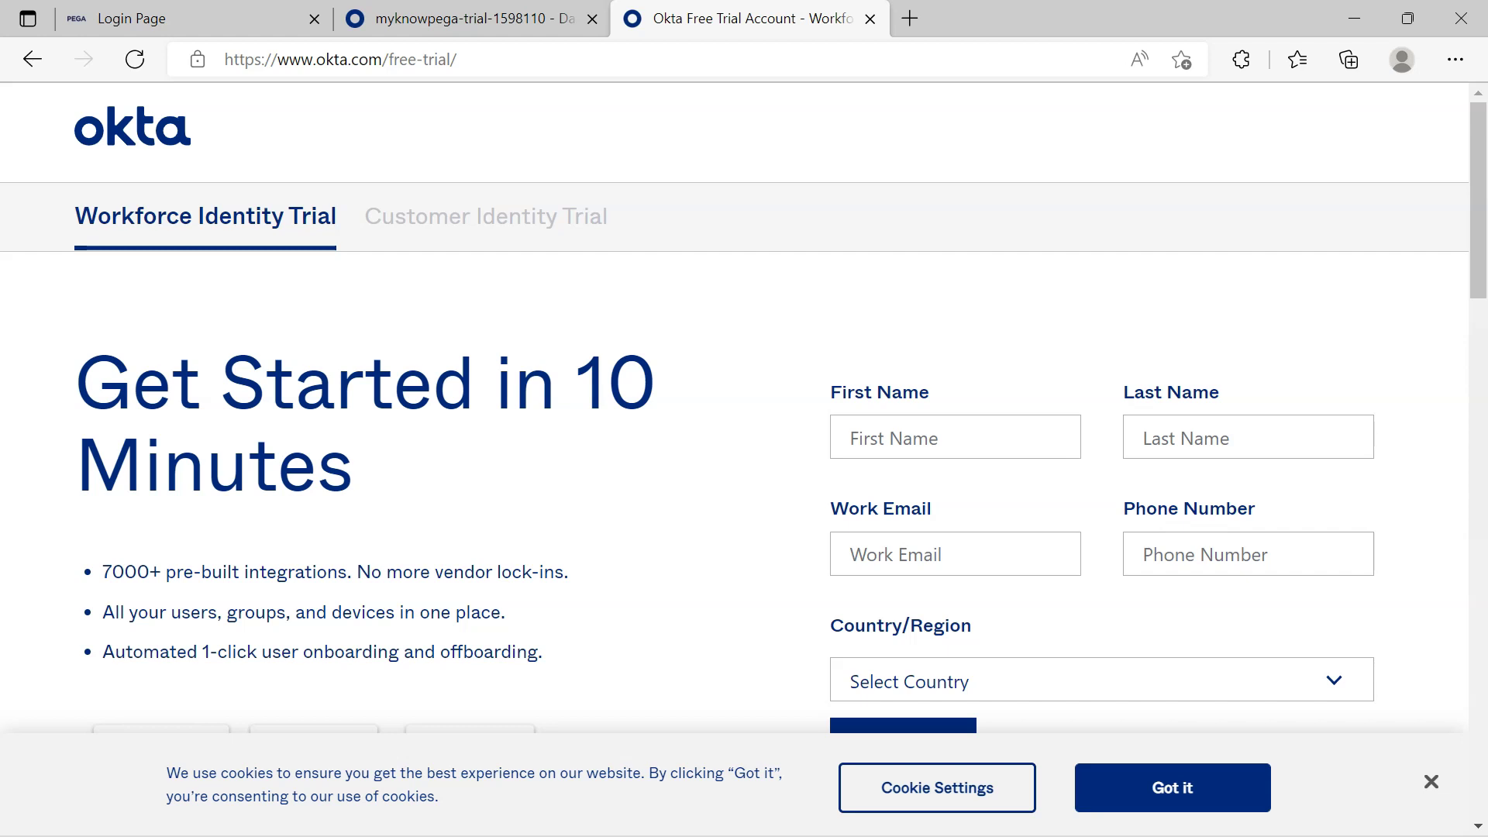
click(364, 24)
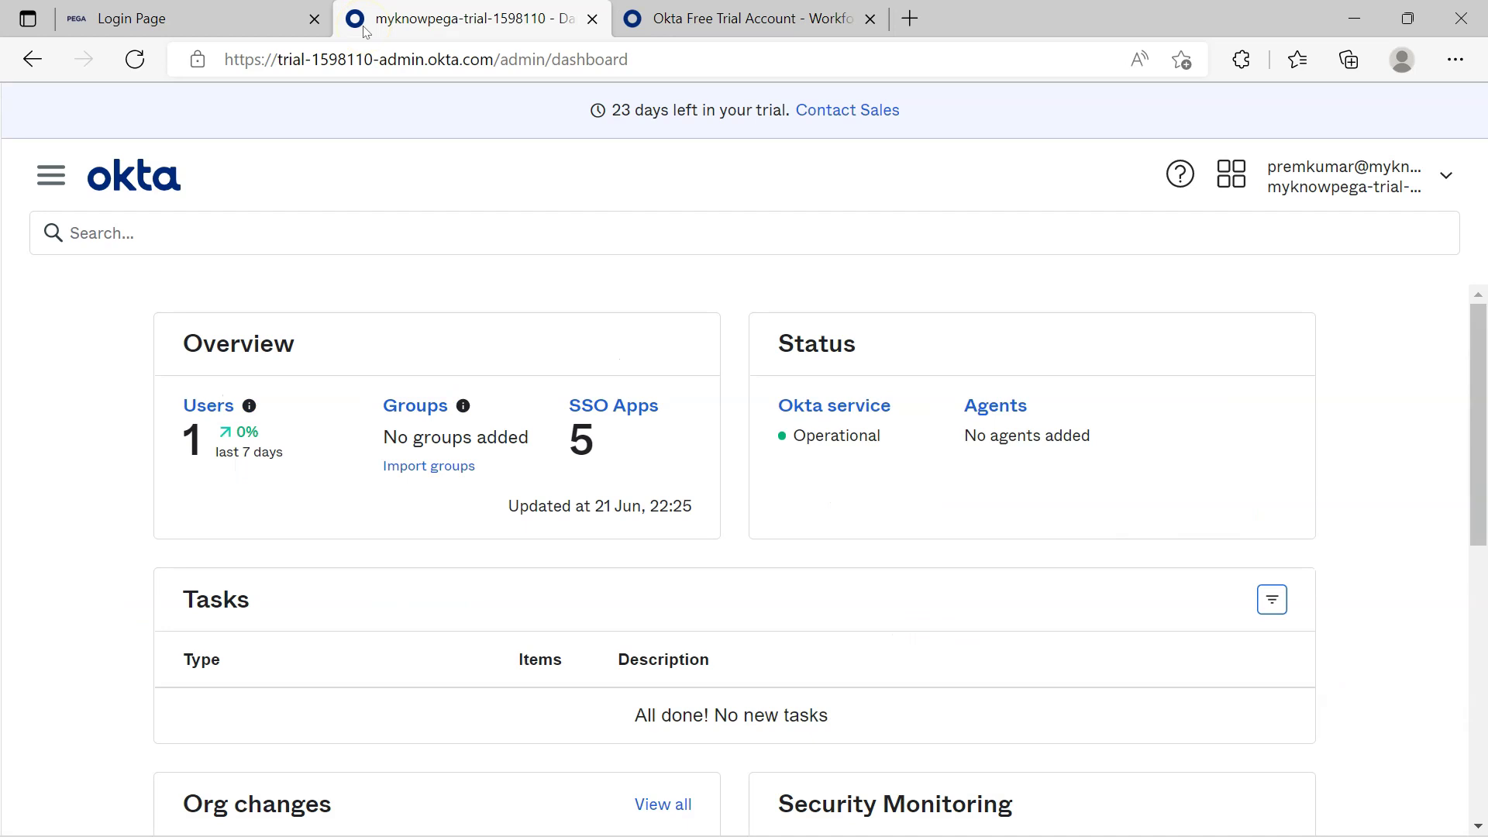
click(50, 175)
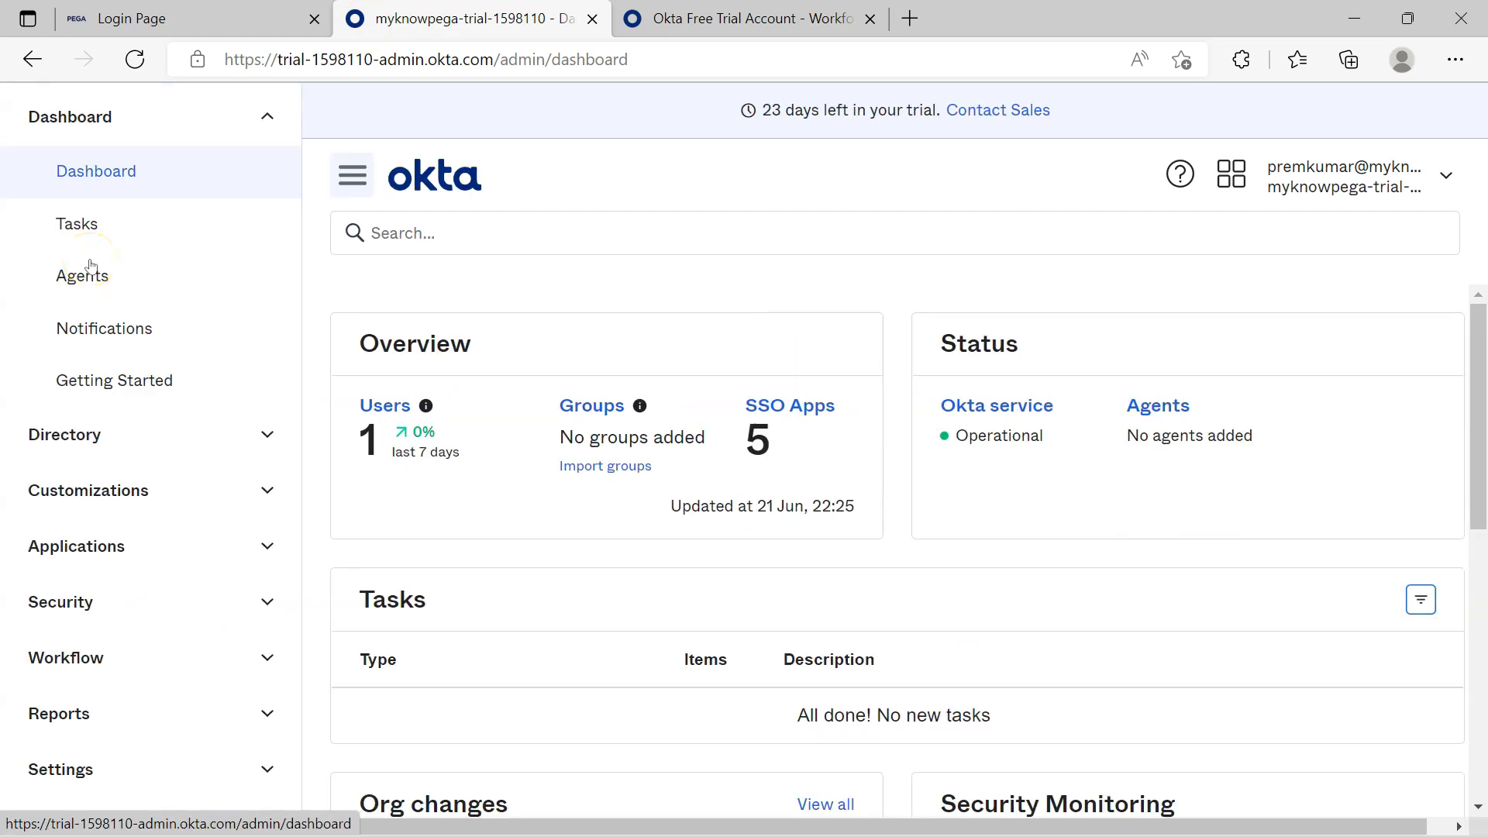
- Go to Directory > People and start adding a new person
click(271, 435)
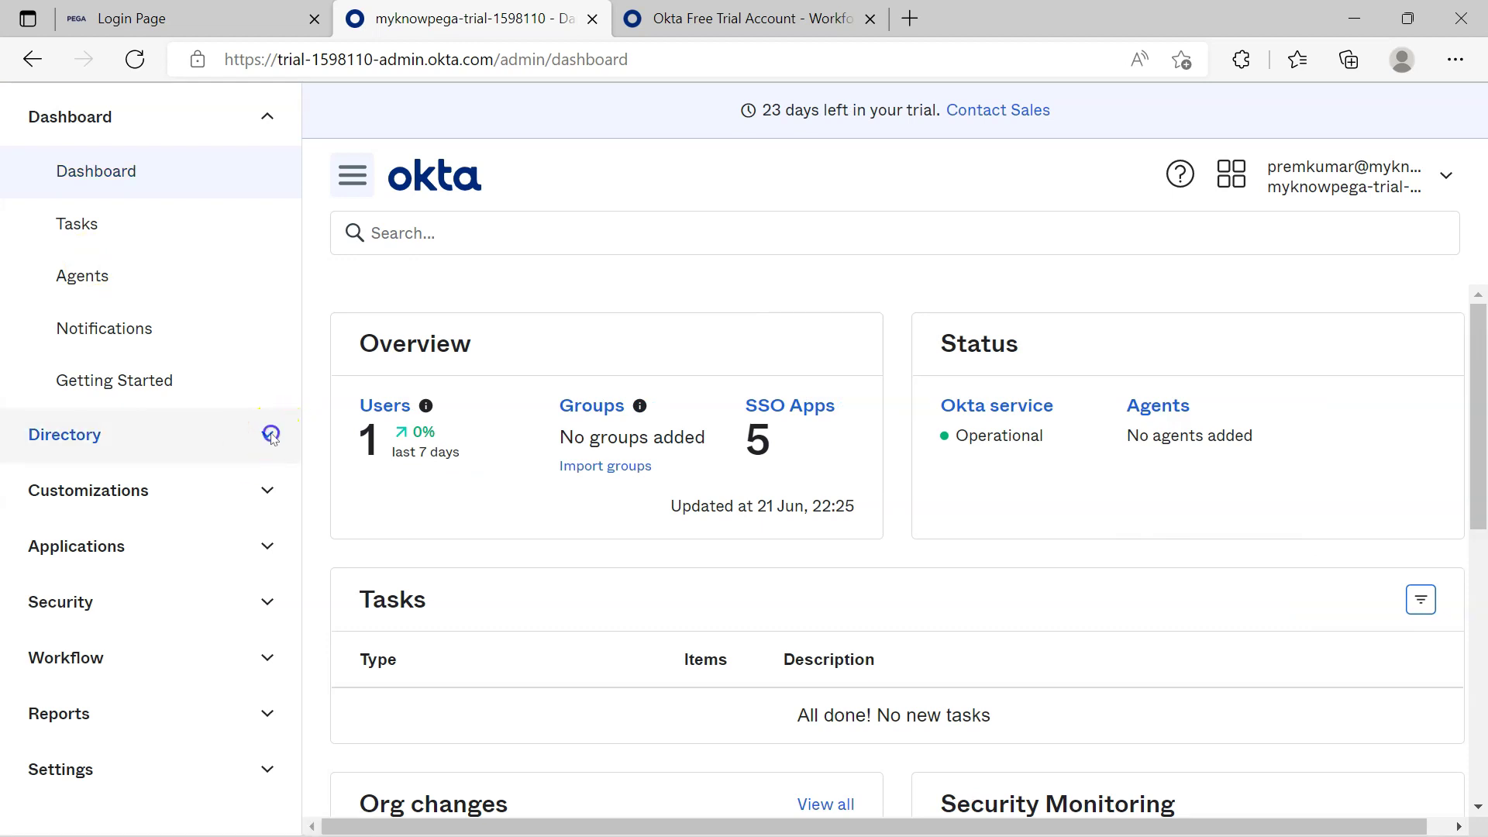
click(91, 486)
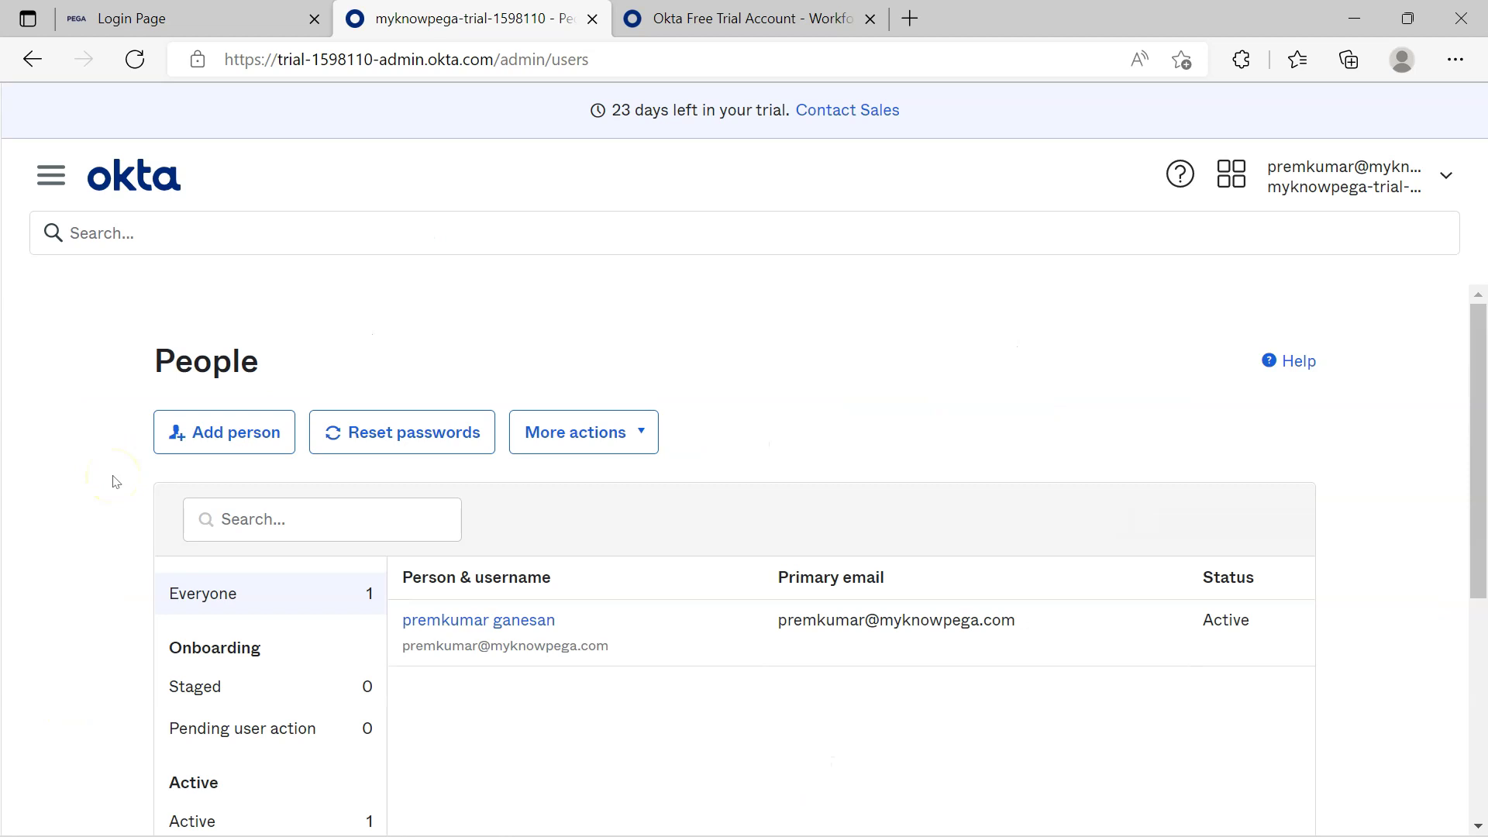
click(224, 432)
- Enter the user's first name, last name and e-mail username, choose to set the password yourself, and save
click(891, 355)
click(750, 276)
click(710, 326)
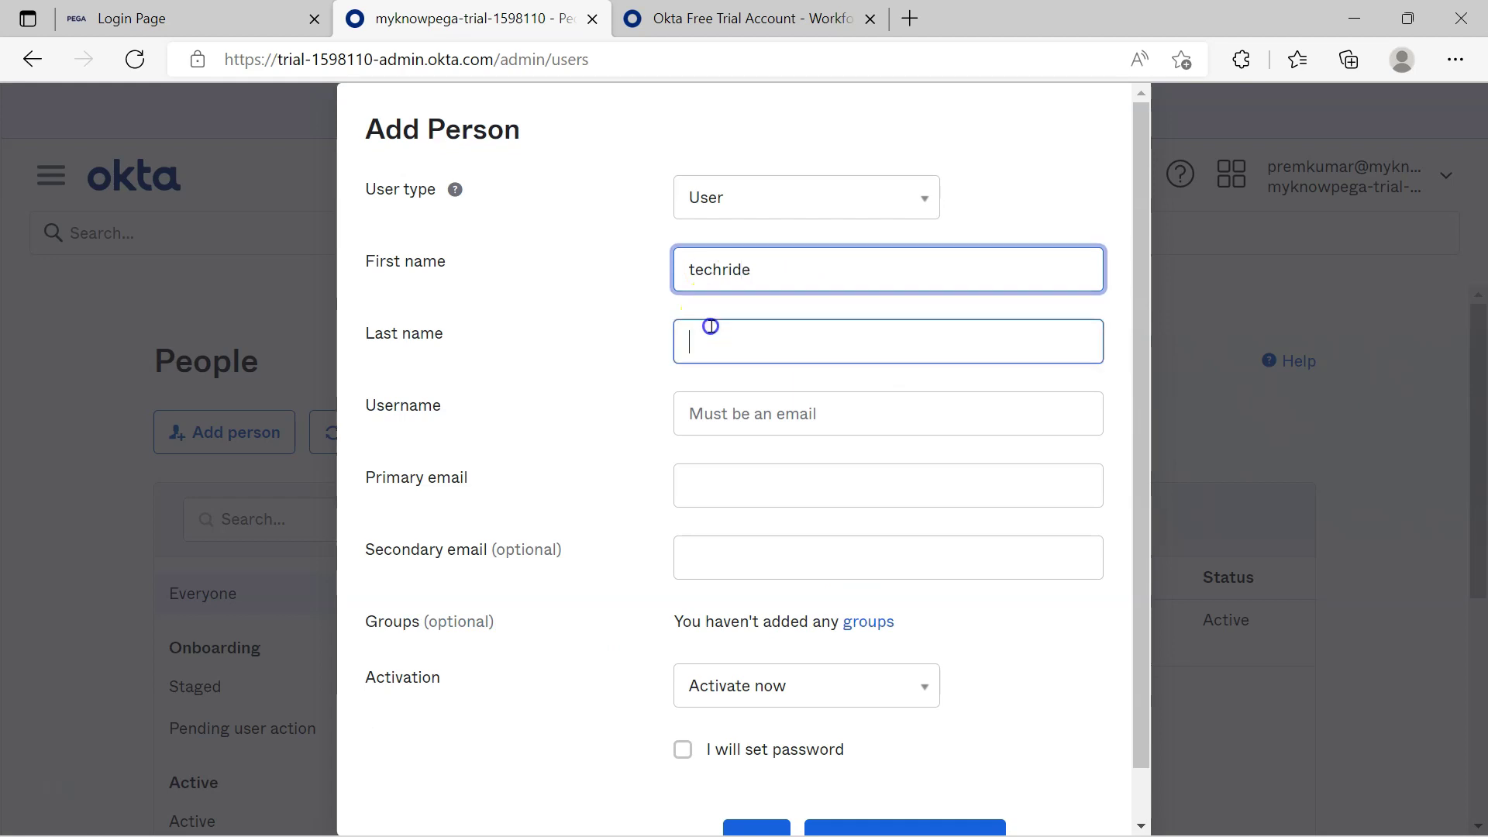
click(729, 415)
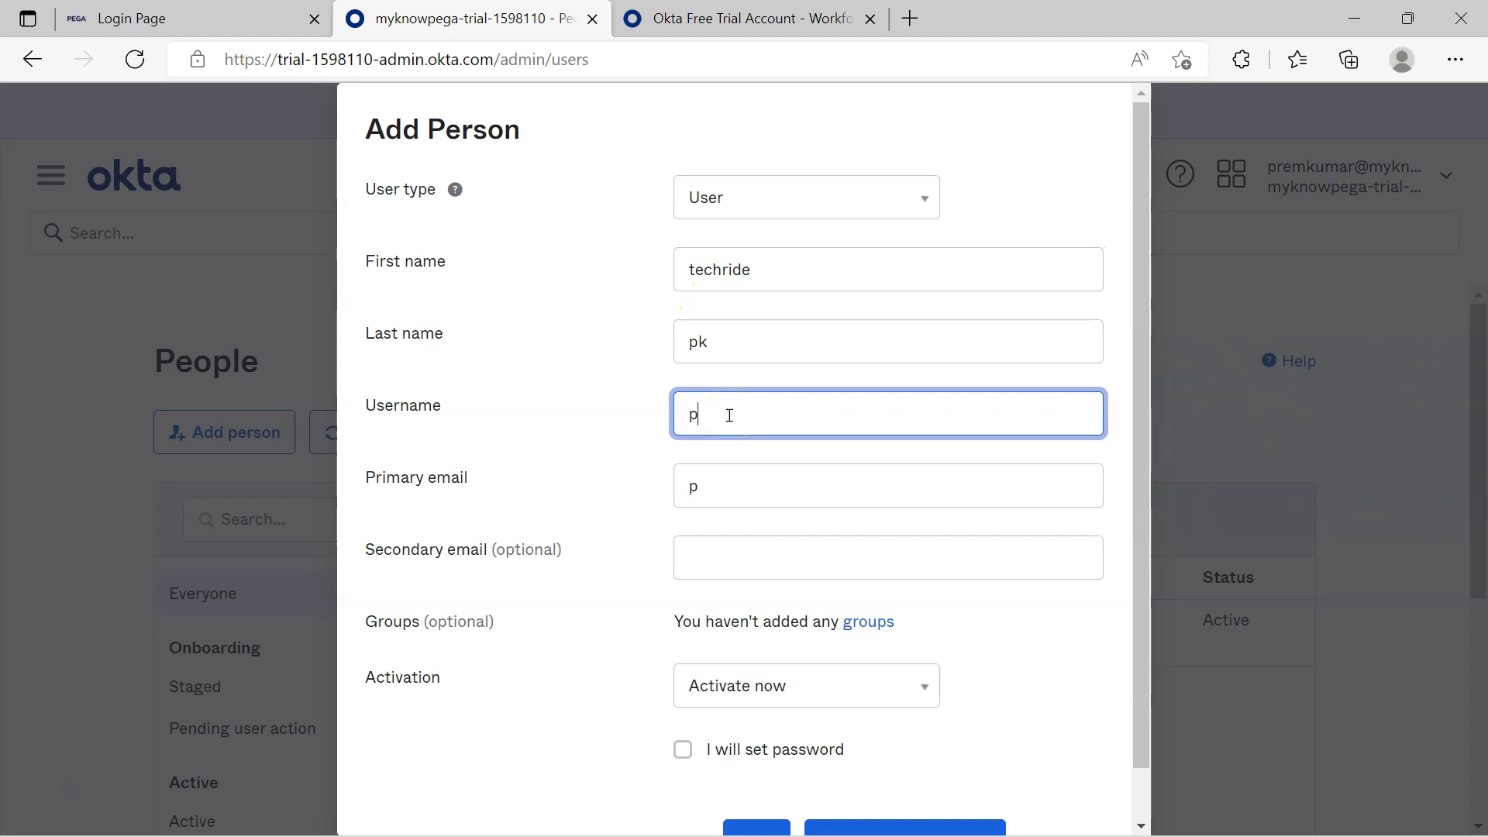
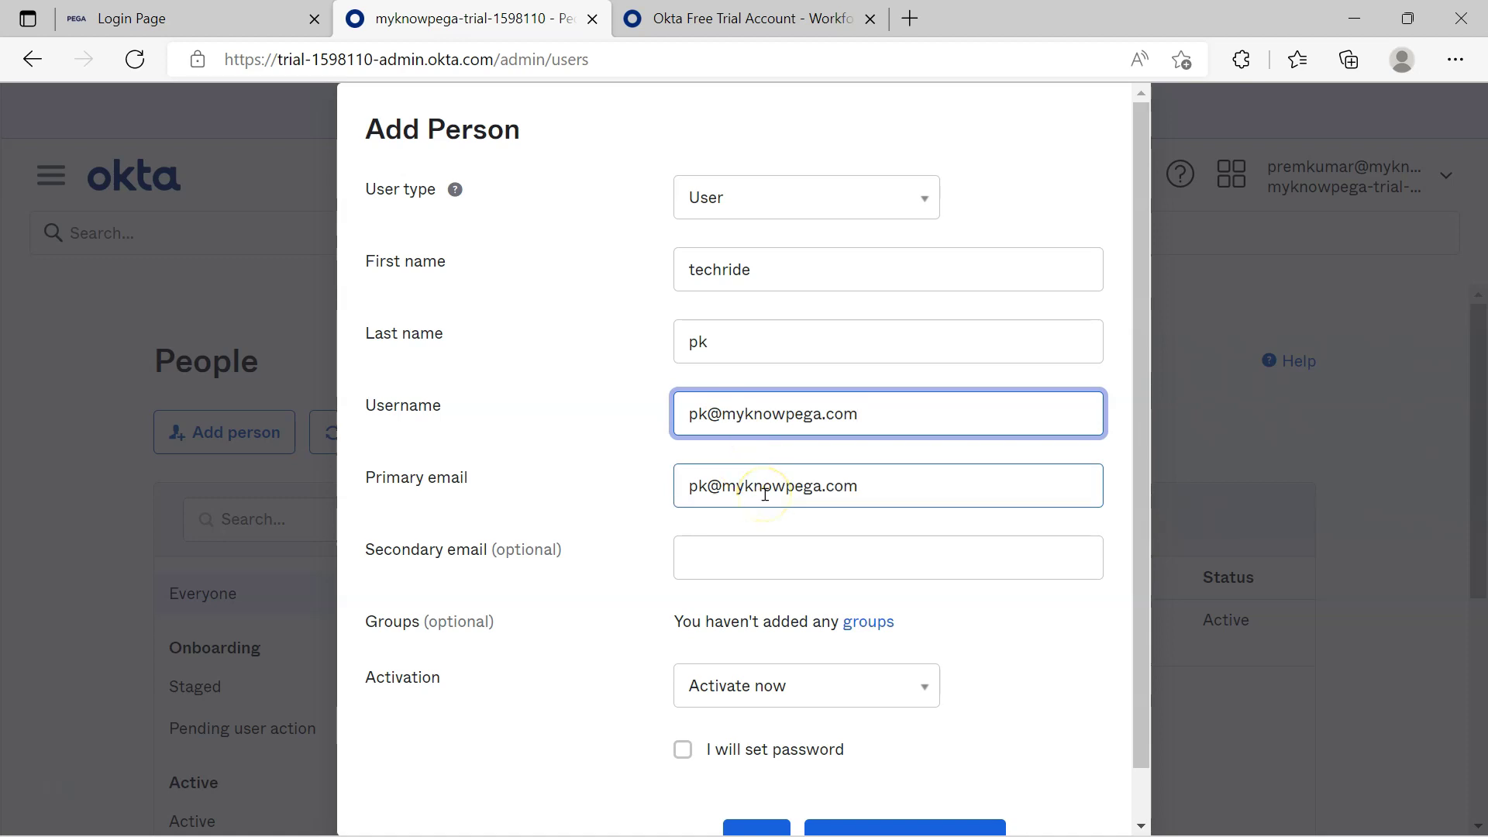
scroll(841, 675, down, 1)
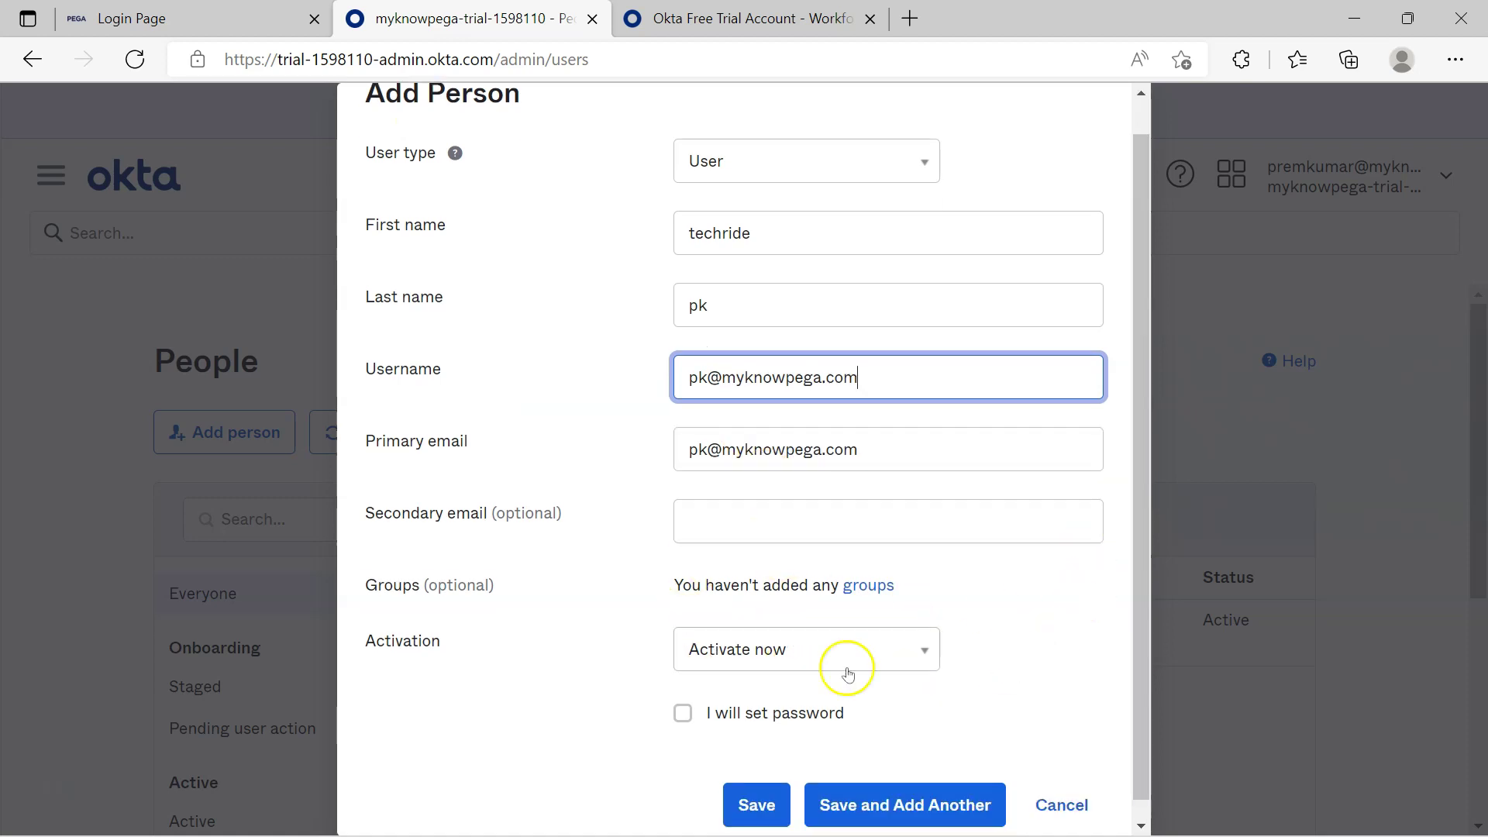
click(684, 714)
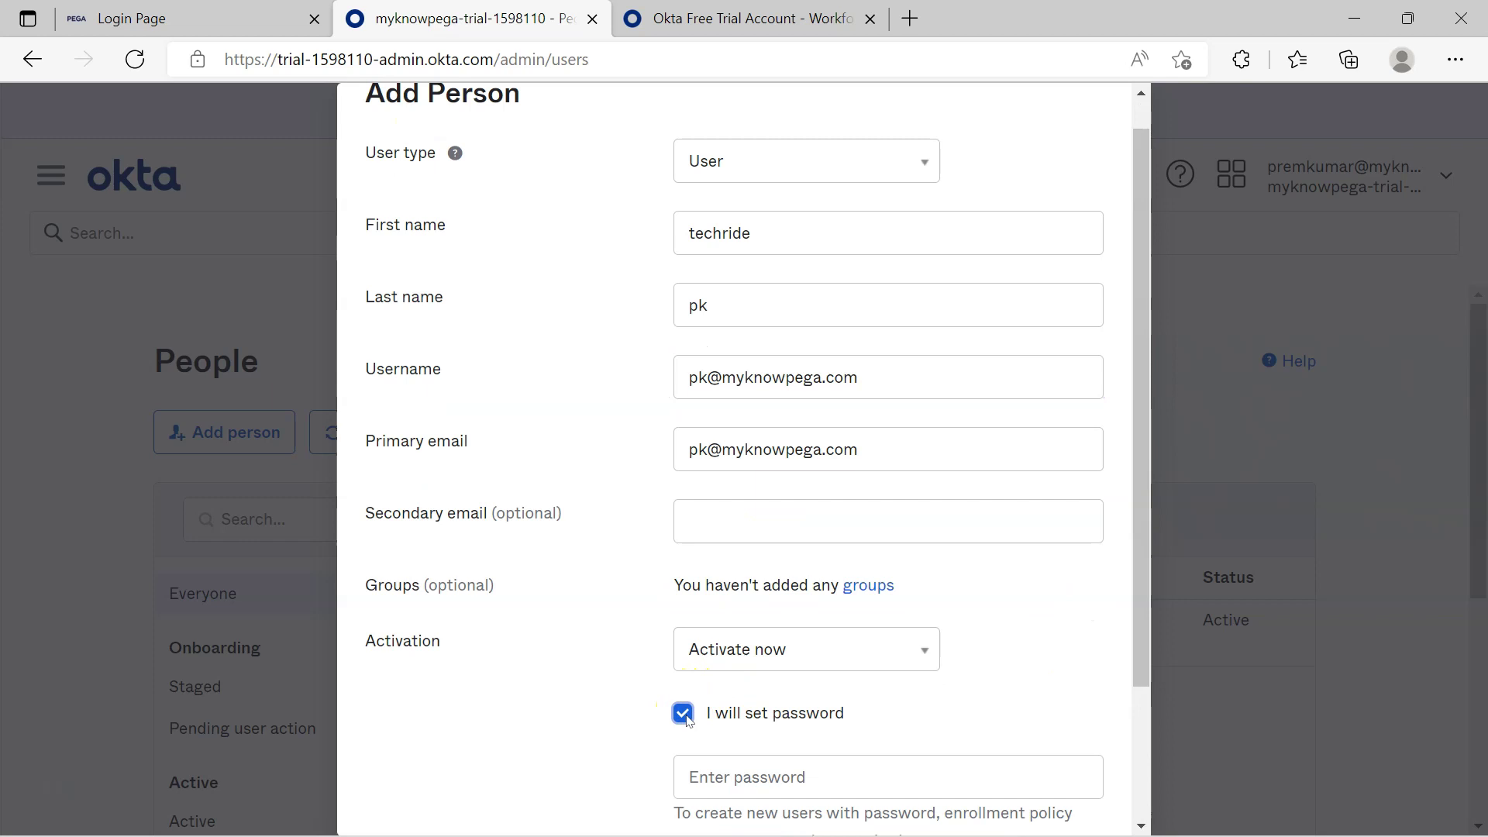
click(759, 789)
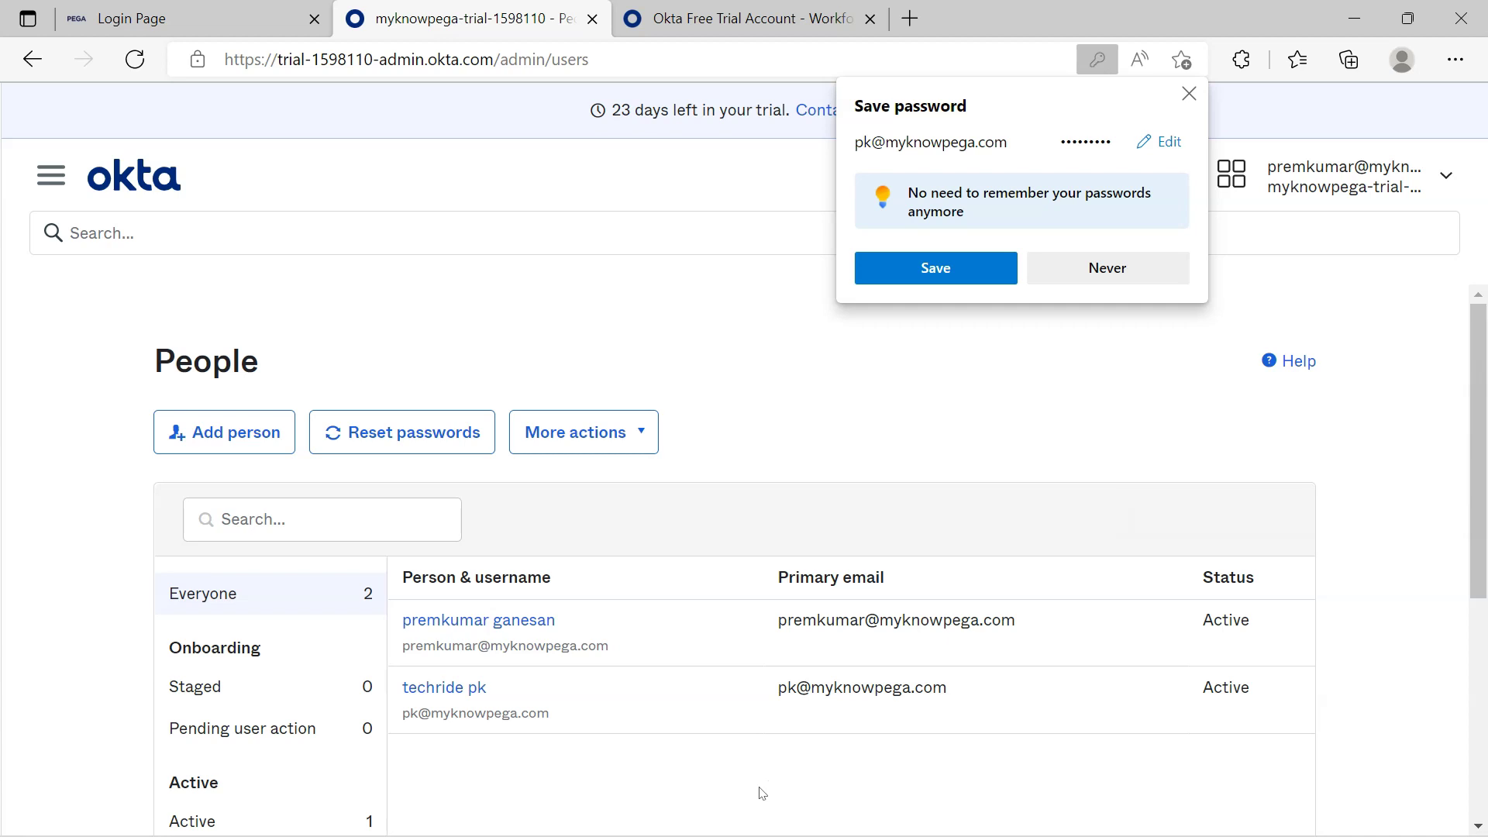
- From Applications > Applications, start a new app integration with Create App Integration
click(737, 792)
click(50, 175)
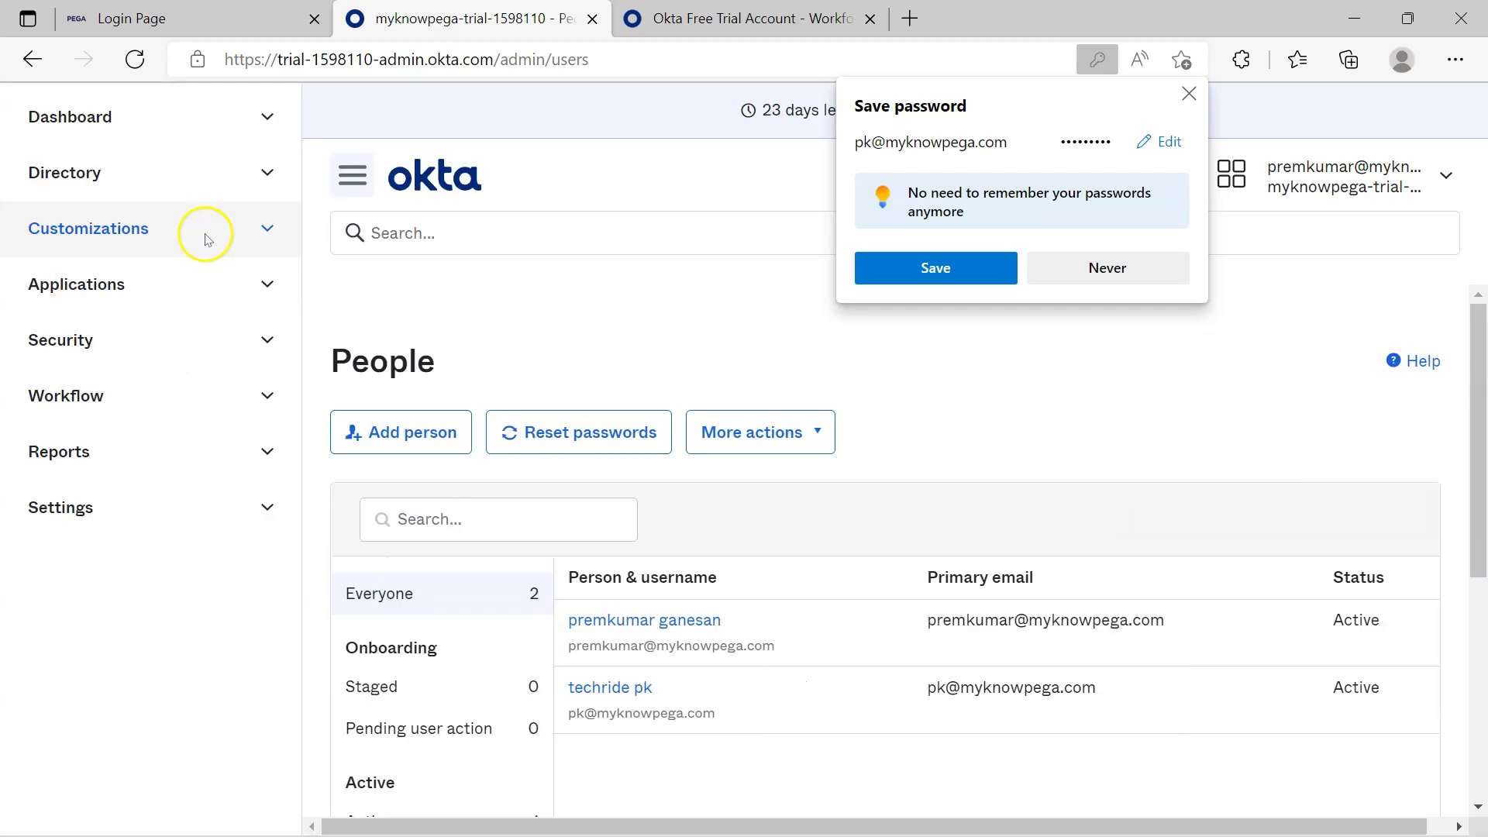
click(149, 285)
click(126, 335)
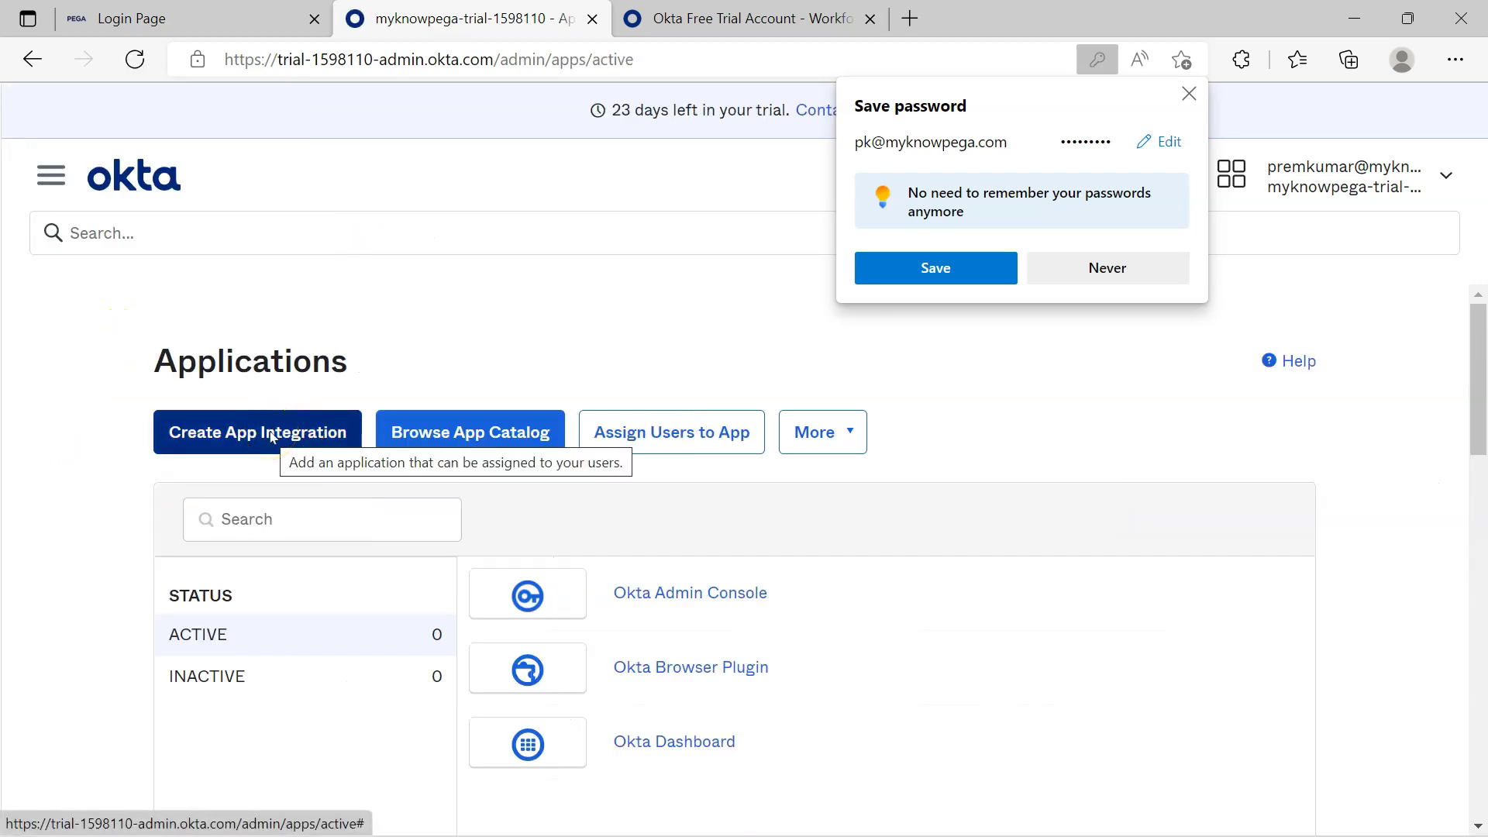
click(272, 433)
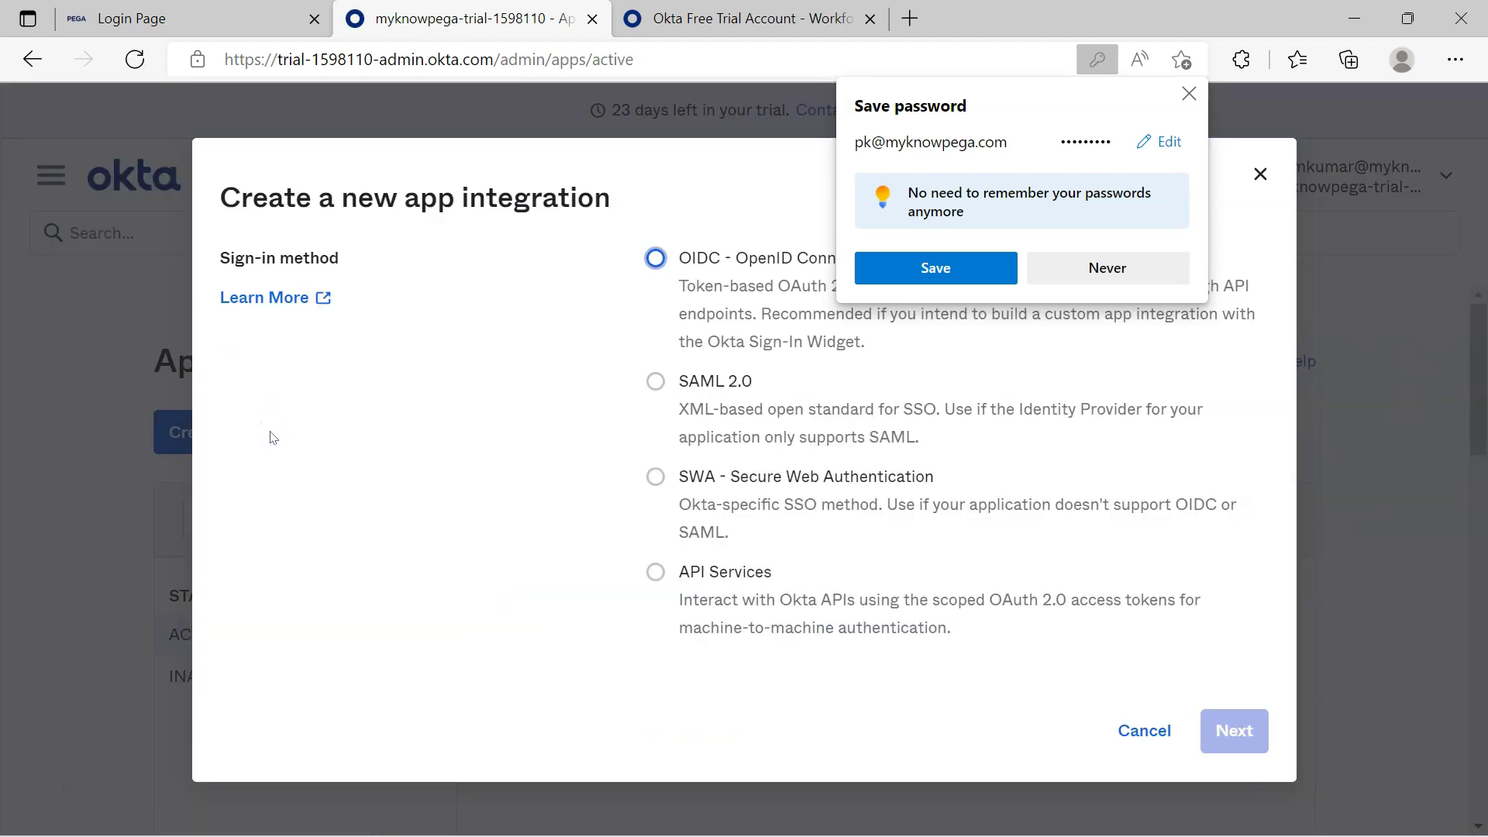
- Choose SAML 2.0, name the app AlifeClaims, and continue to the Configure SAML step
click(655, 383)
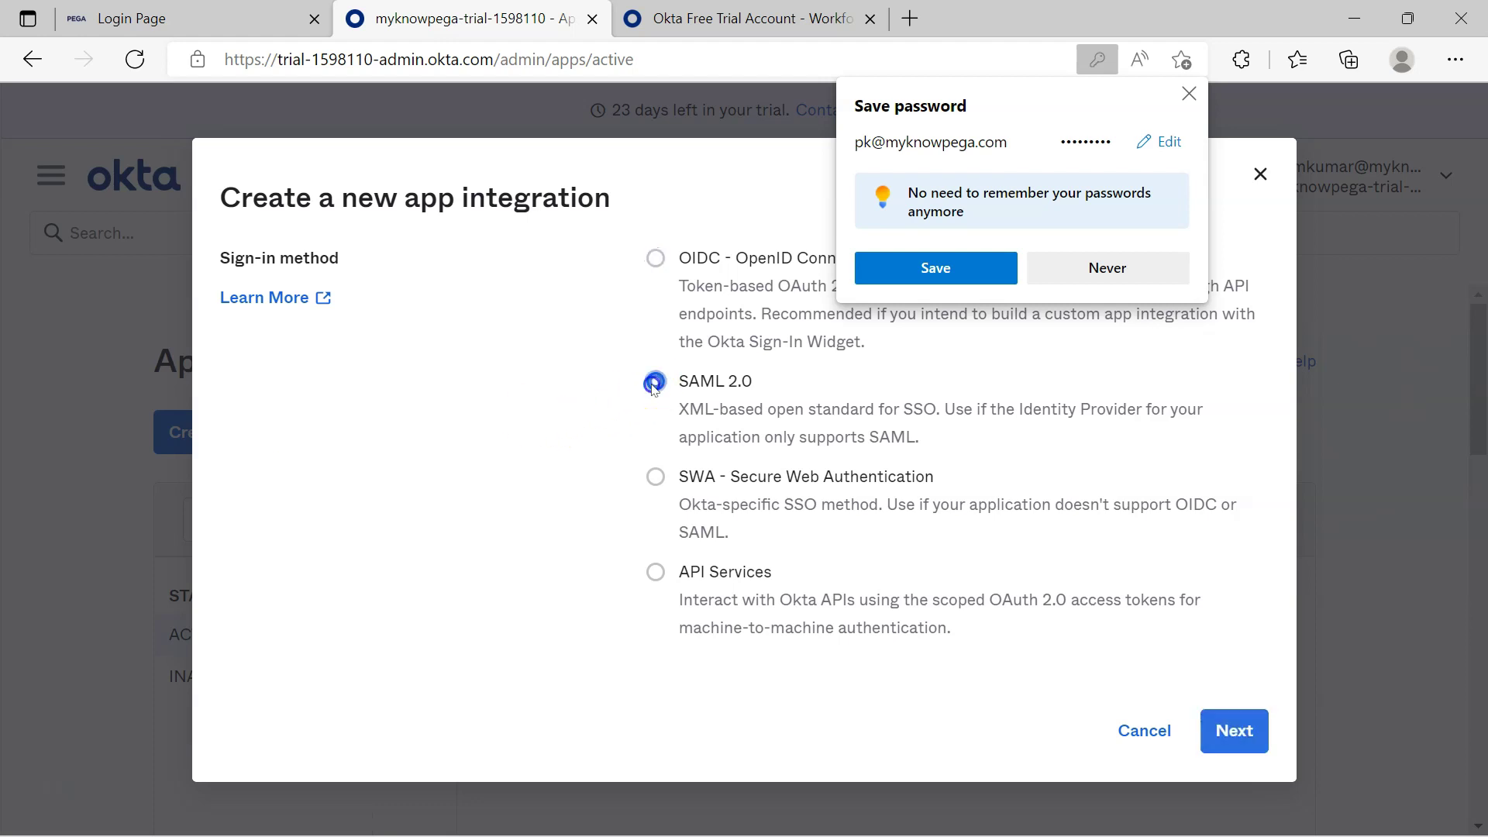
click(1233, 728)
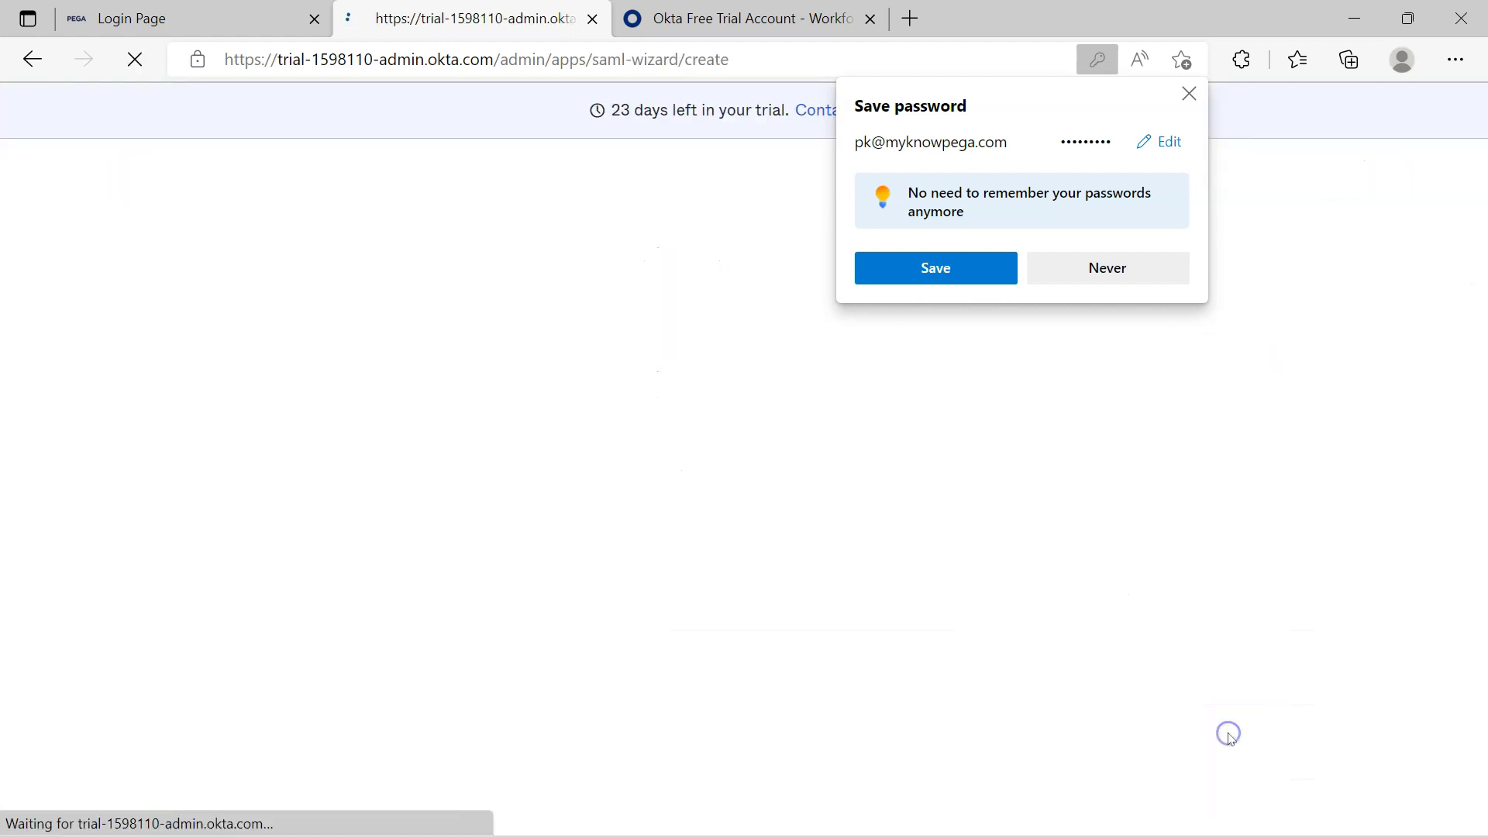
click(1207, 737)
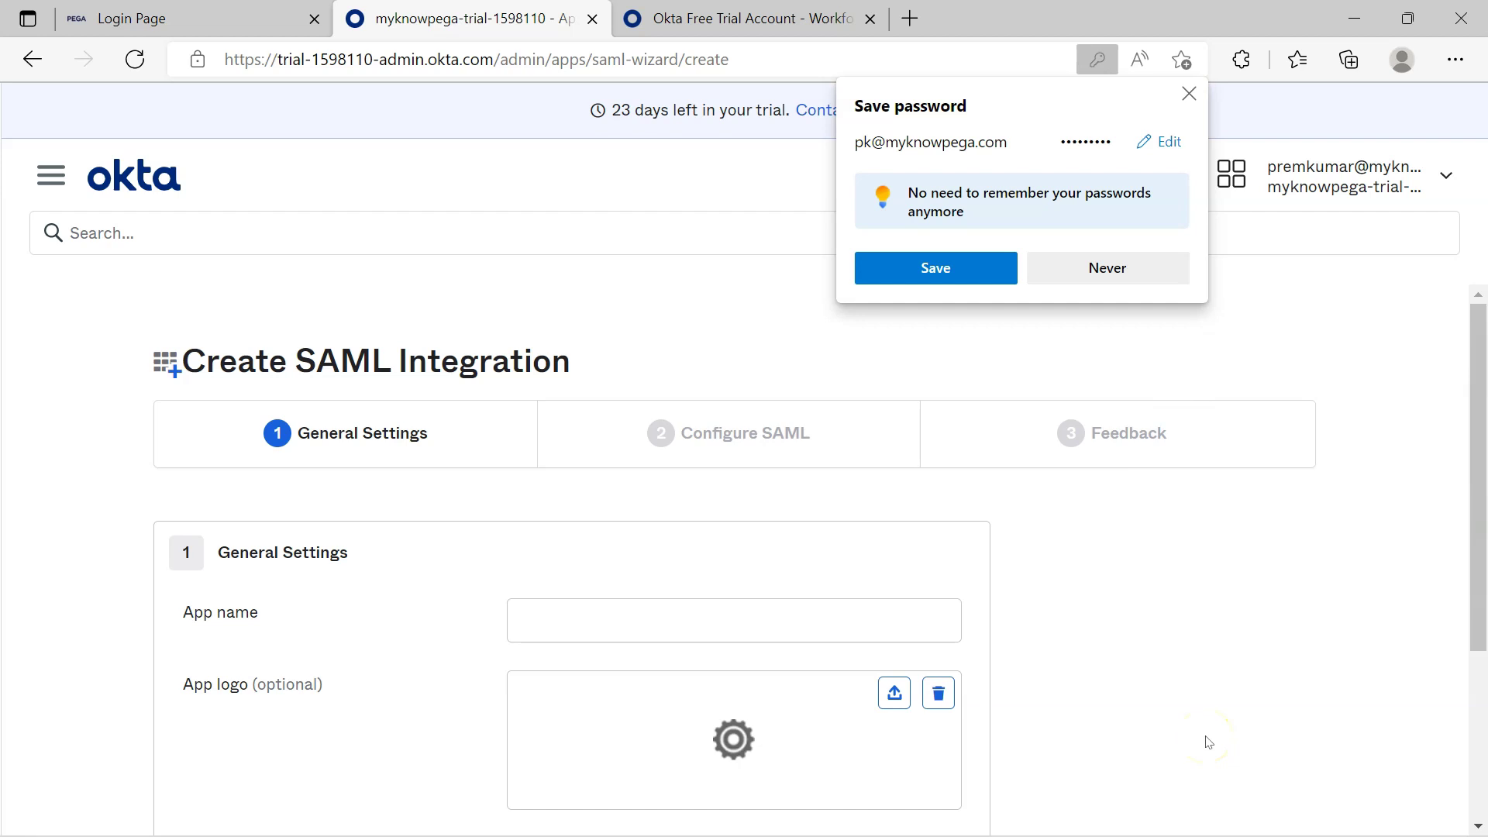
click(1192, 575)
click(724, 614)
text(AlifeClaims)
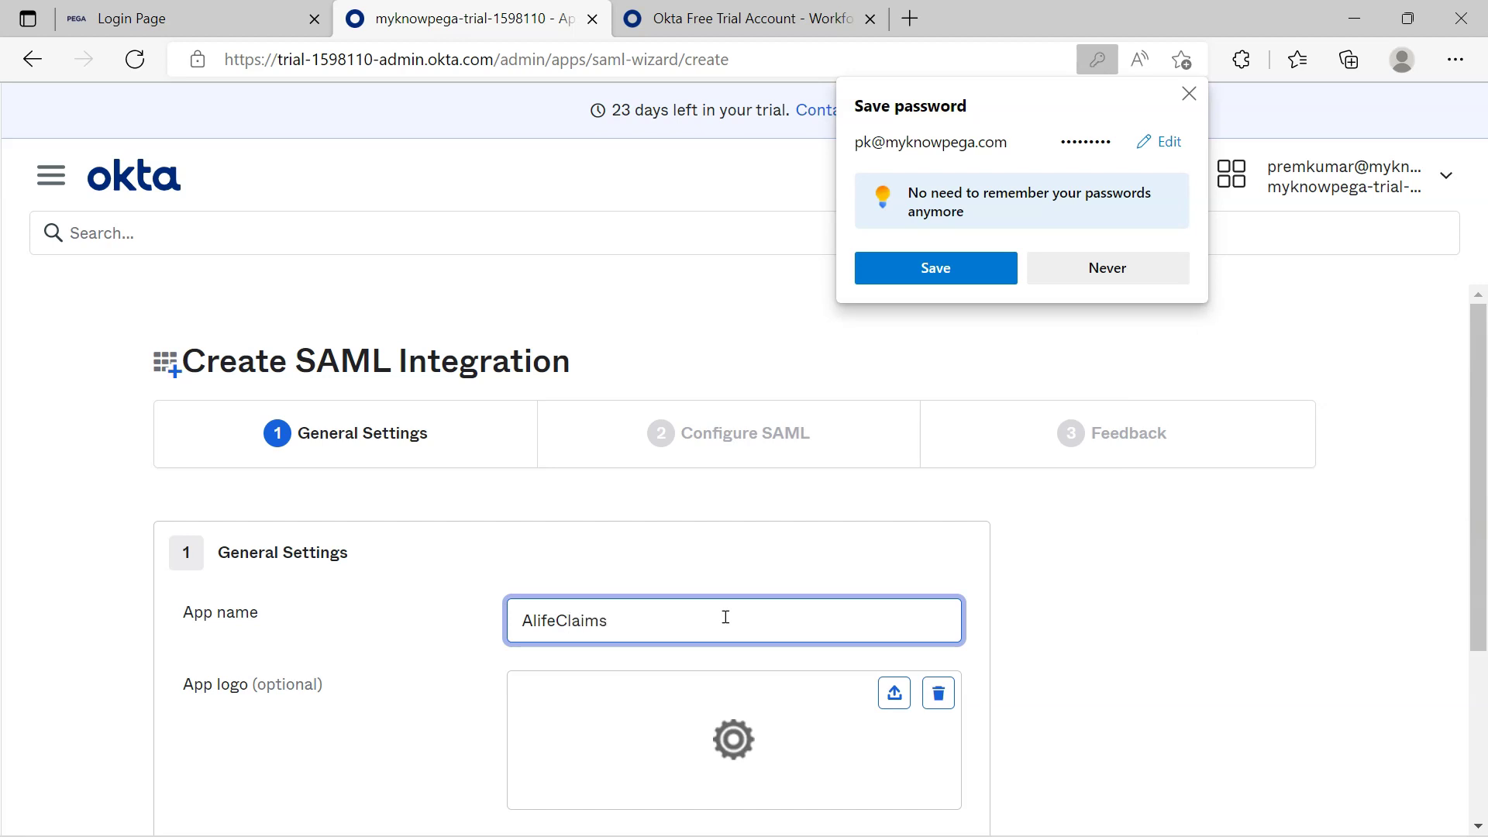
scroll(726, 617, down, 3)
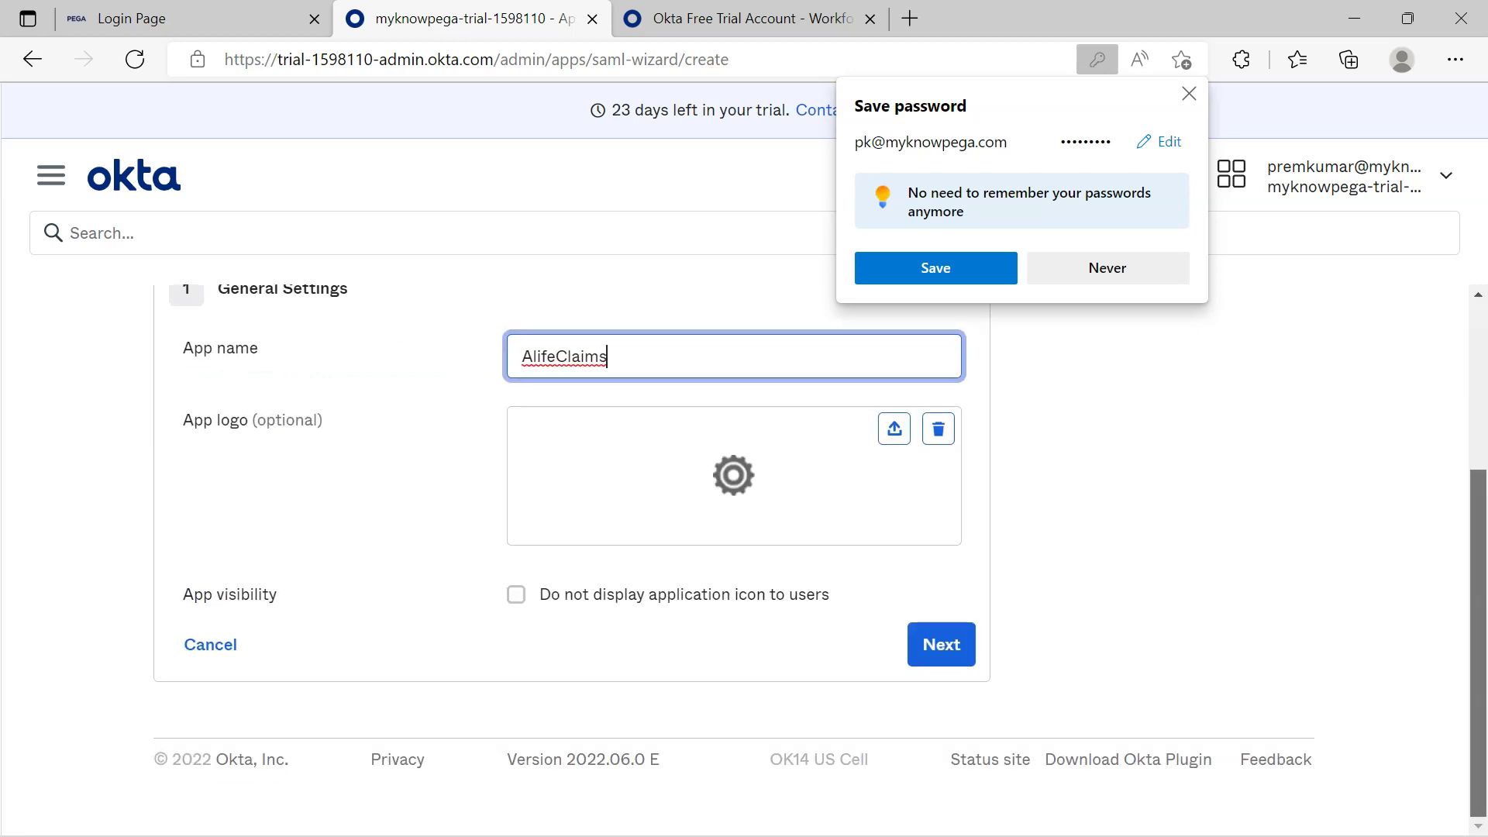
click(956, 648)
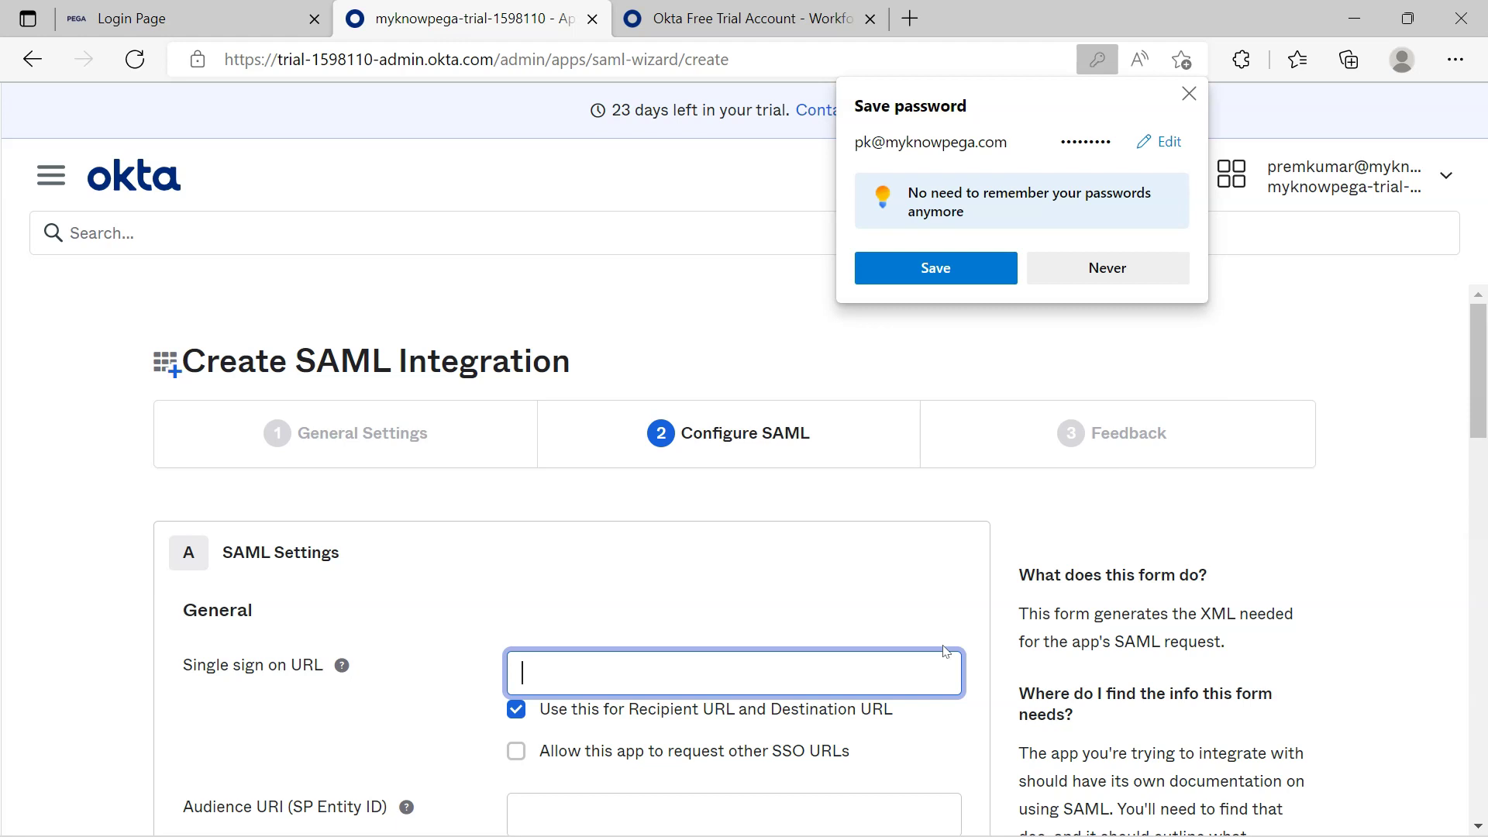
- Leave the Single sign on URL field and bring up the Pega Dev Studio tab with its ngrok address
click(235, 335)
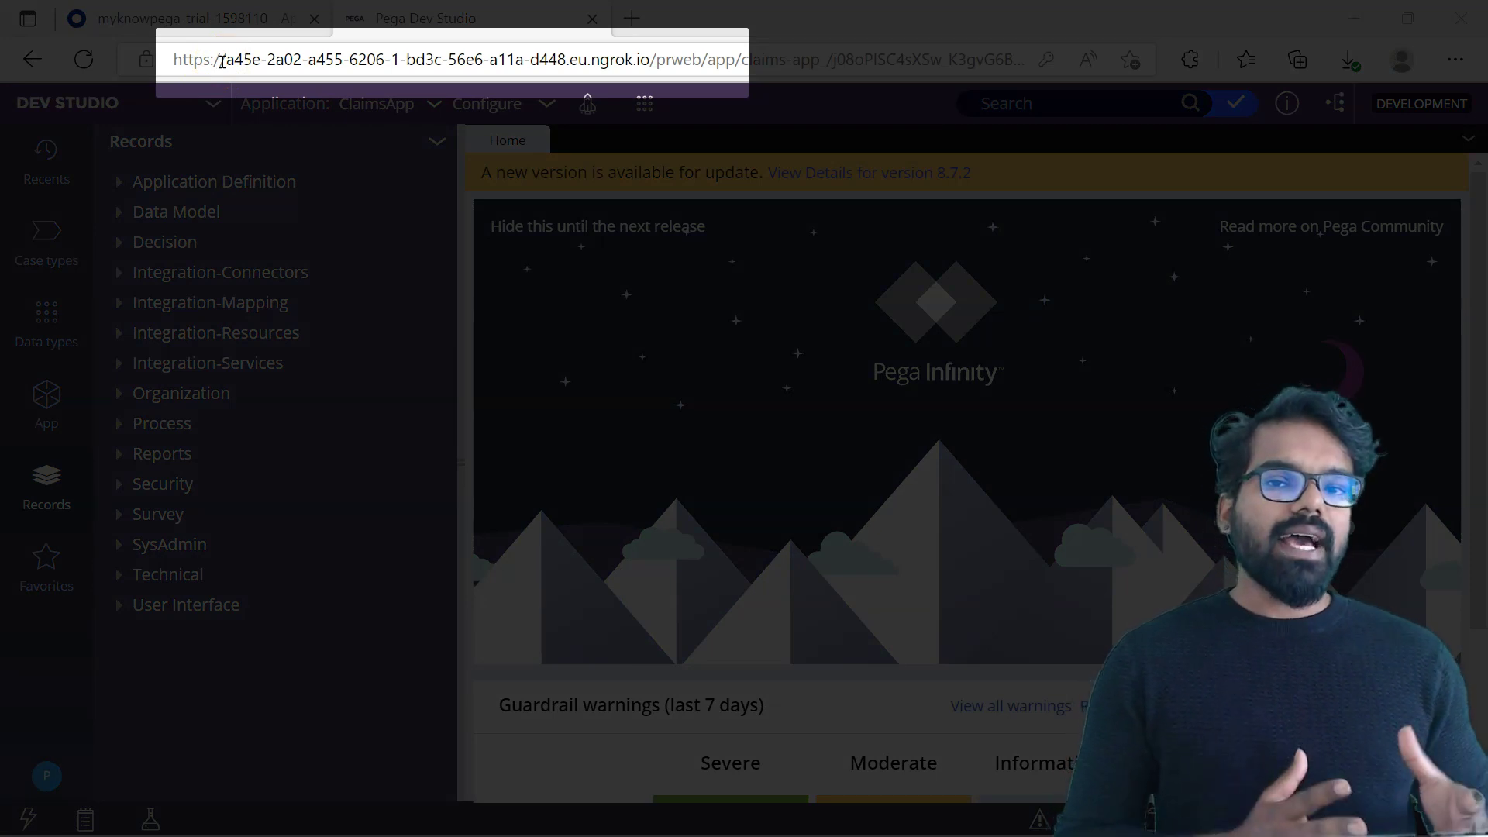
click(222, 62)
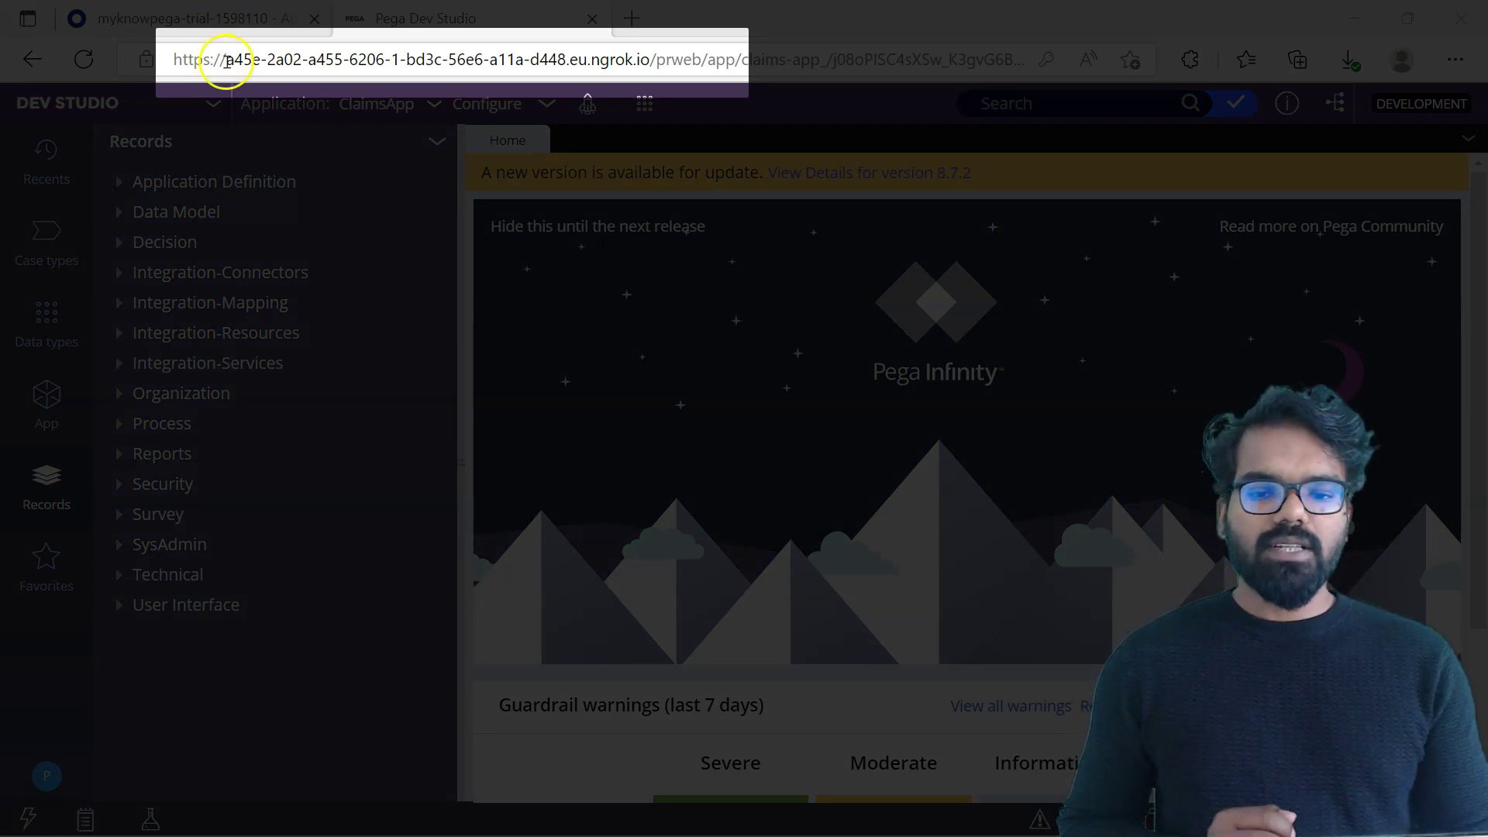
click(283, 57)
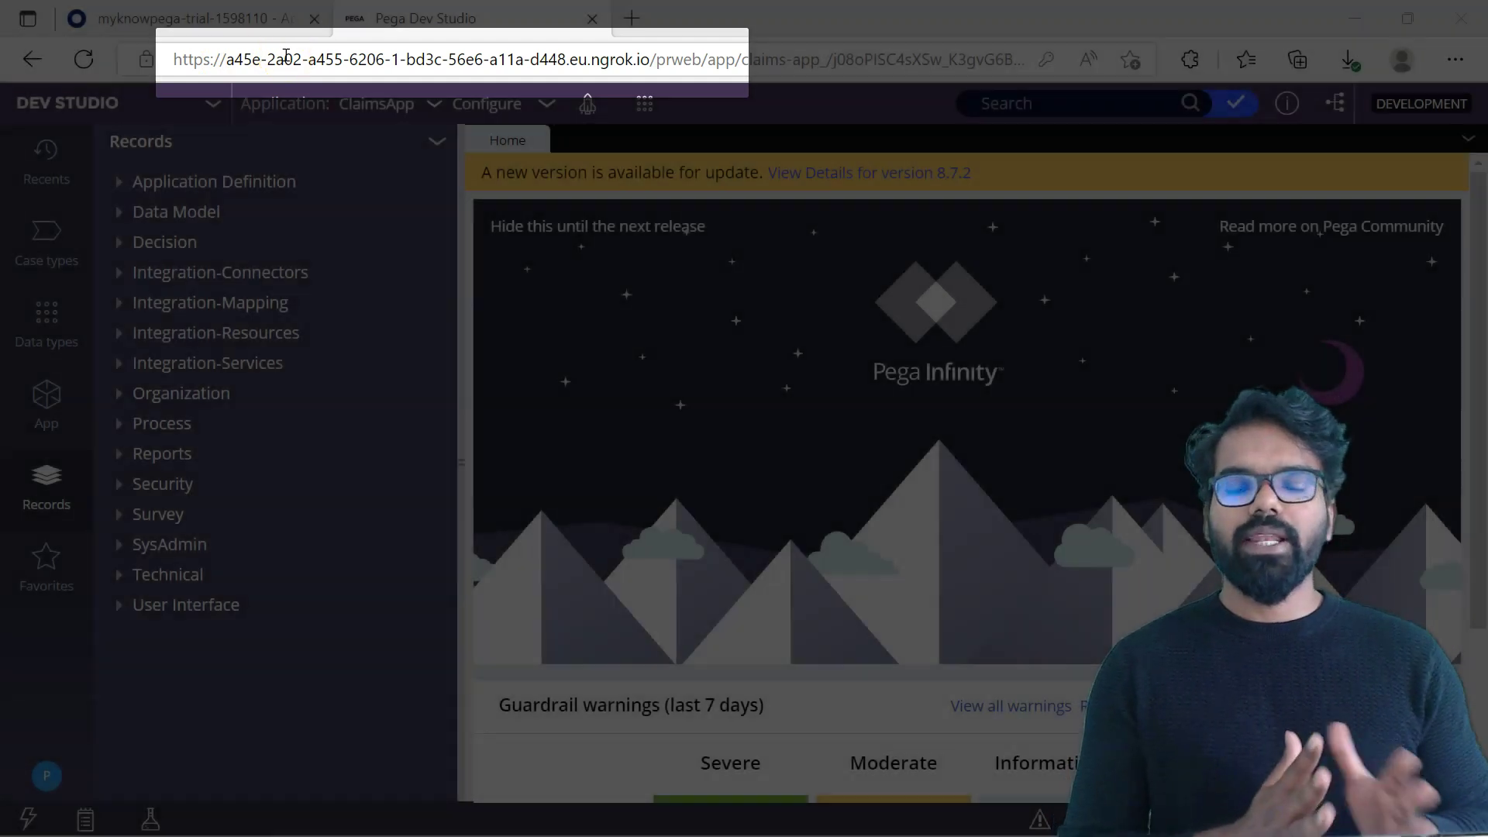
click(730, 409)
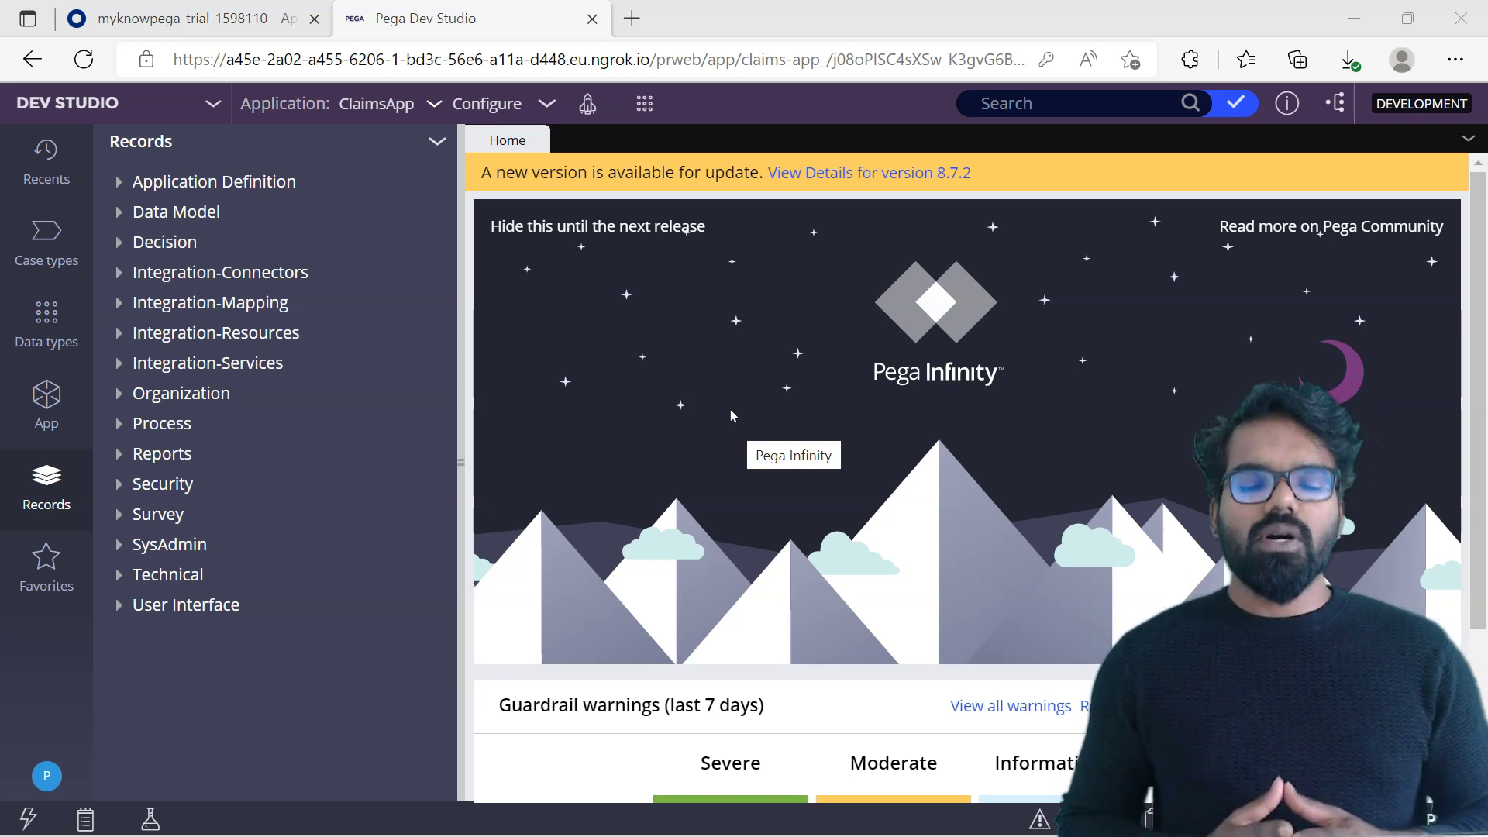
- Create an Authentication Service of type SAML 2.0 named okta and open it for editing
click(644, 105)
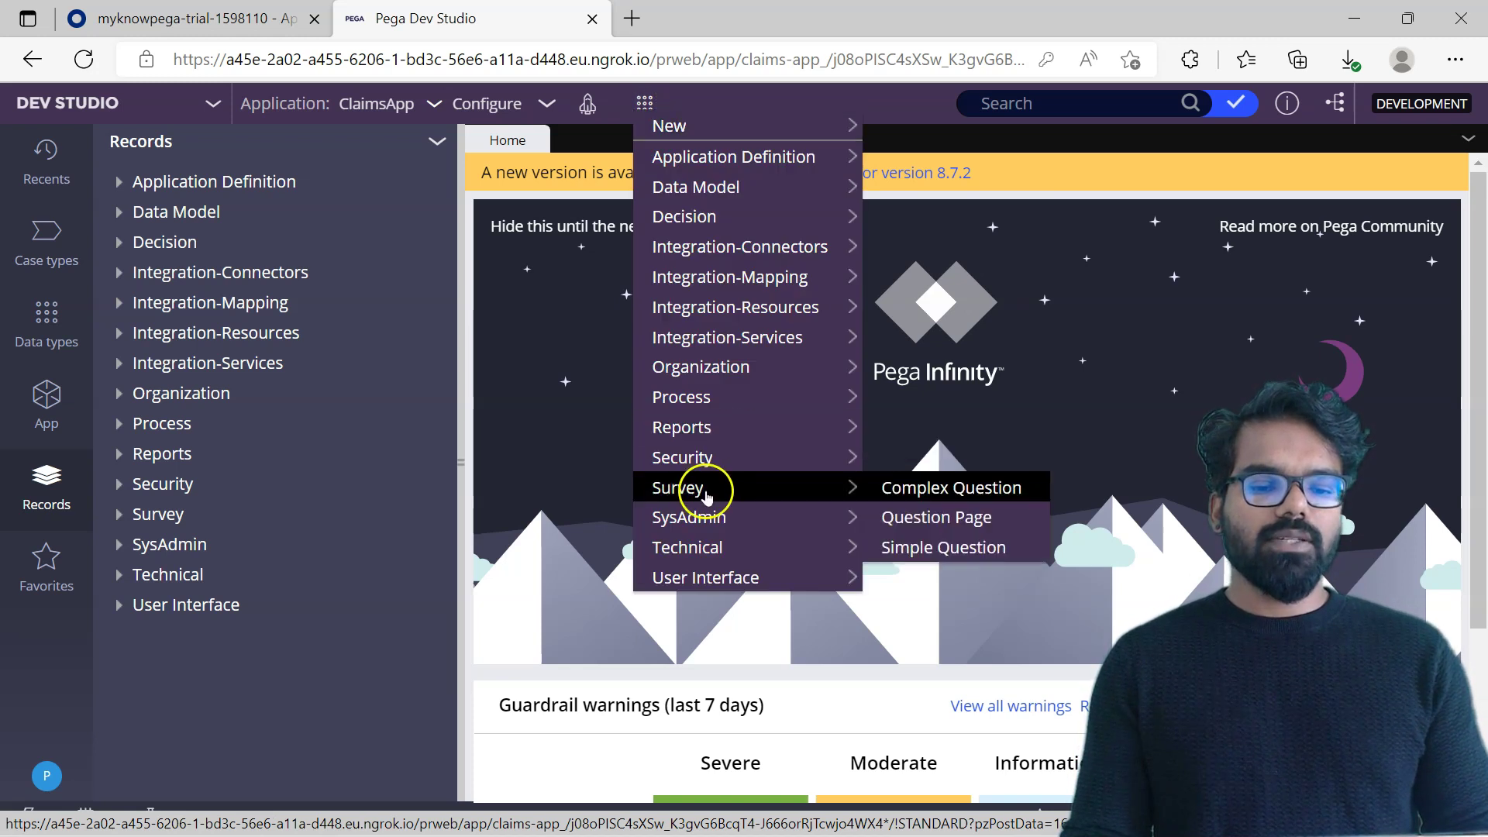
mouse_move(704, 516)
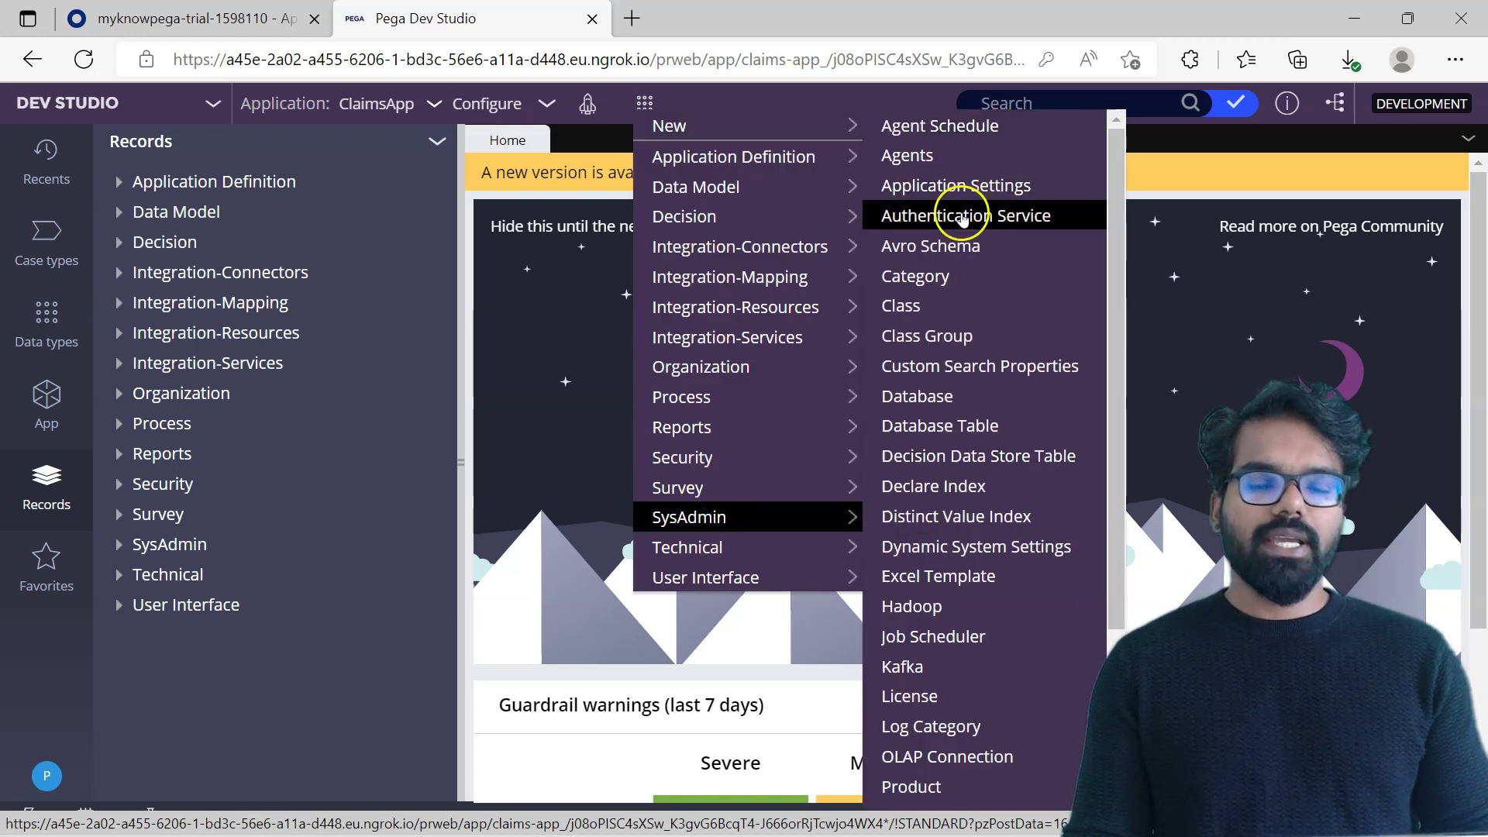
click(962, 216)
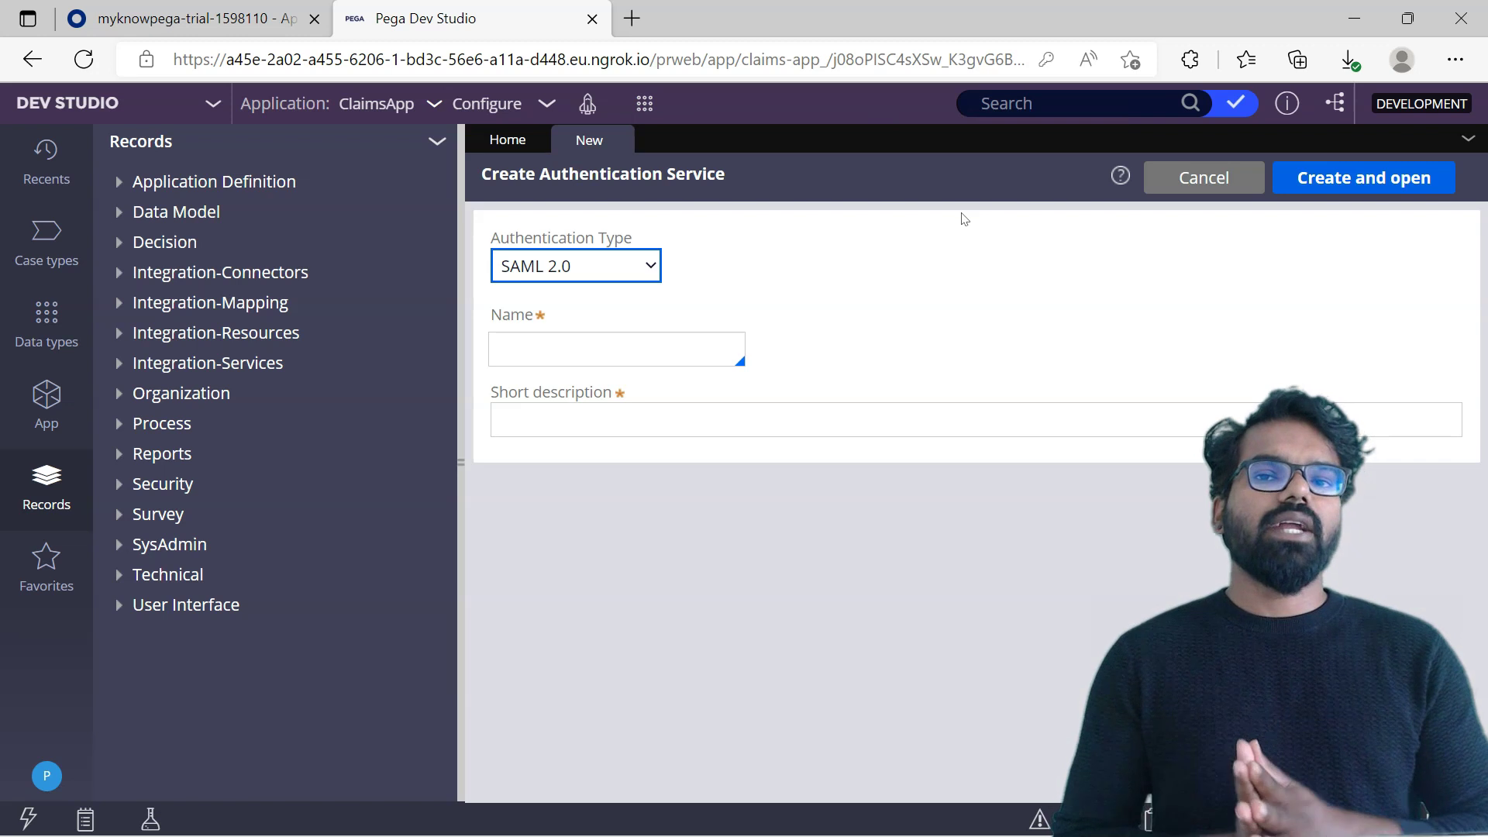
click(628, 265)
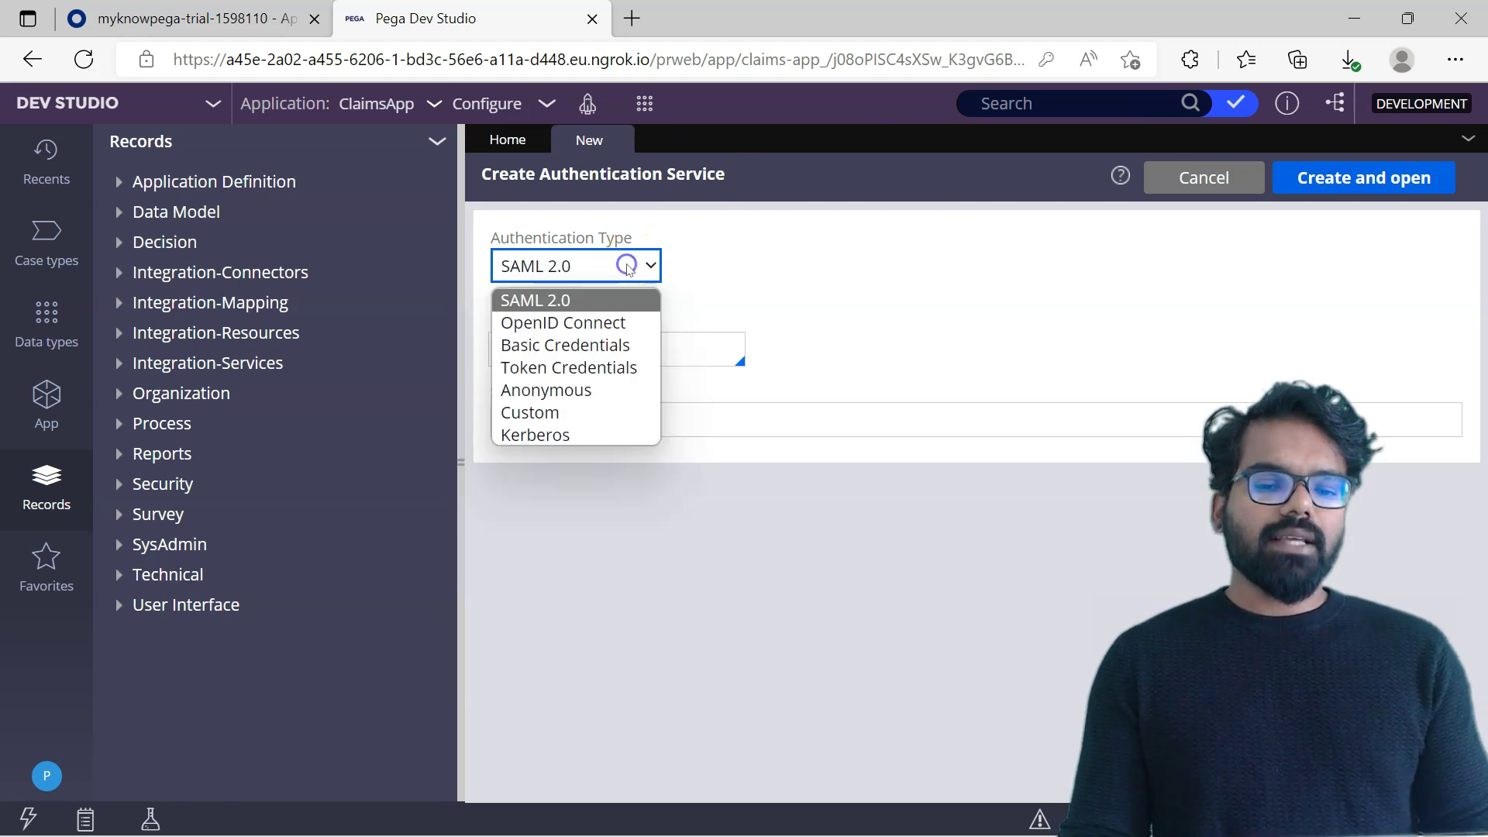
click(594, 301)
click(548, 360)
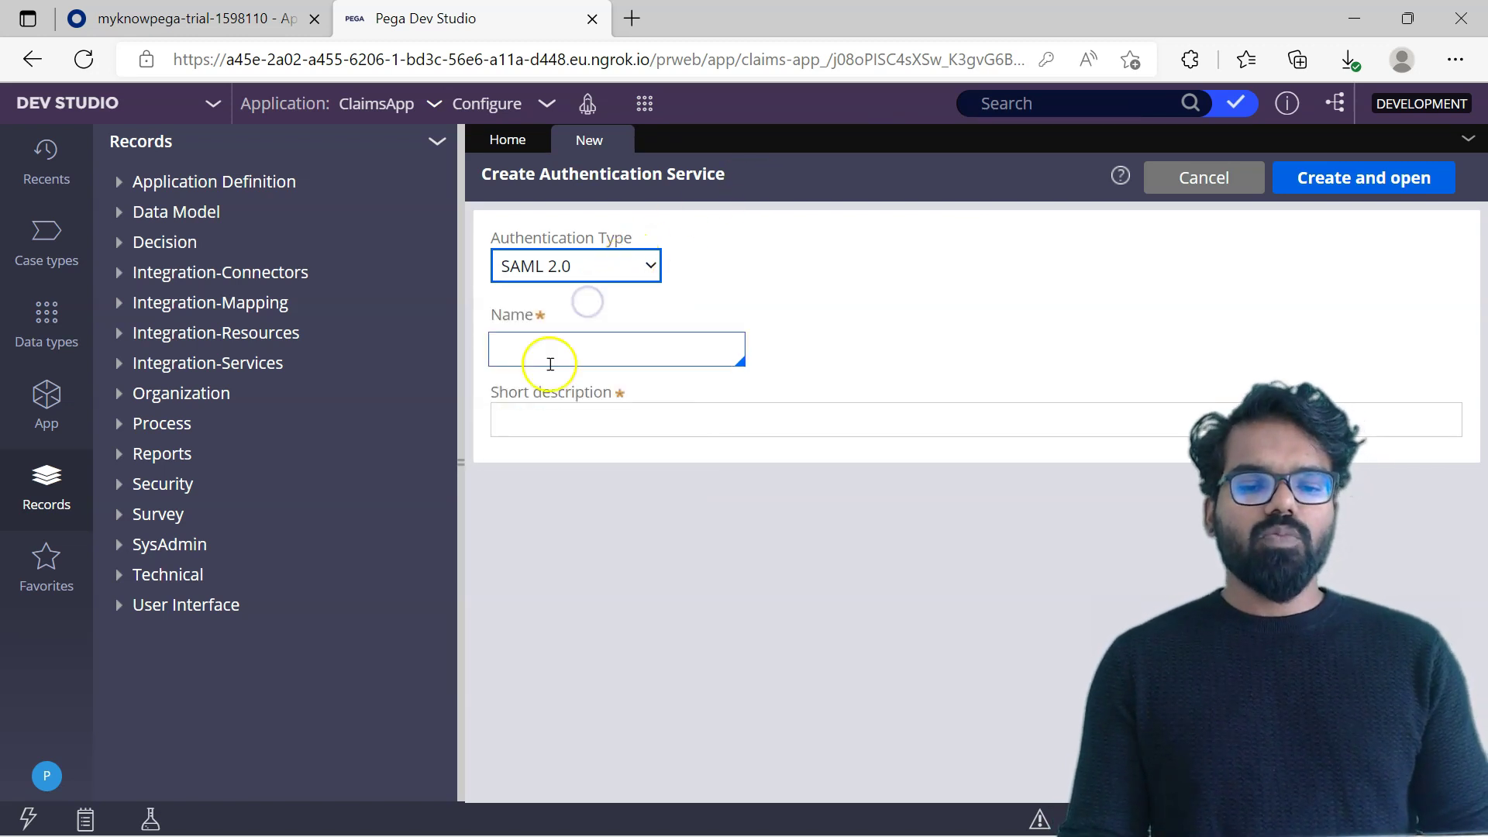
text(okta)
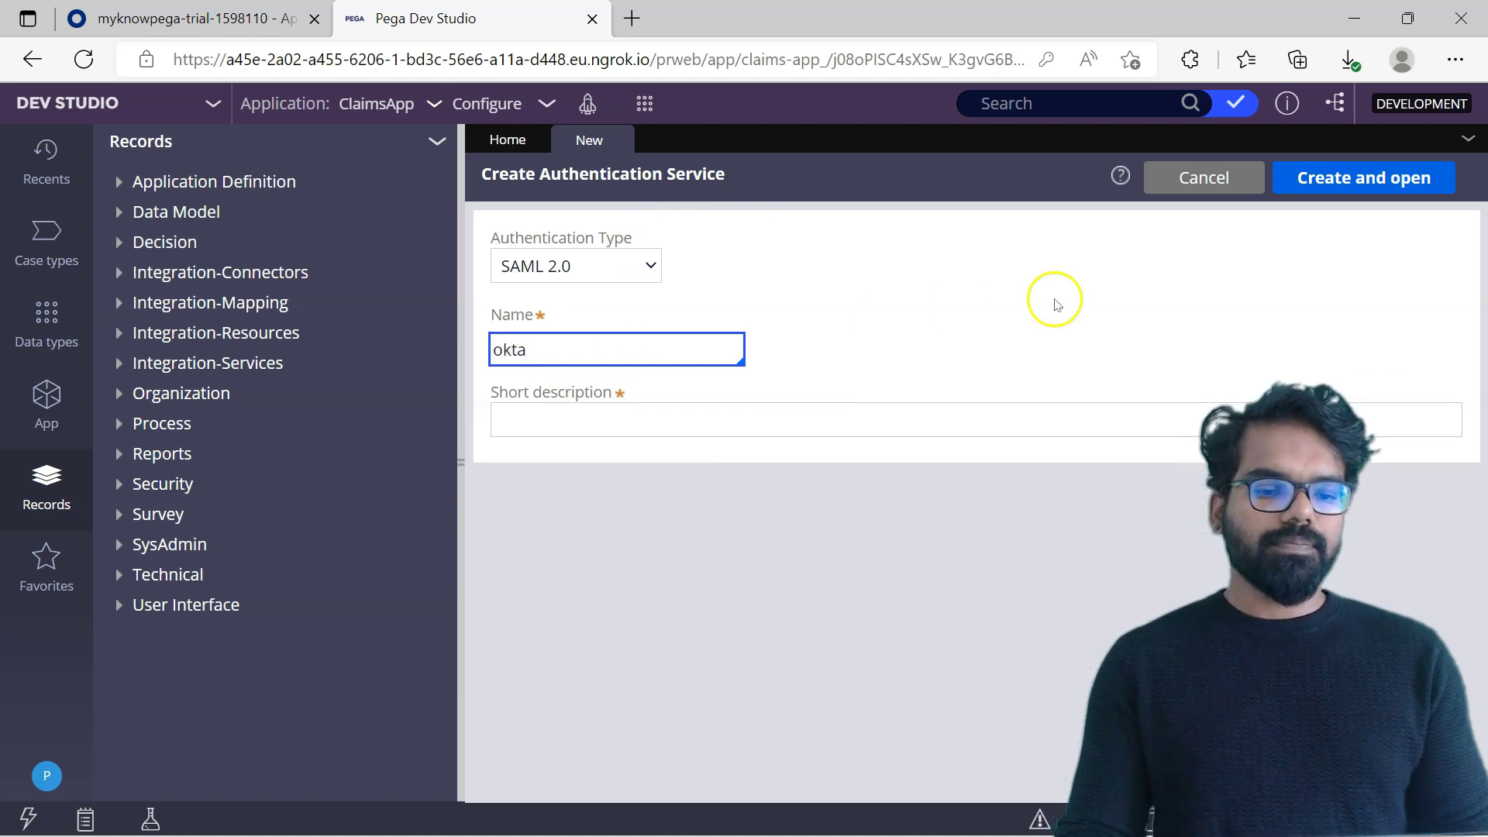
click(1386, 177)
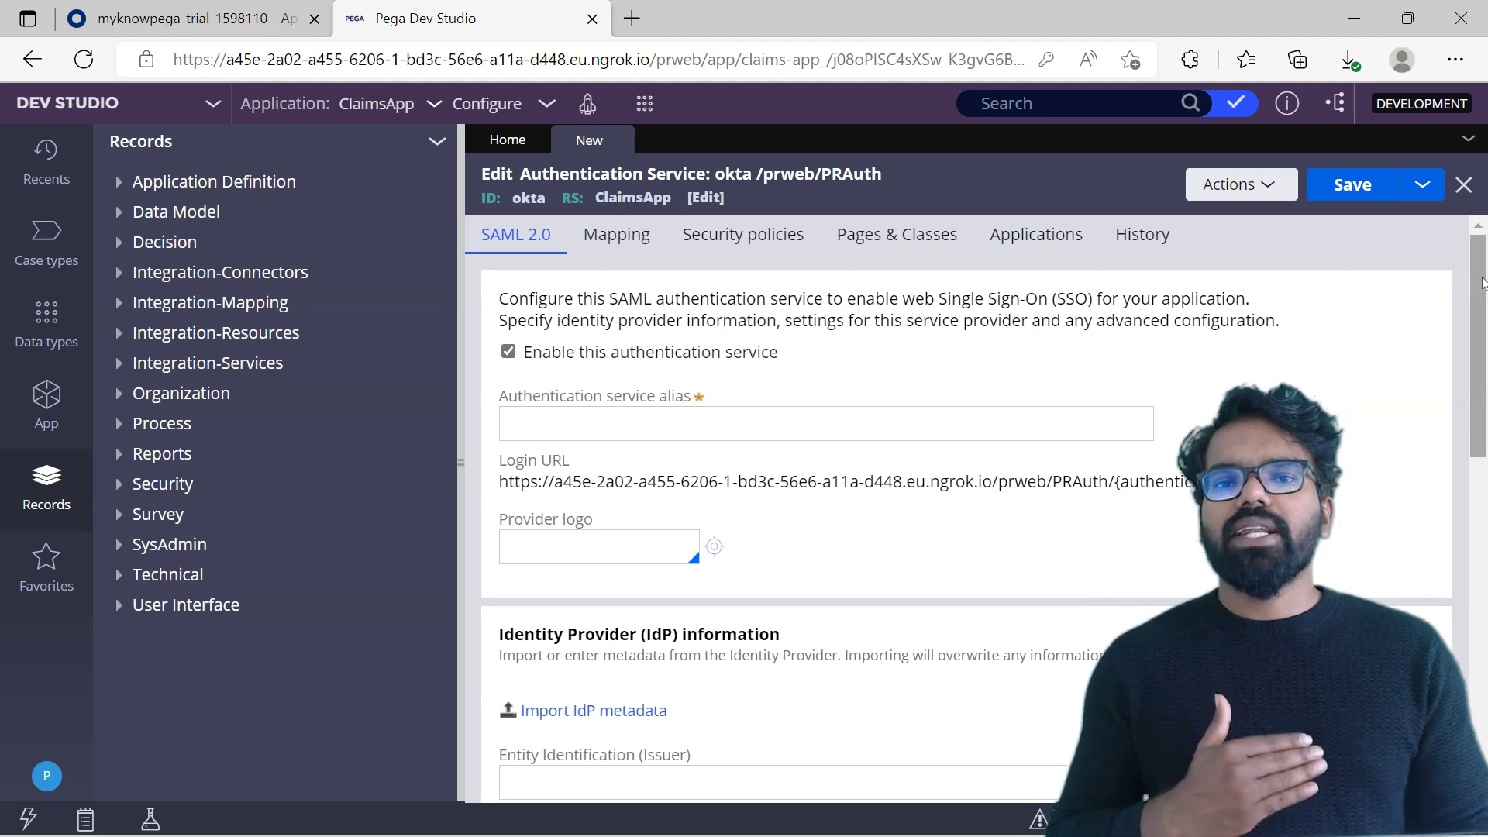
- Expand Service Provider settings, review Entity Identification and ACS location, and select the ACS URL
drag(1482, 282, 1481, 582)
click(607, 711)
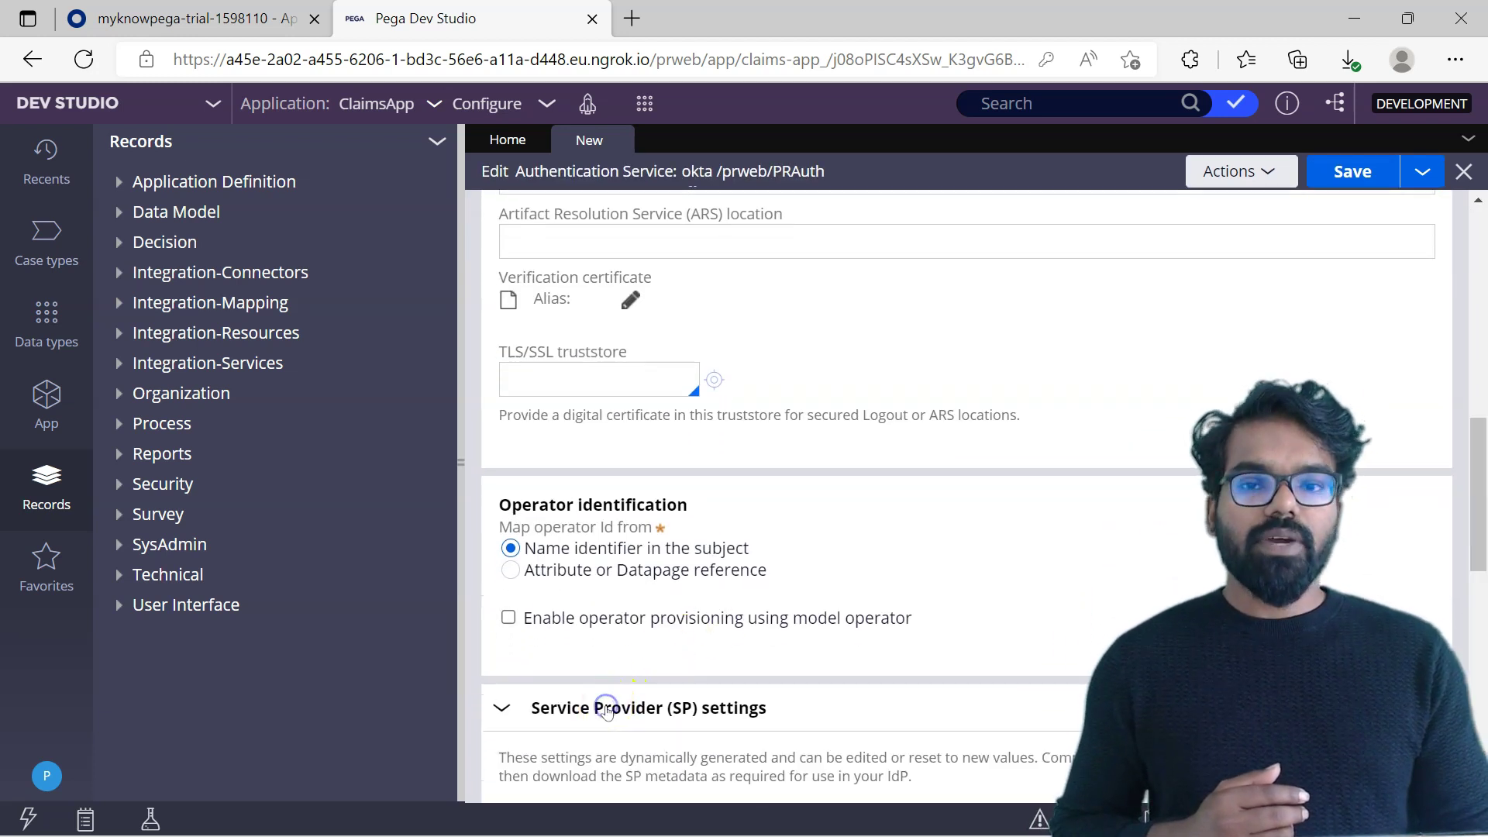
drag(1476, 535, 1480, 736)
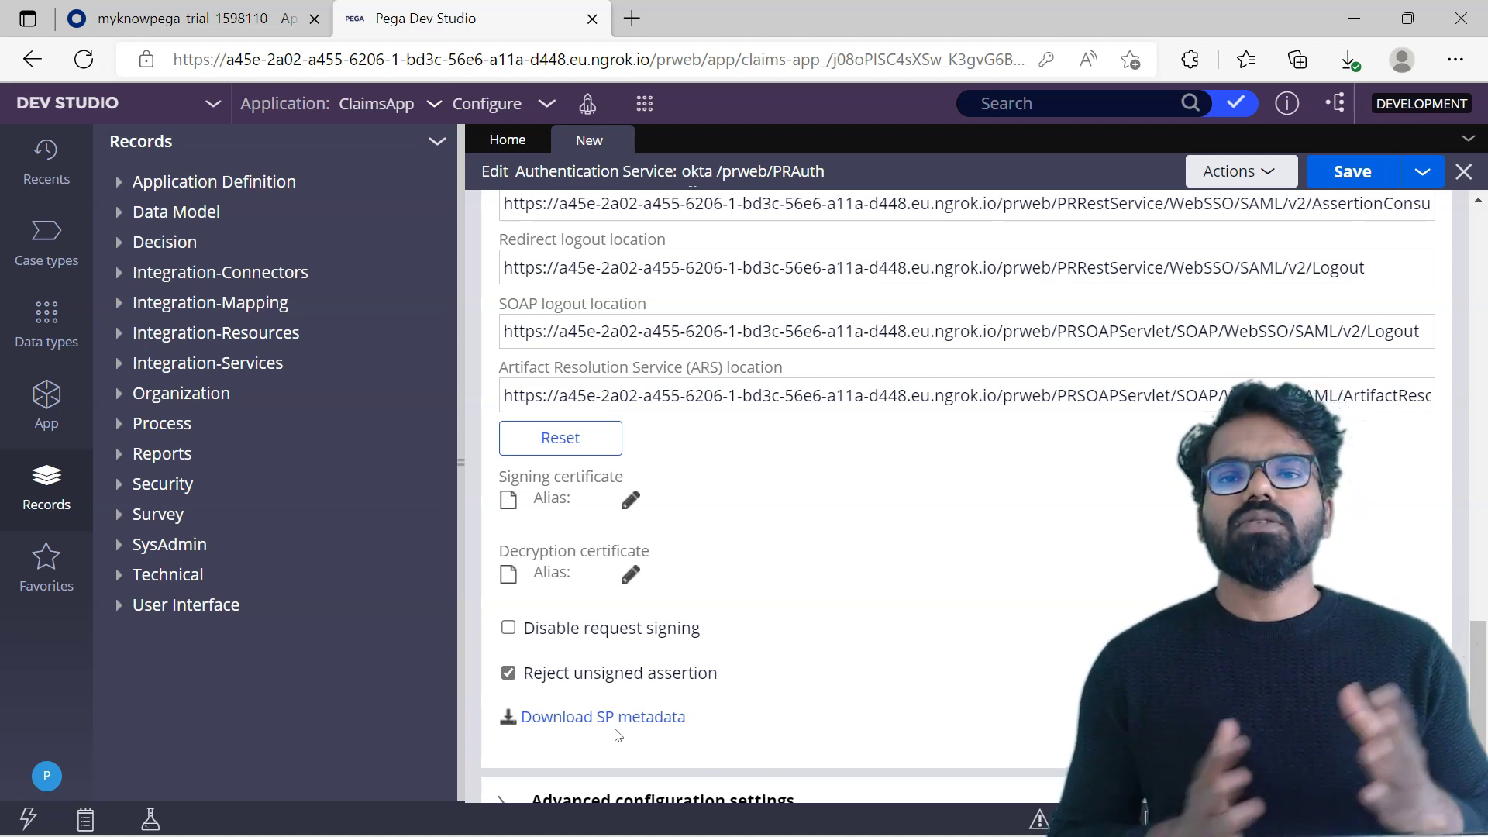
click(1034, 710)
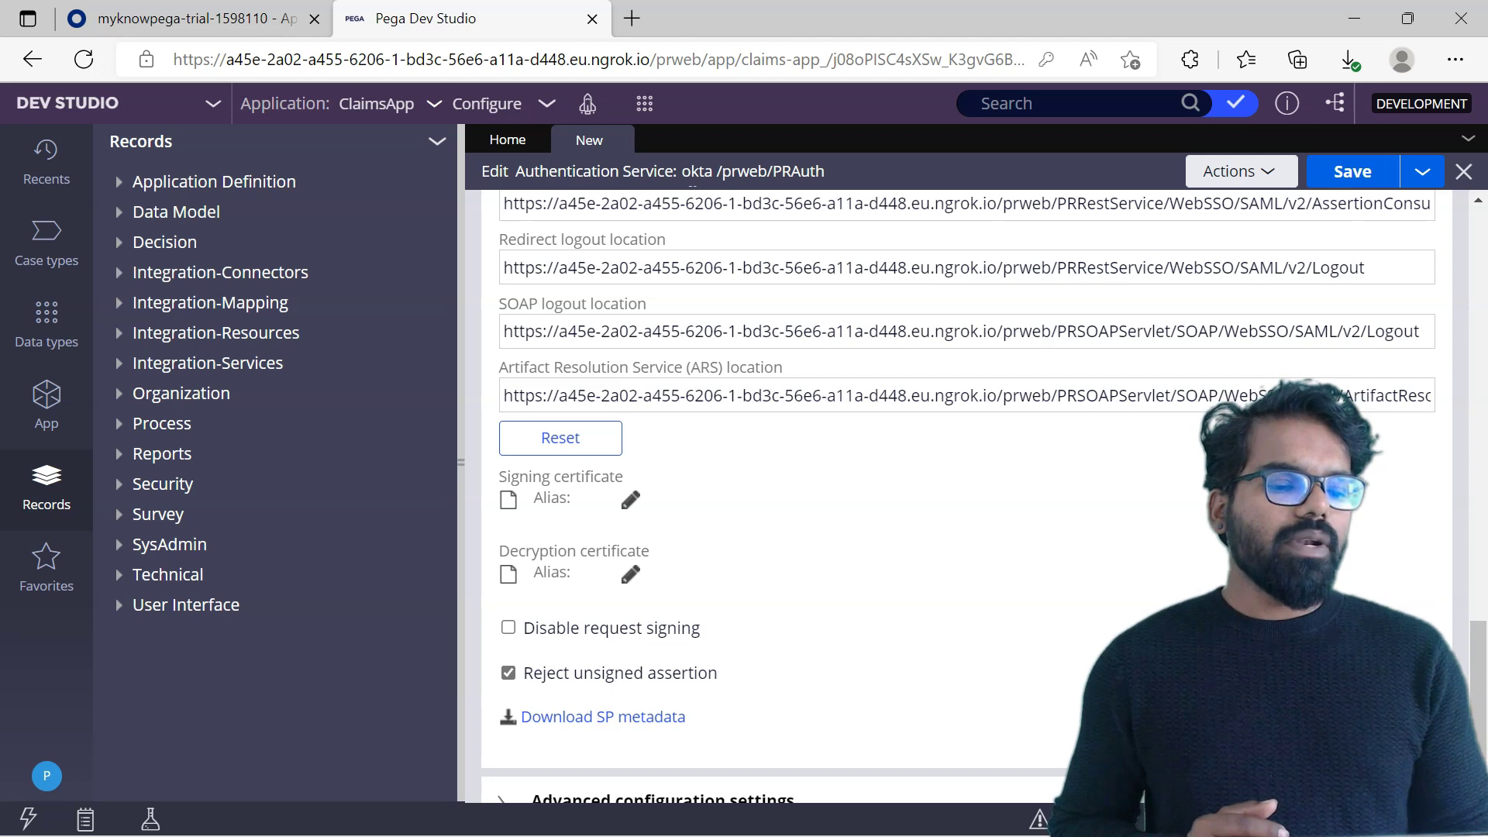
drag(1482, 668, 1484, 593)
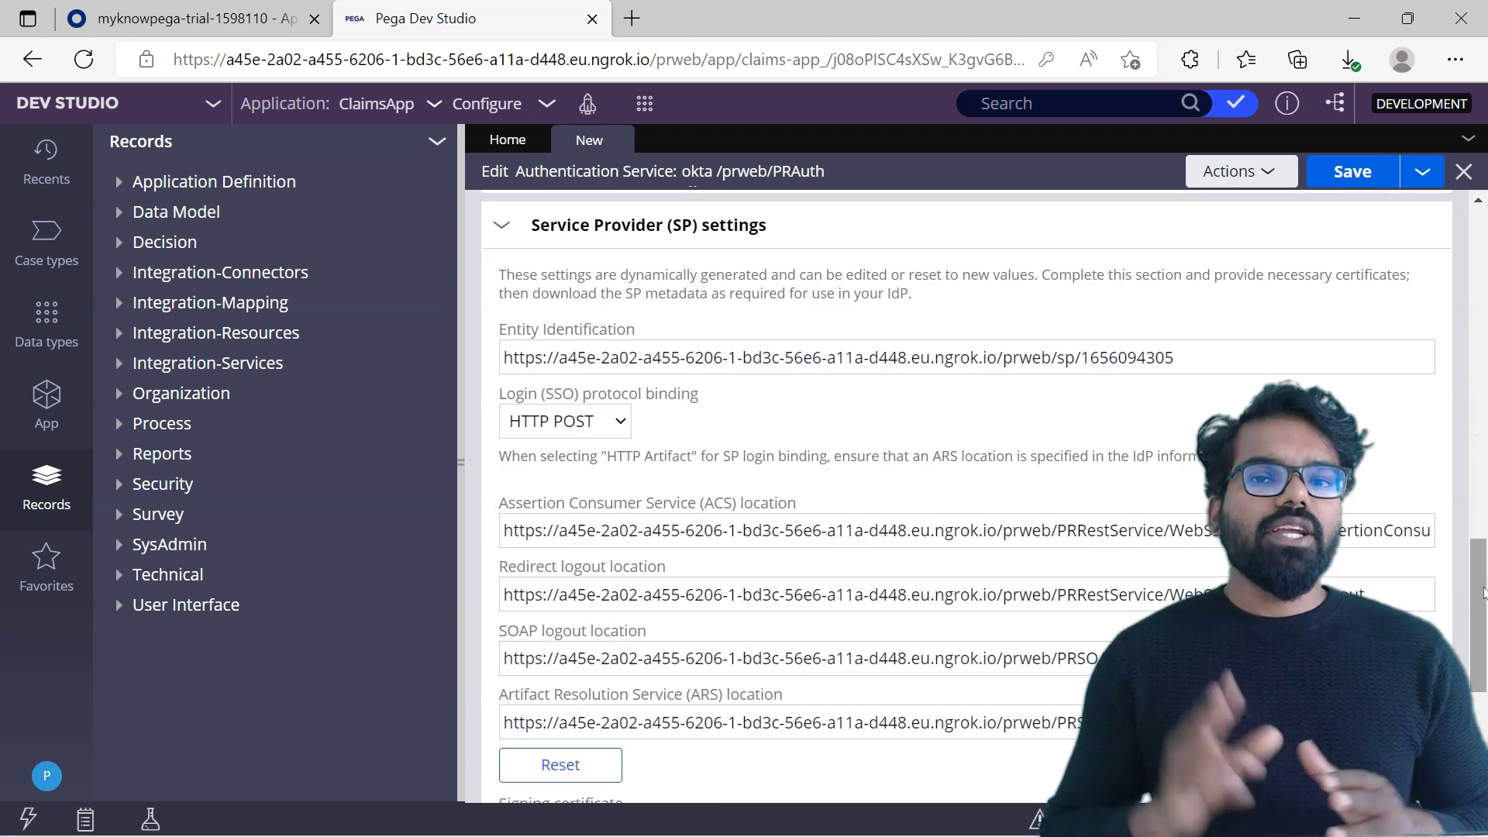
click(716, 504)
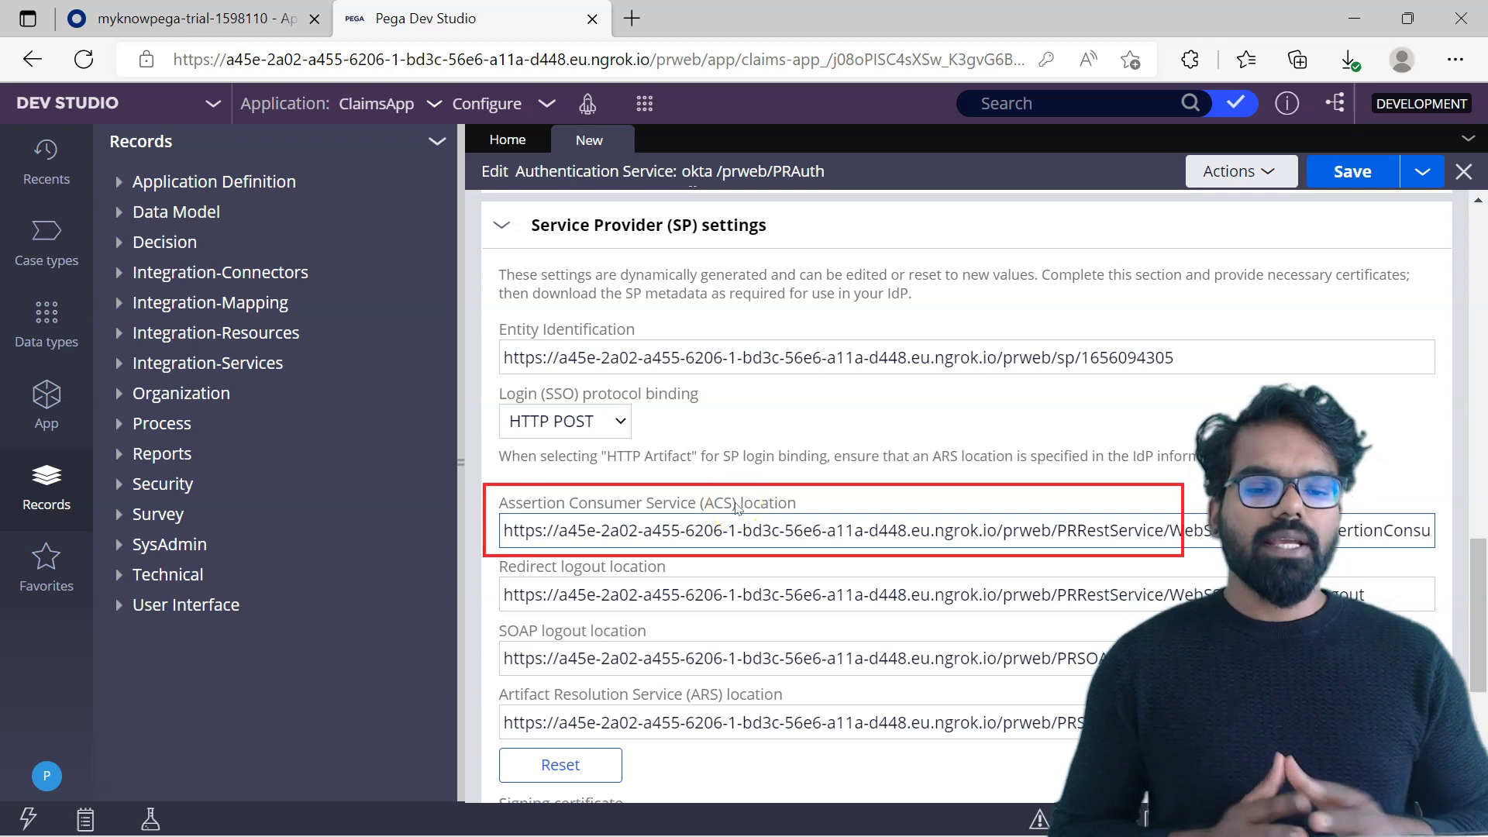
click(686, 361)
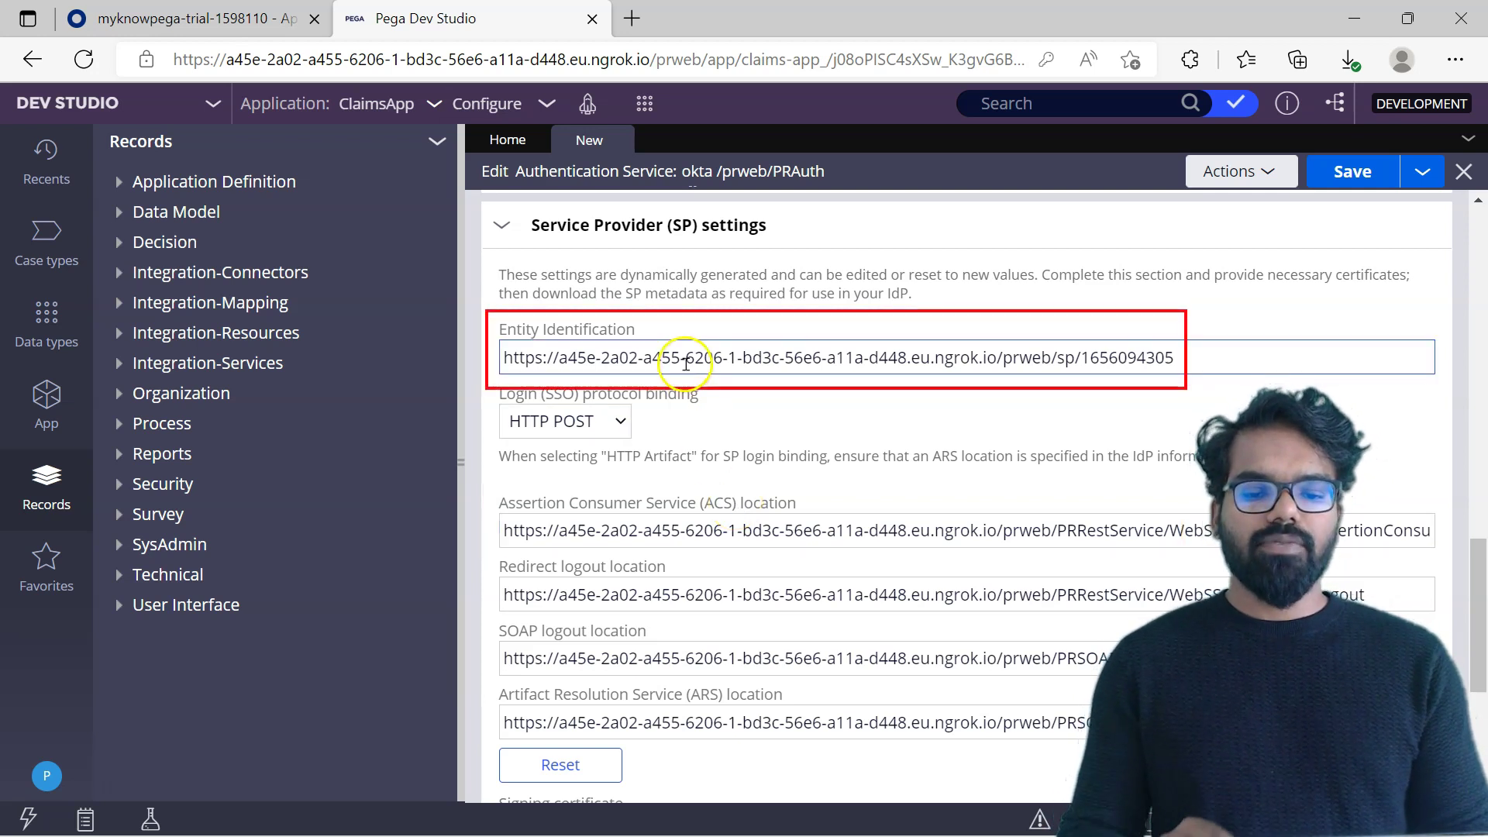
triple_click(638, 531)
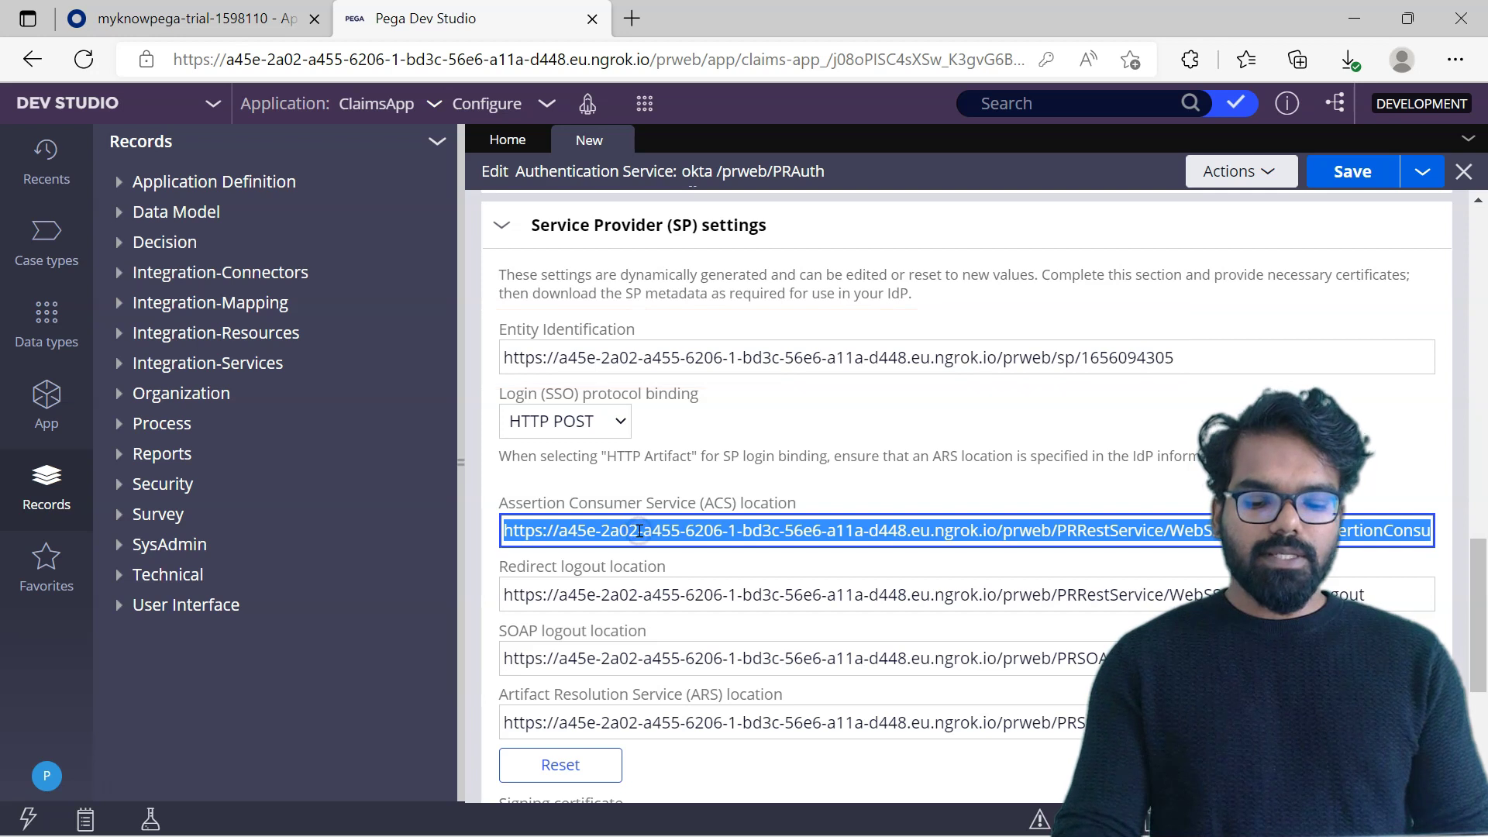
- Paste Pega's ACS location URL into Okta's Single sign on URL field
click(232, 14)
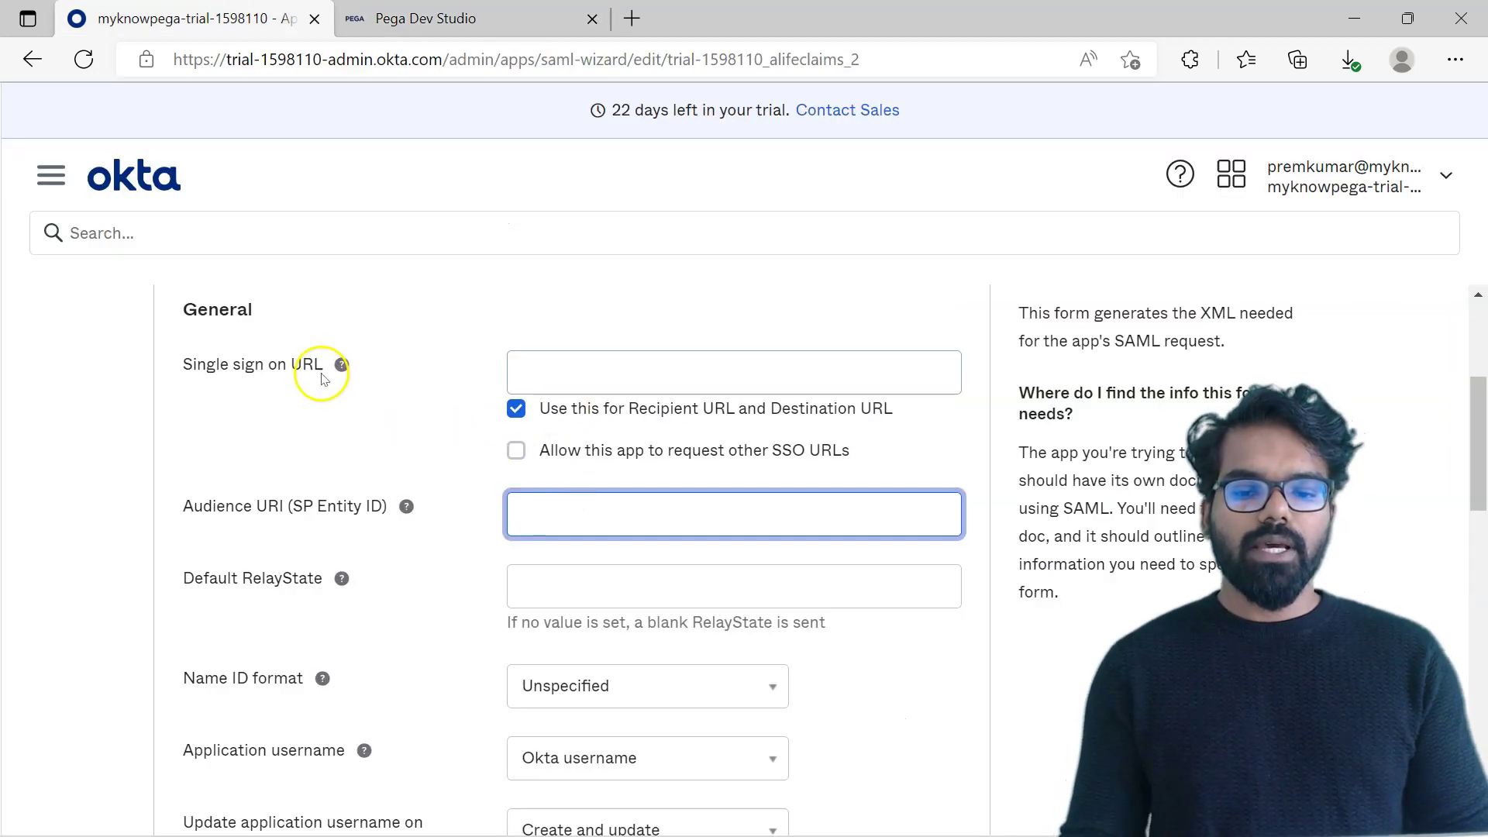
mouse_move(343, 366)
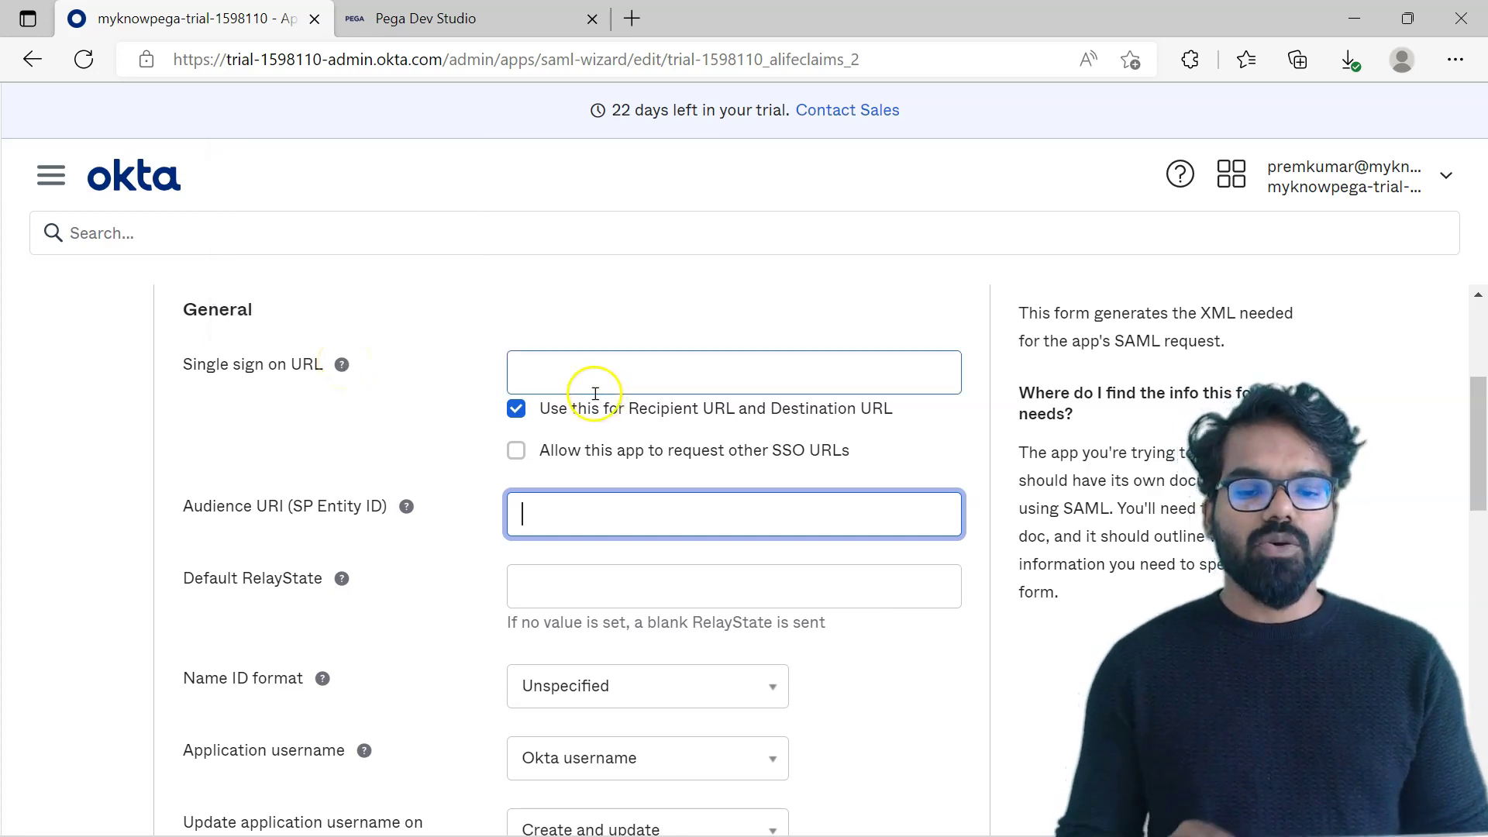
click(570, 377)
key(ctrl+v)
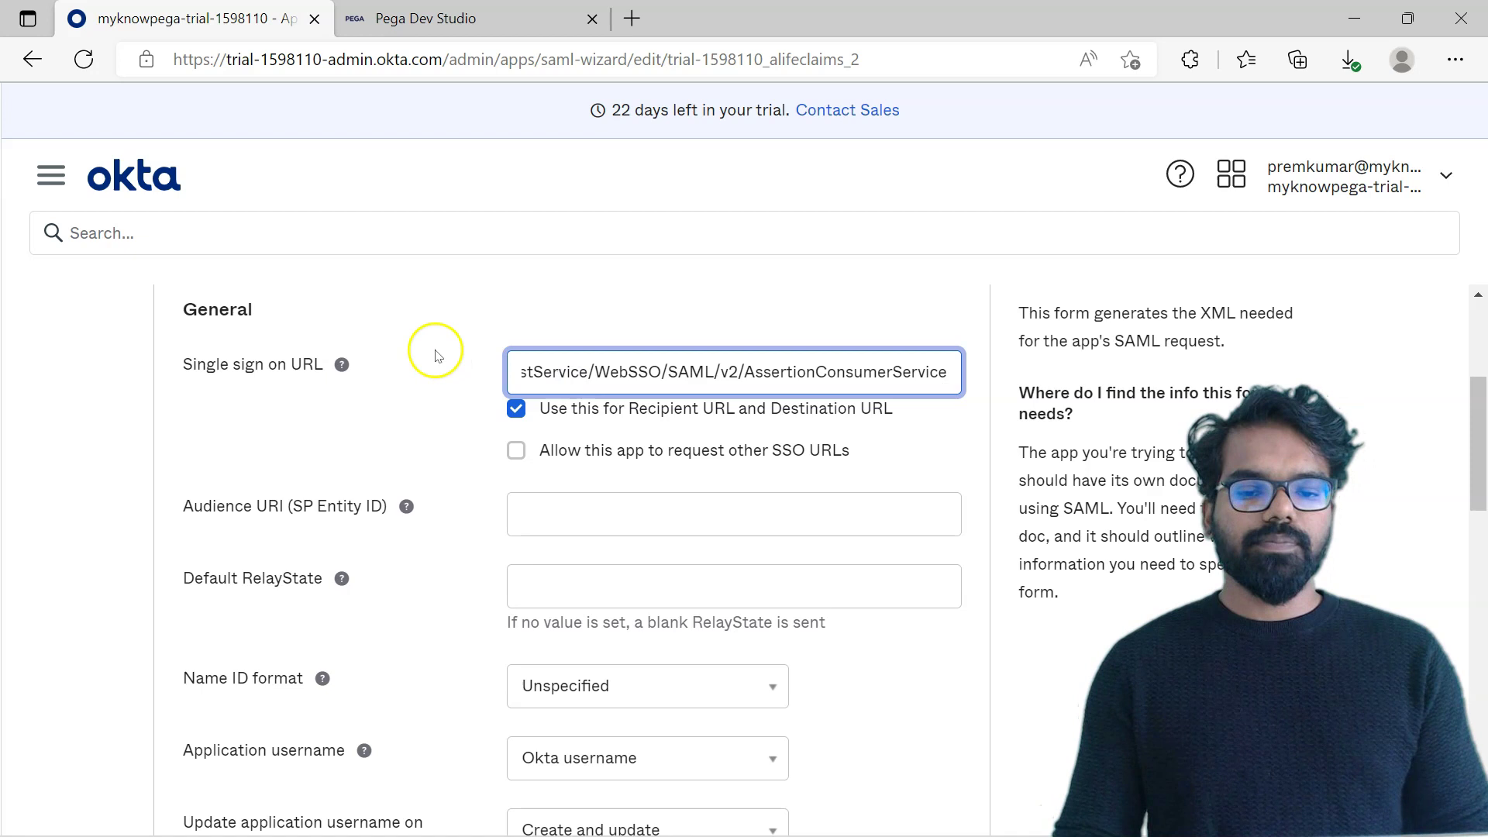
click(432, 349)
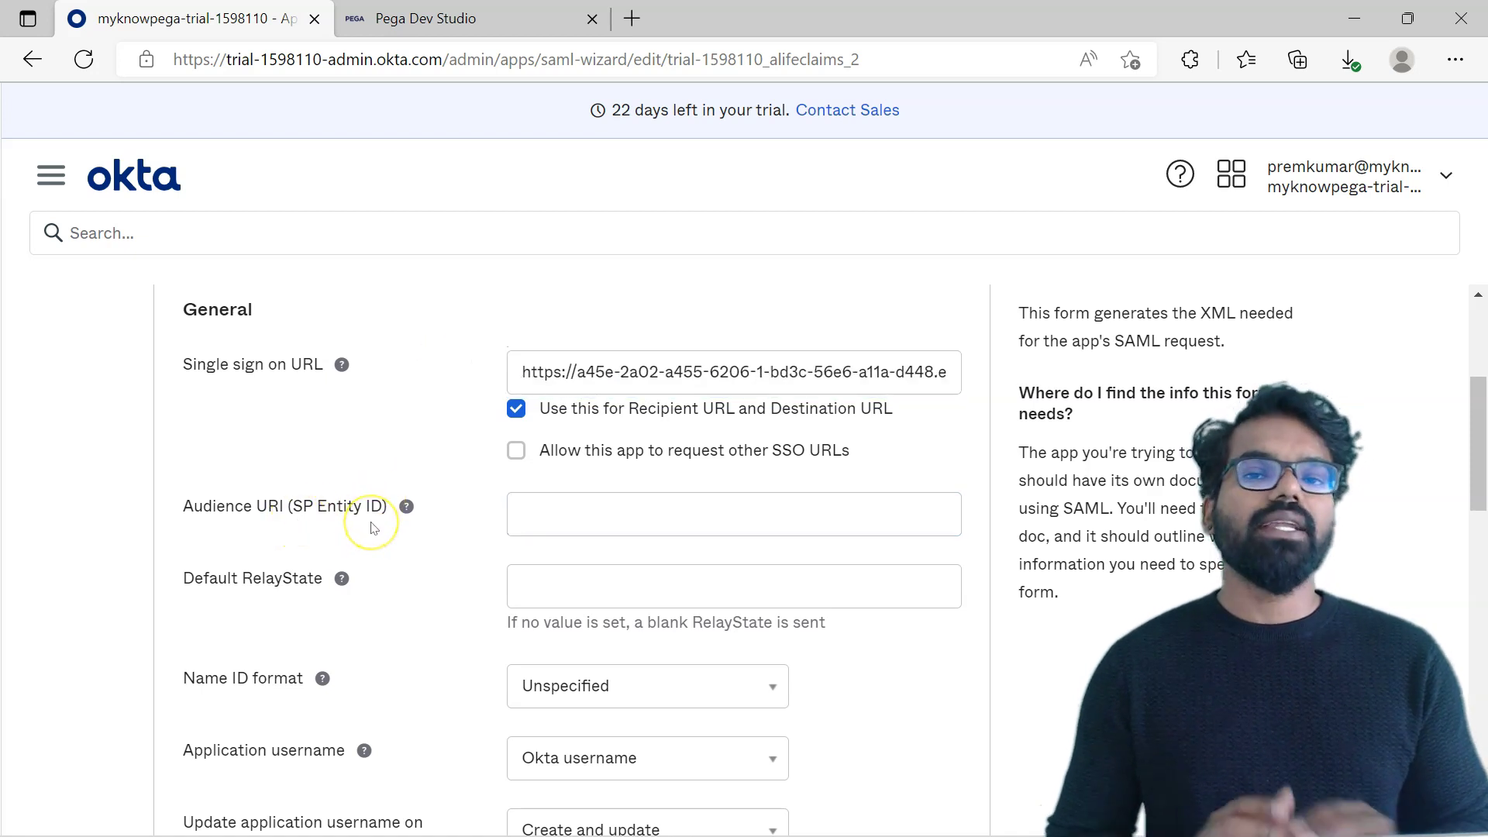
- Copy Pega's Entity Identification URL and paste it into Okta's Audience URI
mouse_move(406, 505)
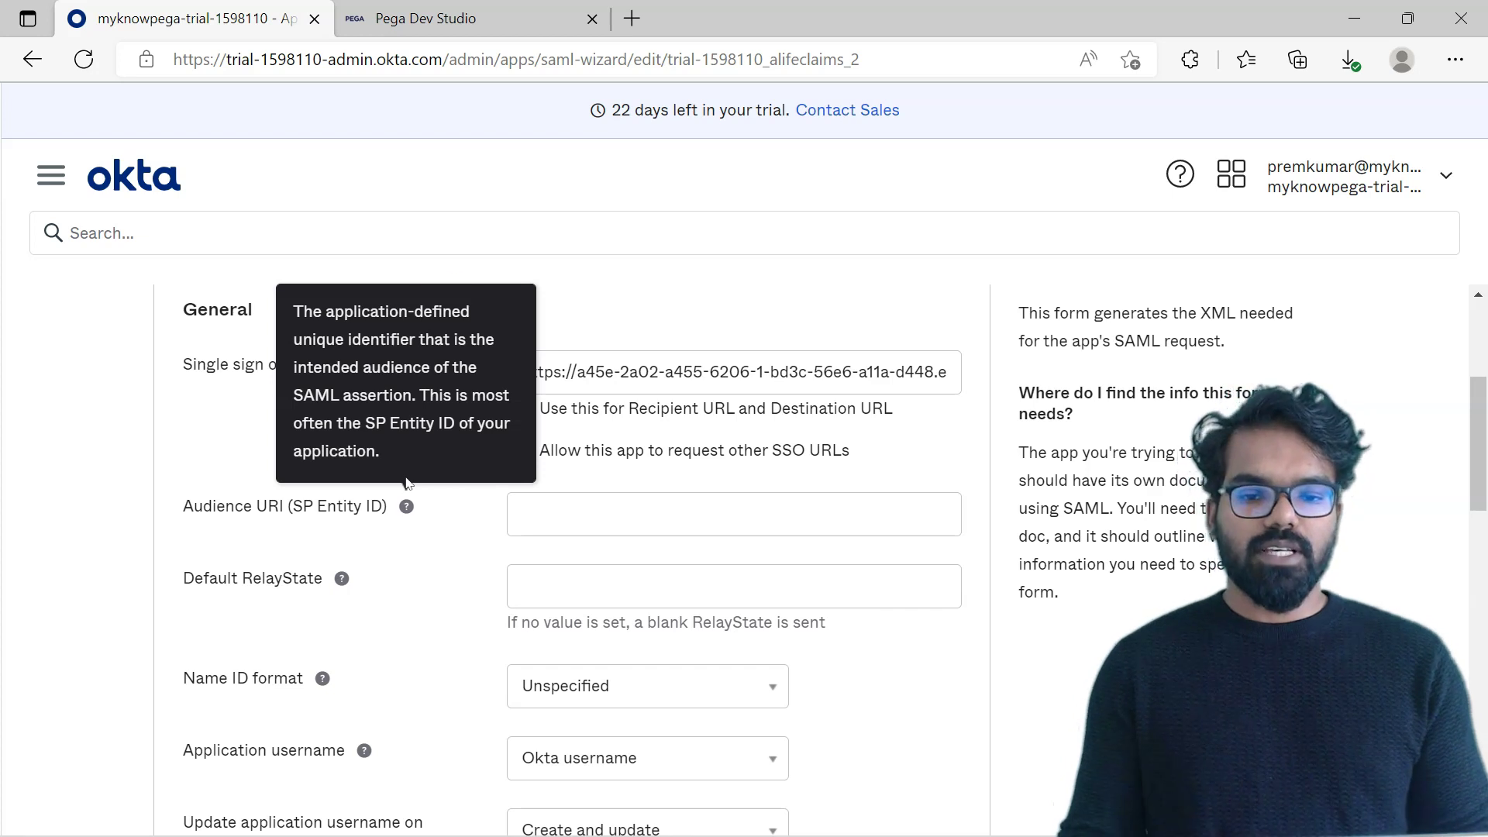
click(449, 17)
click(737, 359)
triple_click(737, 359)
key(ctrl+c)
click(194, 18)
click(527, 511)
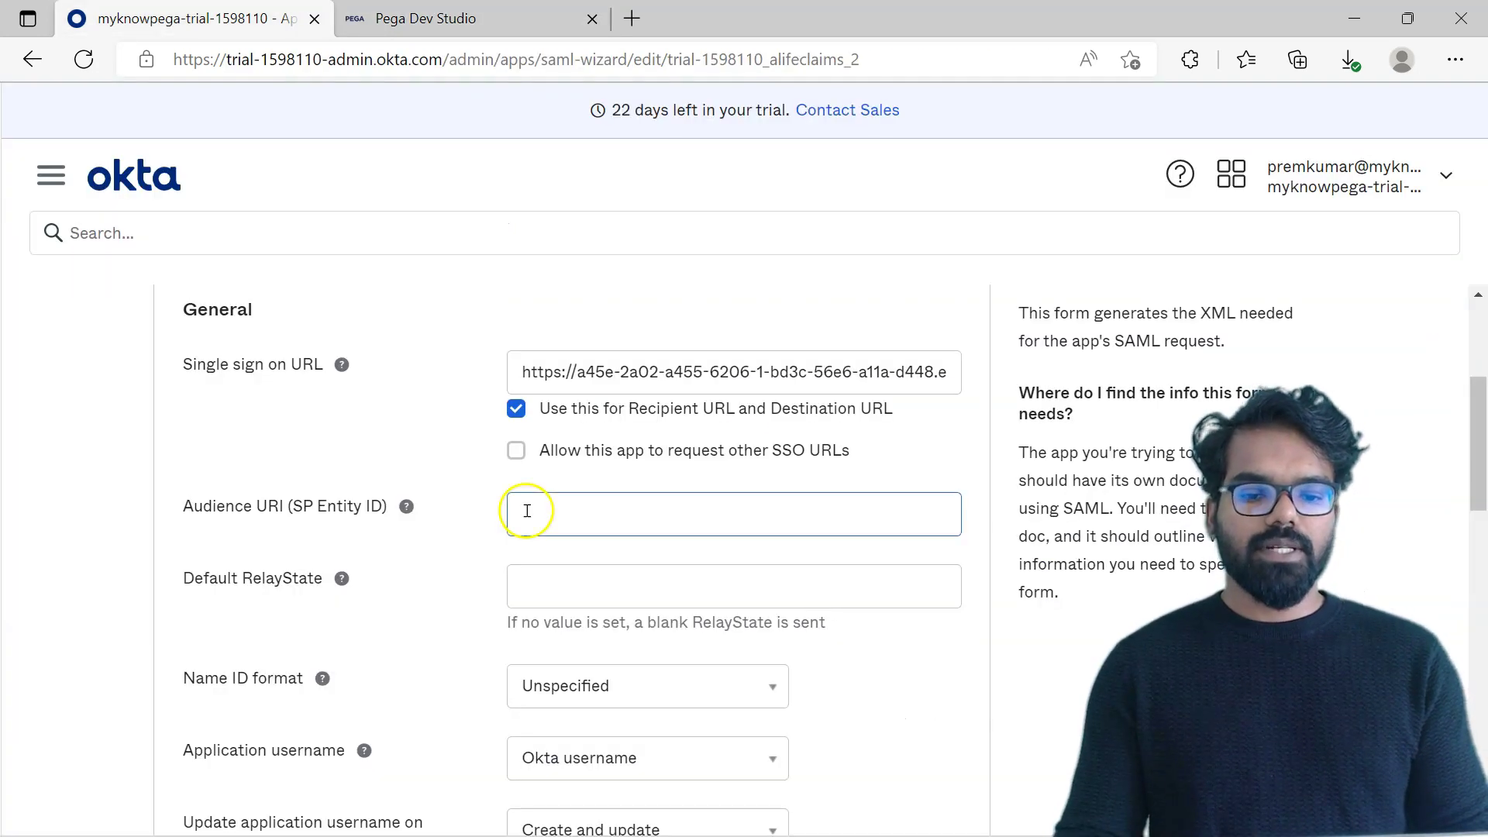
key(ctrl+v)
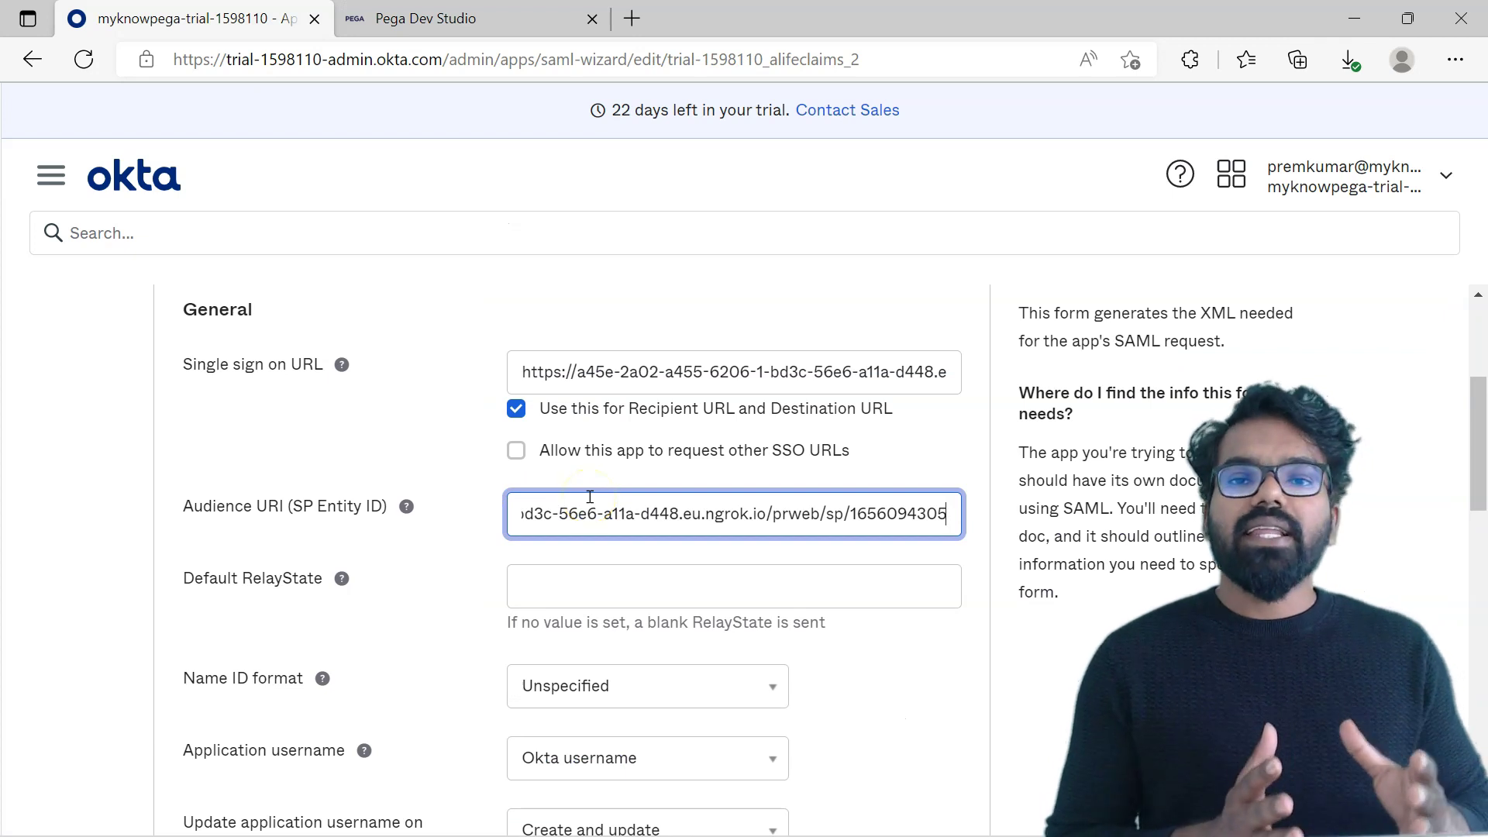
click(450, 17)
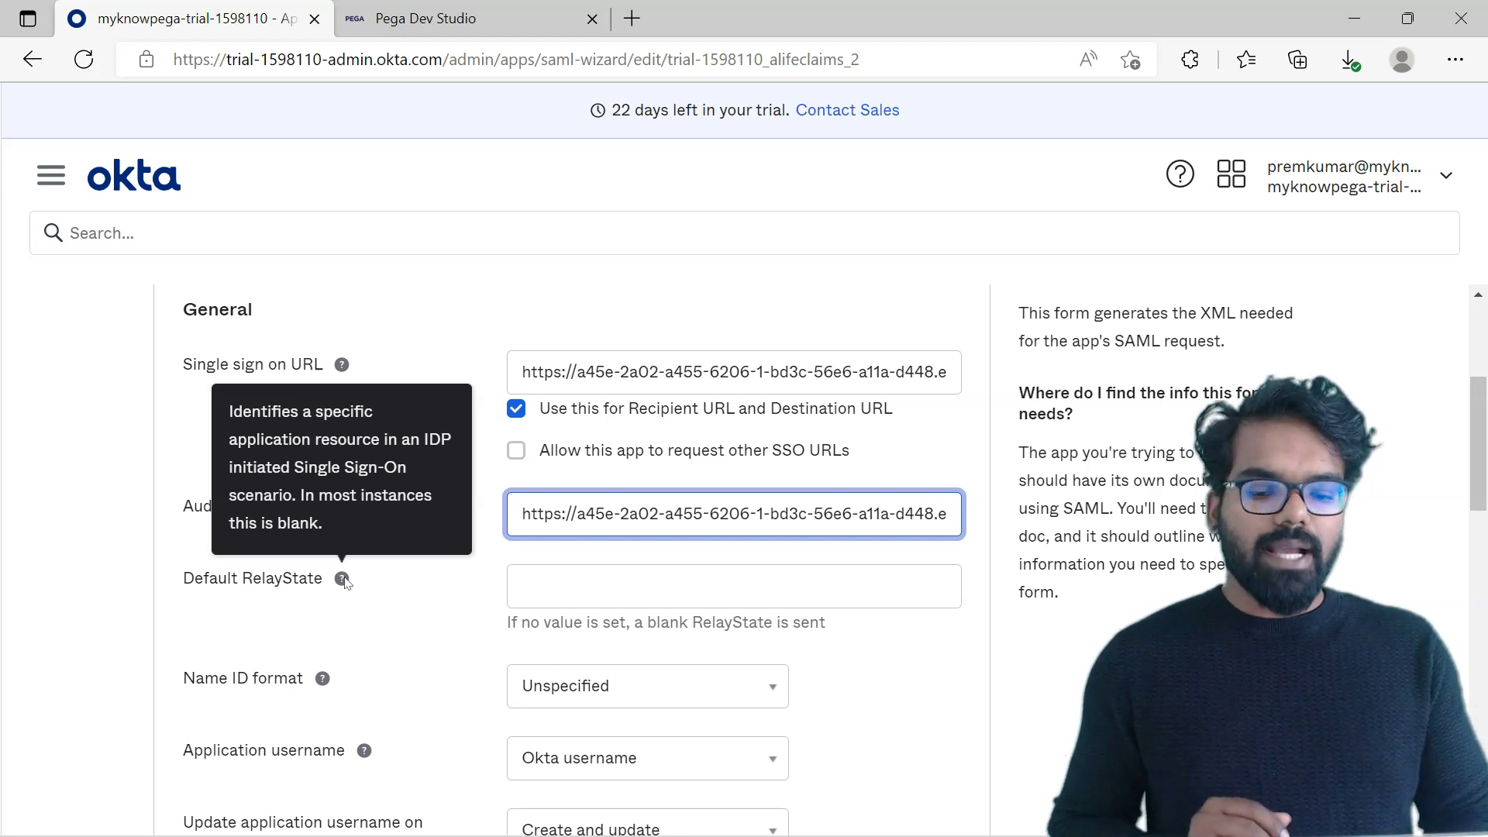
scroll(904, 565, down, 2)
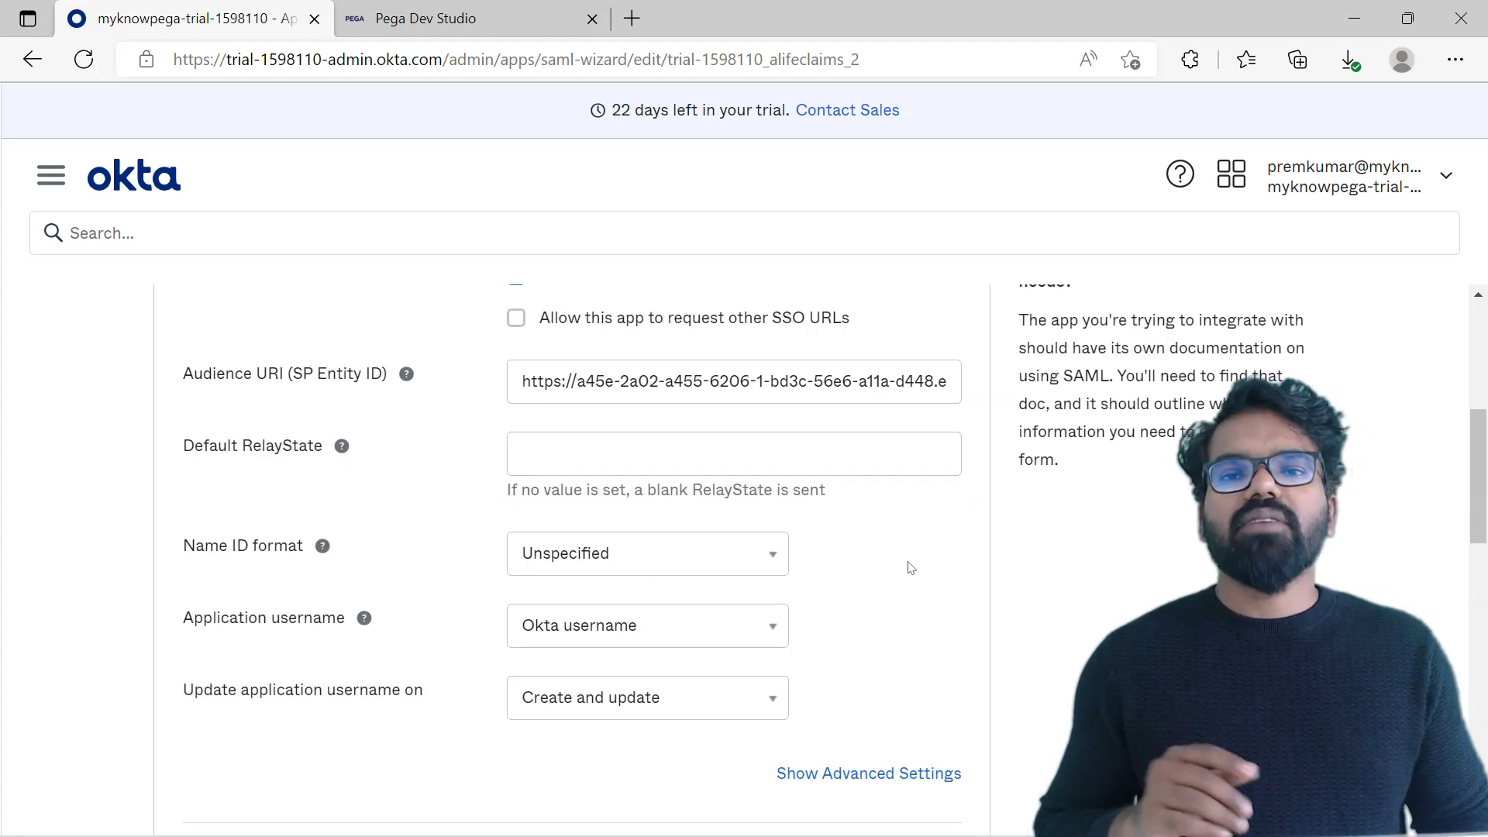
scroll(910, 568, down, 1)
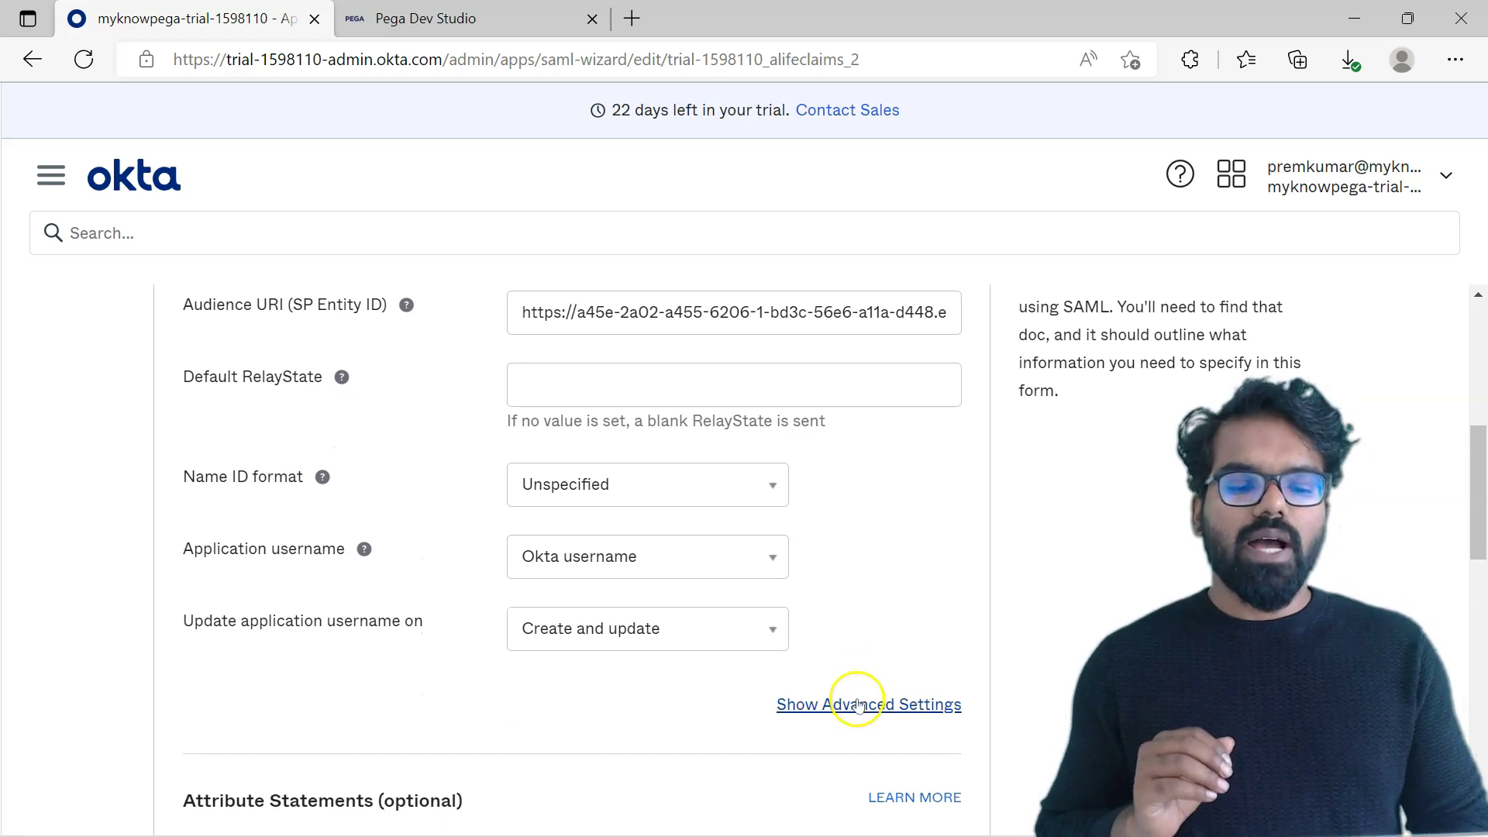
click(859, 703)
scroll(927, 459, down, 5)
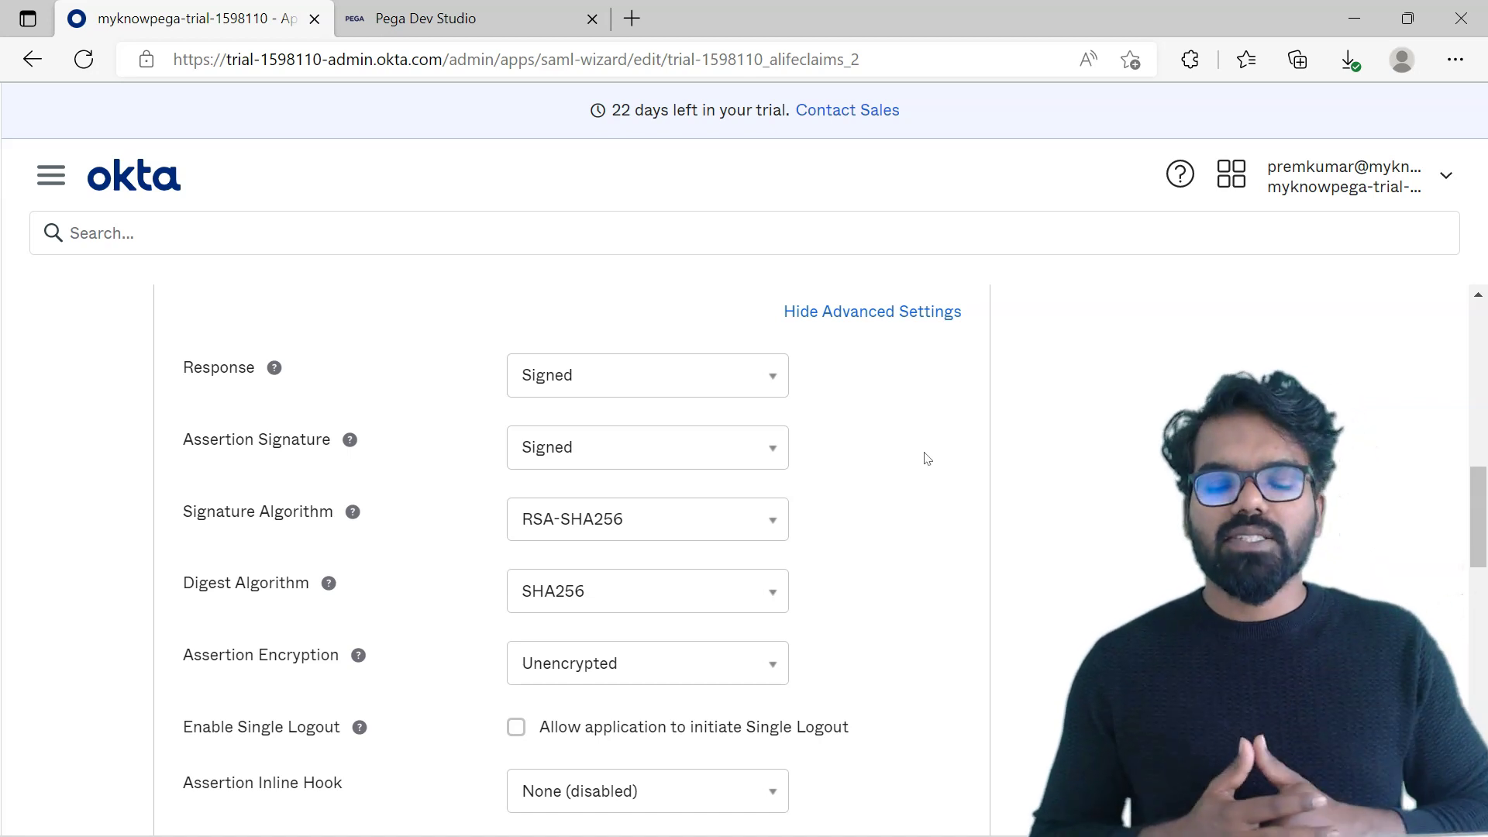
click(707, 388)
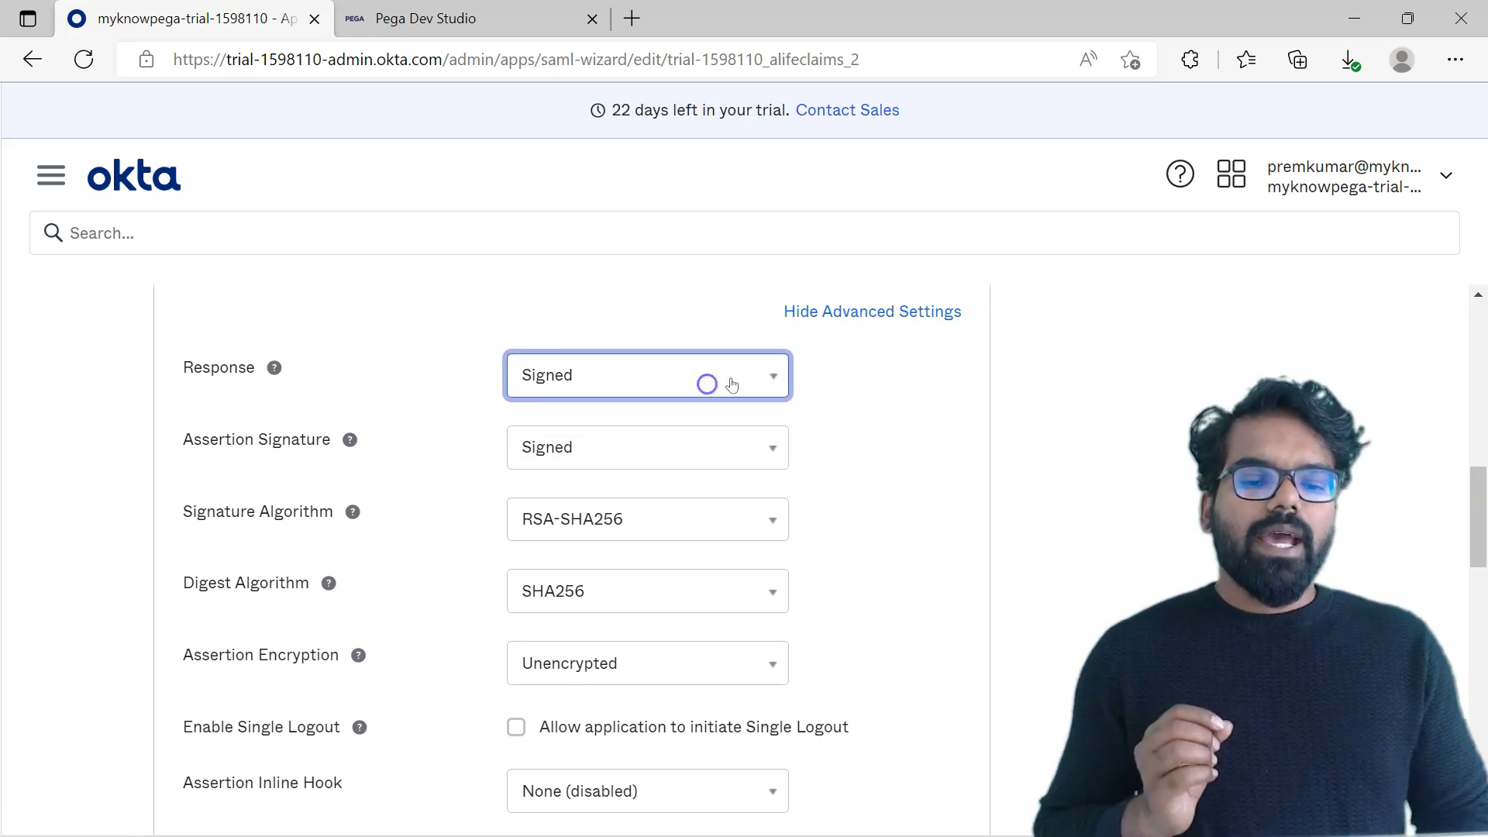
click(713, 388)
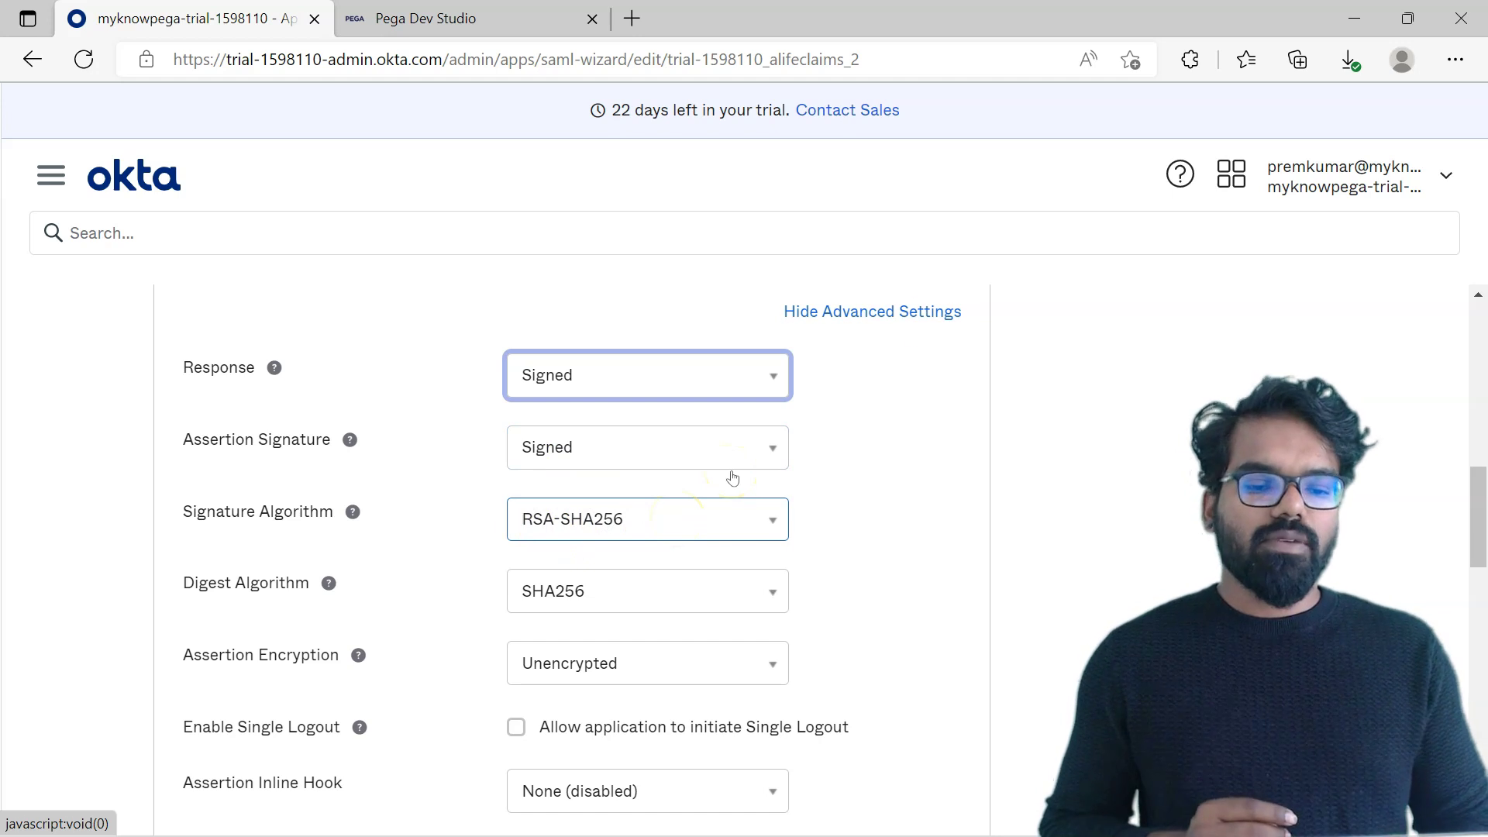
click(907, 311)
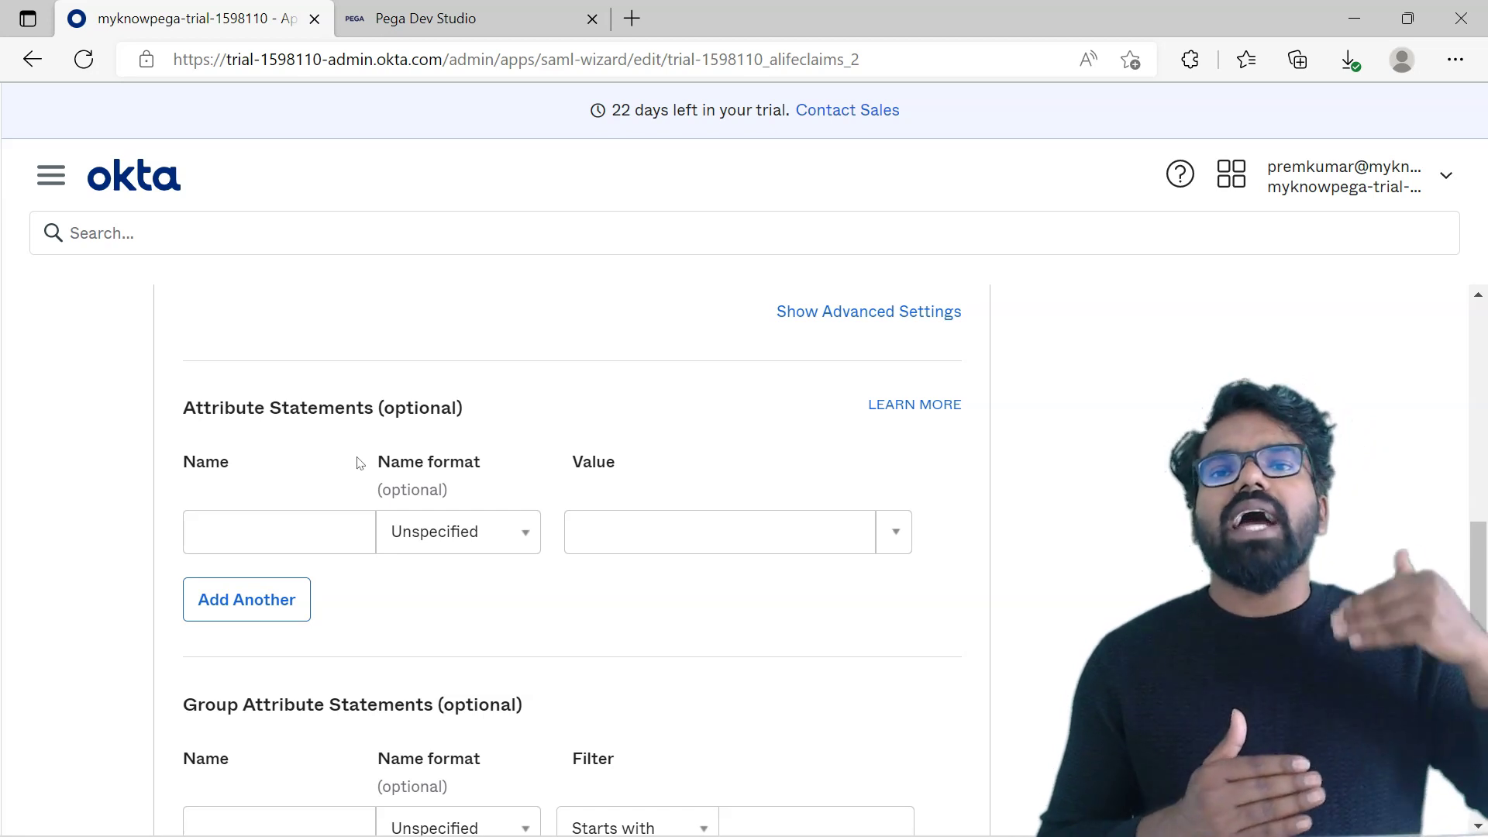
click(341, 518)
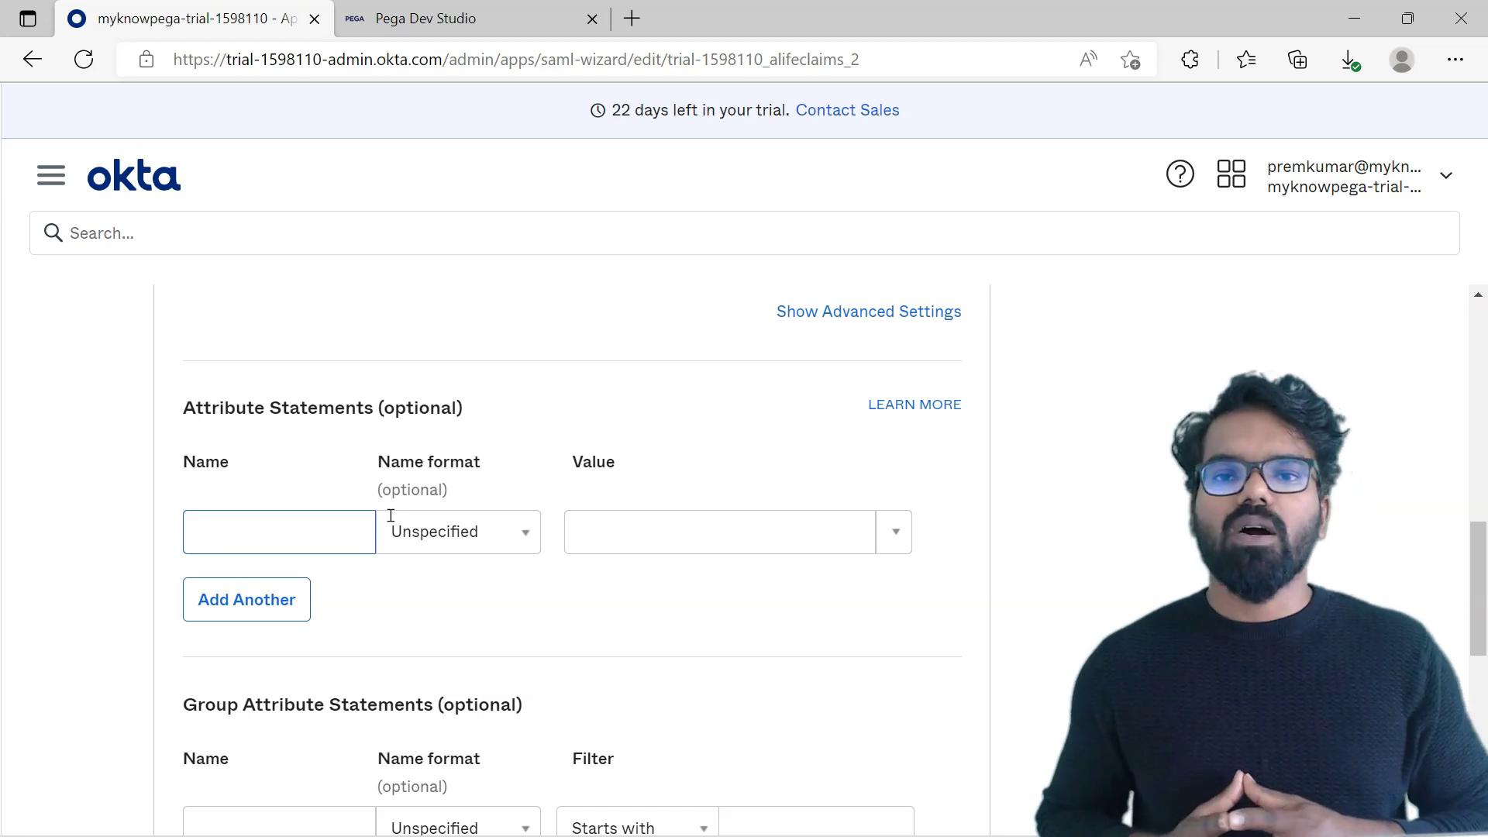
scroll(612, 603, down, 6)
click(612, 603)
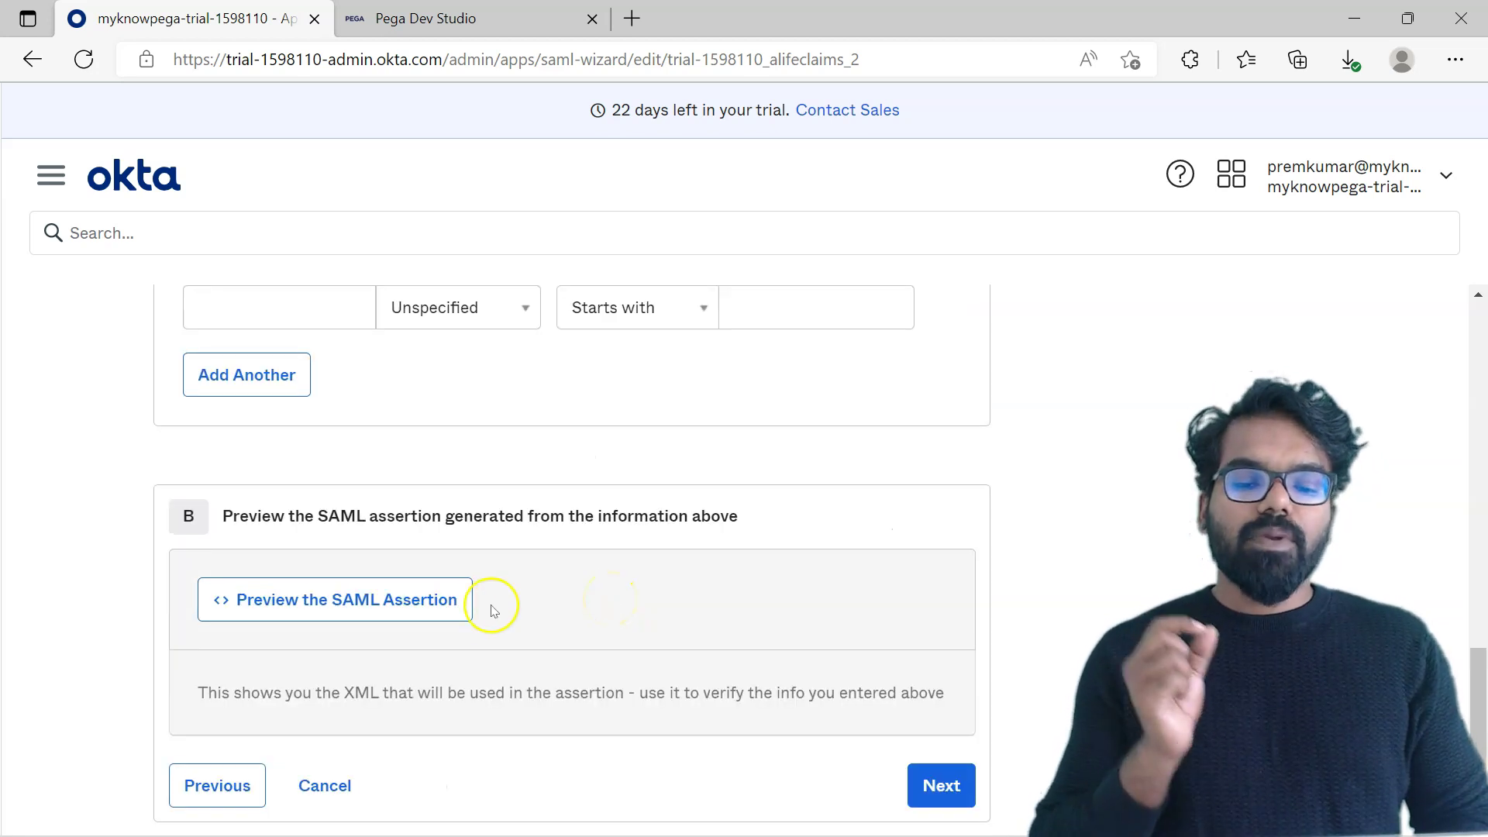
- Preview the SAML assertion and check its NameID and Recipient URL
click(410, 603)
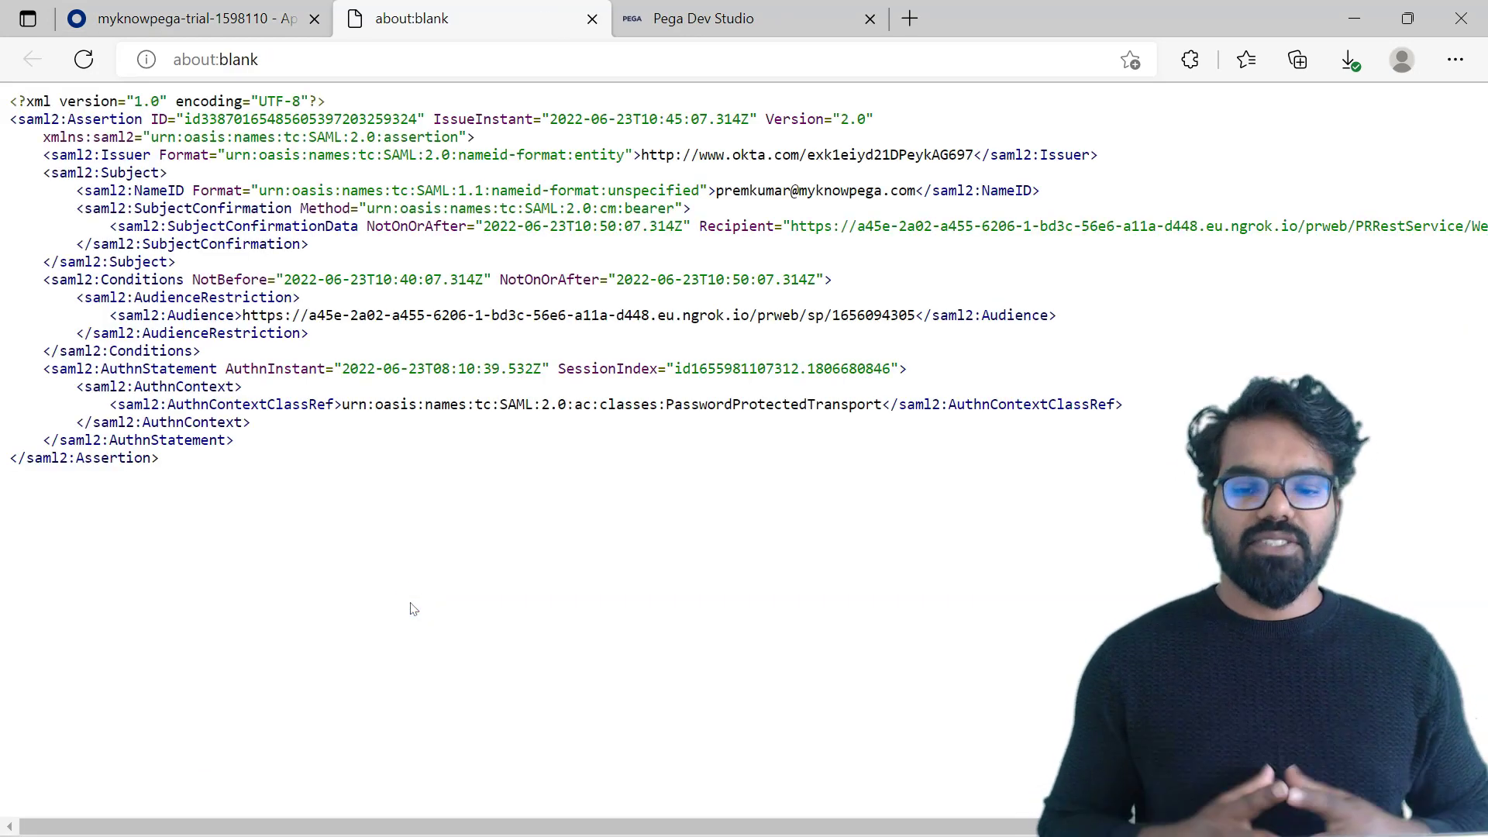
click(195, 194)
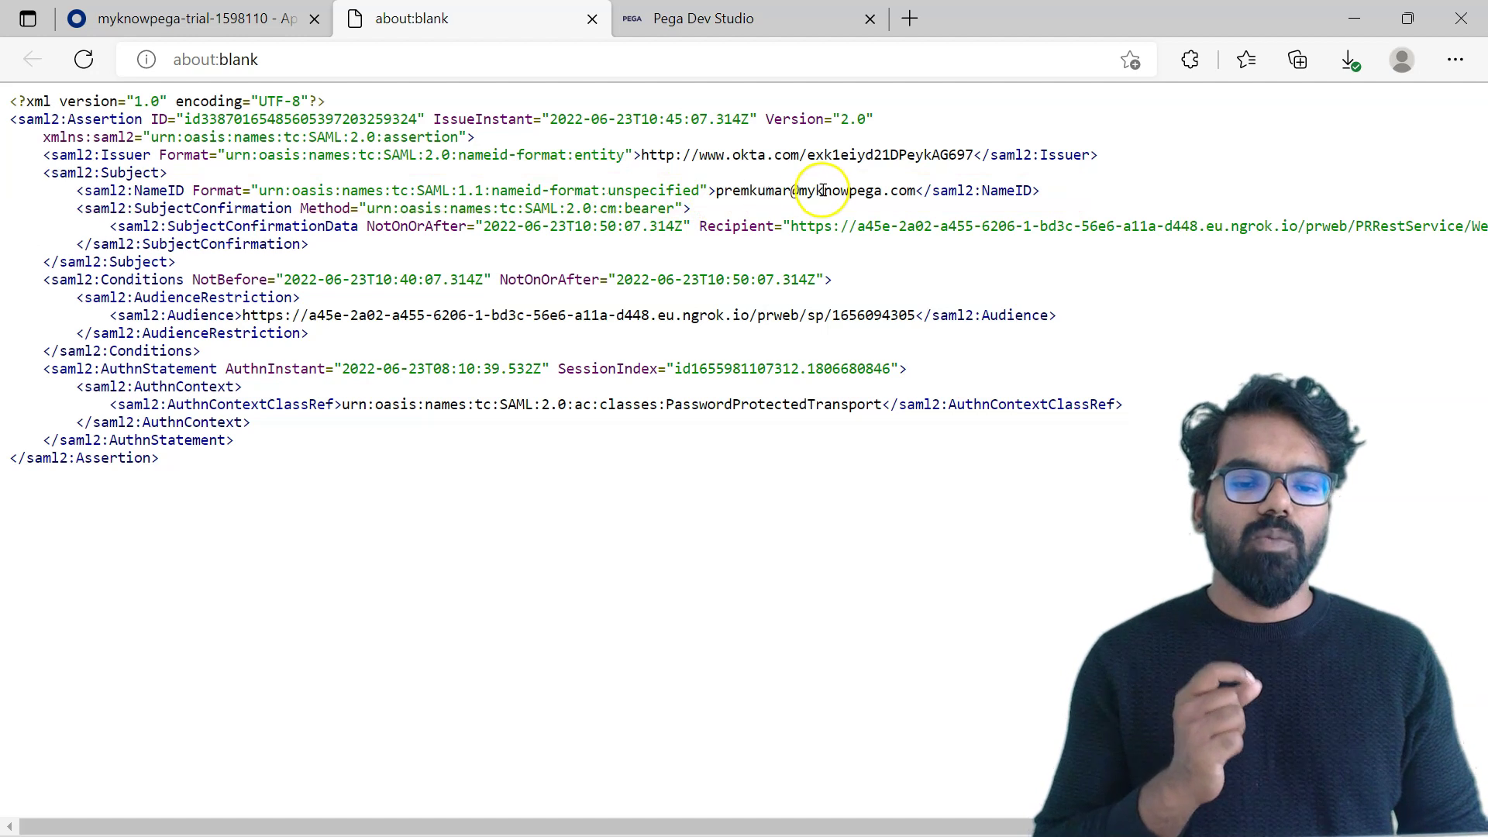
drag(981, 226, 1463, 226)
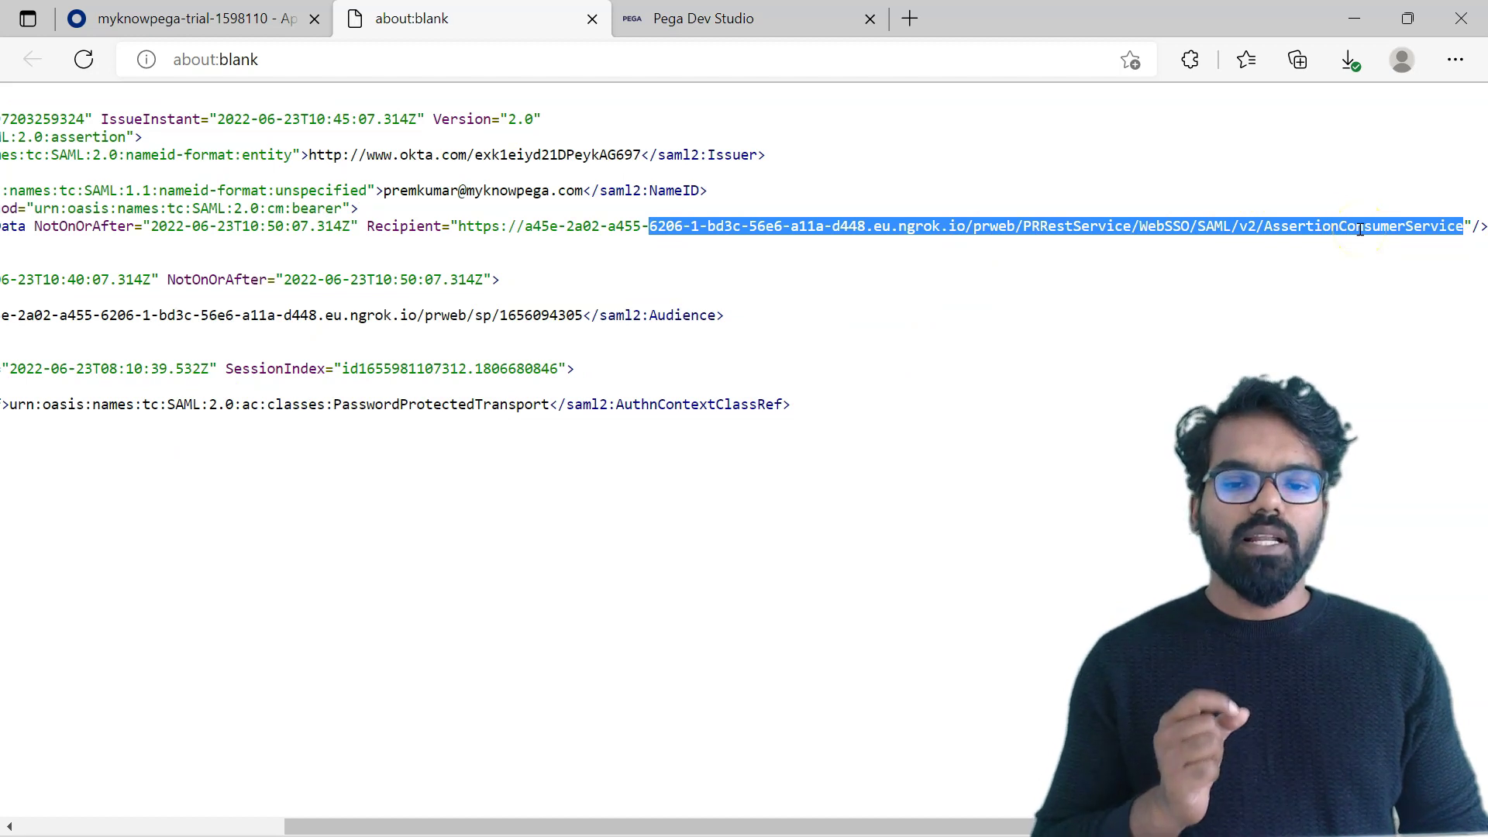
- Compare the assertion with Pega's ACS and logout locations, then advance the wizard to Feedback
click(711, 6)
click(703, 387)
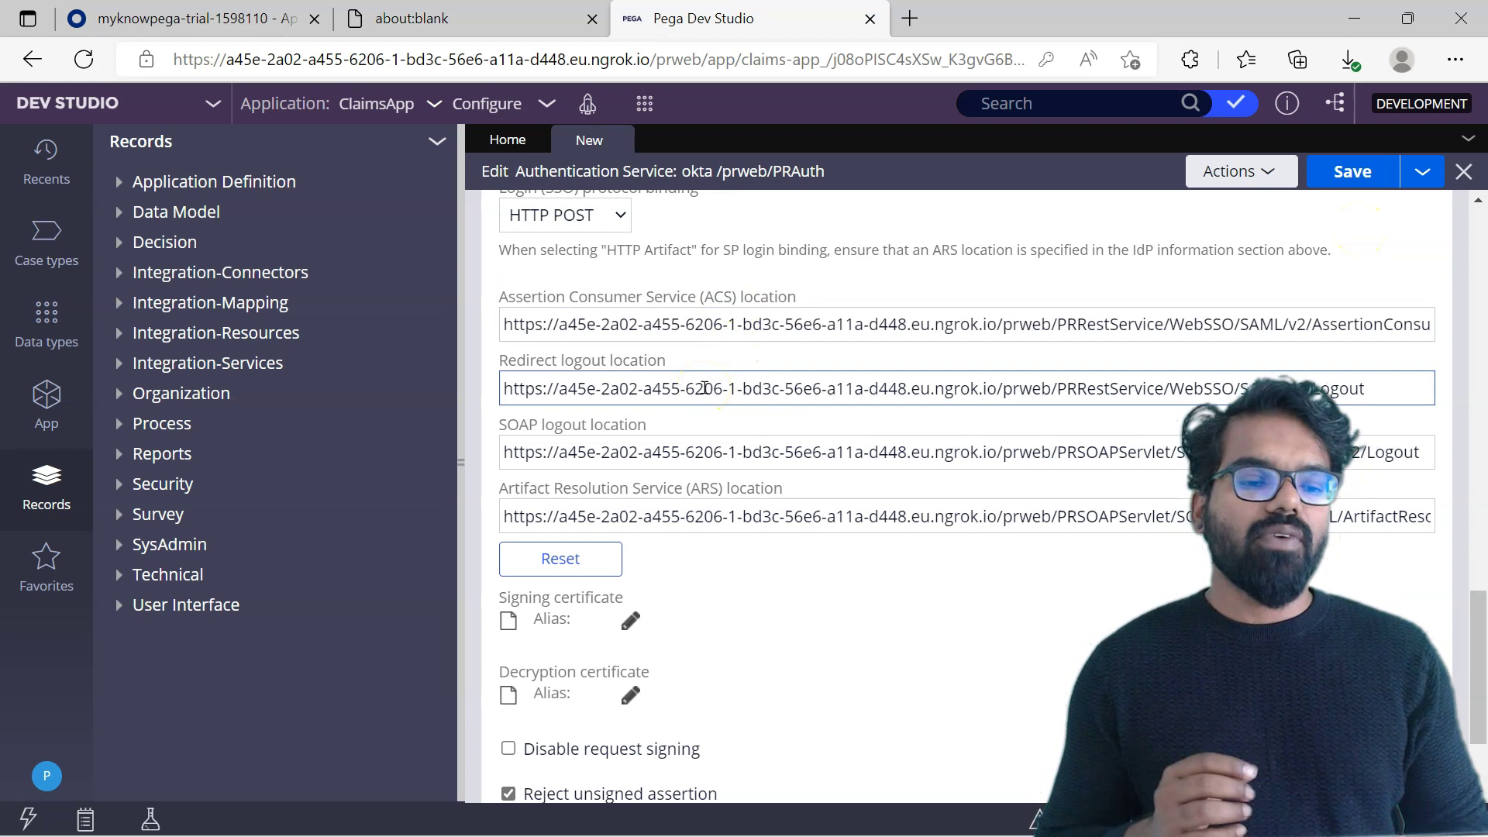
click(958, 335)
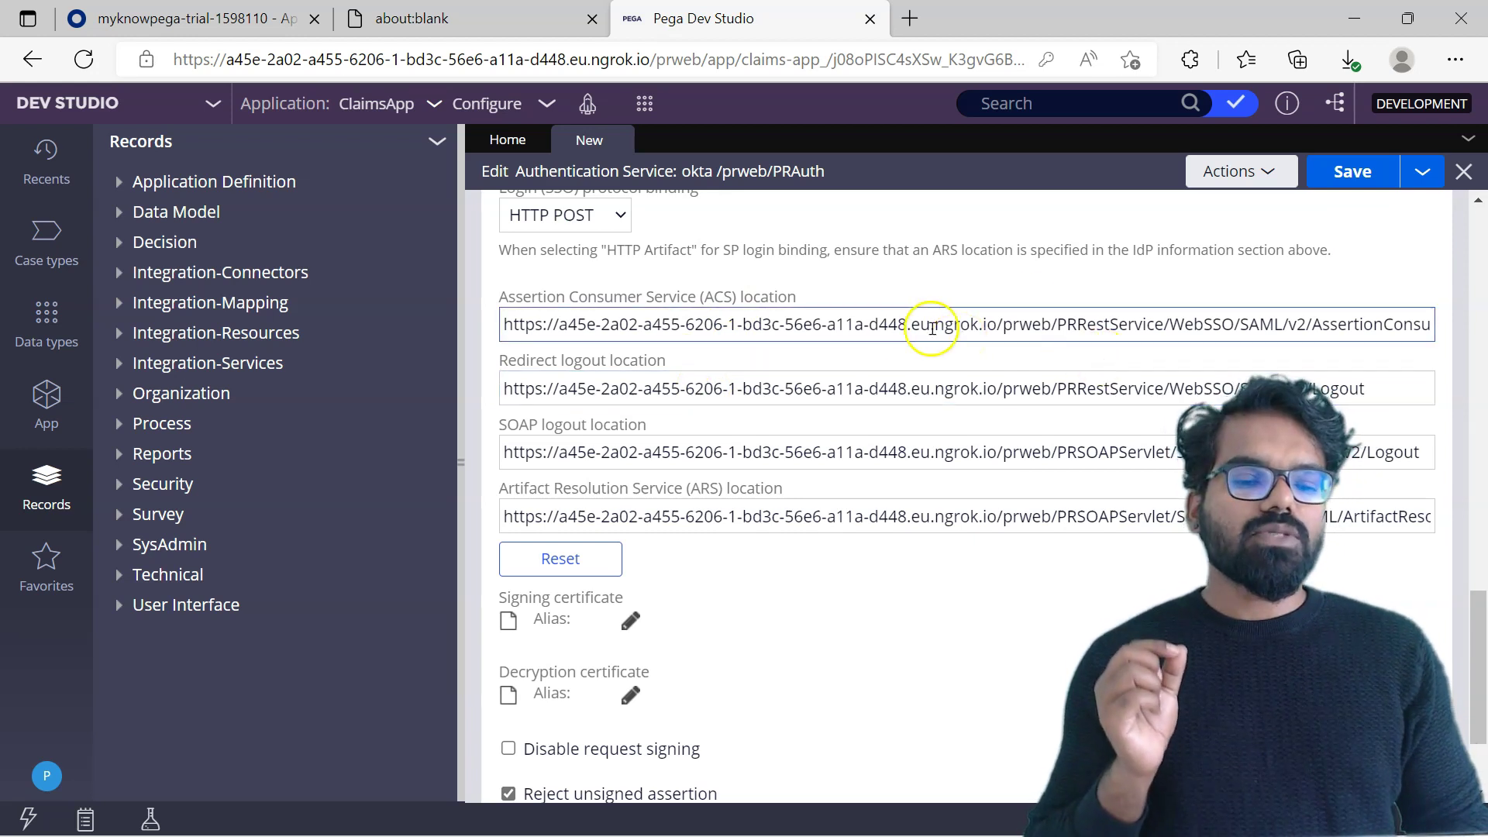
click(613, 374)
click(1073, 295)
click(997, 380)
click(1077, 440)
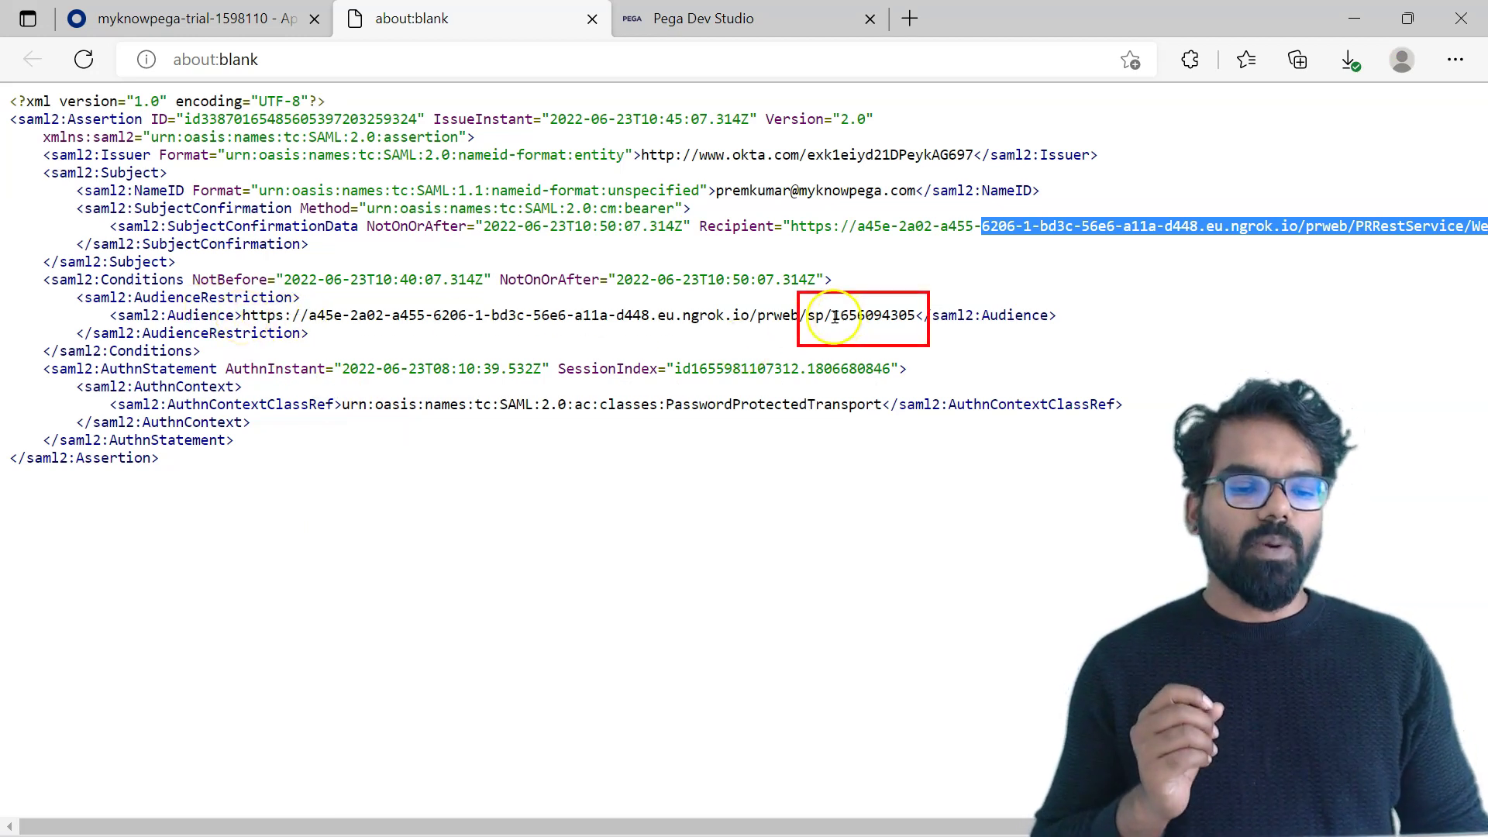
click(194, 19)
click(957, 682)
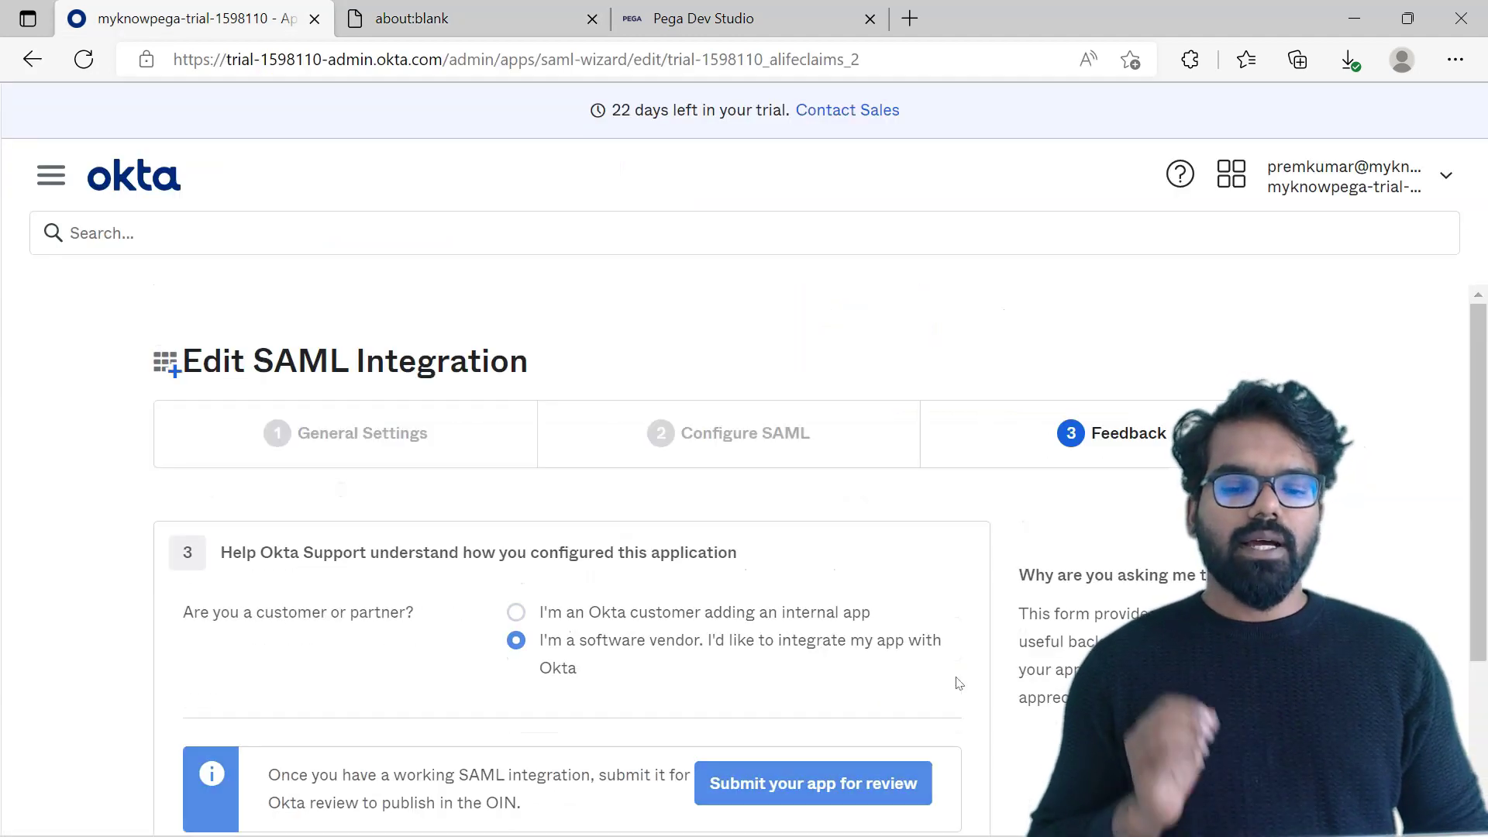
- Finish the Feedback step so AlifeClaims opens, active, on its Sign On tab
drag(1402, 426, 1482, 469)
scroll(1482, 469, down, 1)
click(630, 555)
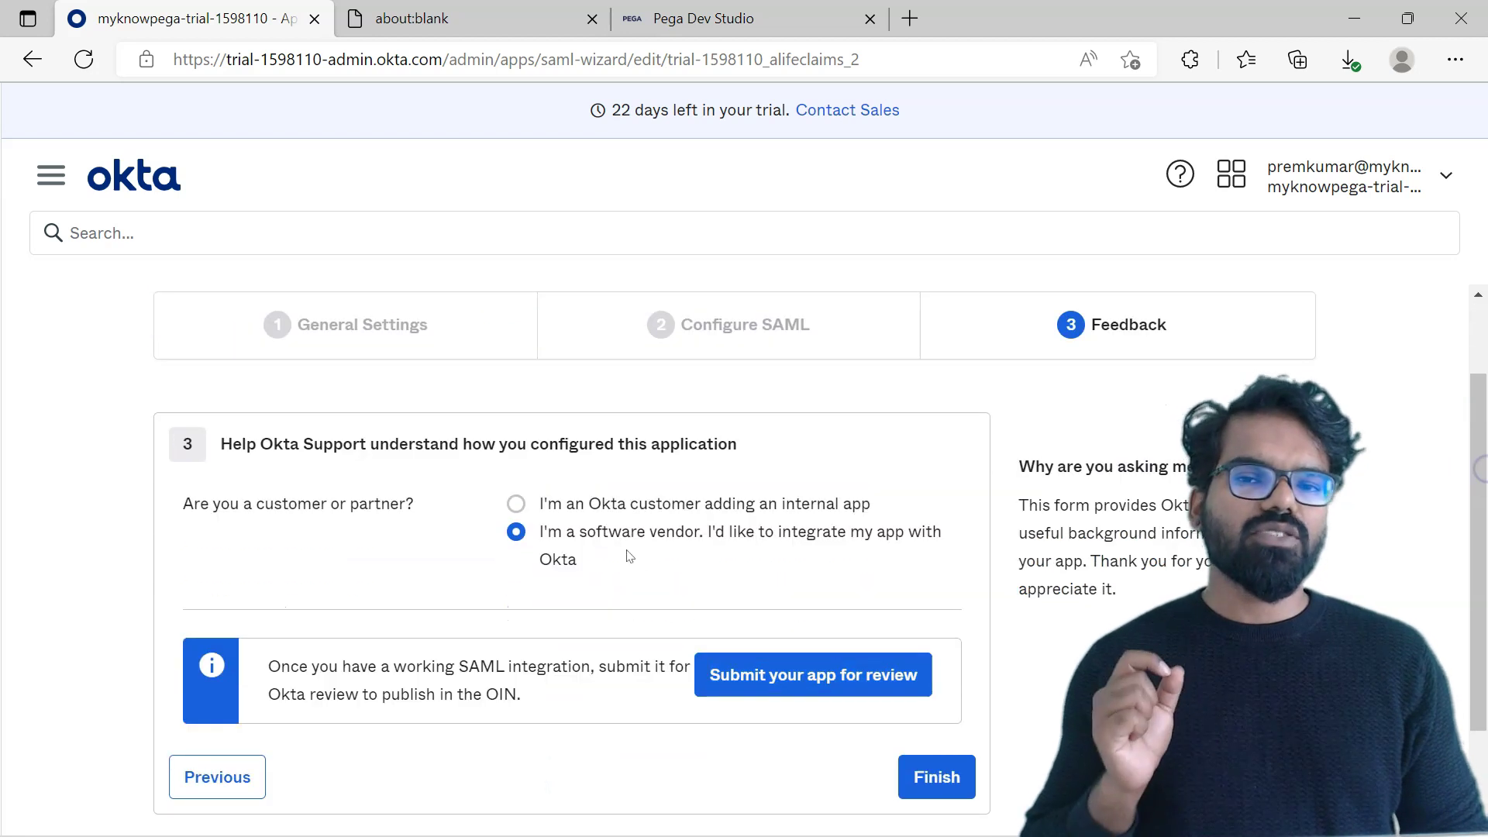
click(938, 778)
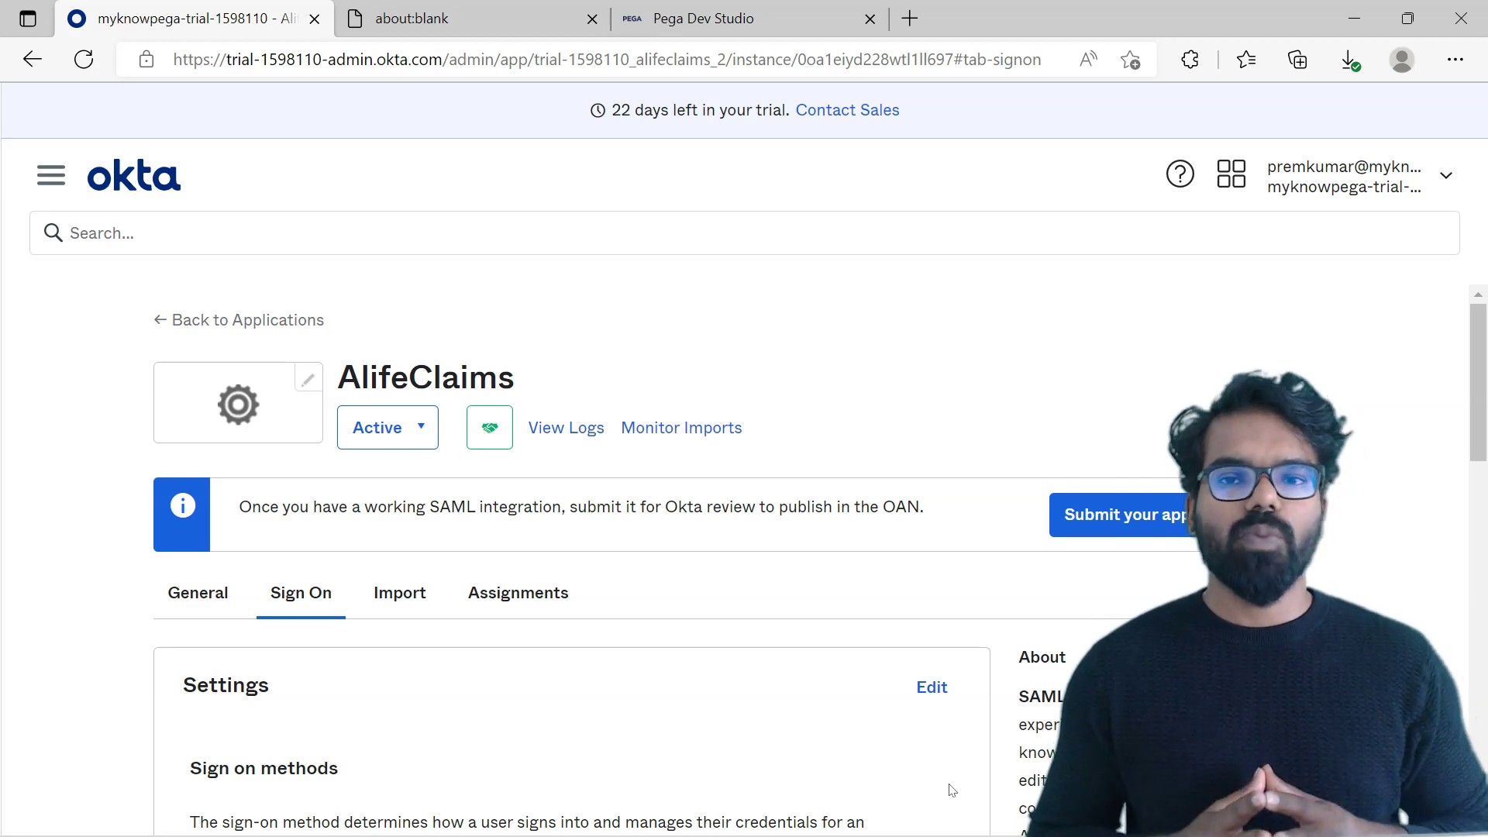
scroll(1326, 317, down, 1)
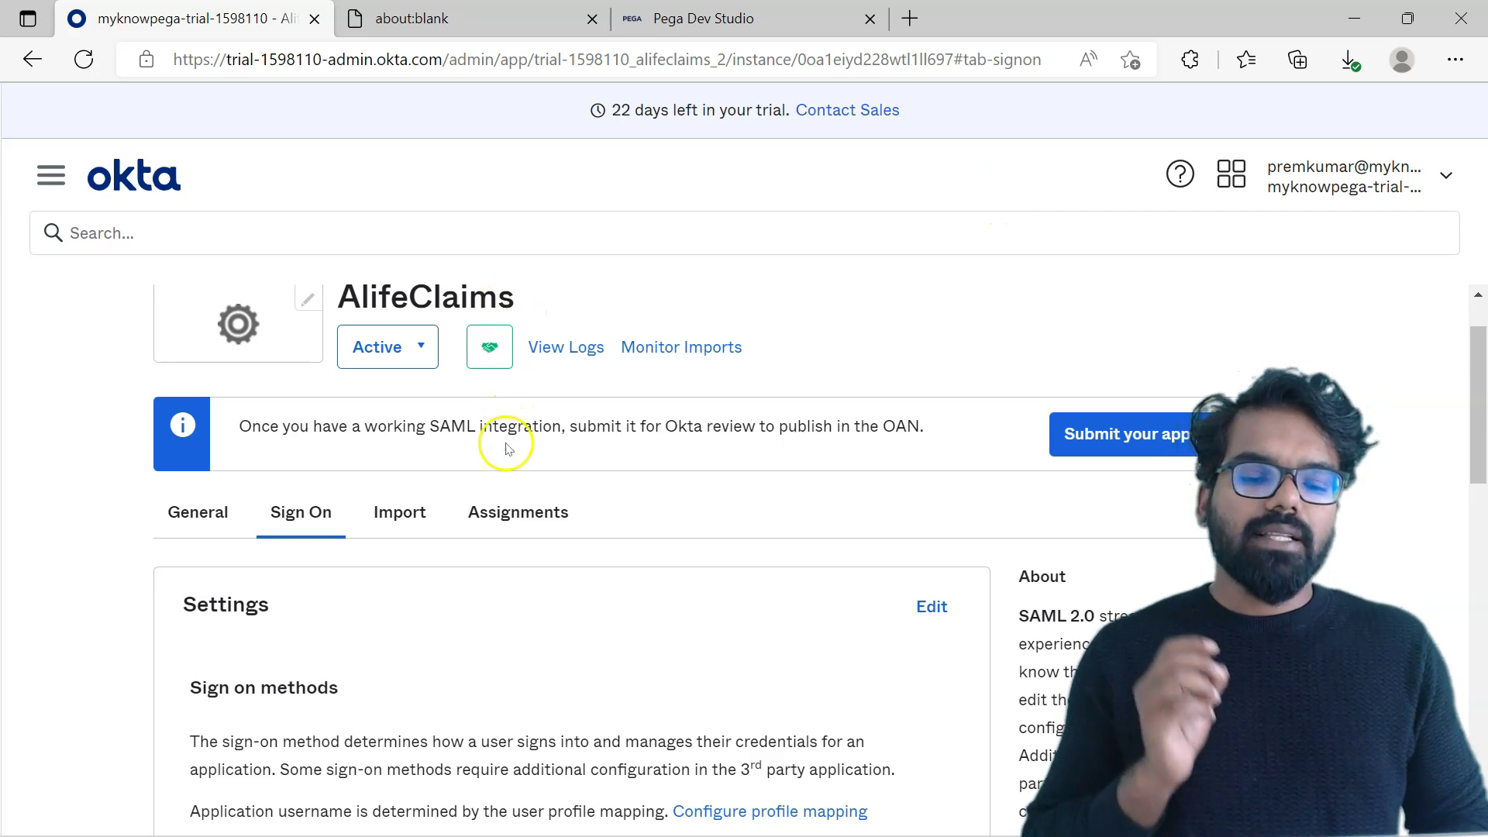
- Assign AlifeClaims to the second user in Okta, then view the app's Sign On settings
click(515, 512)
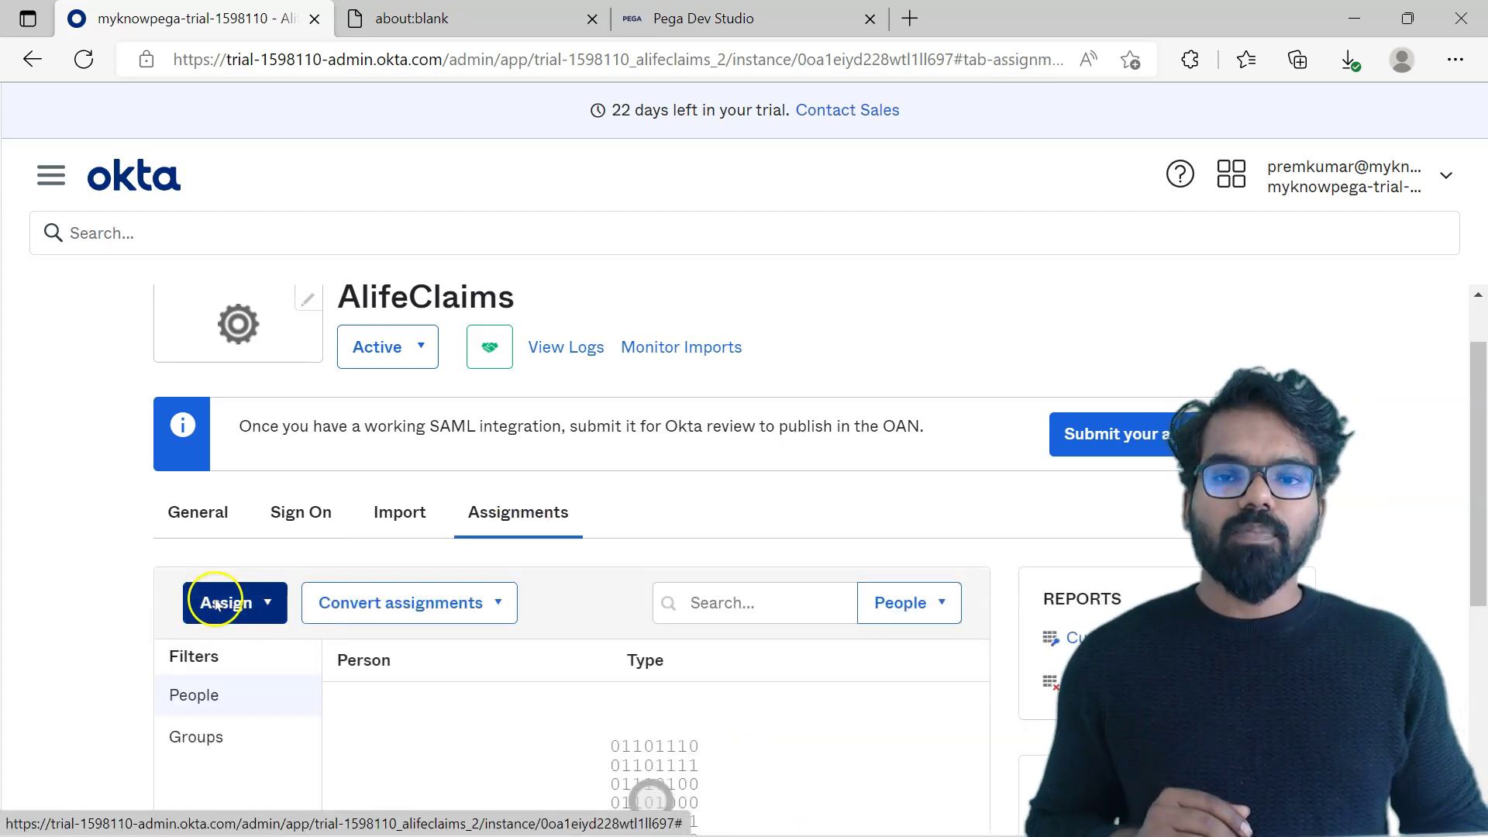
click(217, 604)
click(249, 645)
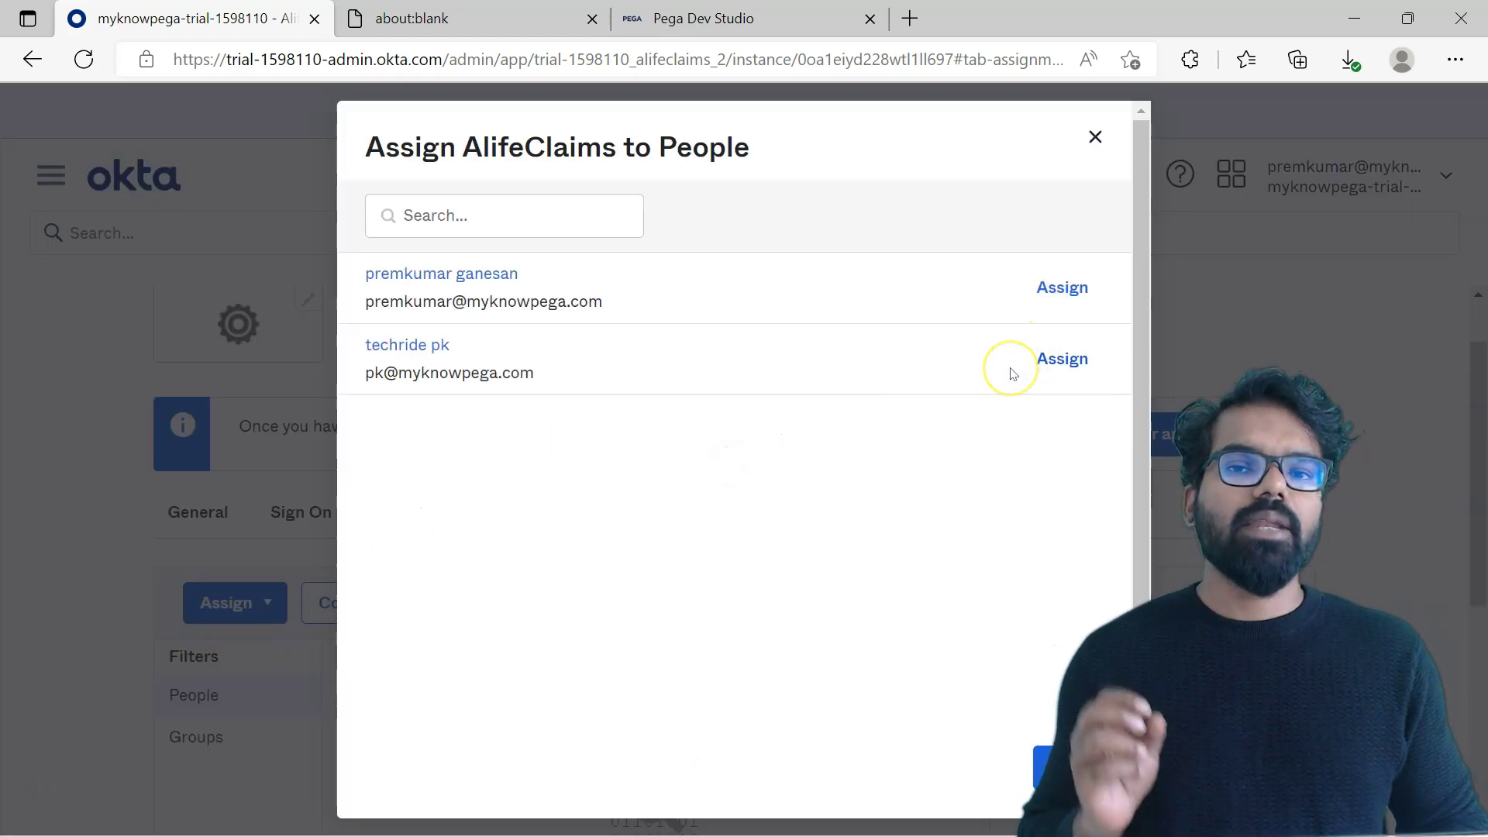
click(1059, 358)
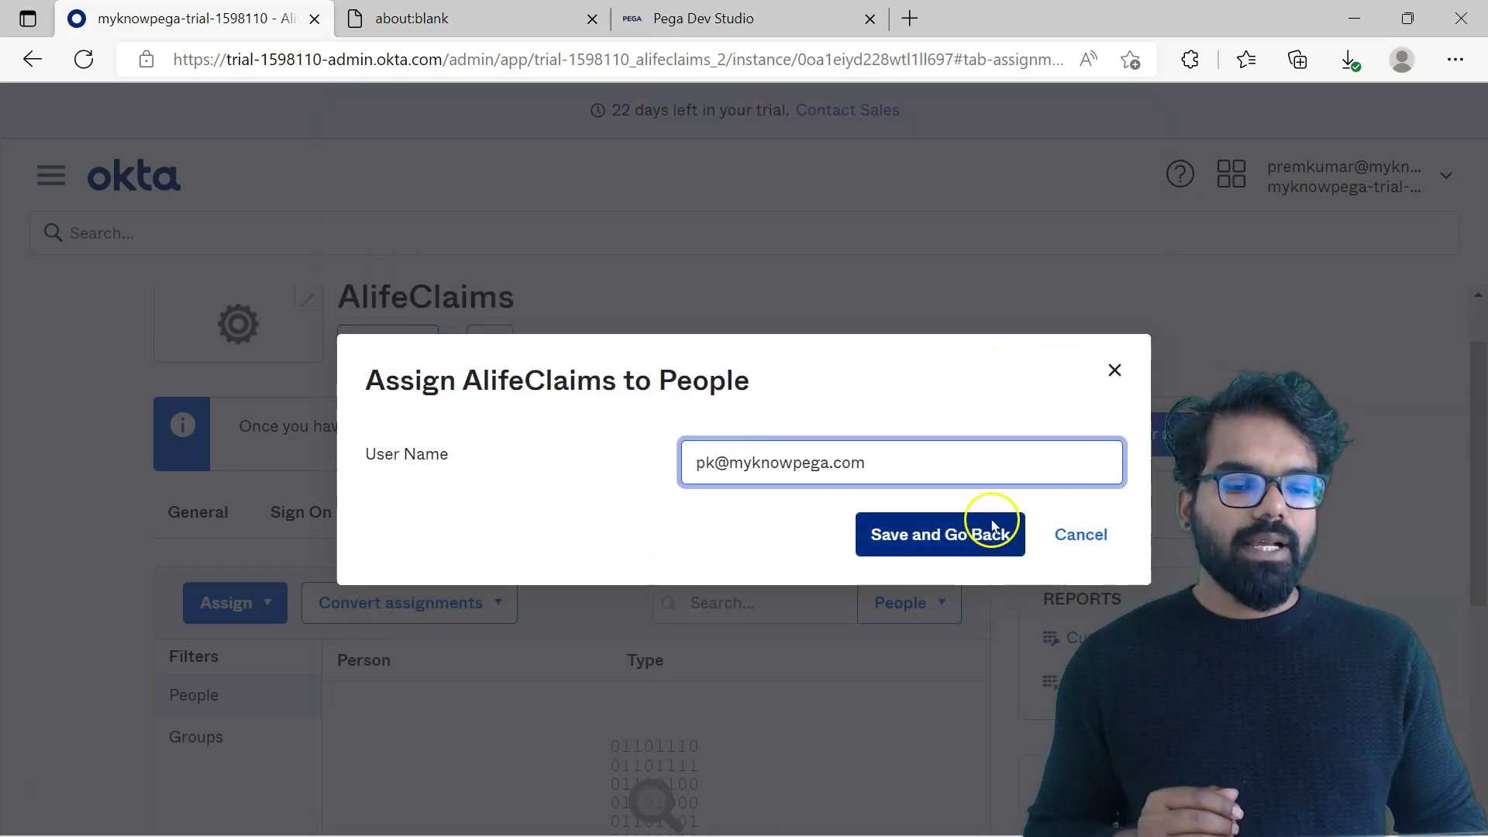
click(941, 534)
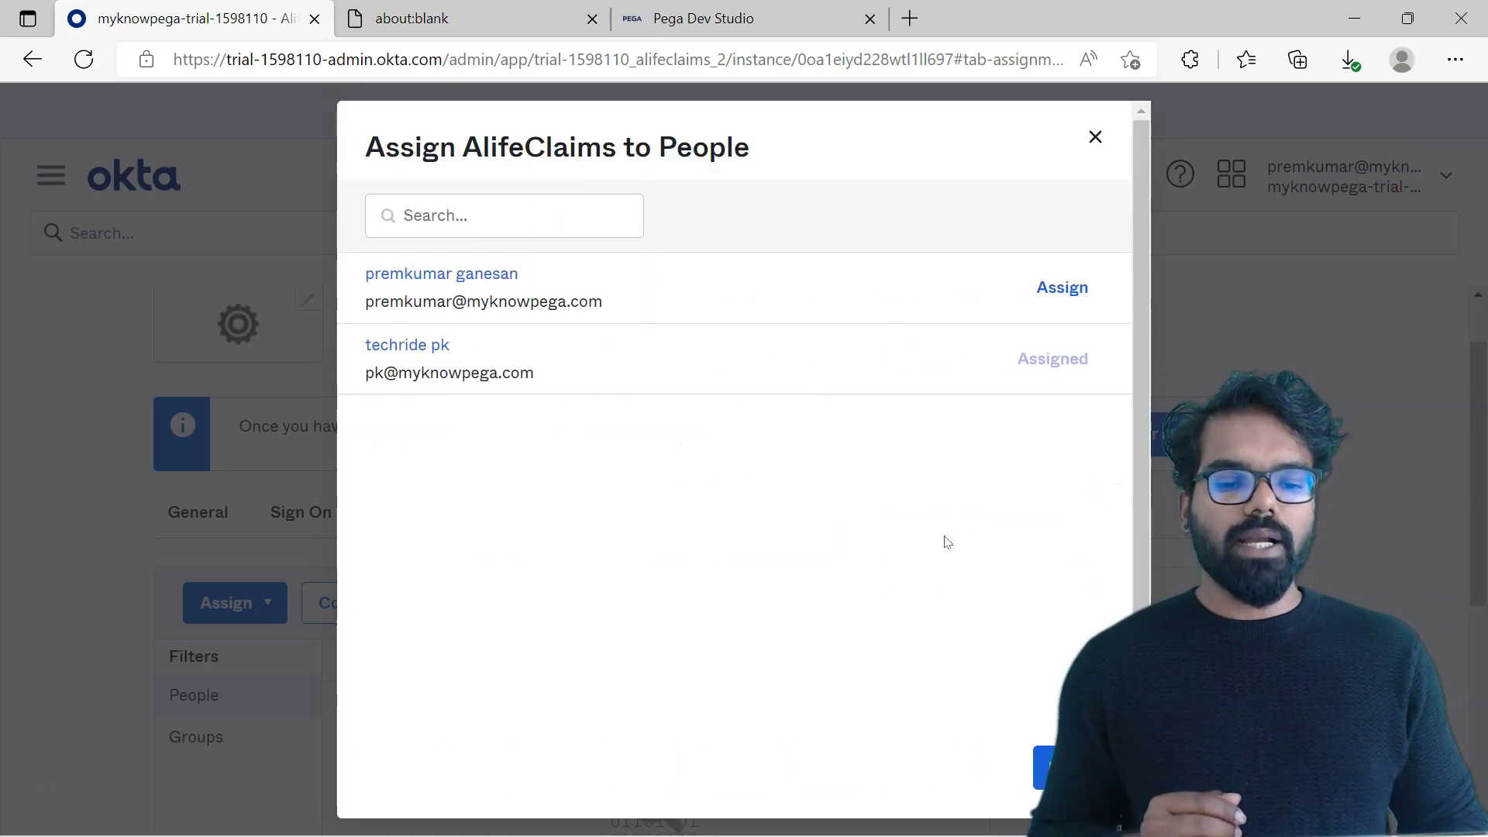
click(1030, 772)
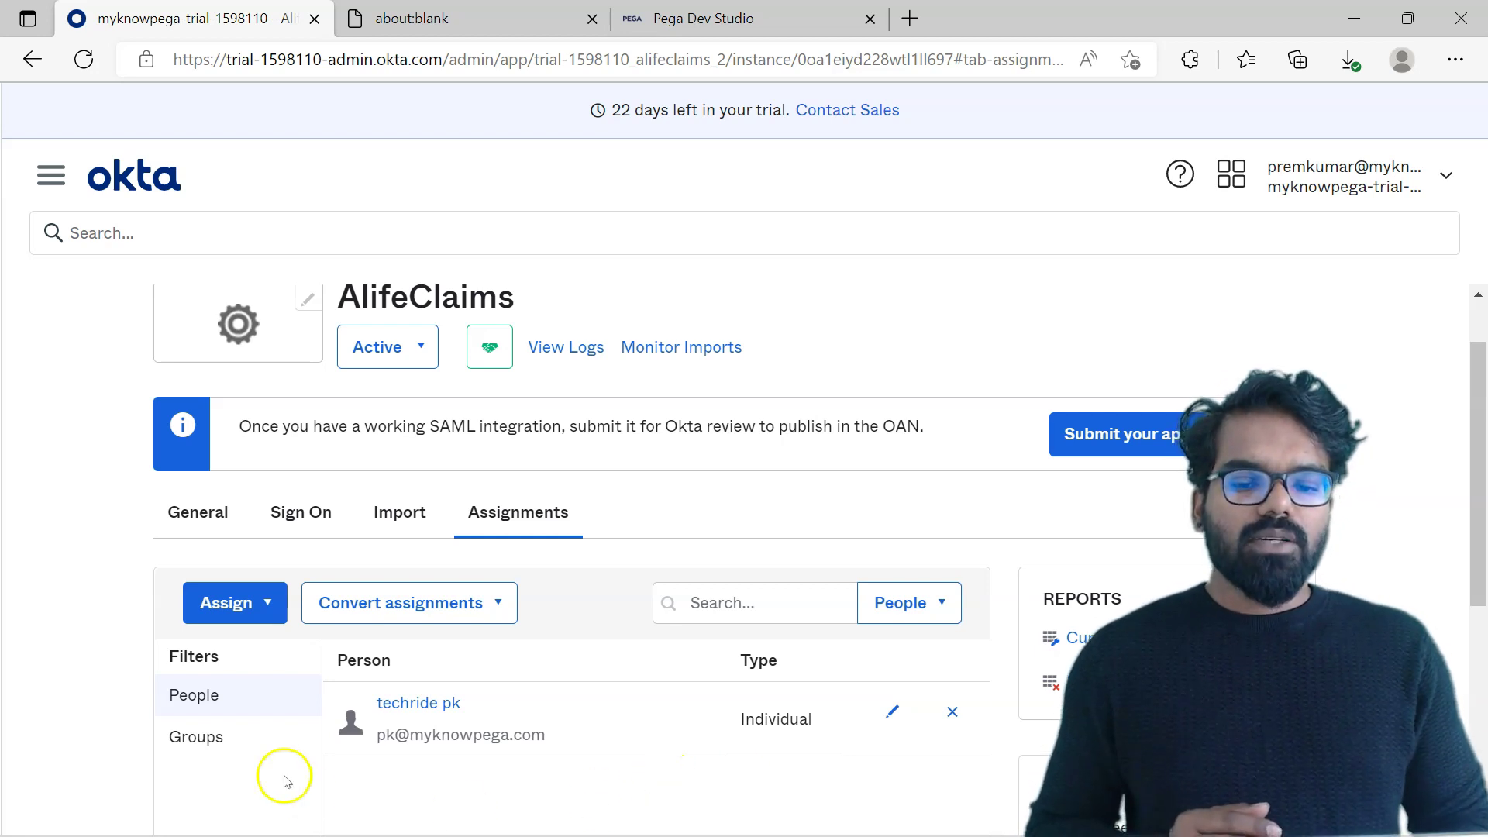
click(287, 518)
- Open AlifeClaims' SAML setup instructions and scroll to the Issuer and X.509 certificate
drag(1480, 358, 1481, 625)
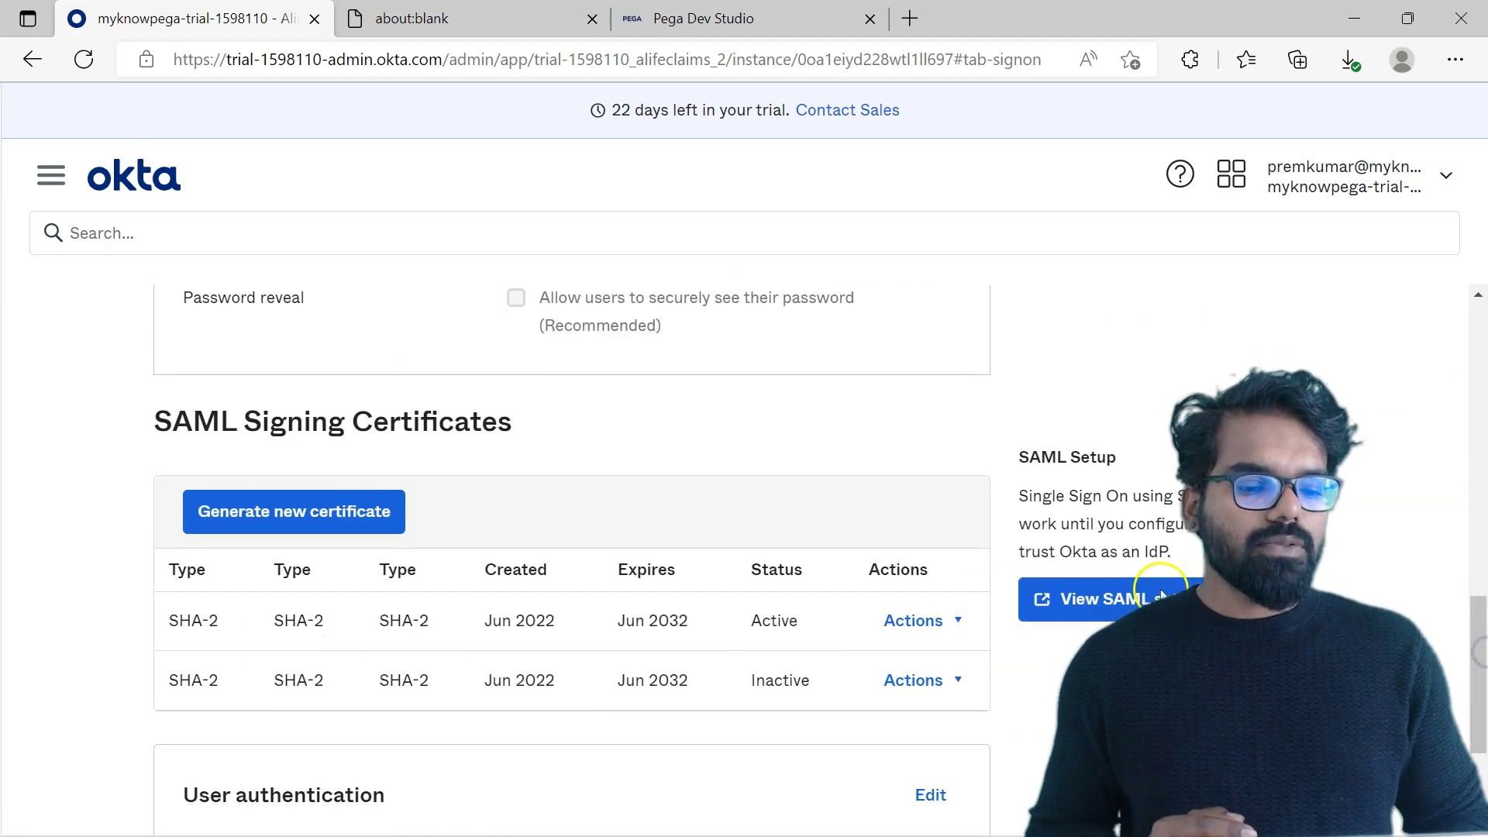
click(1046, 608)
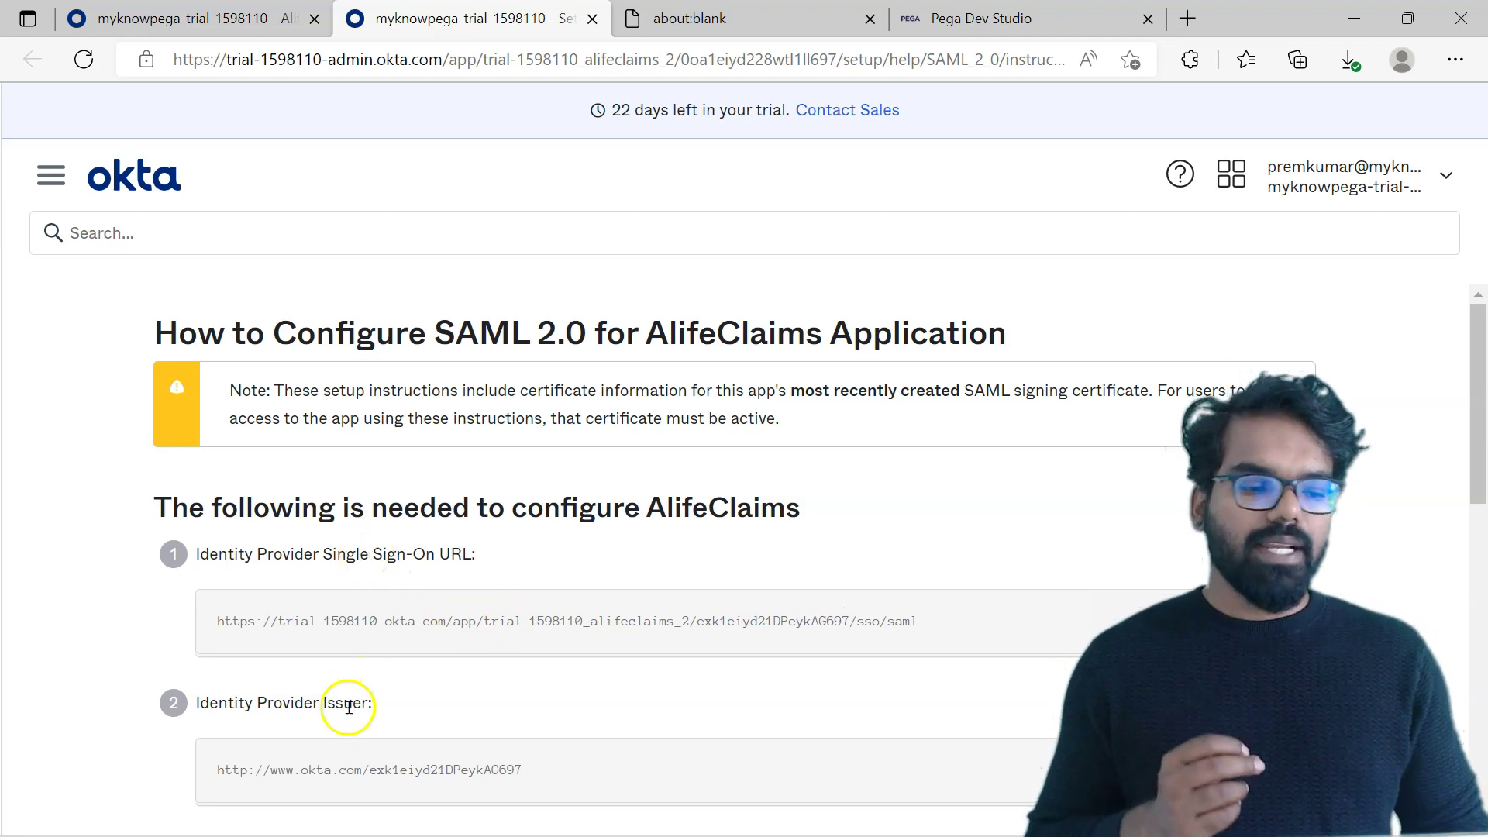
drag(1475, 425, 1476, 530)
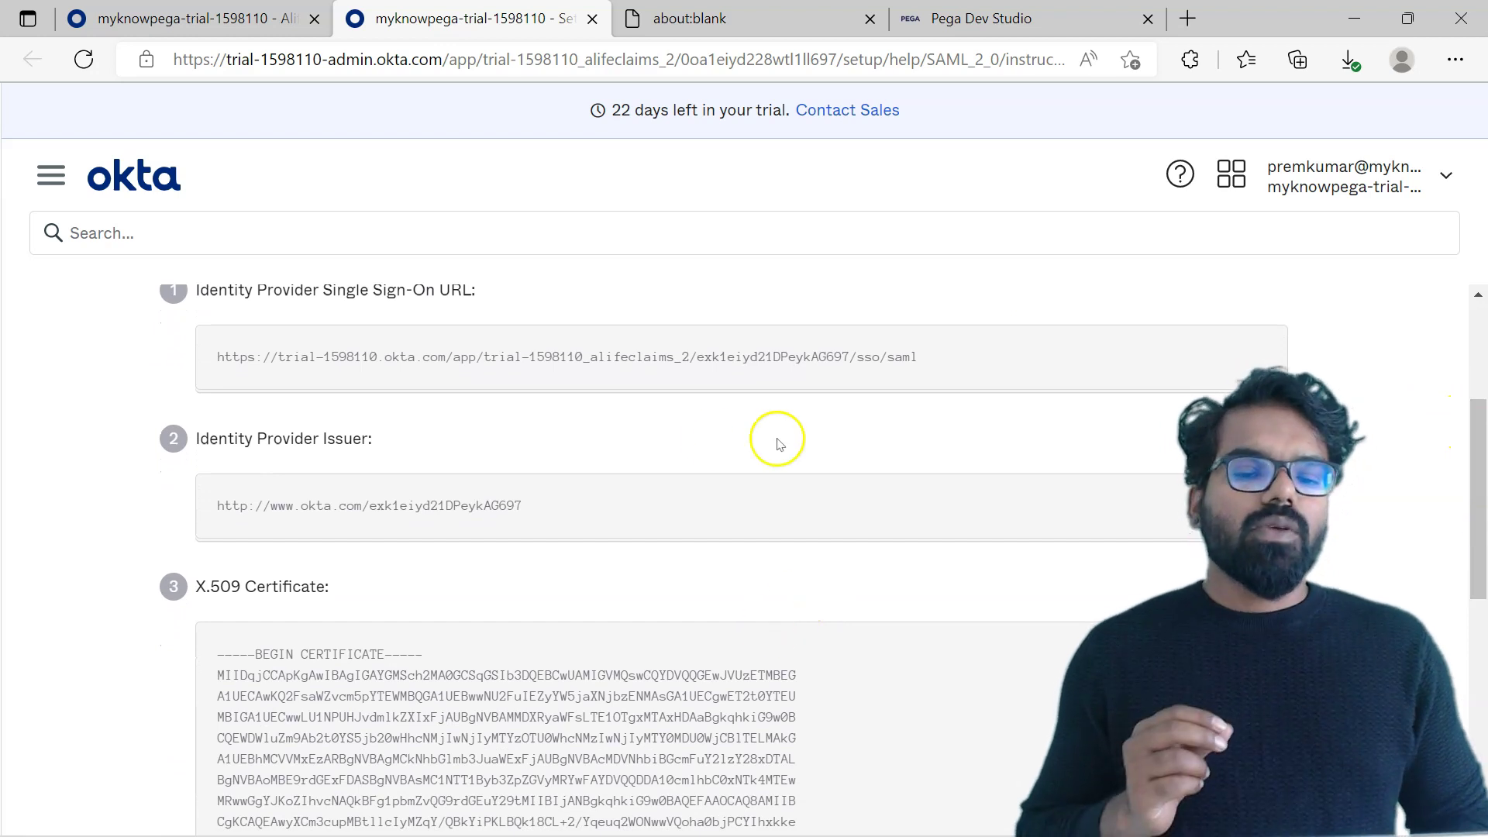
- Check Pega's empty login and ARS location fields, then return to Okta's optional IdP metadata
click(1007, 18)
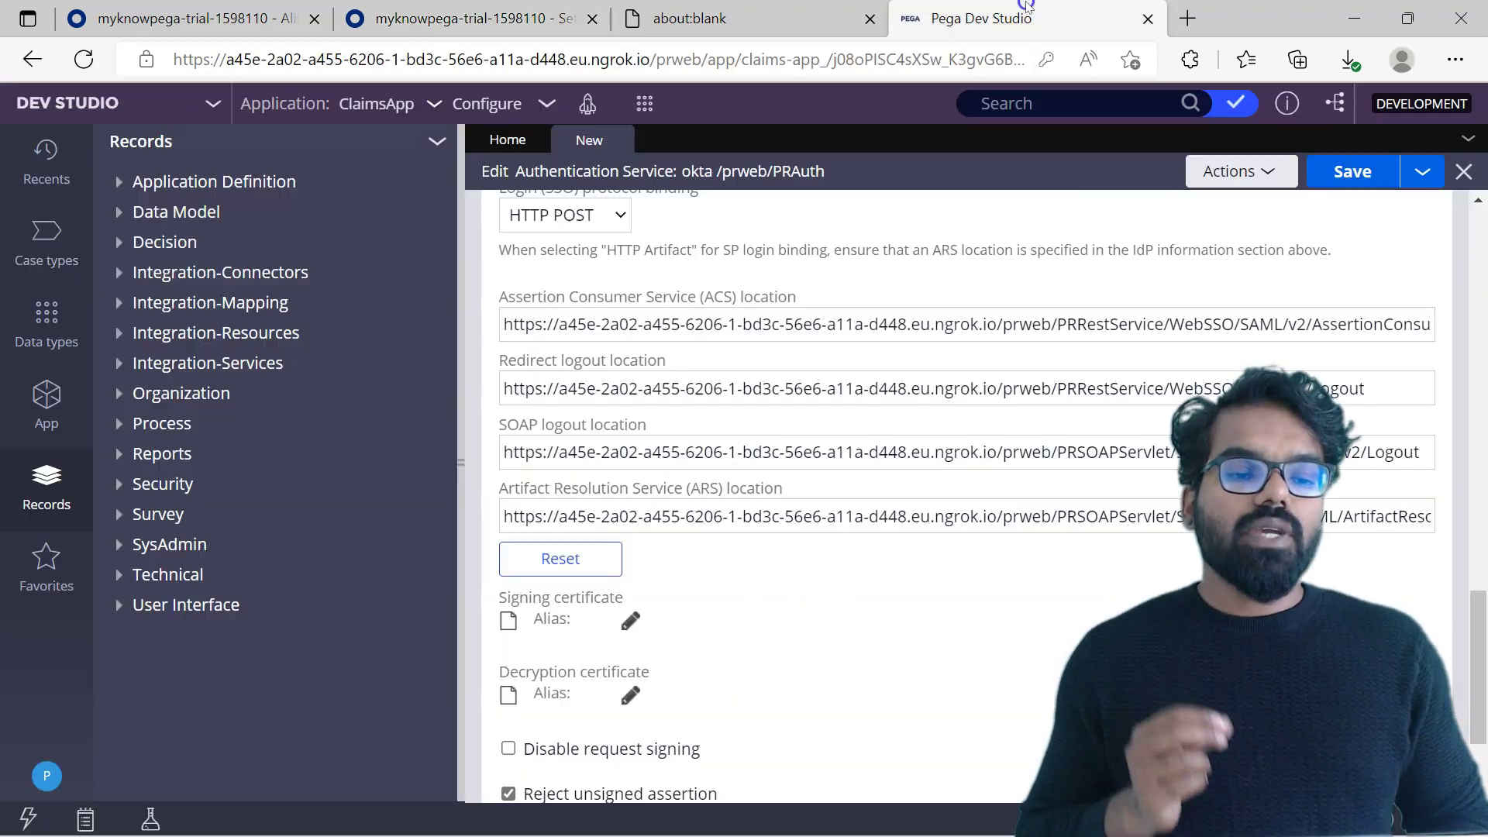
drag(1477, 629, 1480, 339)
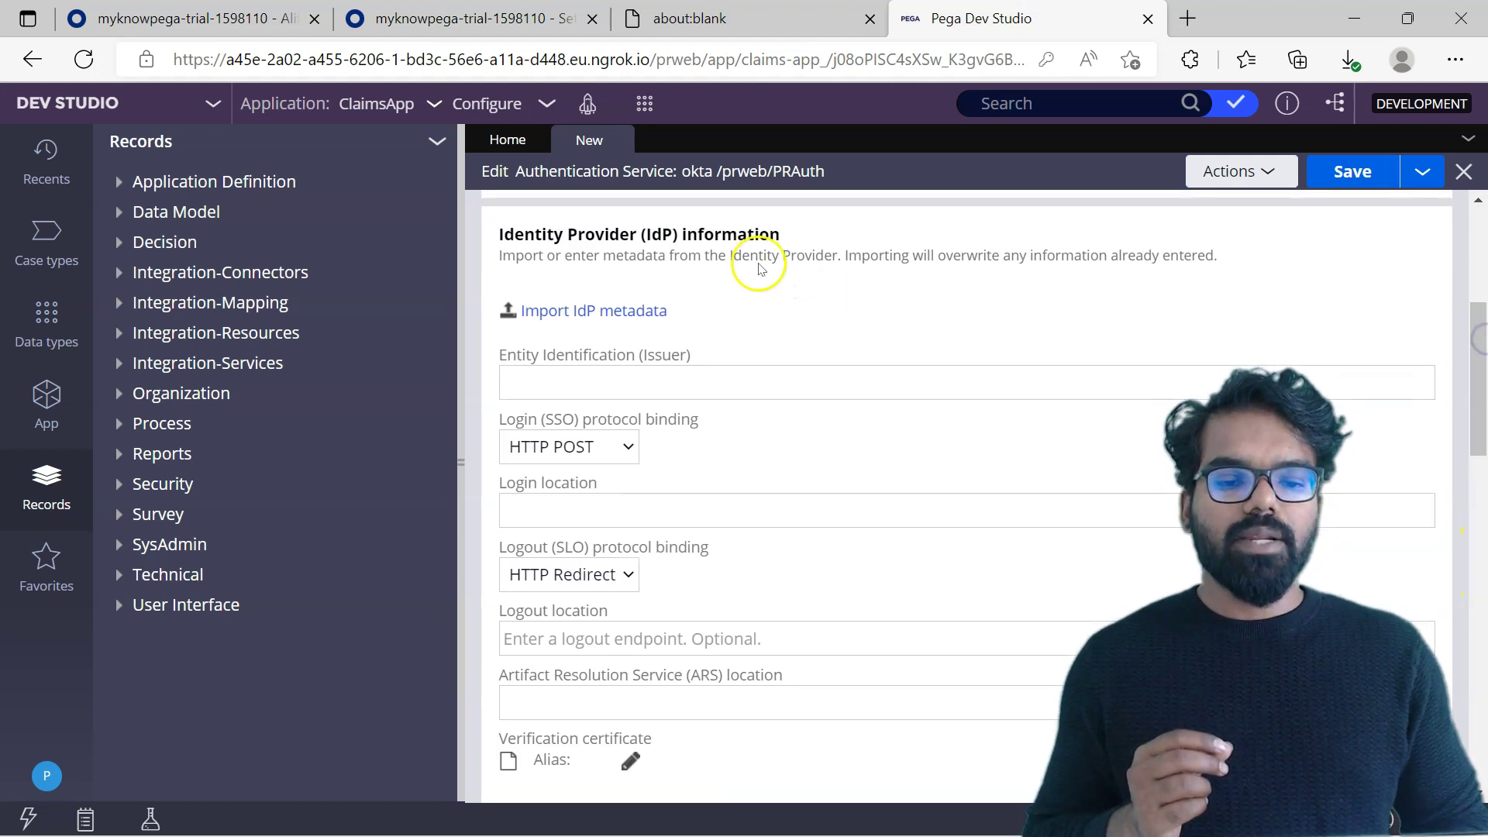
click(576, 500)
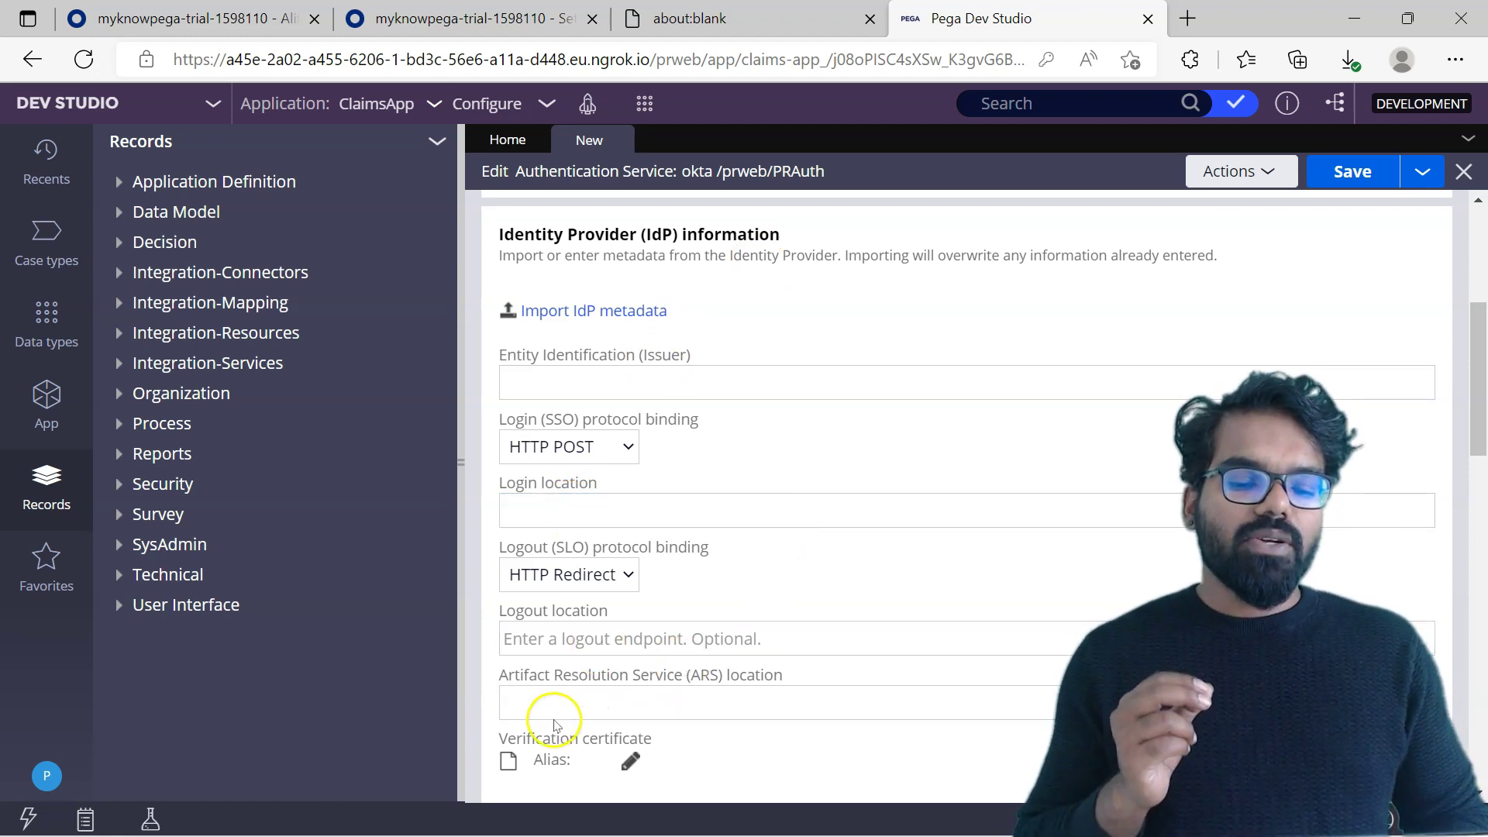
click(630, 710)
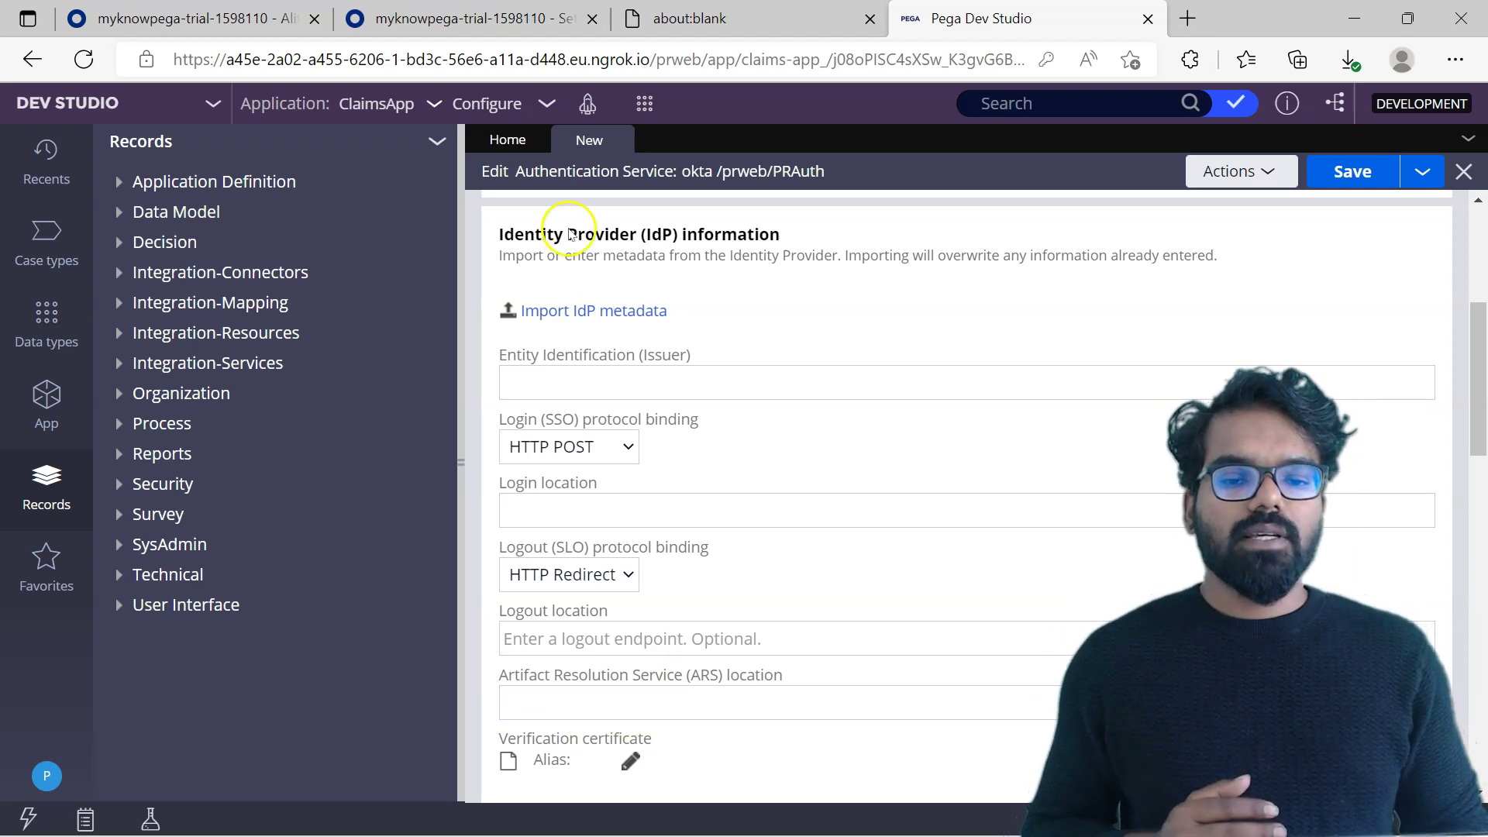
click(459, 19)
drag(1477, 498, 1476, 612)
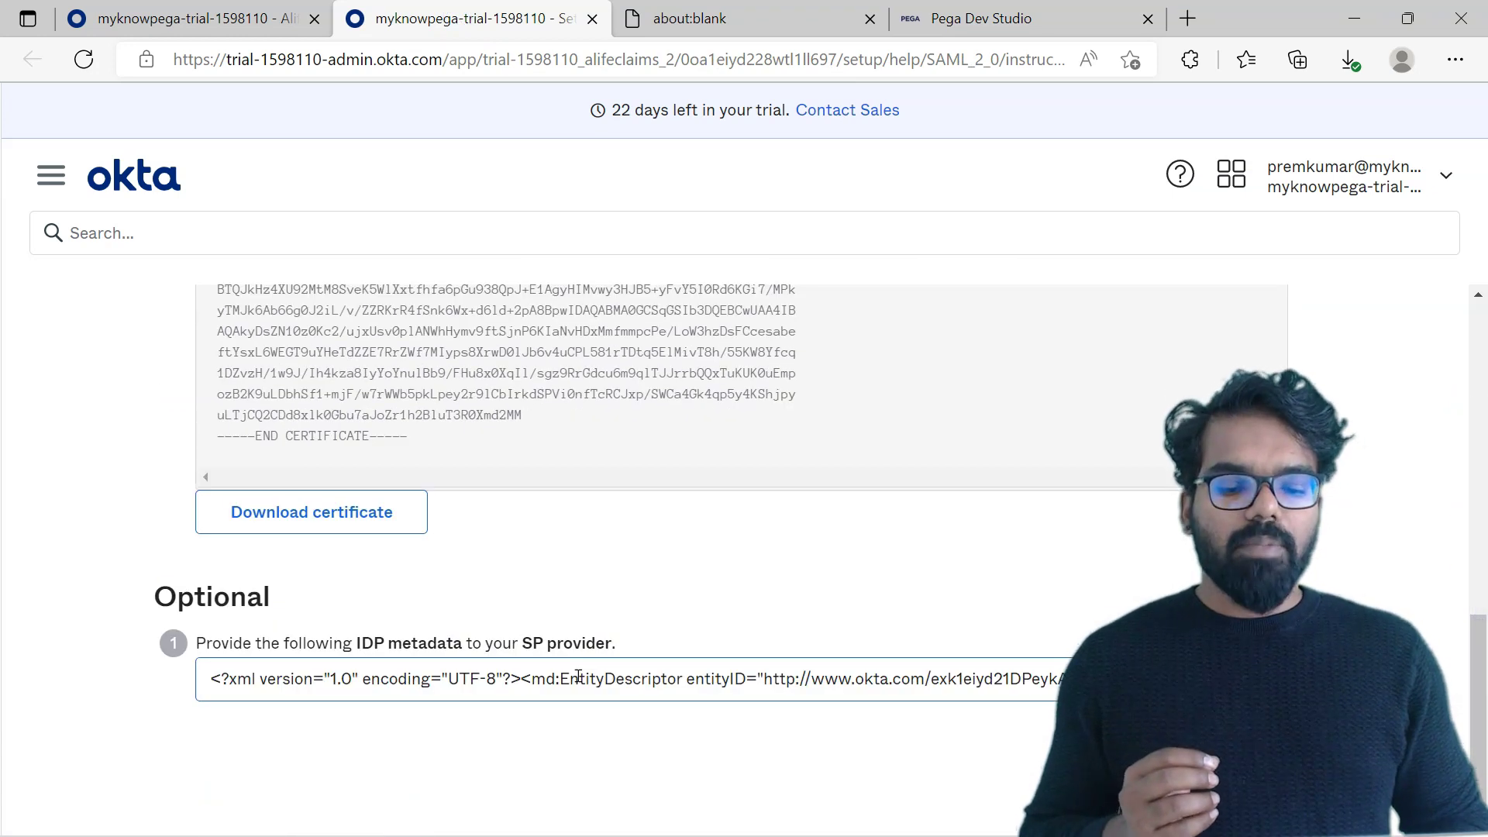
- Copy Okta's IDP metadata XML and import it into the Pega service from okta.xml
click(578, 676)
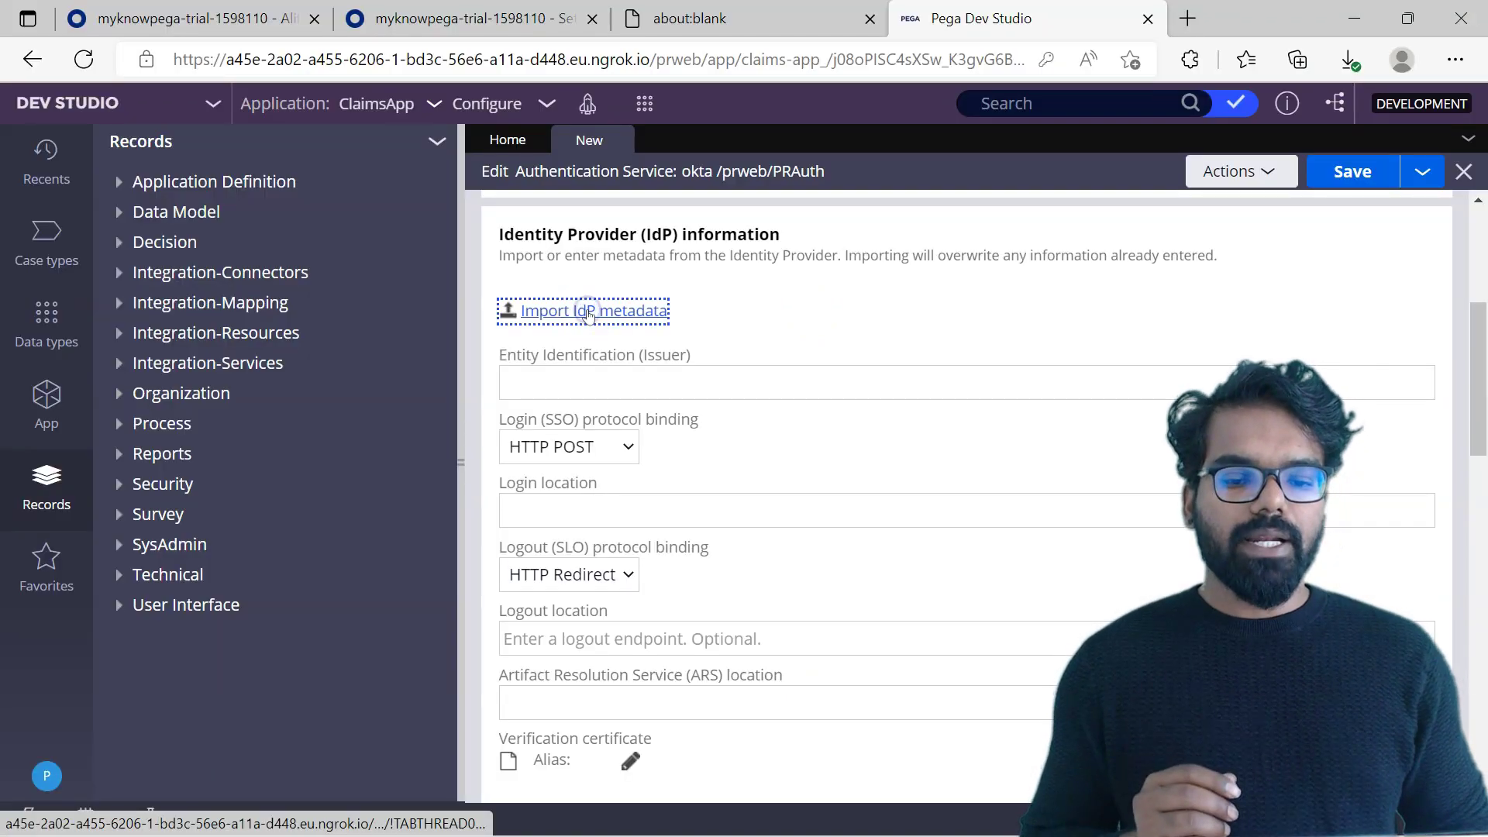
click(588, 311)
click(538, 403)
click(572, 433)
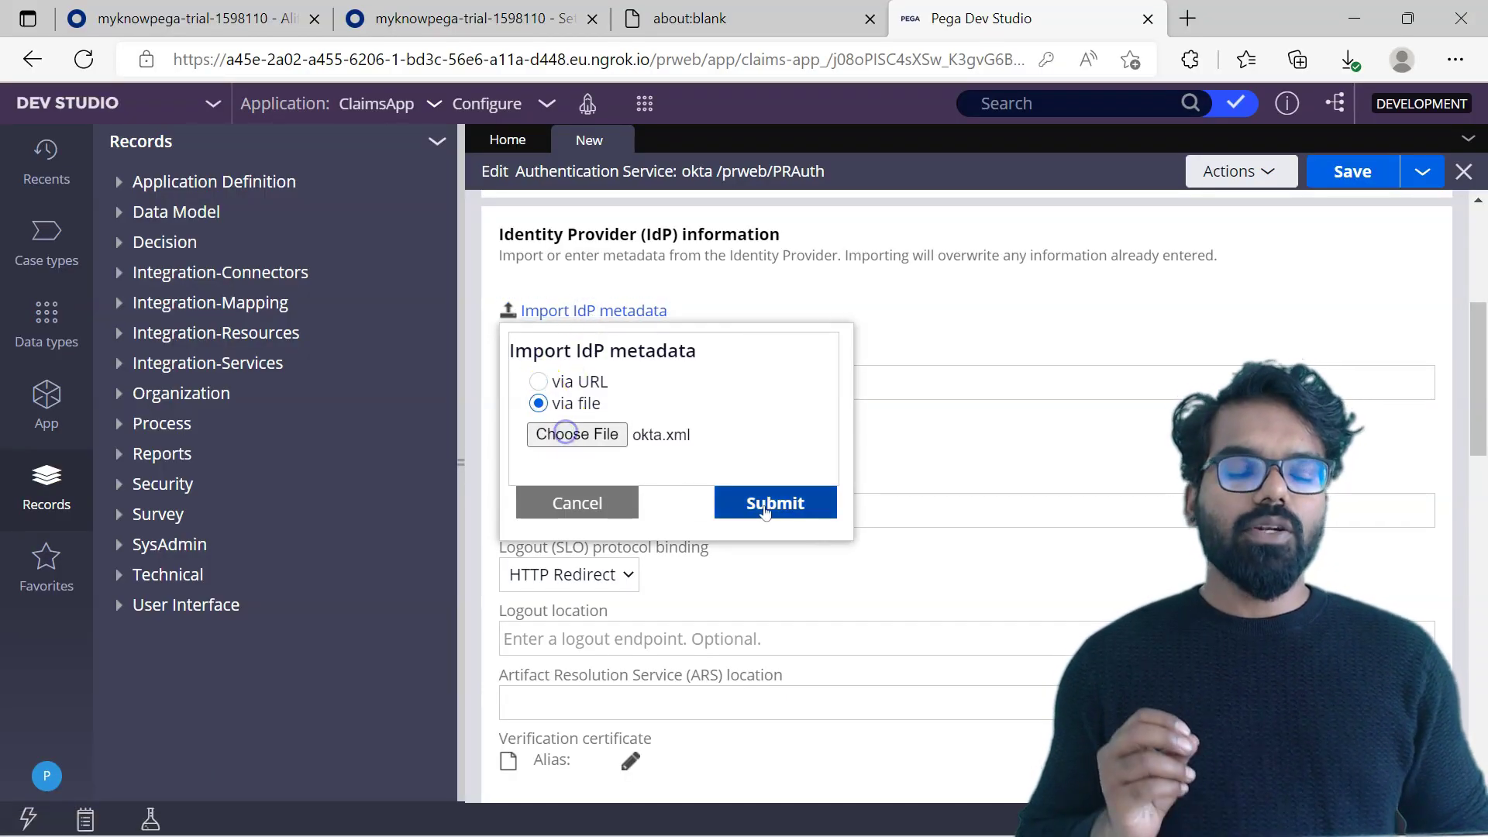
click(764, 509)
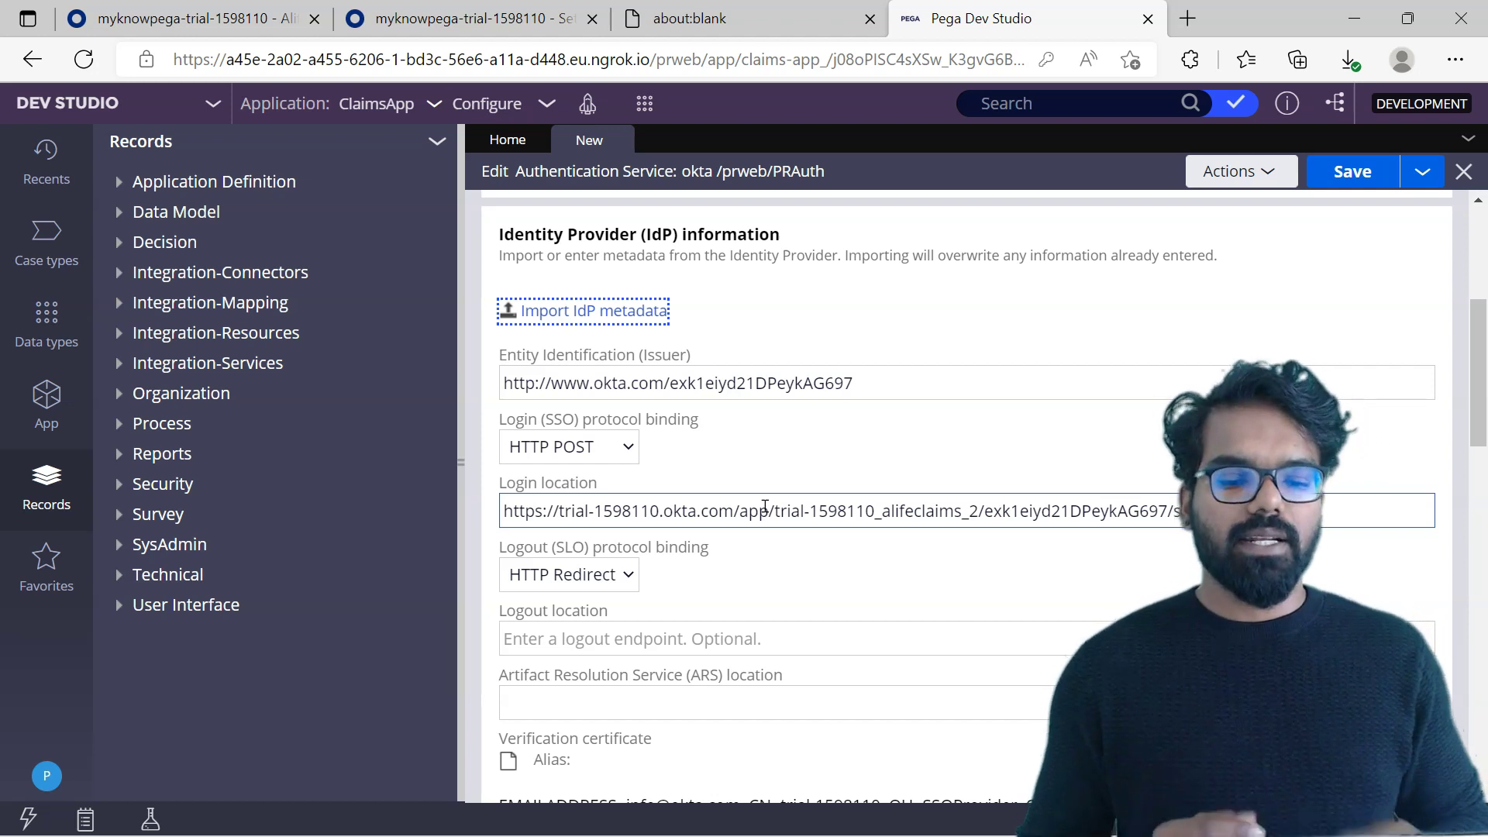
- Compare the imported issuer in Pega with the issuer id on Okta's setup page
scroll(765, 506, down, 1)
click(670, 303)
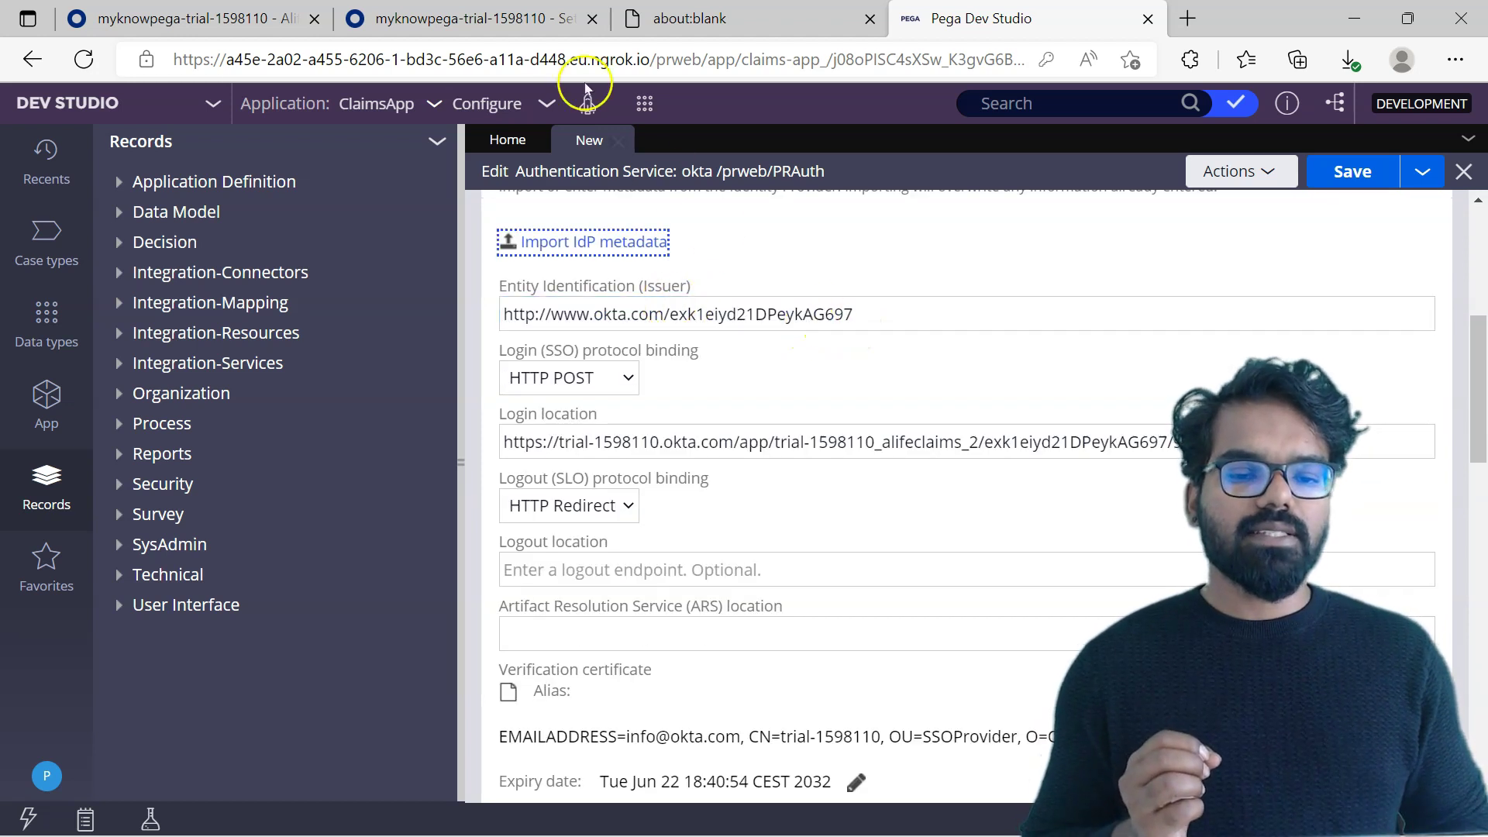
click(510, 20)
scroll(1476, 434, up, 10)
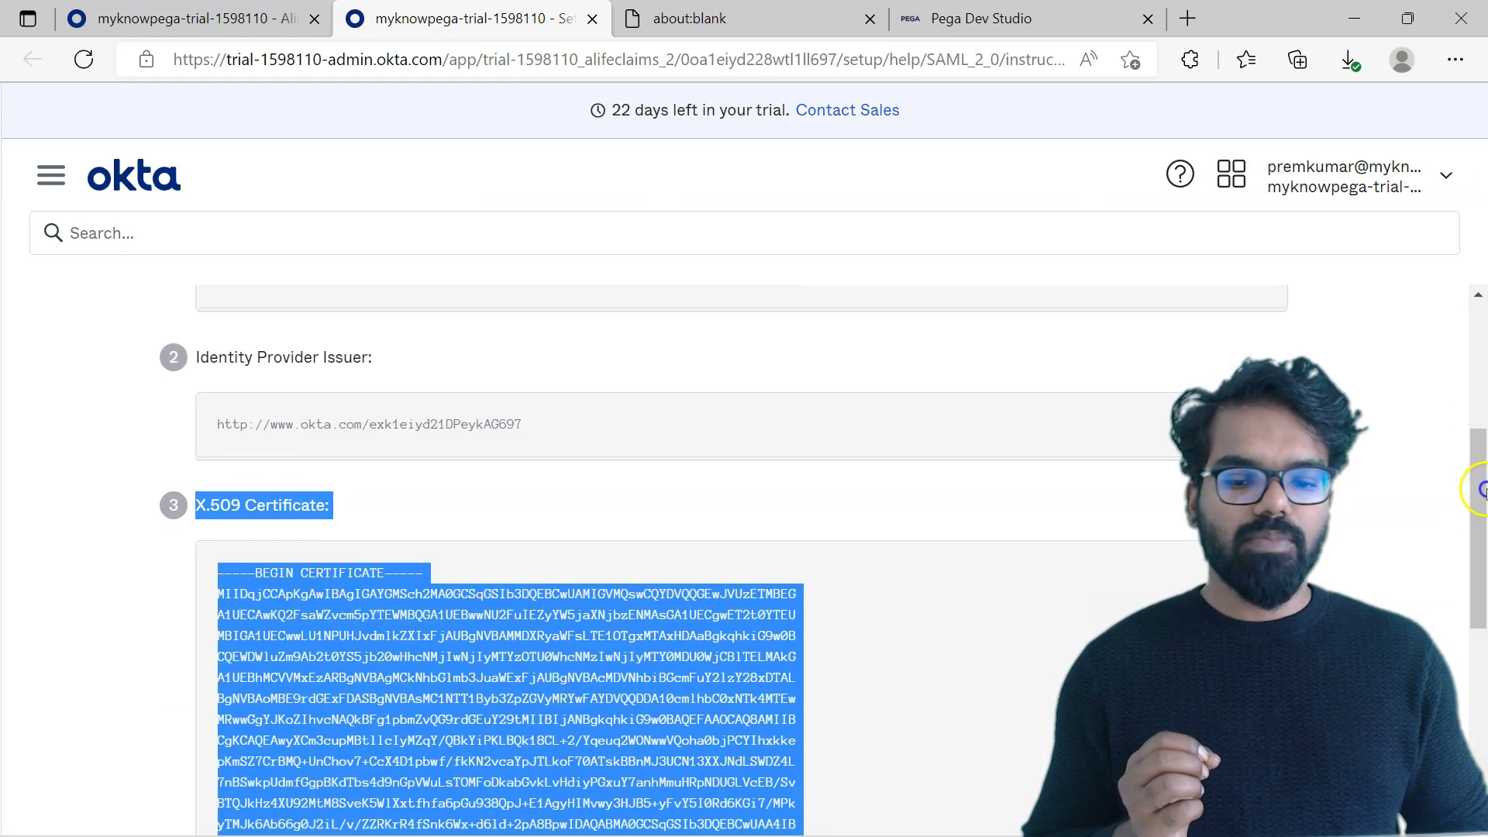
double_click(514, 596)
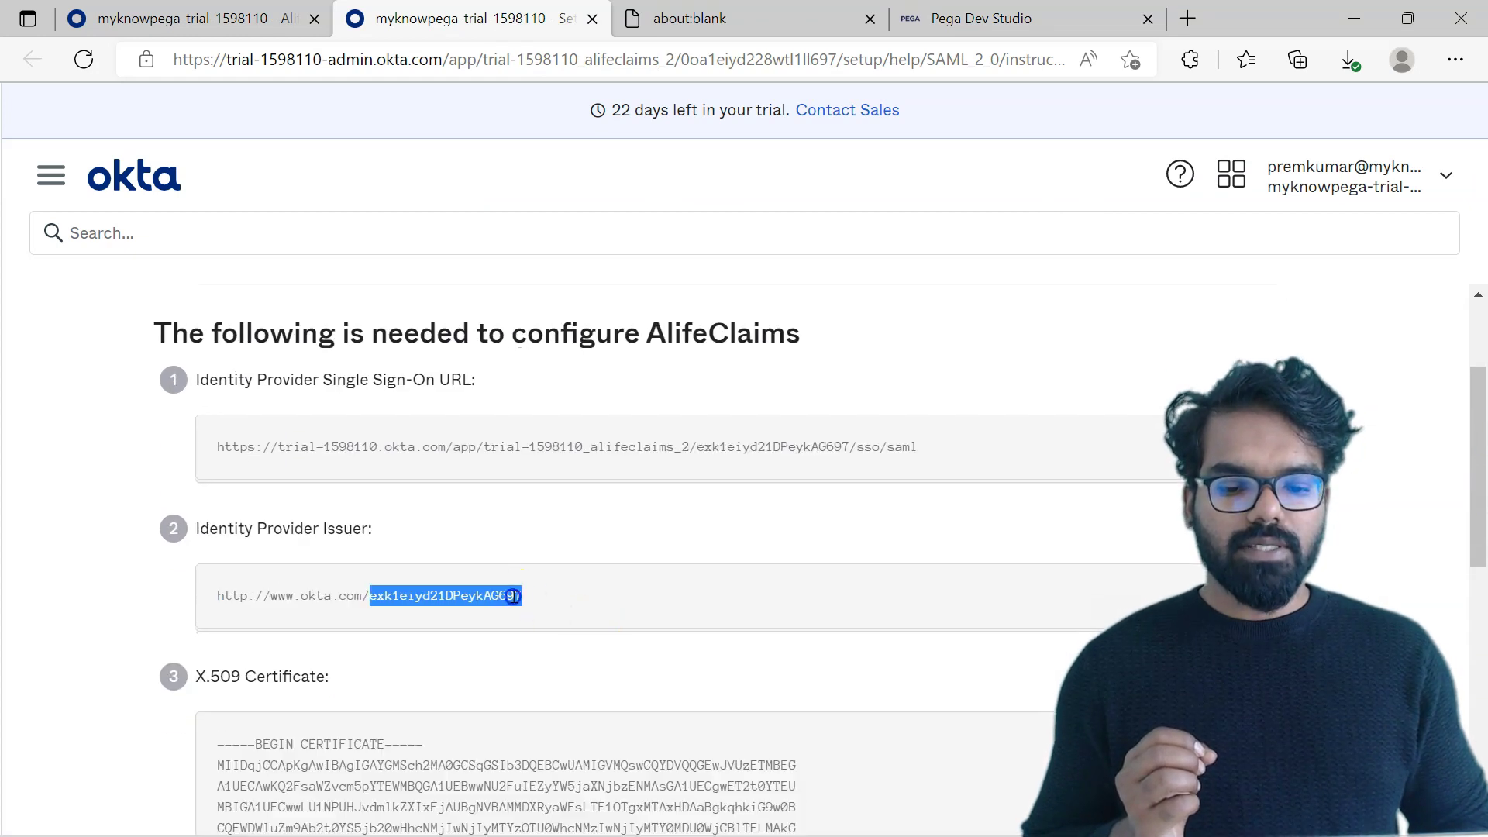
key(ctrl+4)
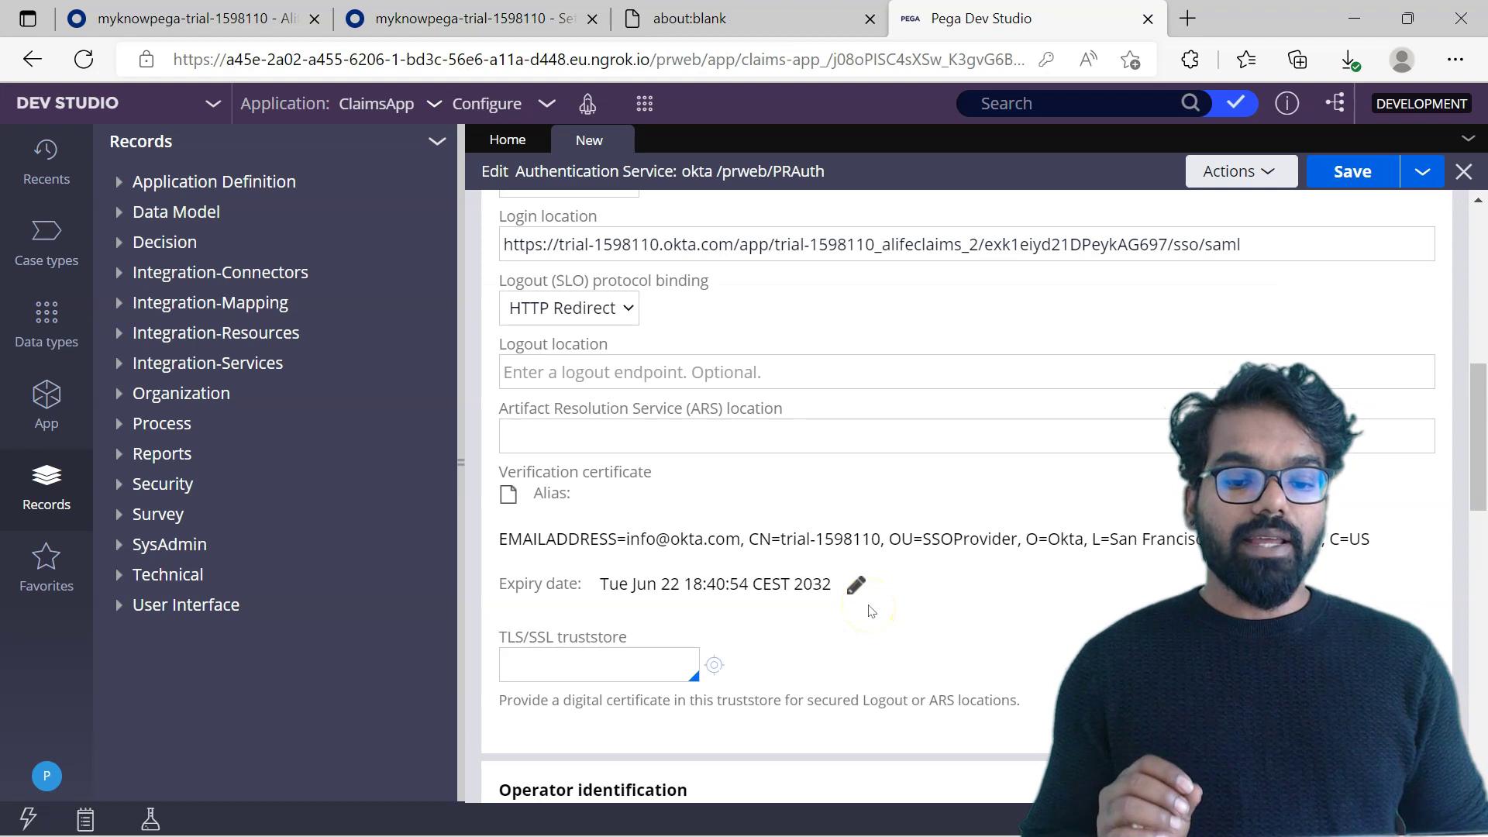
- Open the oktaIDPCertStore keystore holding Okta's verification certificate, expiring Jun 22 2032
click(856, 585)
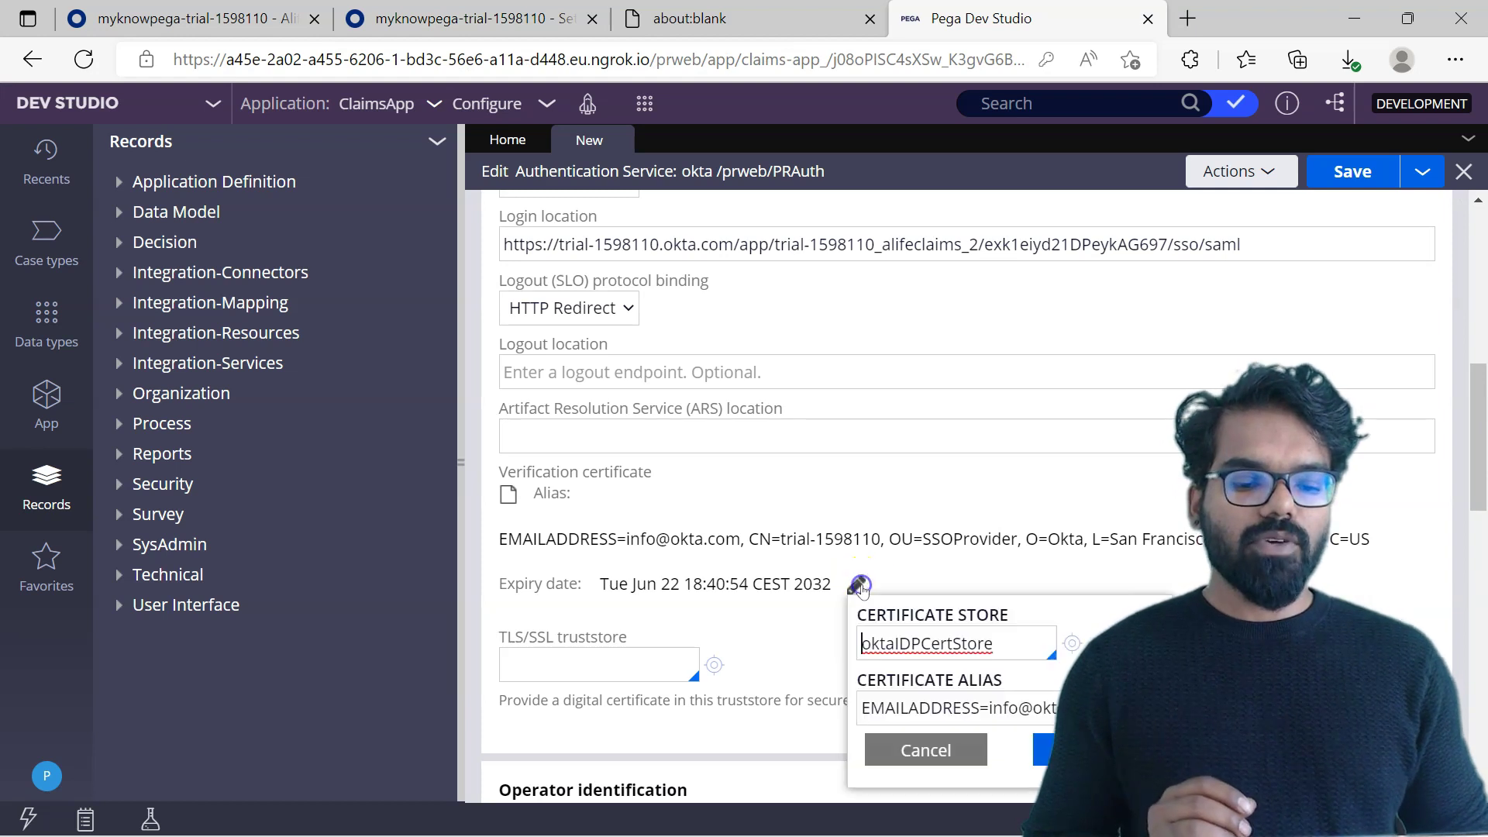
click(1068, 644)
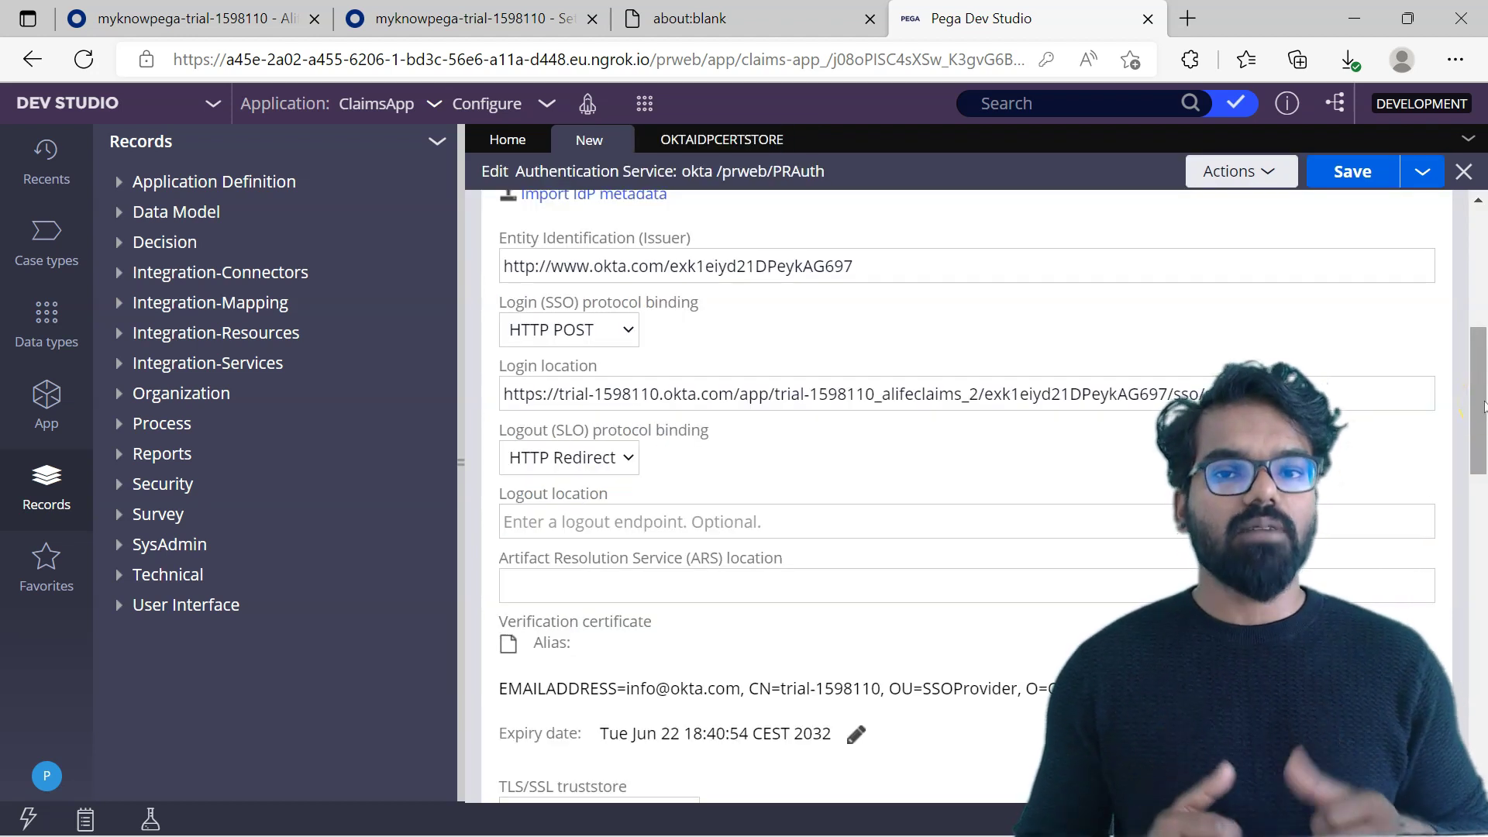
drag(1482, 407, 1470, 300)
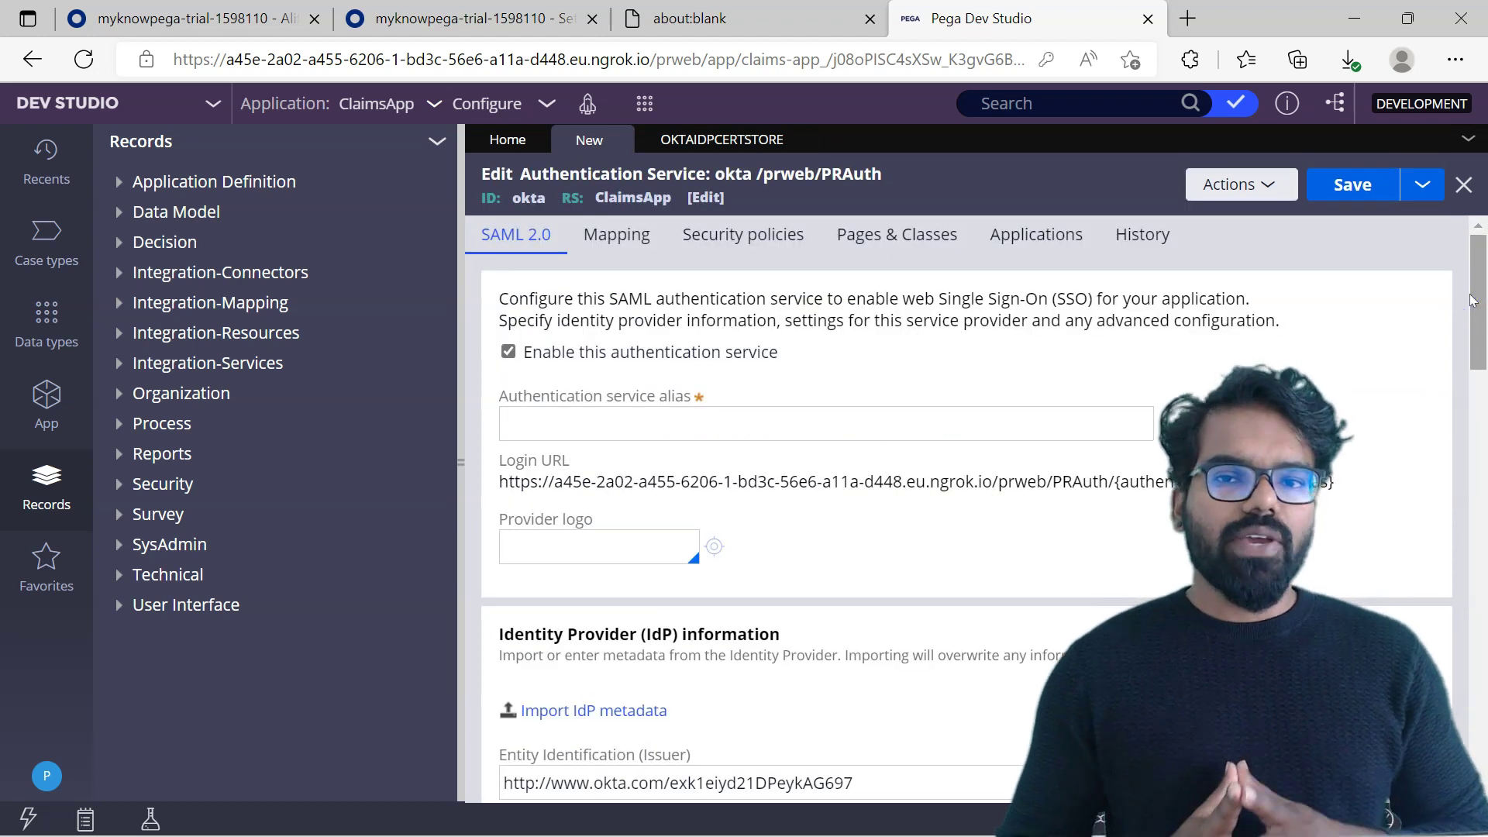
- Enter okta as the authentication service alias so the login URL ends in /PRAuth/okta
click(747, 434)
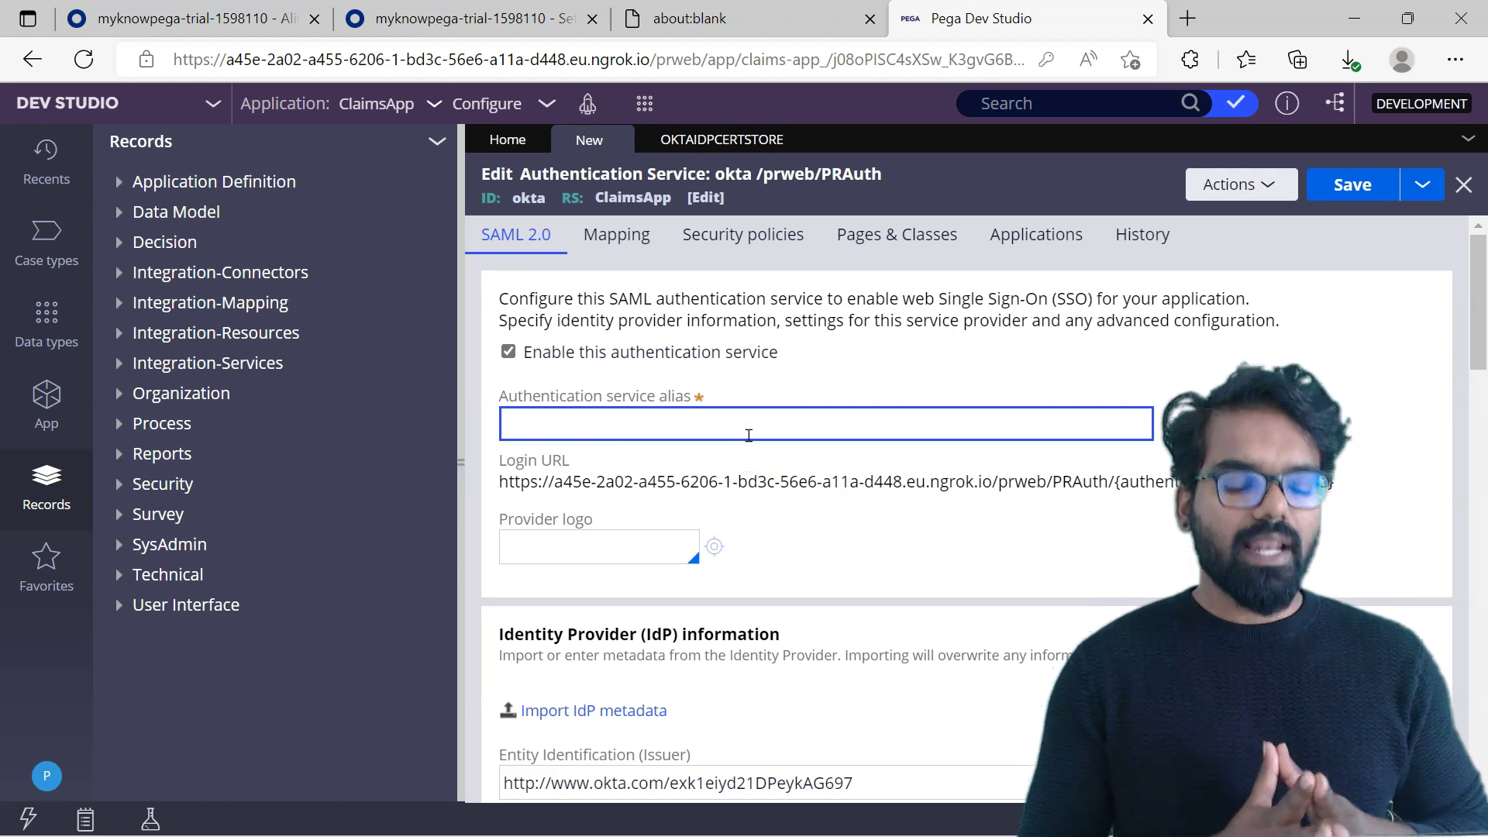
text(okta)
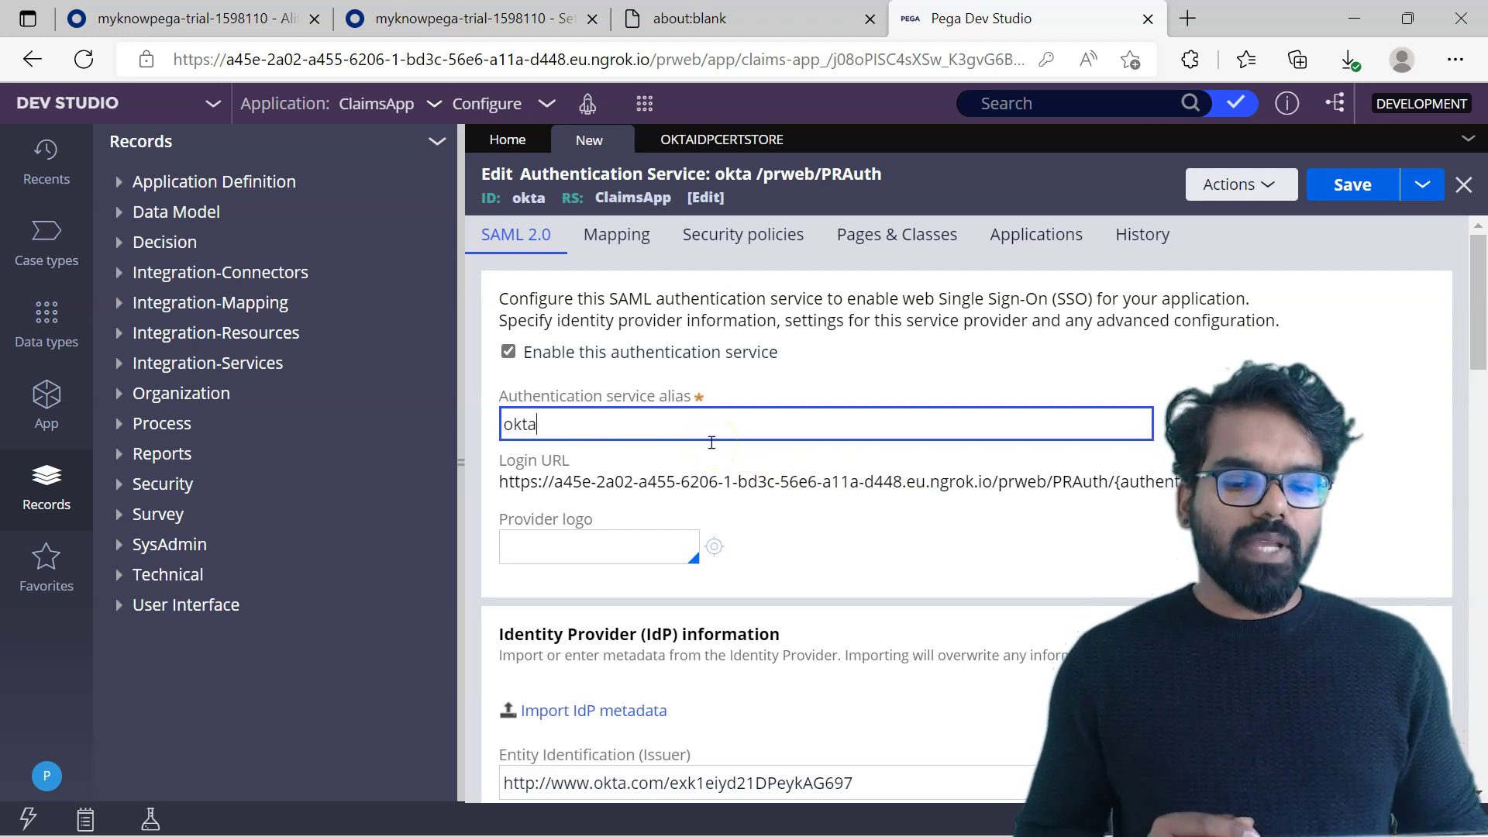
click(875, 540)
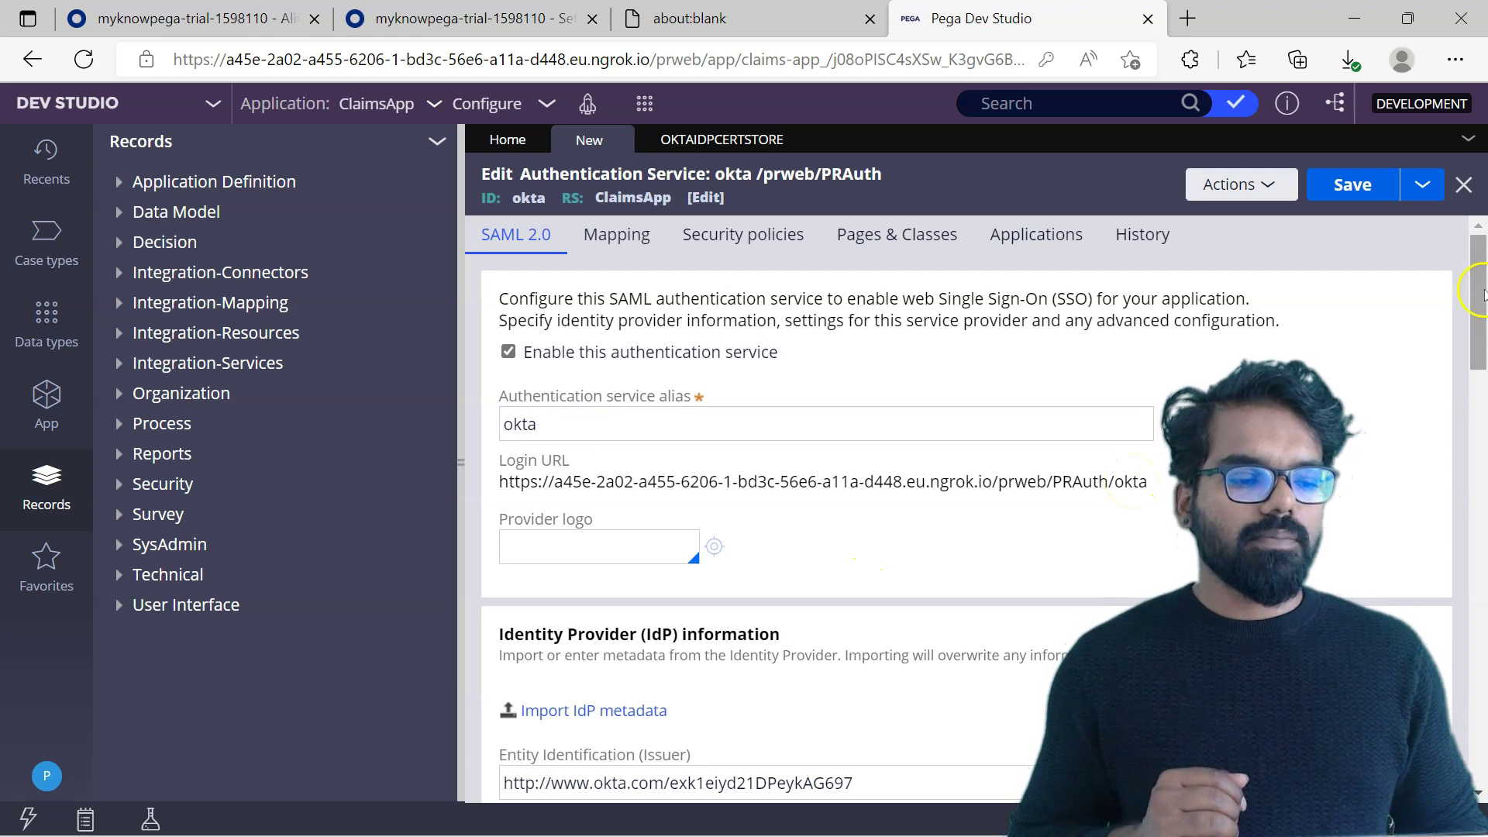
scroll(1440, 508, down, 10)
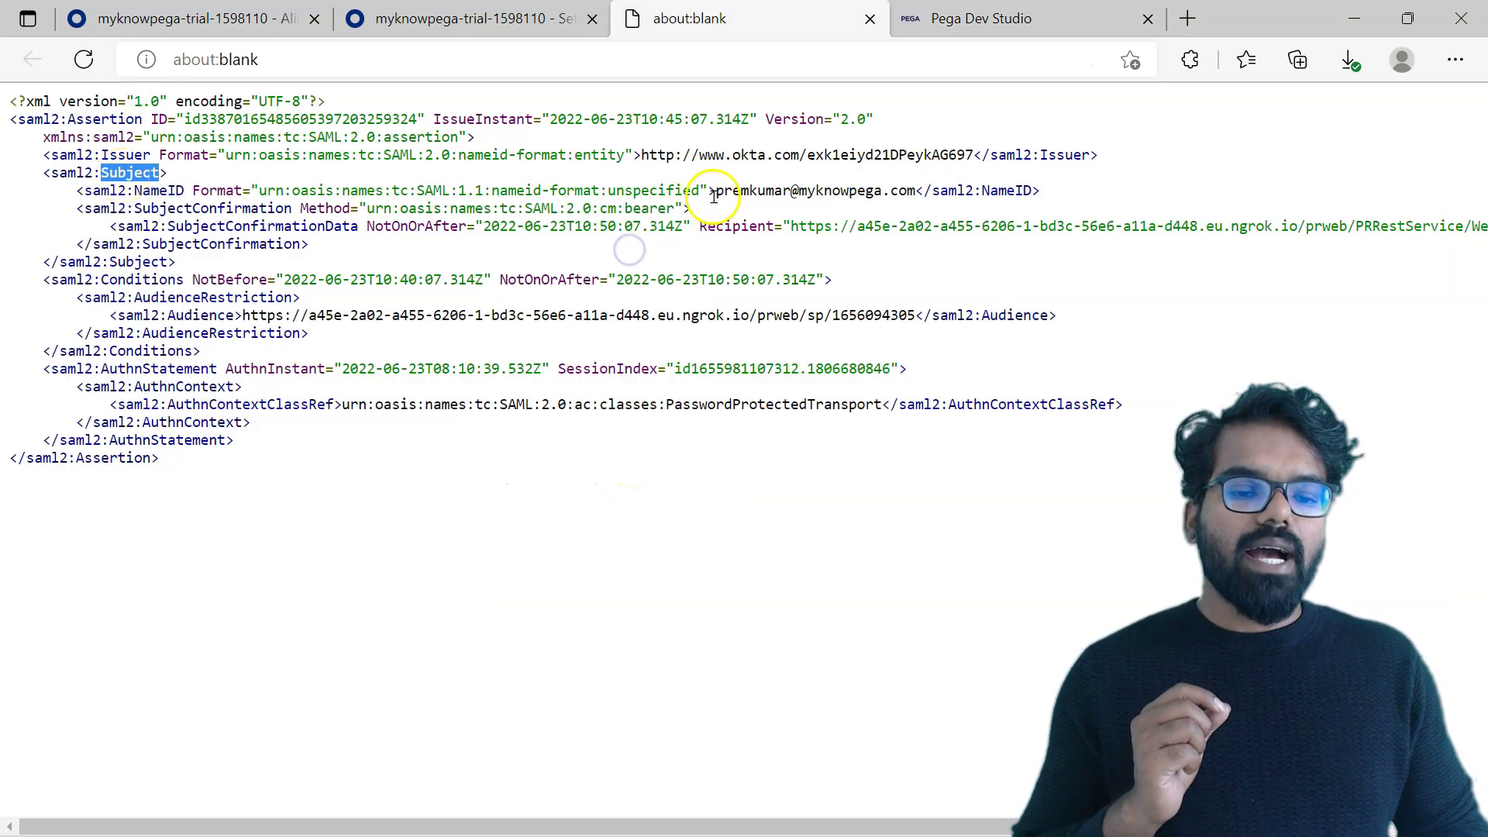
- Highlight the assertion's NameID, then map operator ID from Attribute or Datapage reference in Pega
drag(714, 192, 921, 192)
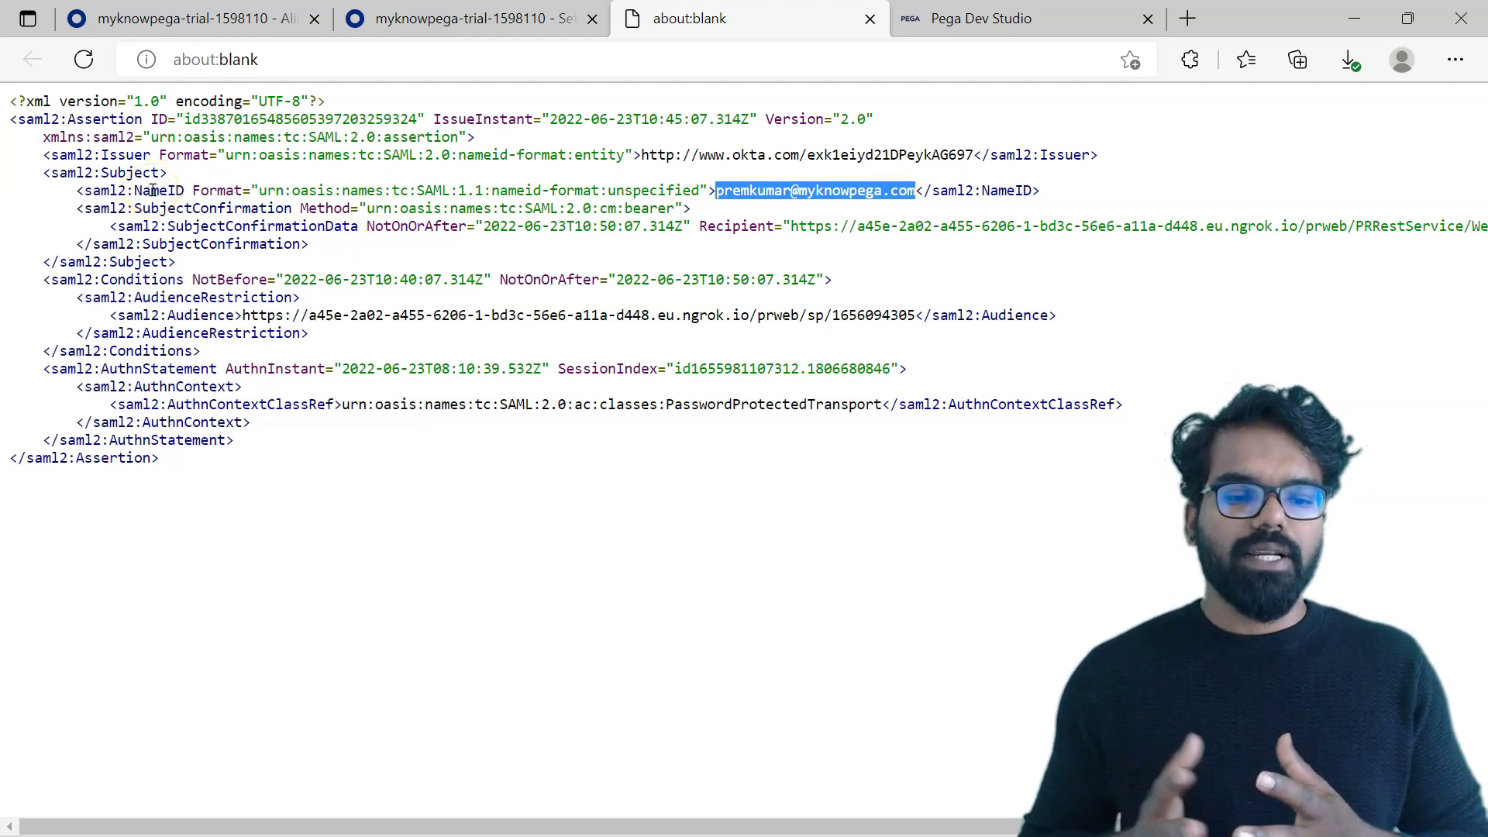
key(ctrl+Tab)
click(510, 476)
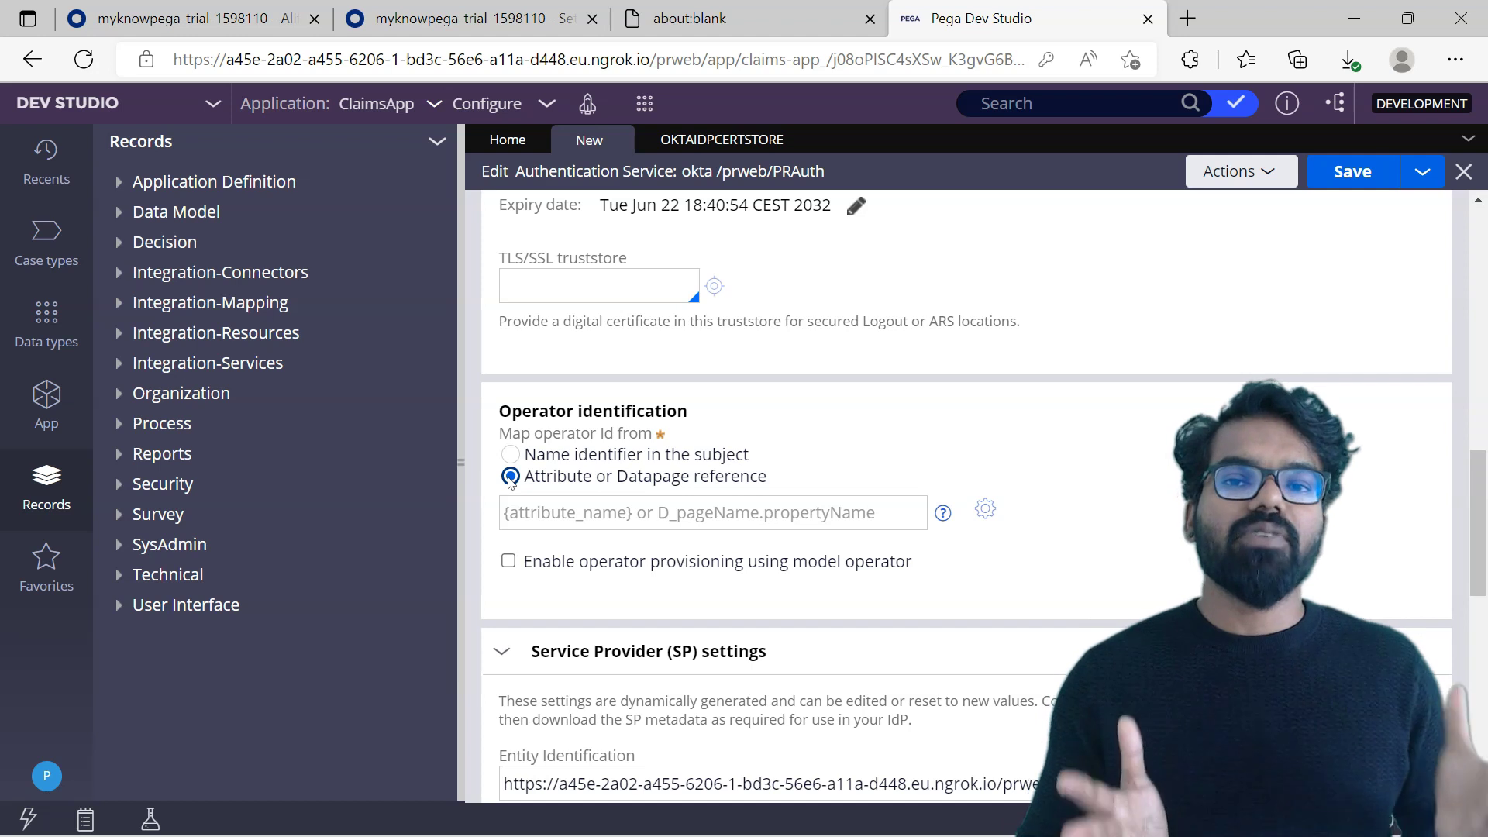
- Enable provisioning with model operator "prem" and set operator context by organization hierarchy
click(778, 482)
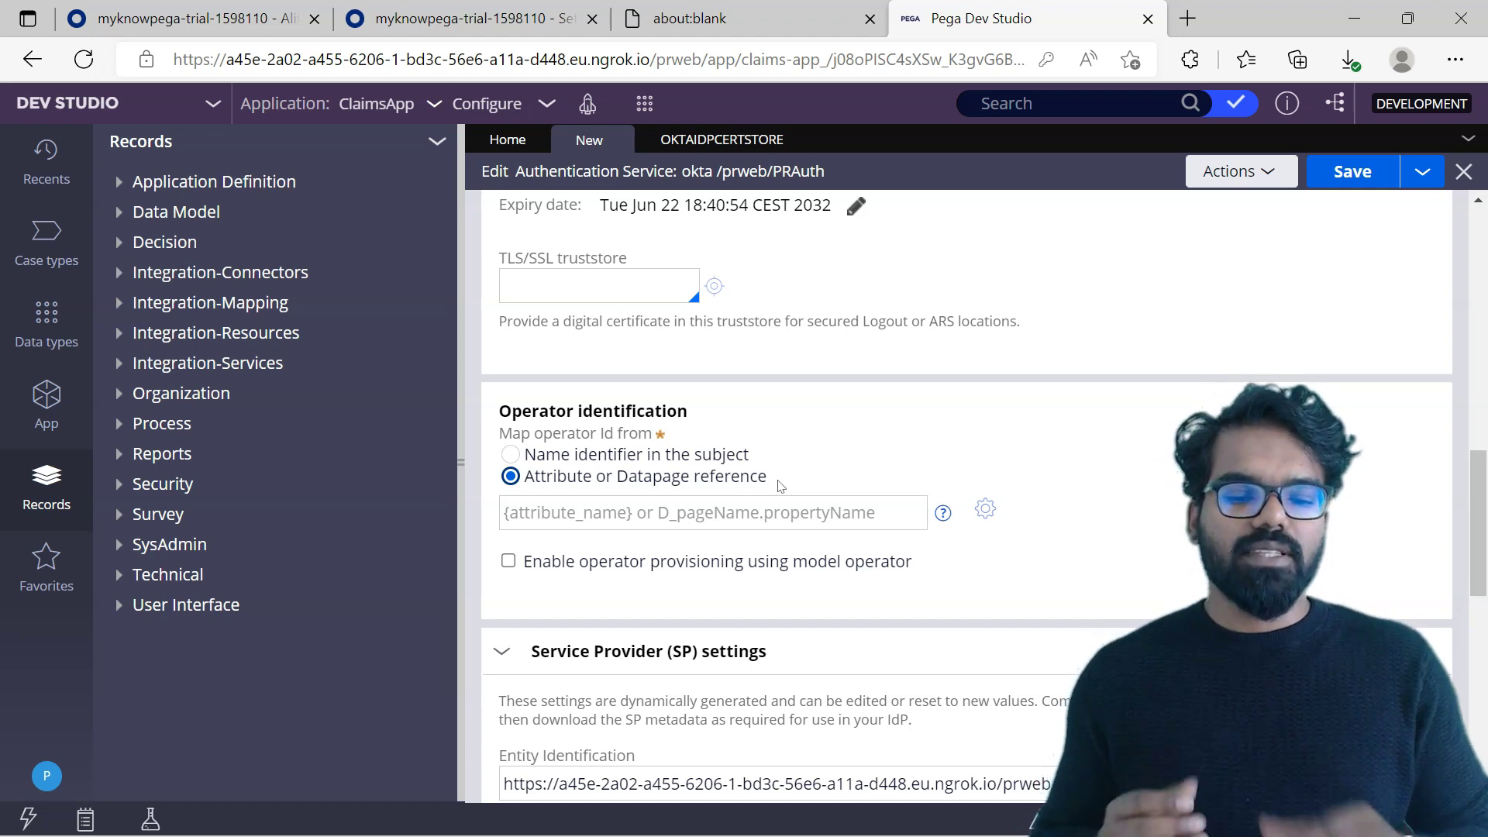
click(508, 561)
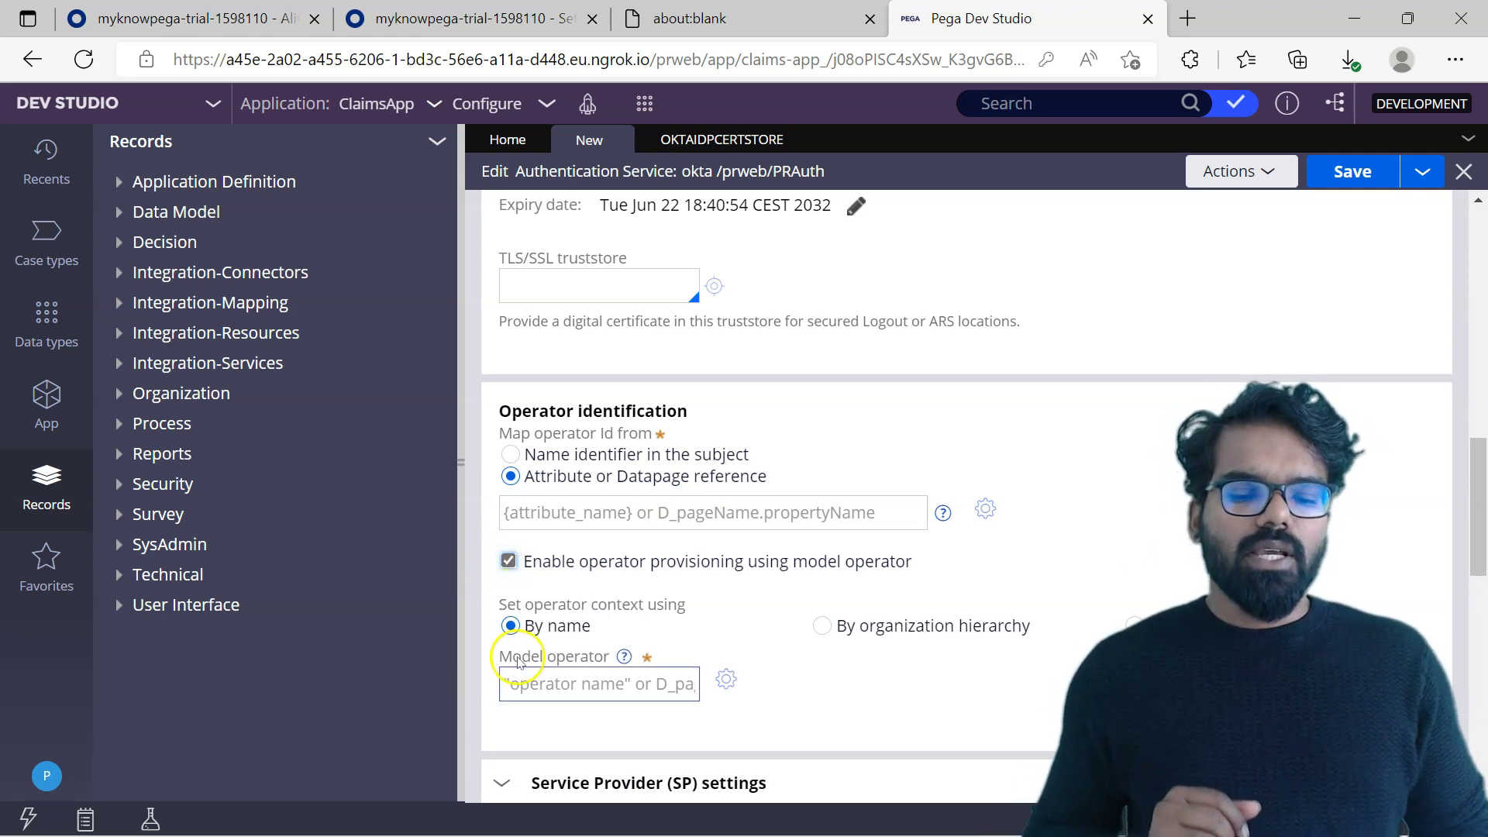
click(528, 684)
text("prem")
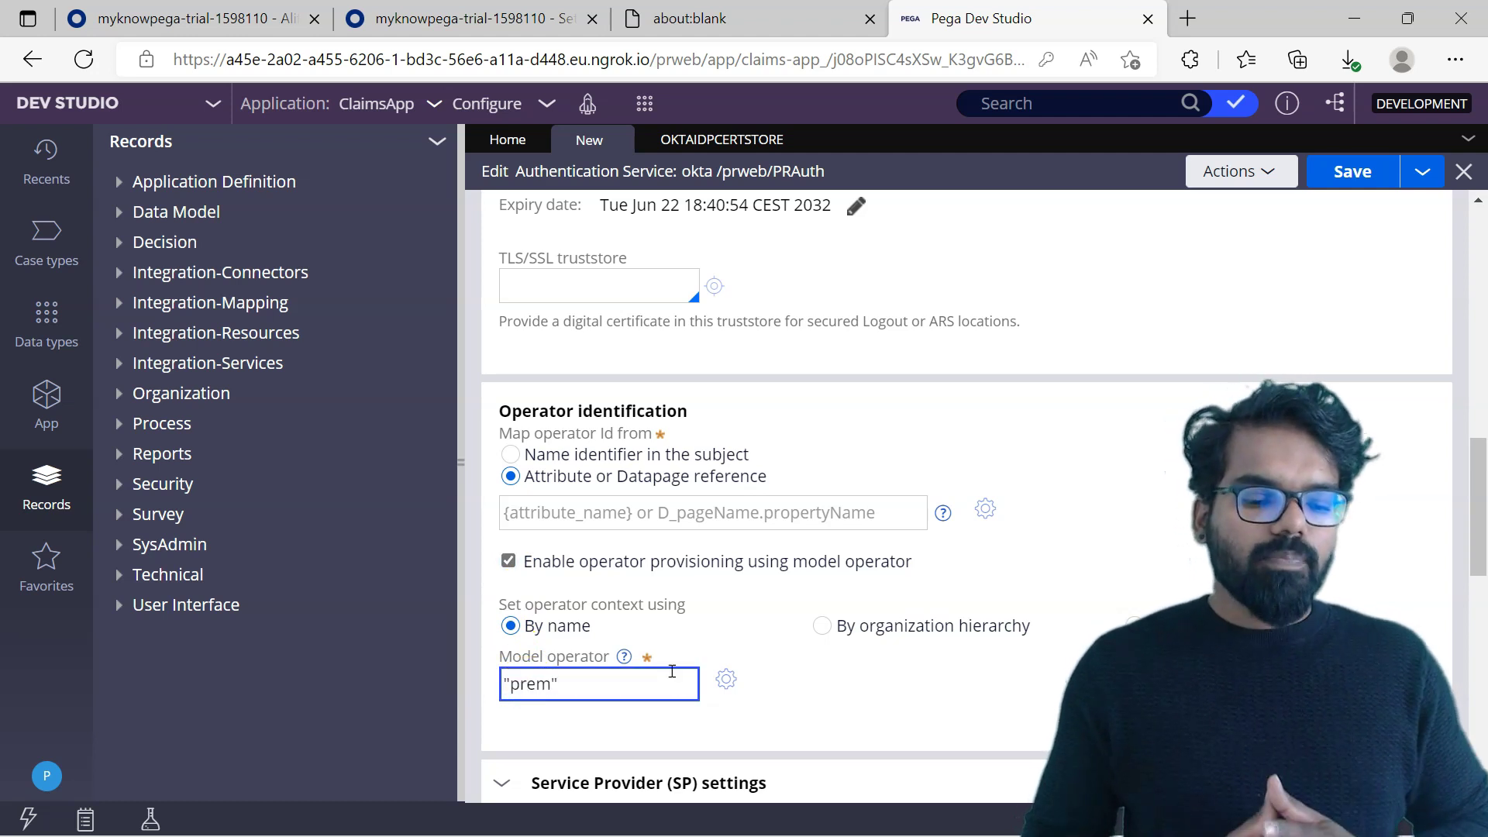
click(822, 626)
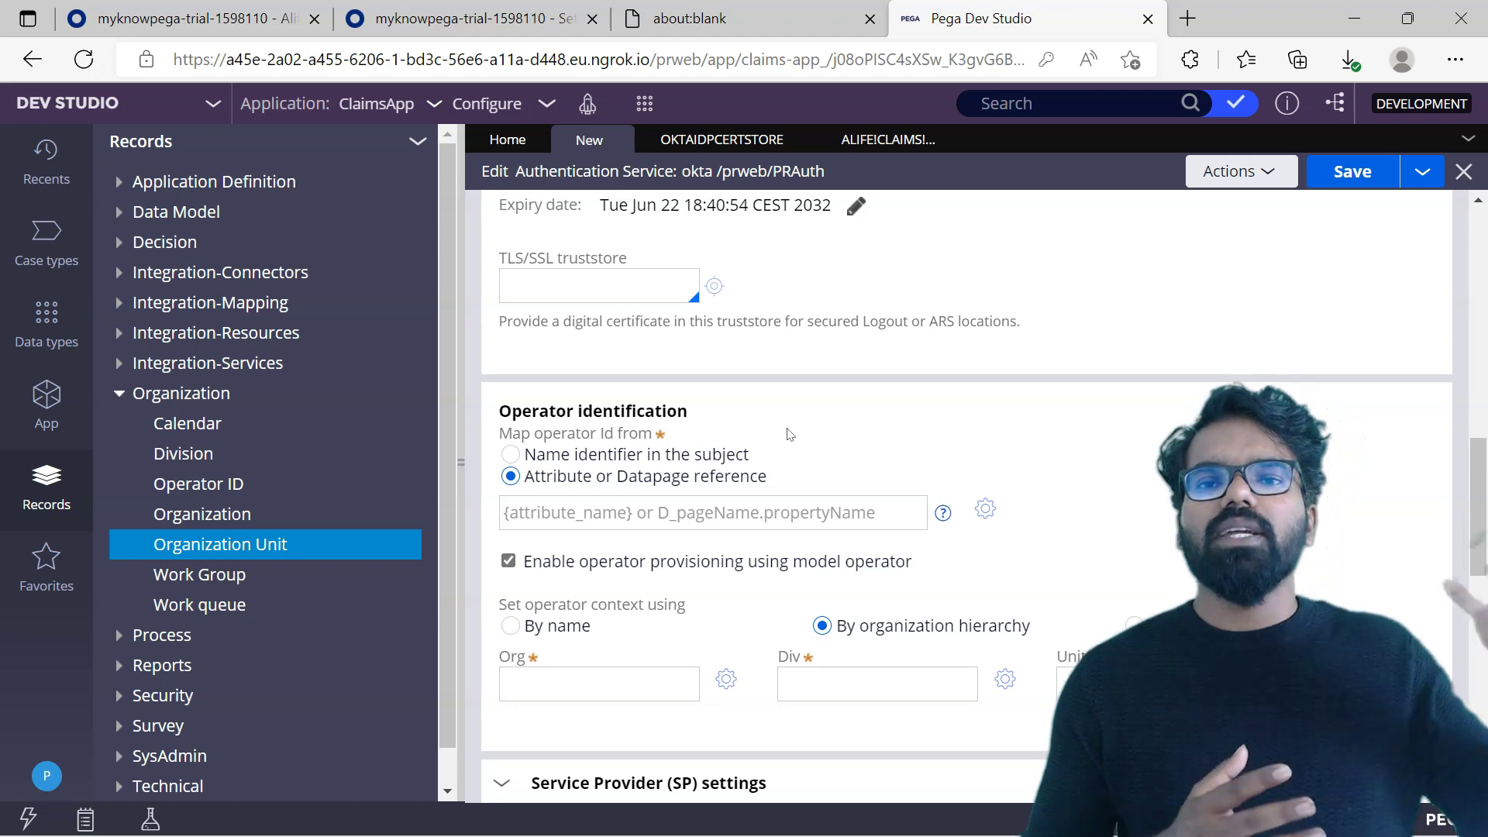
- Set operator context to Data transform and map operator ID from the subject's name identifier
click(1135, 625)
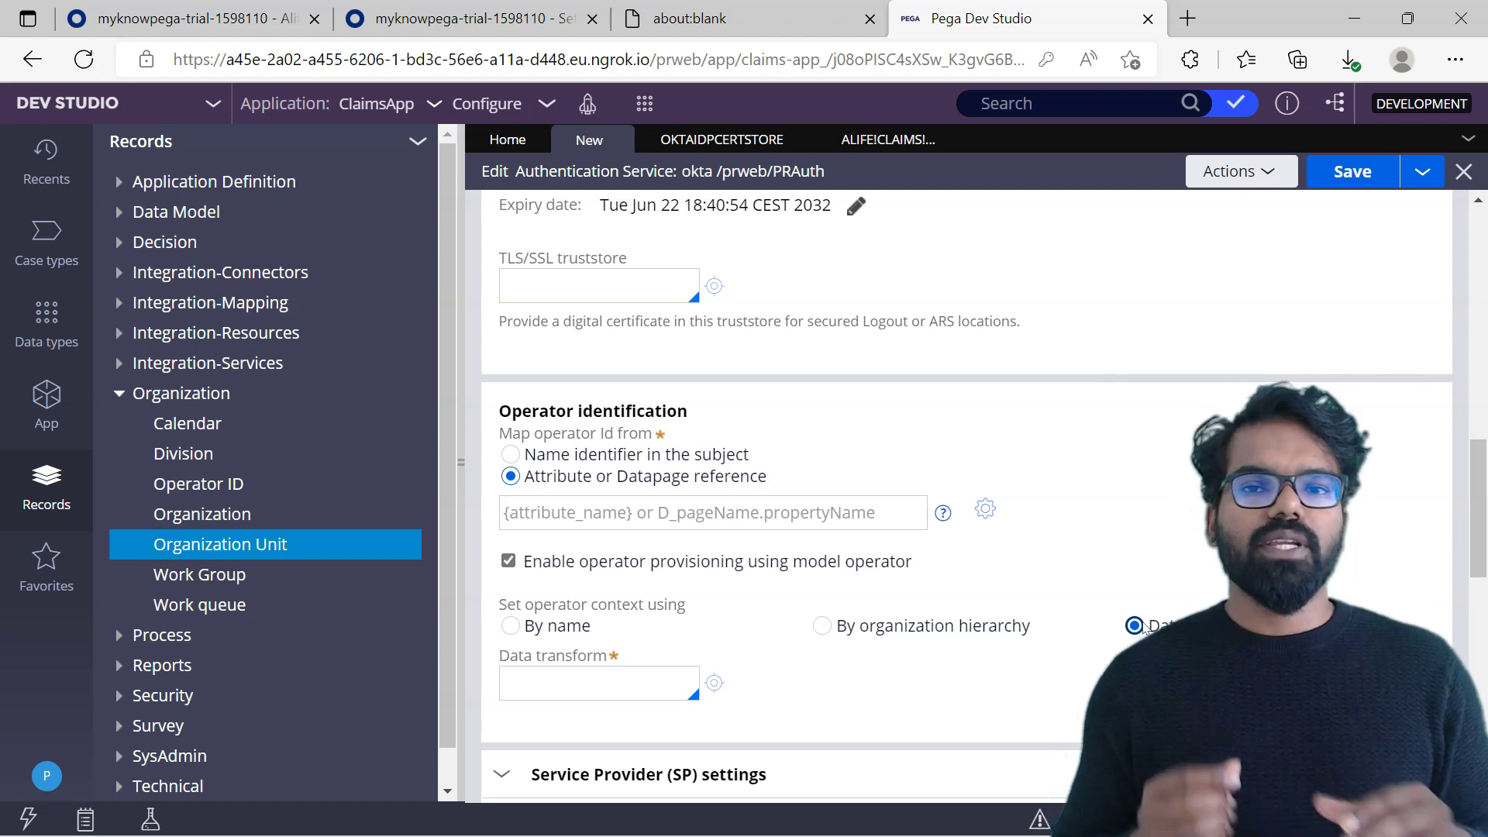
click(552, 696)
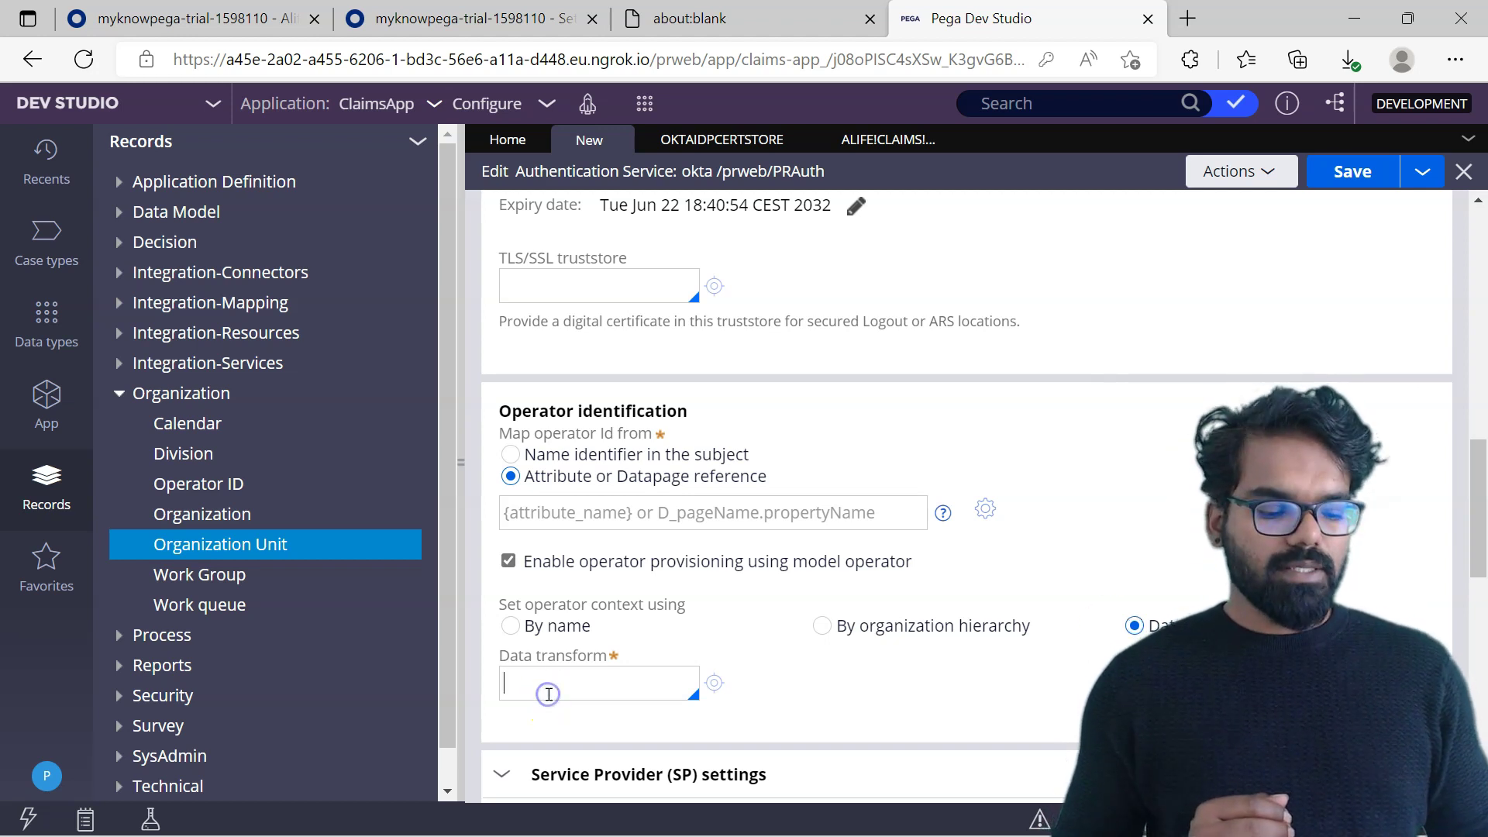
click(566, 273)
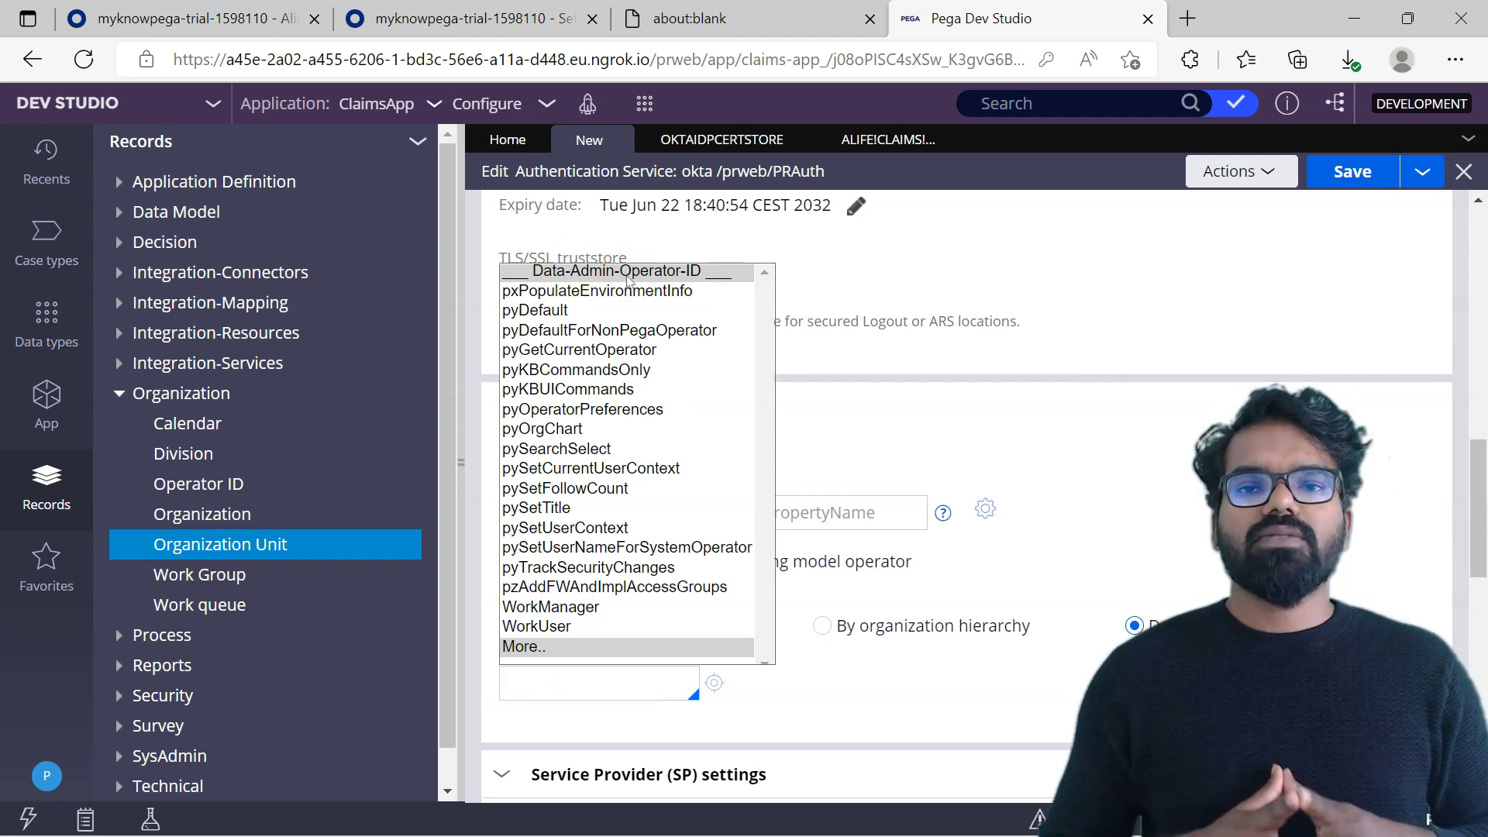
click(771, 564)
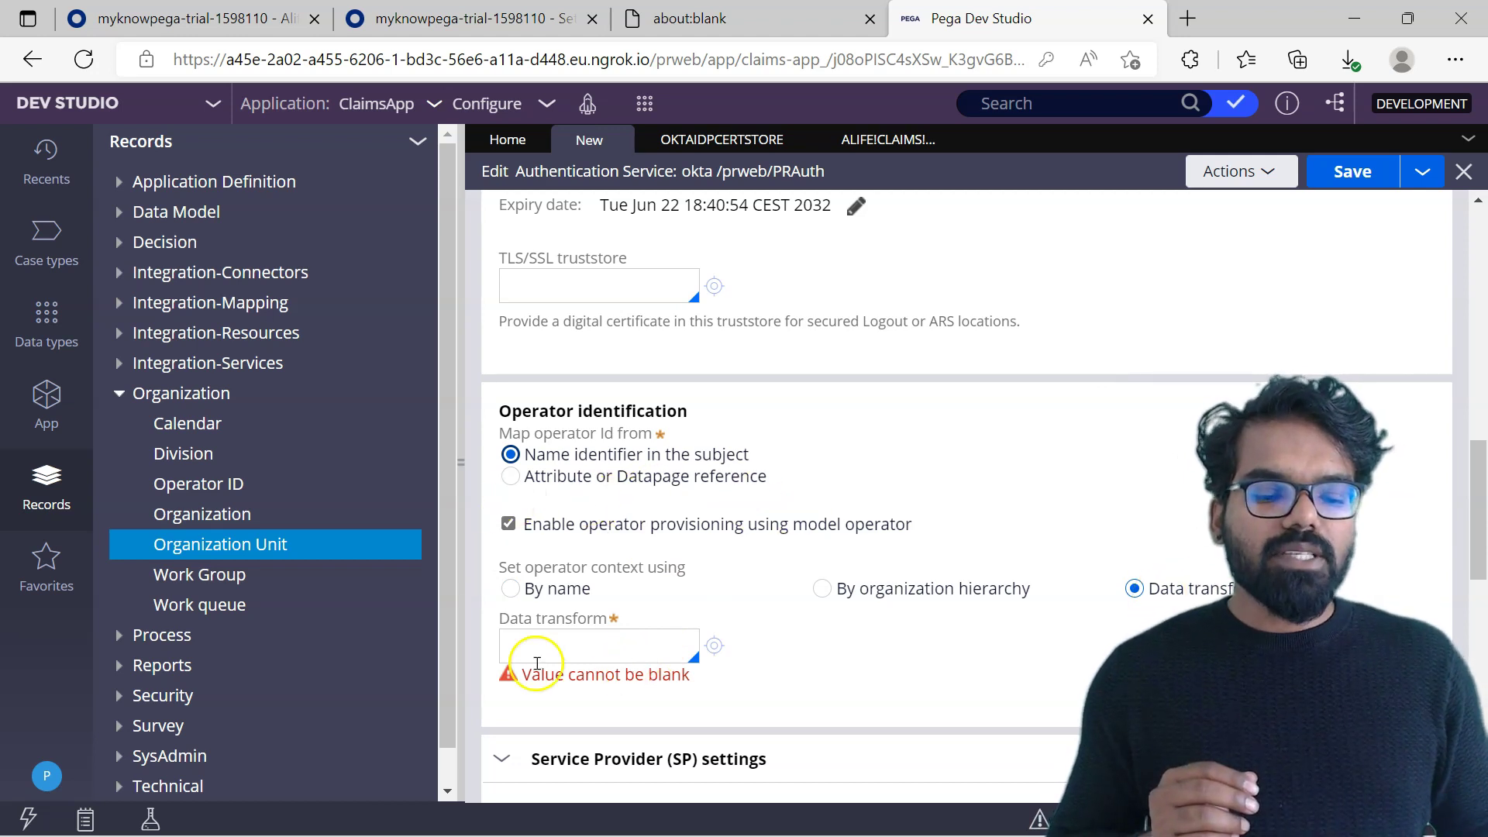
click(1058, 636)
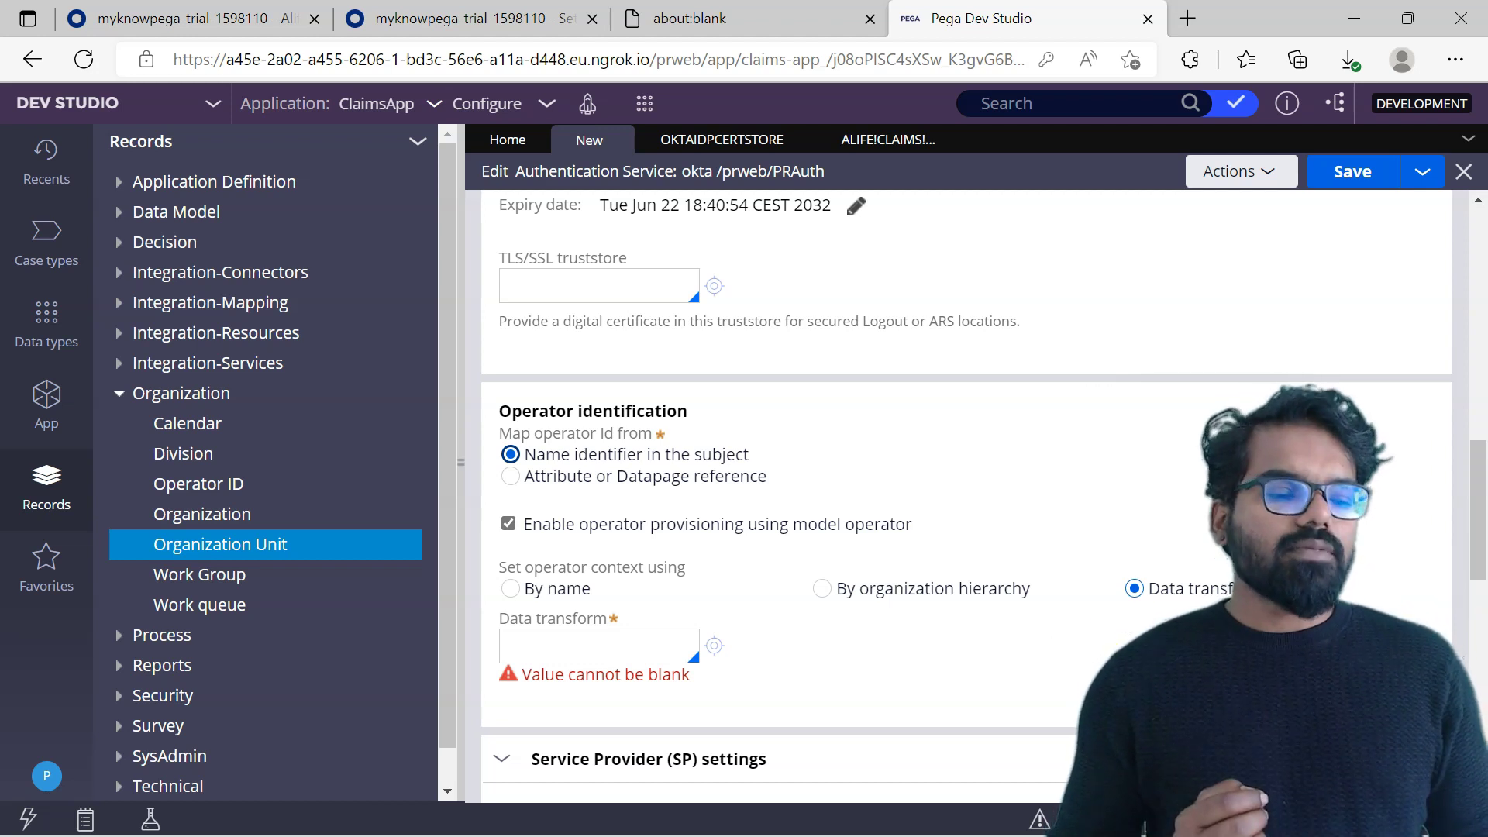
scroll(775, 465, down, 10)
- Expand Advanced configuration settings and check Disable request signing
click(735, 761)
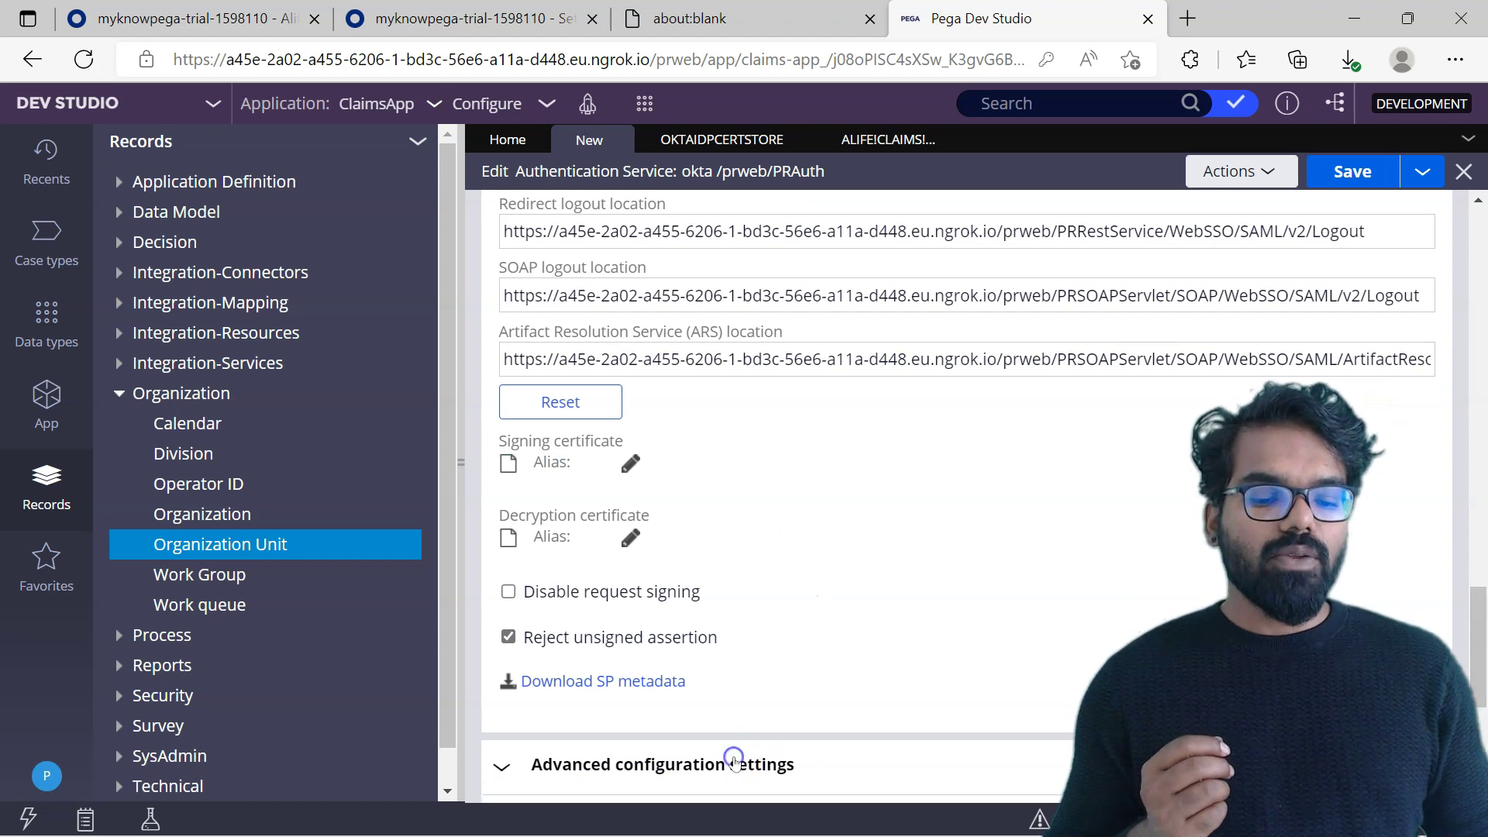
scroll(1482, 736, down, 5)
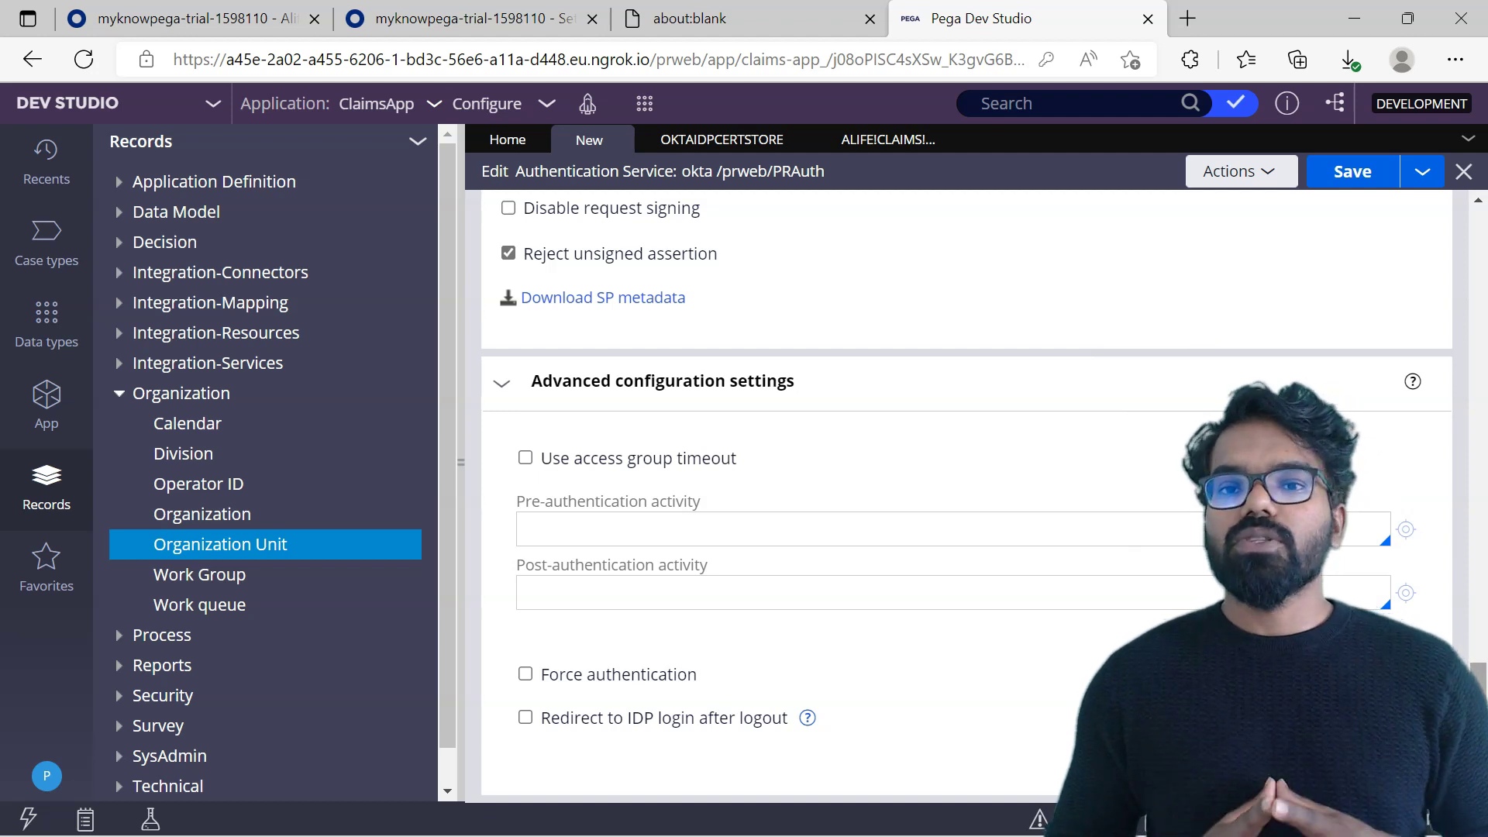
scroll(836, 431, up, 3)
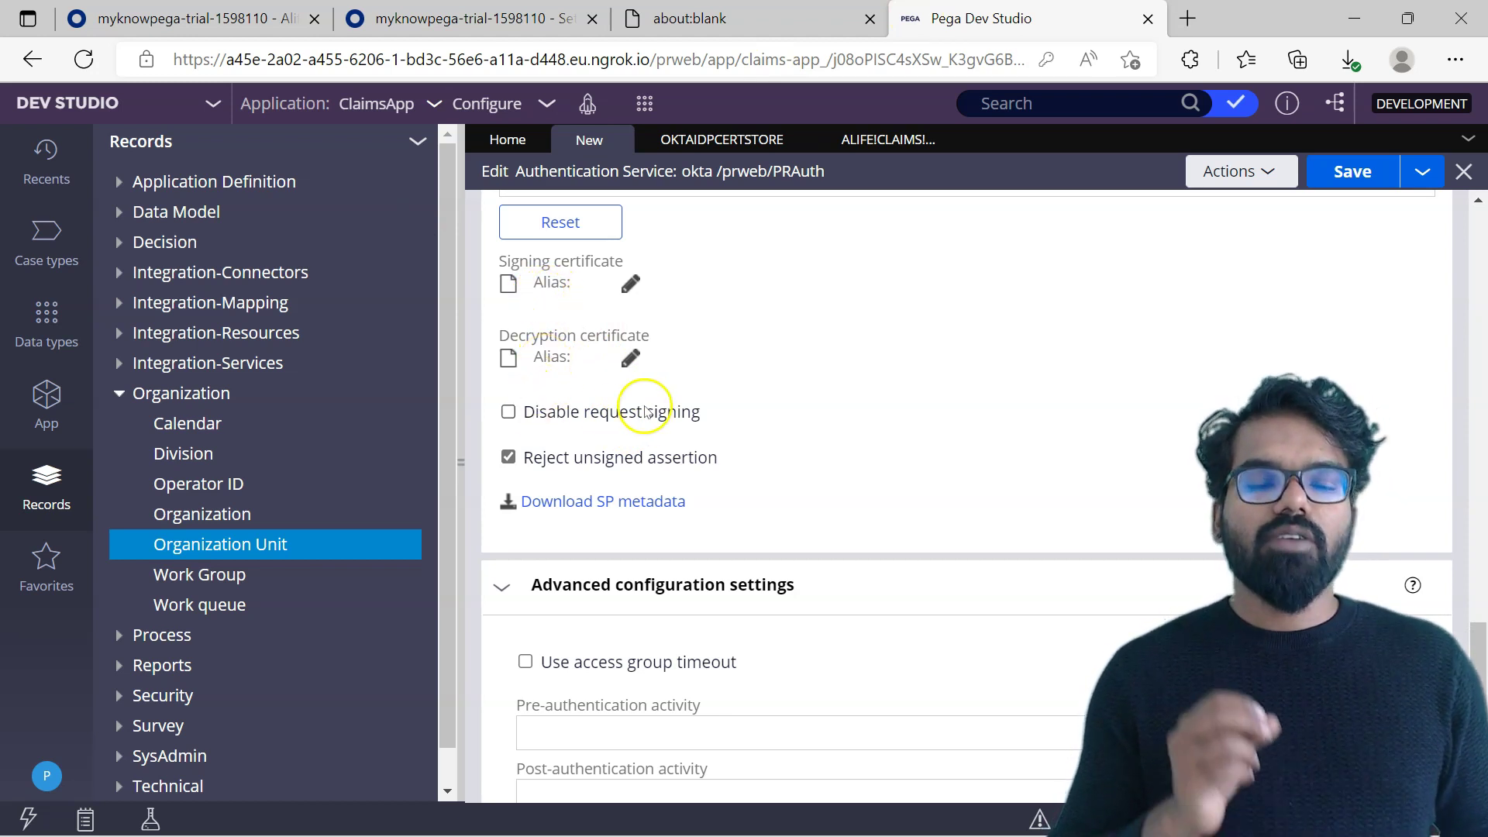
click(509, 412)
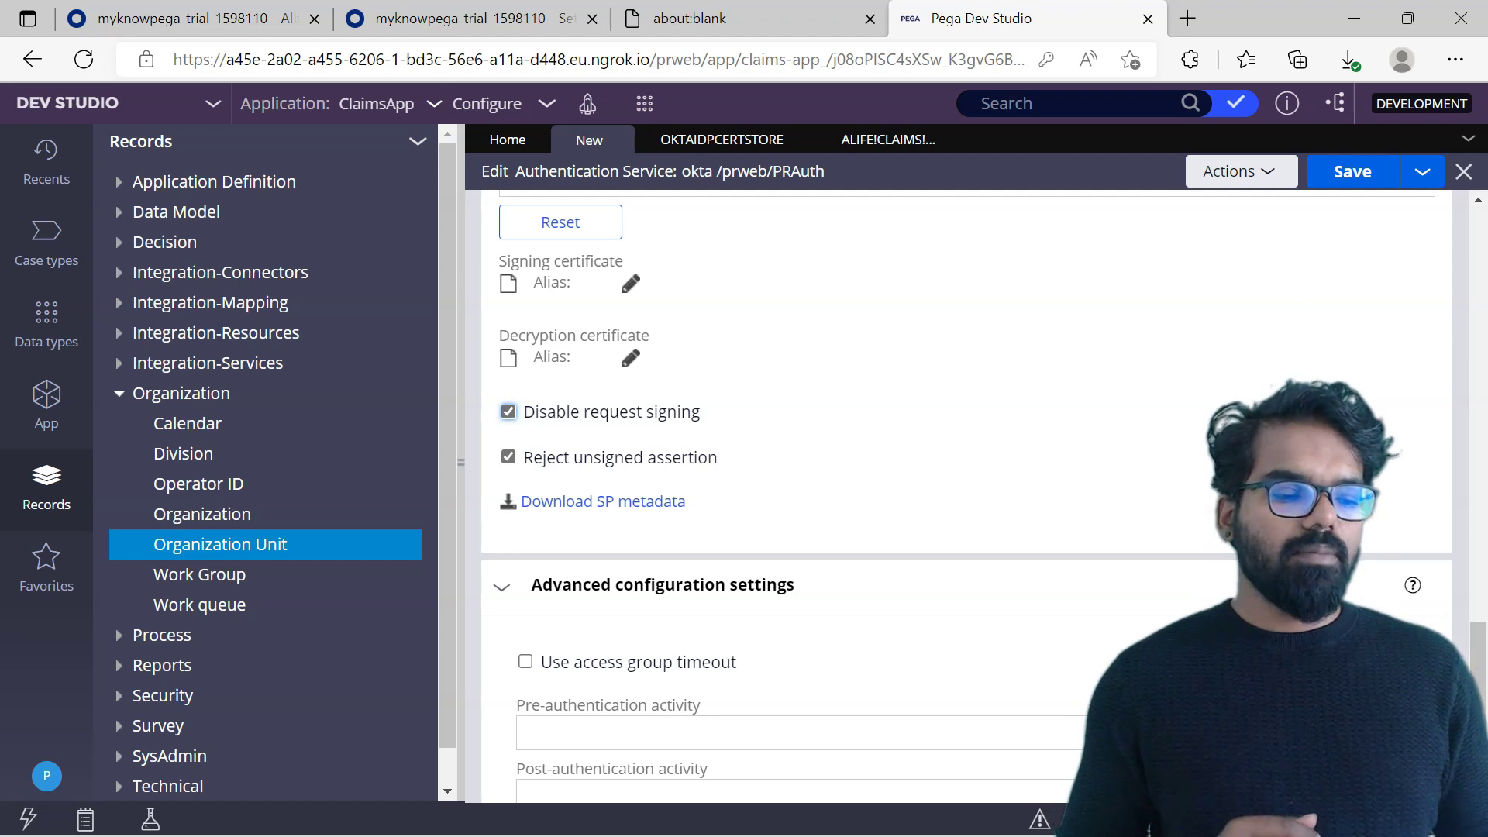
drag(1480, 653, 1480, 203)
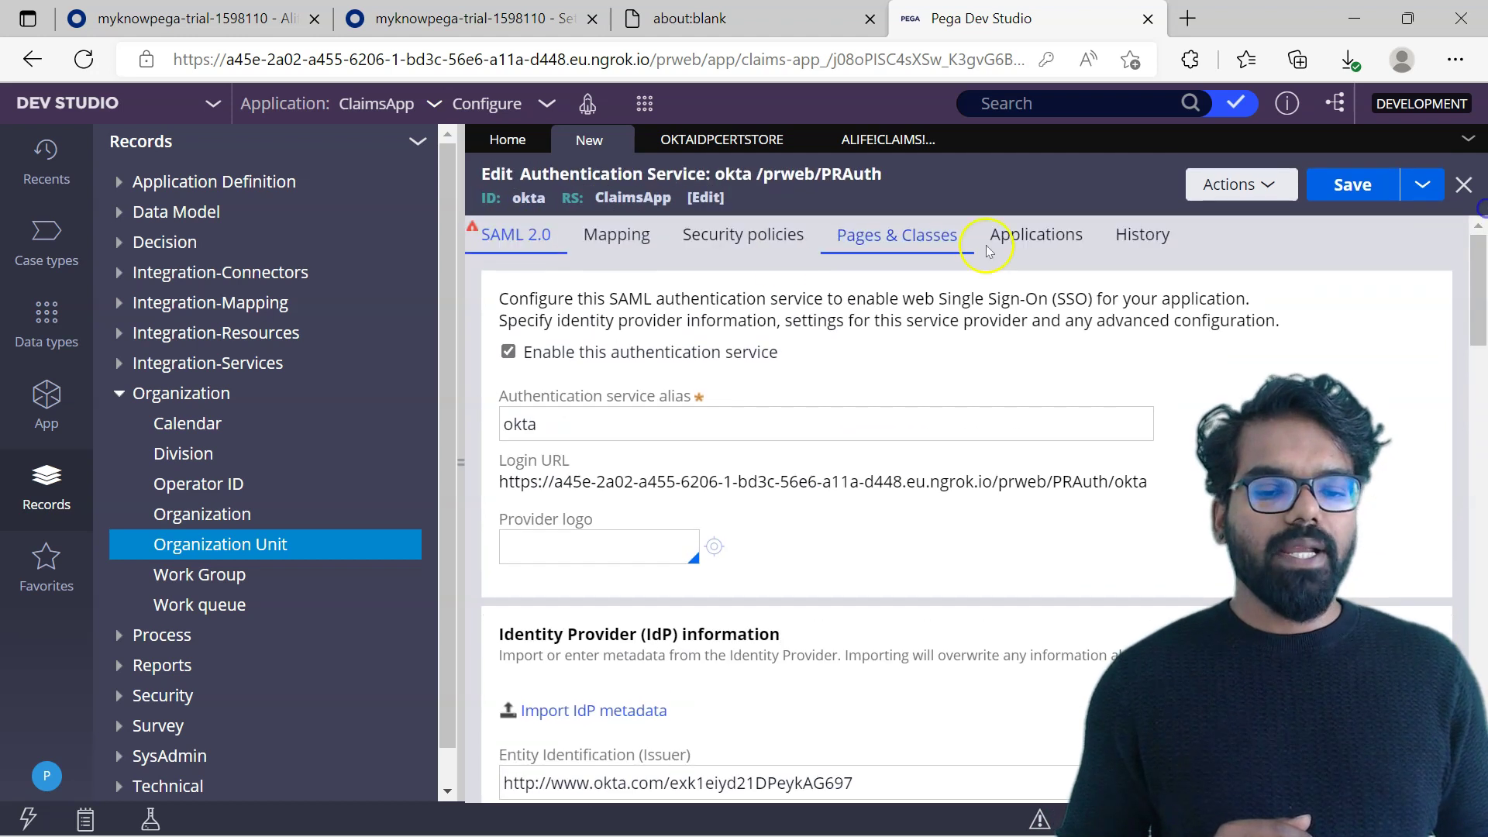
- Enter 'test' as the okta service's Description and Usage, then save, which surfaces the blank data transform error
click(617, 235)
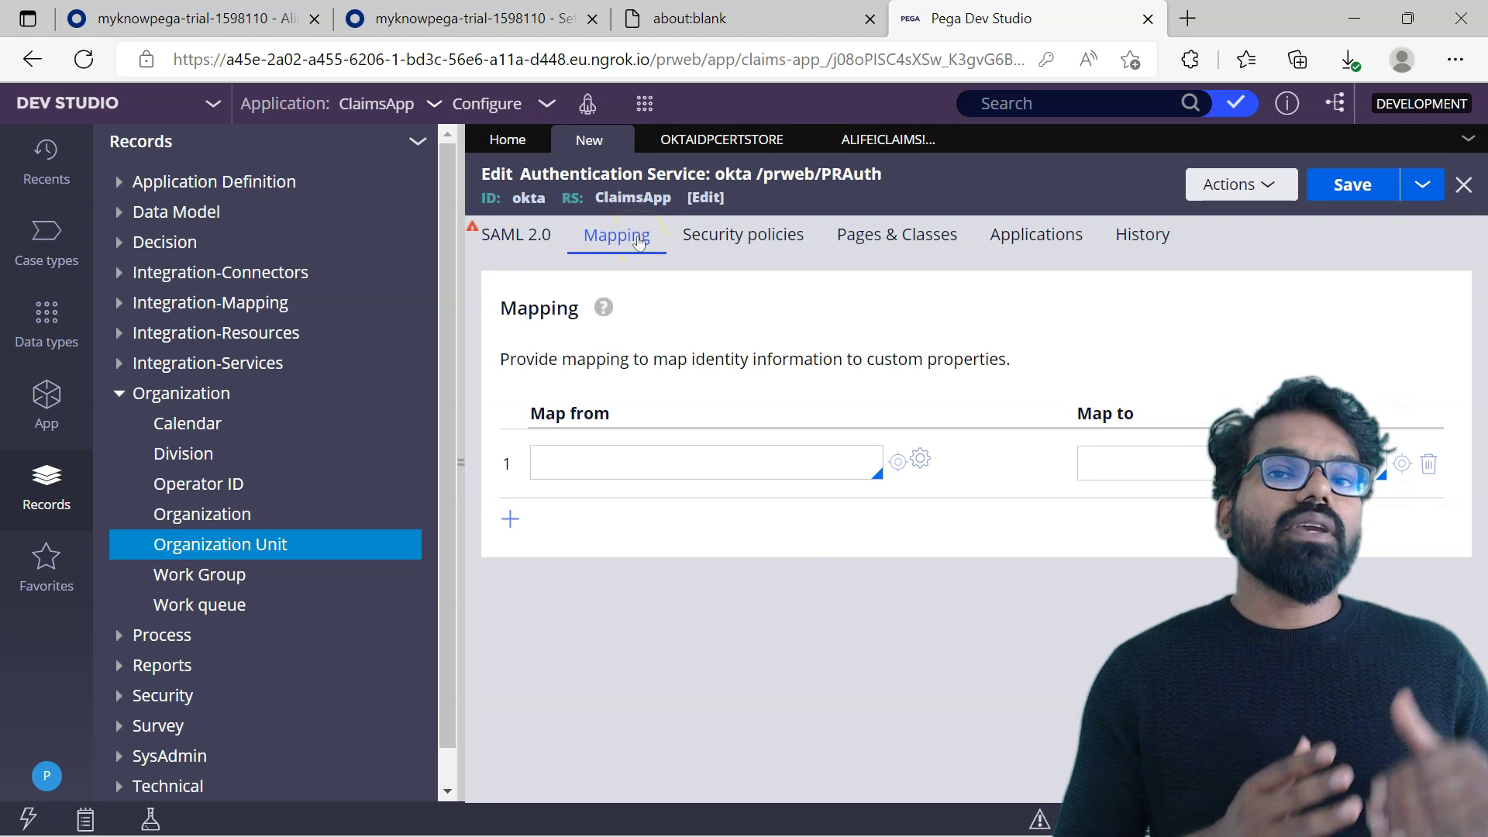
click(652, 246)
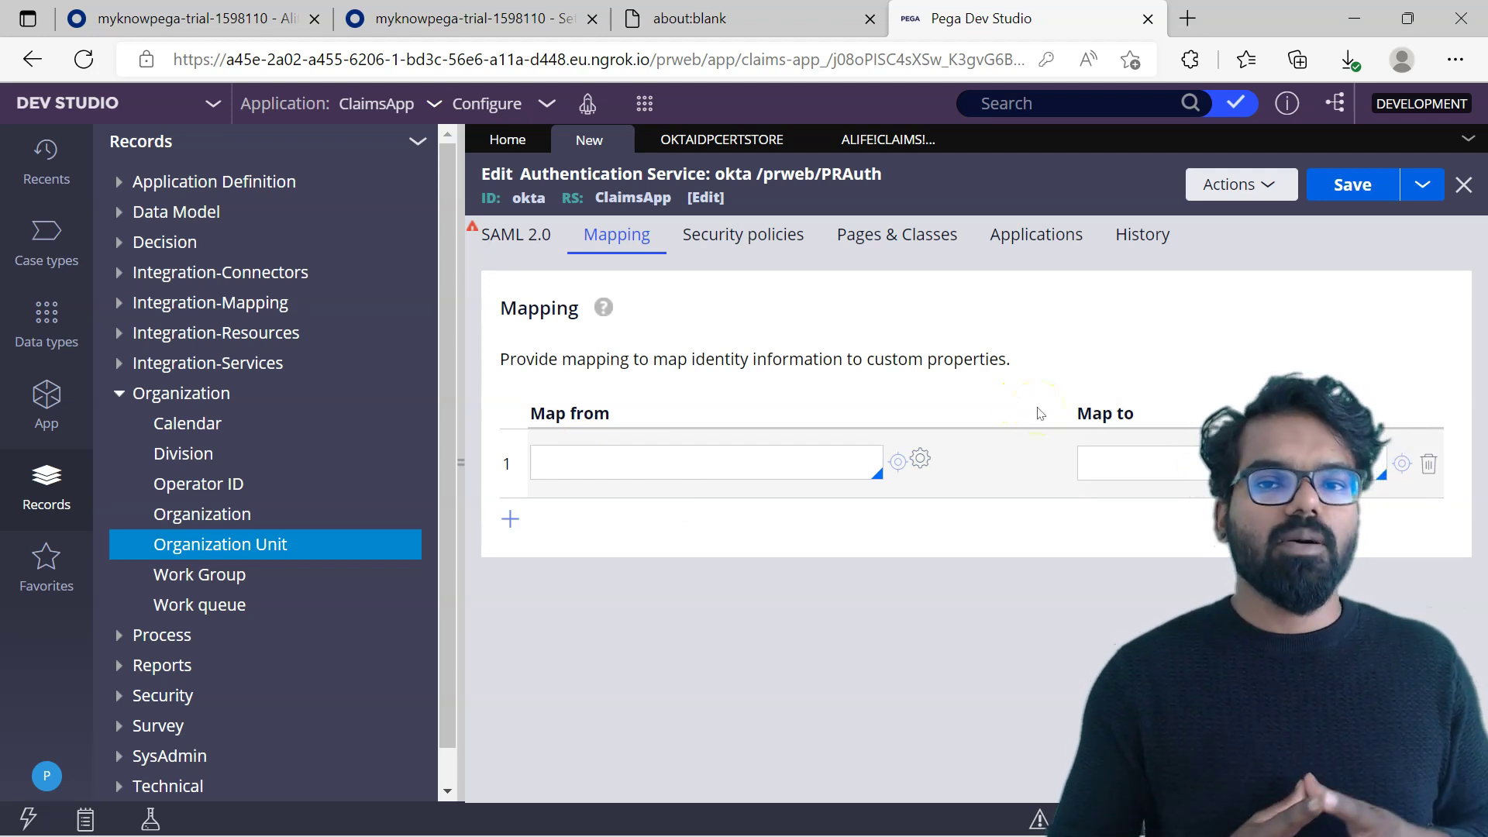
click(1142, 234)
click(746, 427)
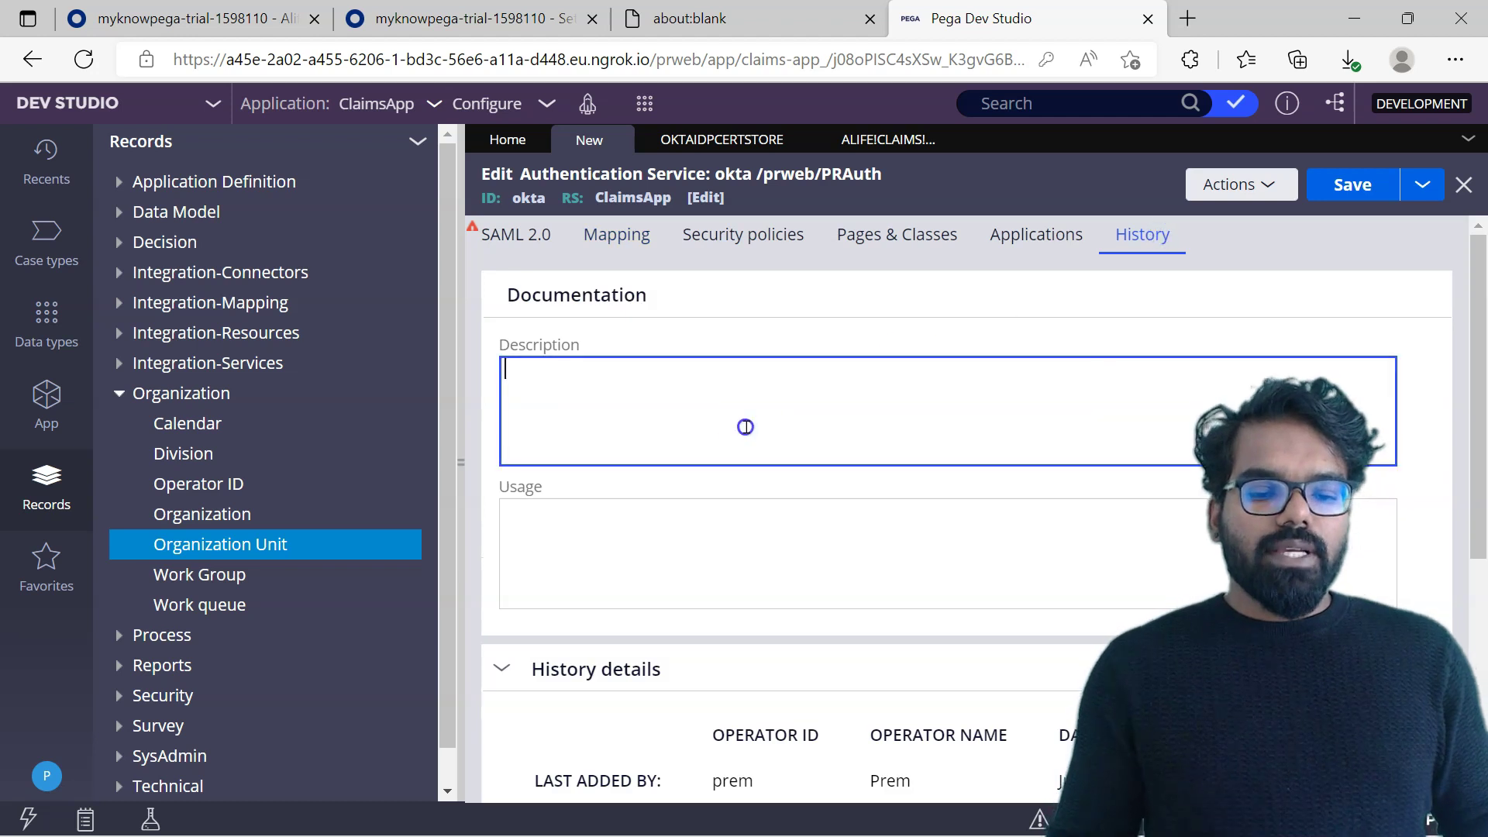
text(test)
key(Tab)
text(test)
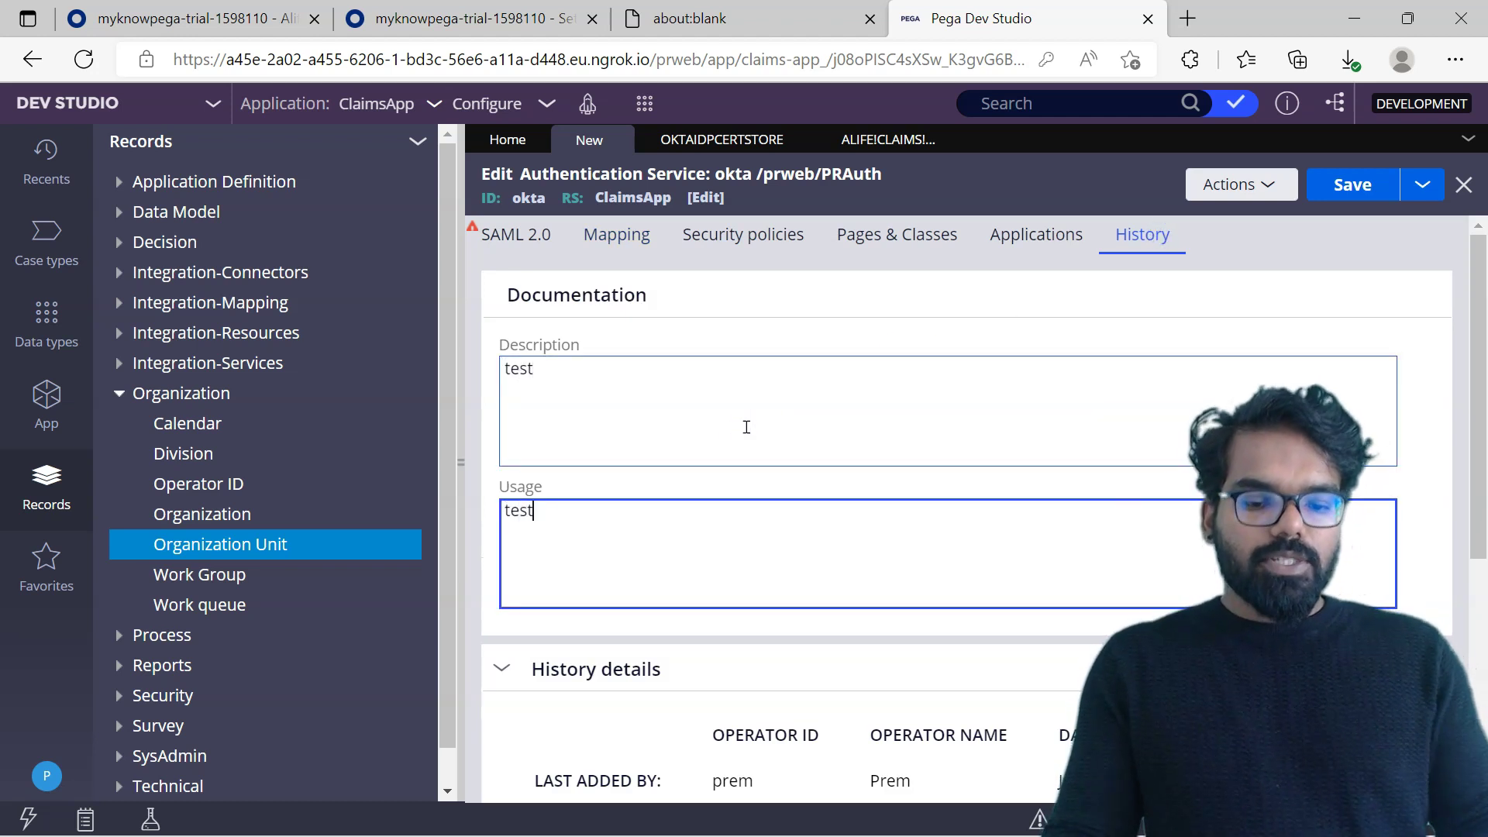
click(1381, 186)
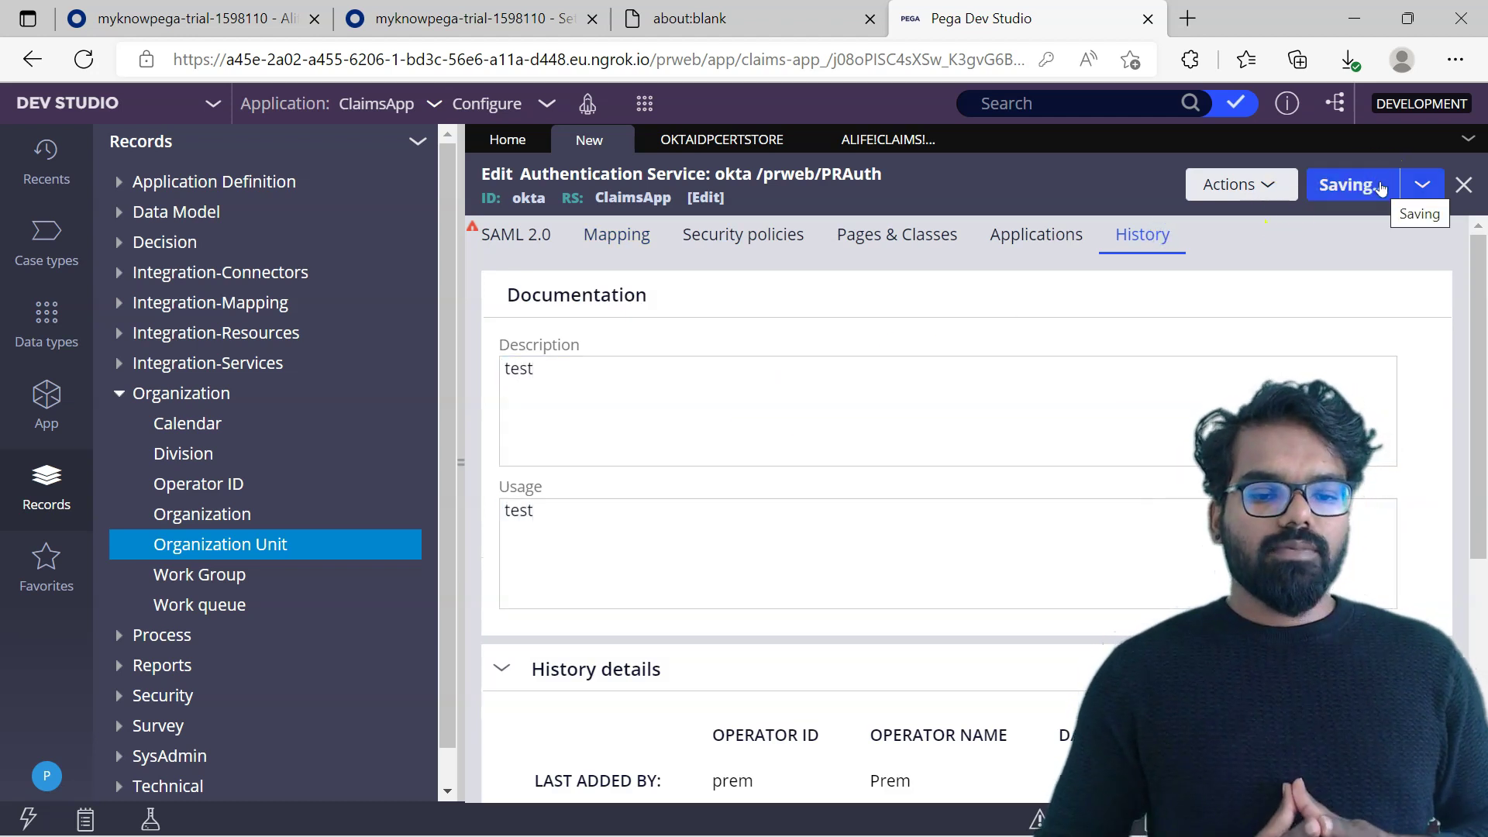
drag(1475, 346, 1476, 593)
- Save the okta service with operator context 'By name' and list all Operator ID records
click(541, 613)
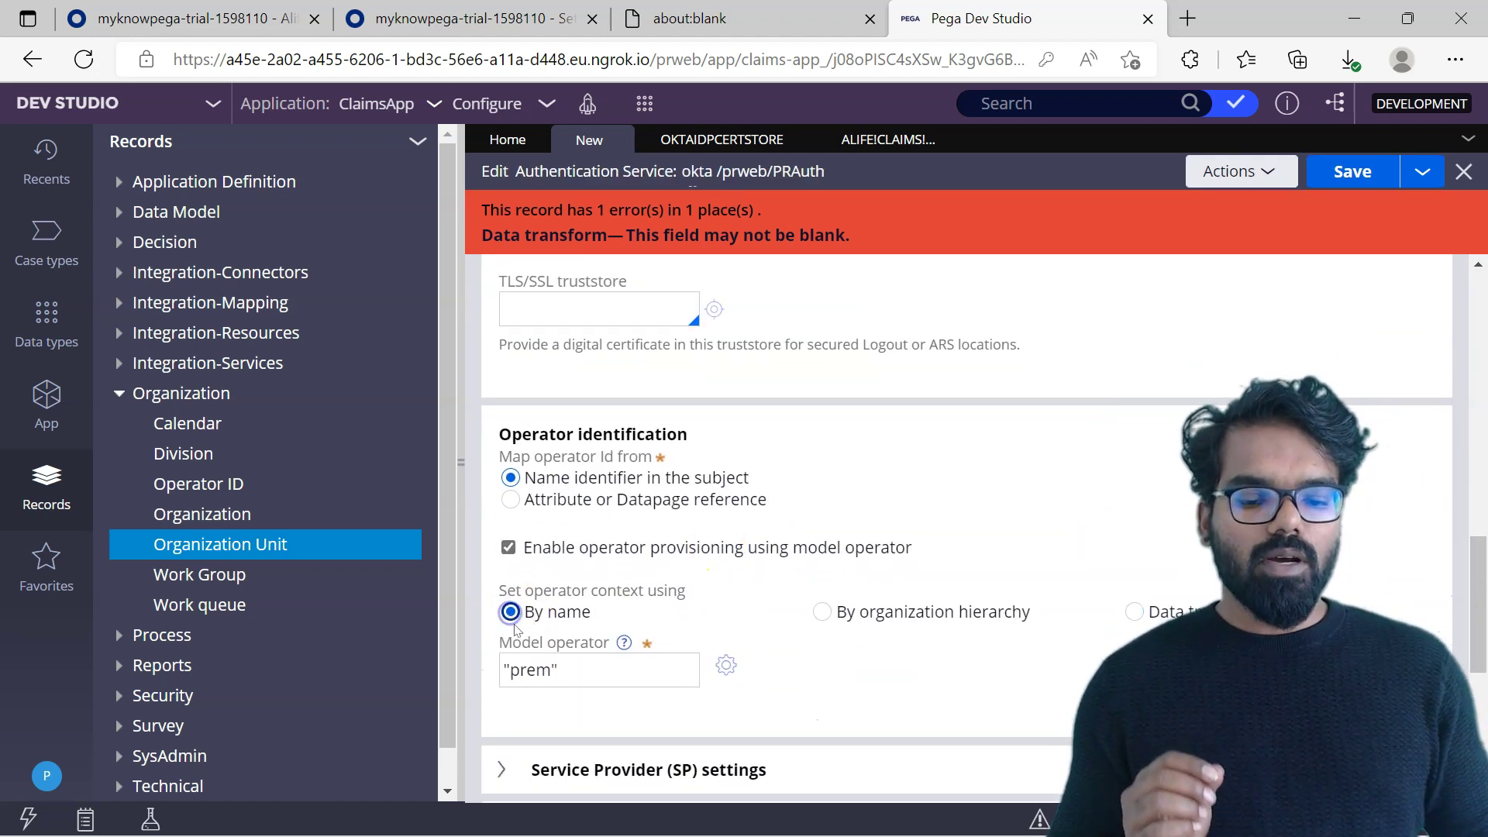
click(1352, 172)
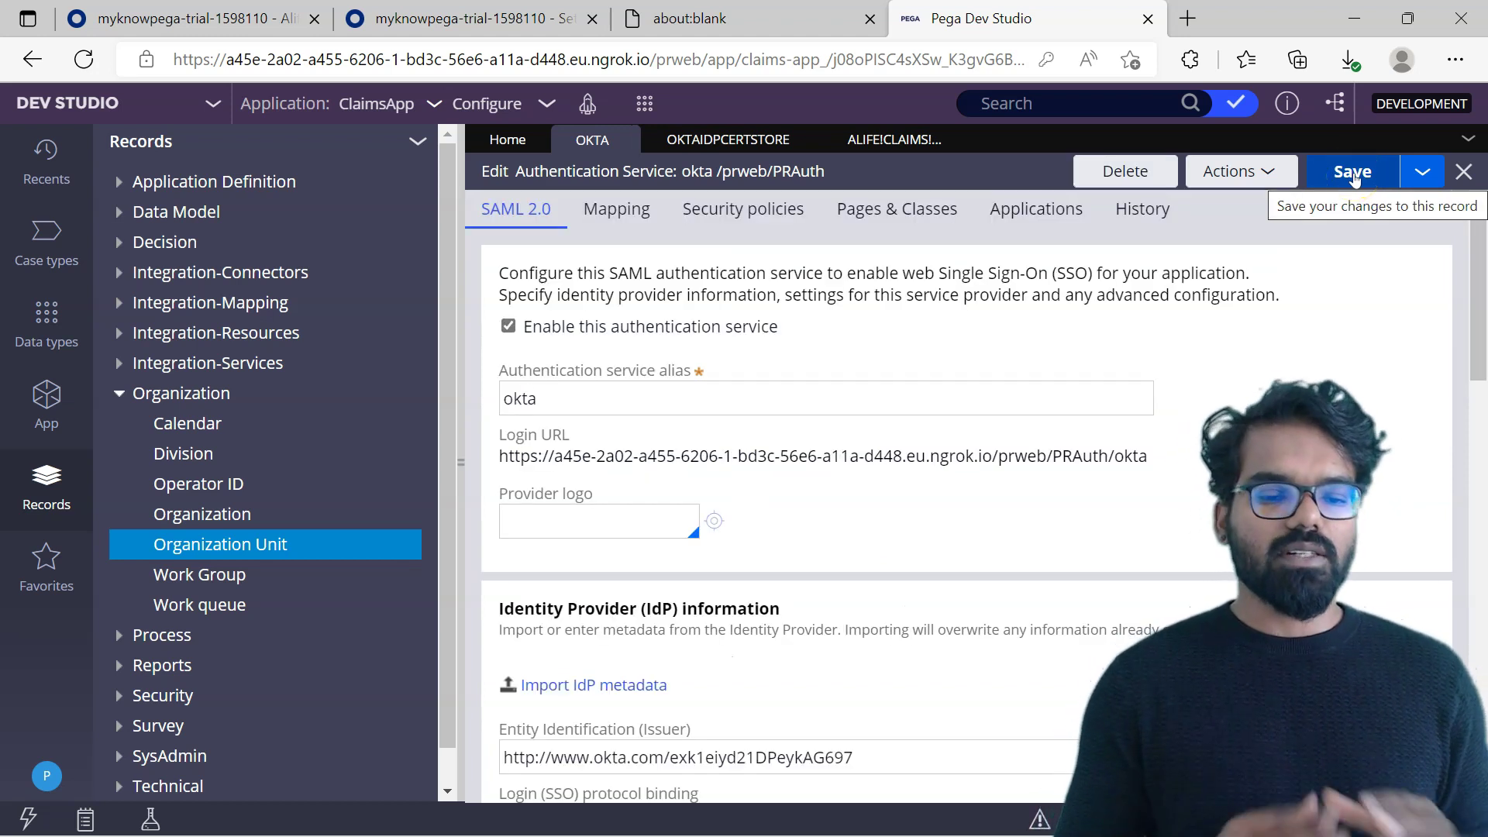
scroll(664, 335, down, 2)
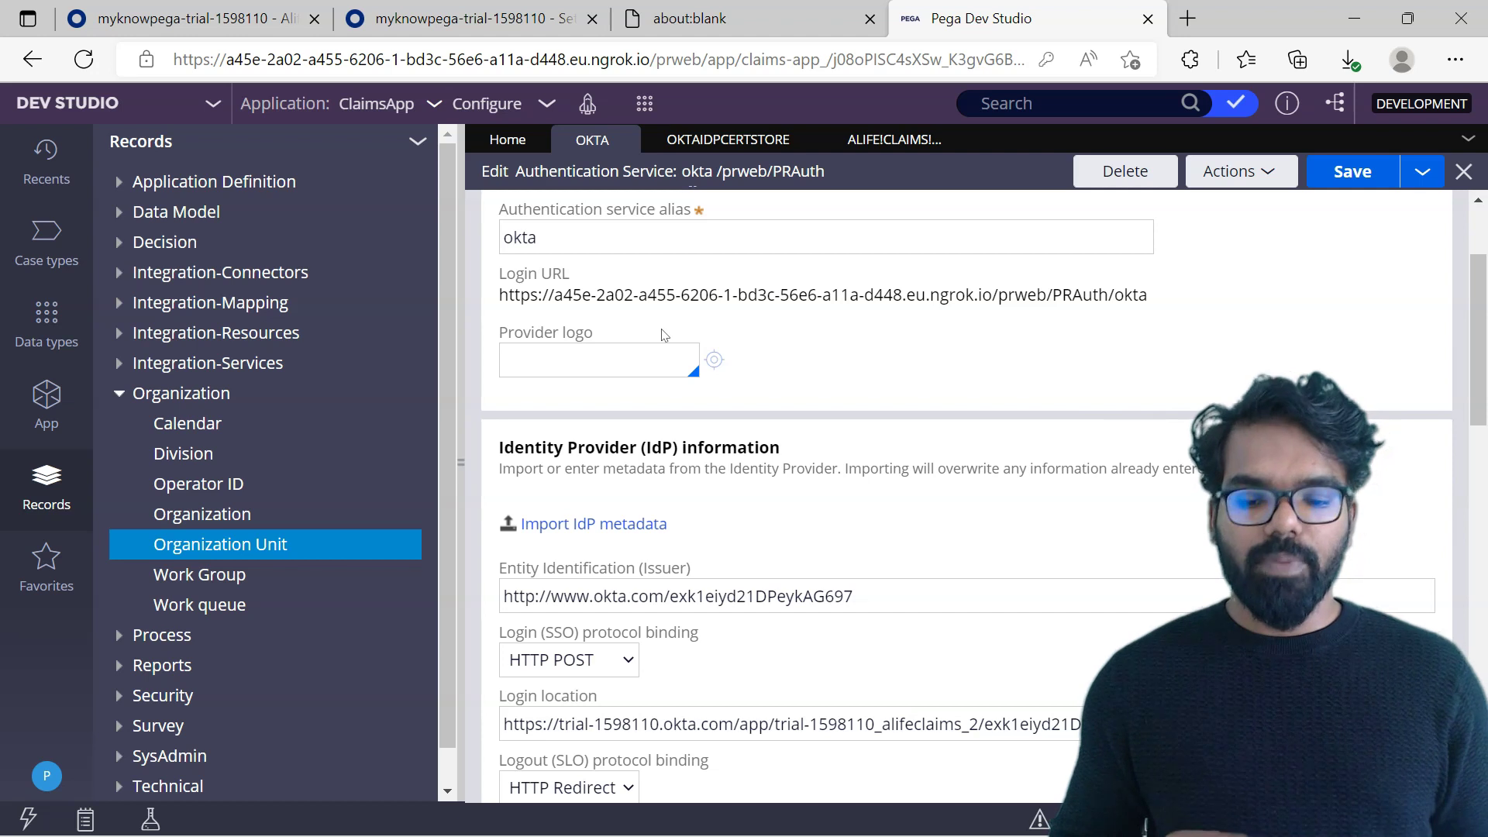
click(203, 482)
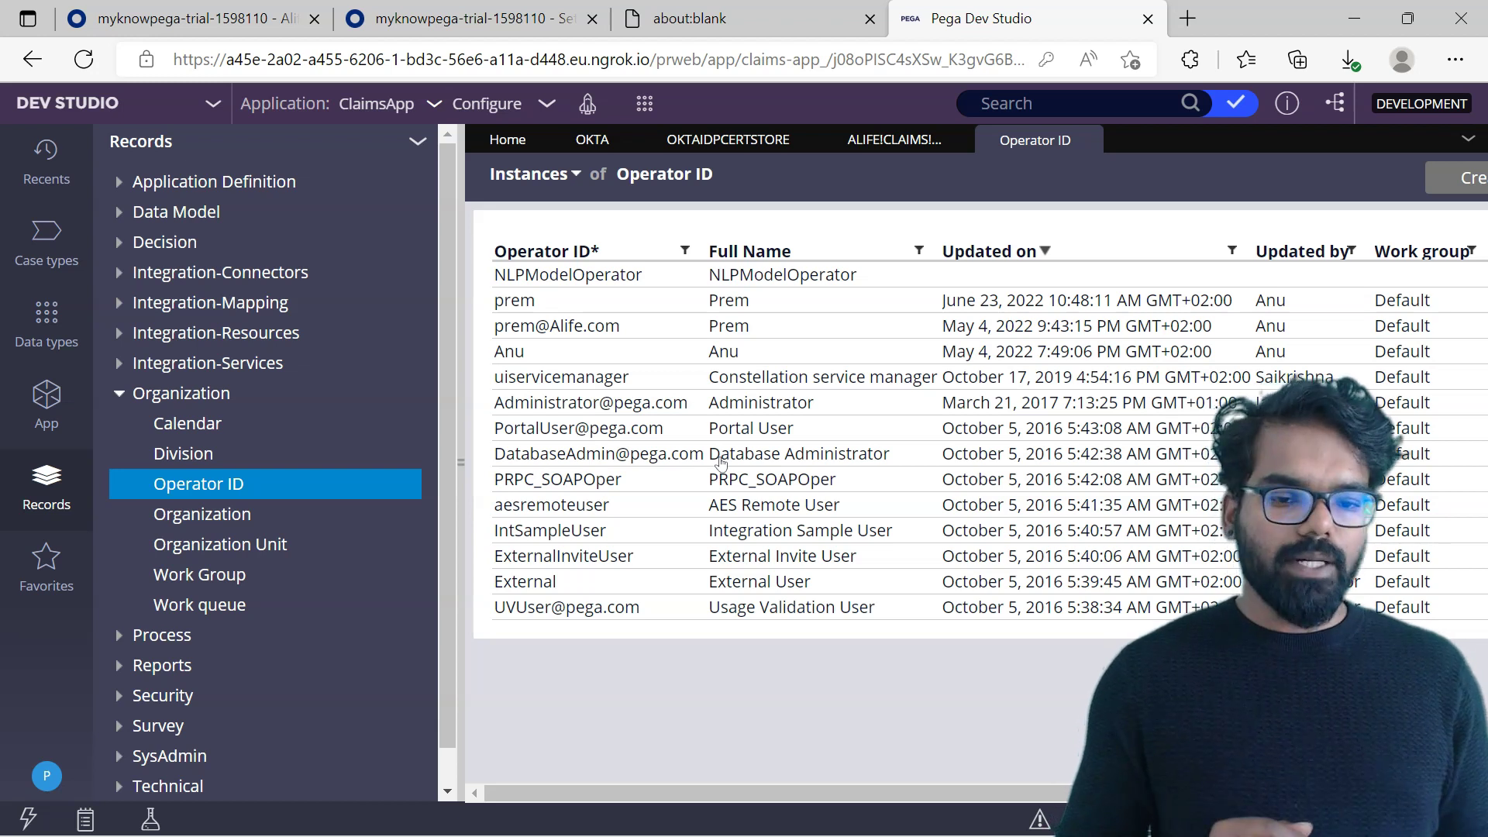
- Copy the okta service's Login URL and open a private browsing window
click(622, 139)
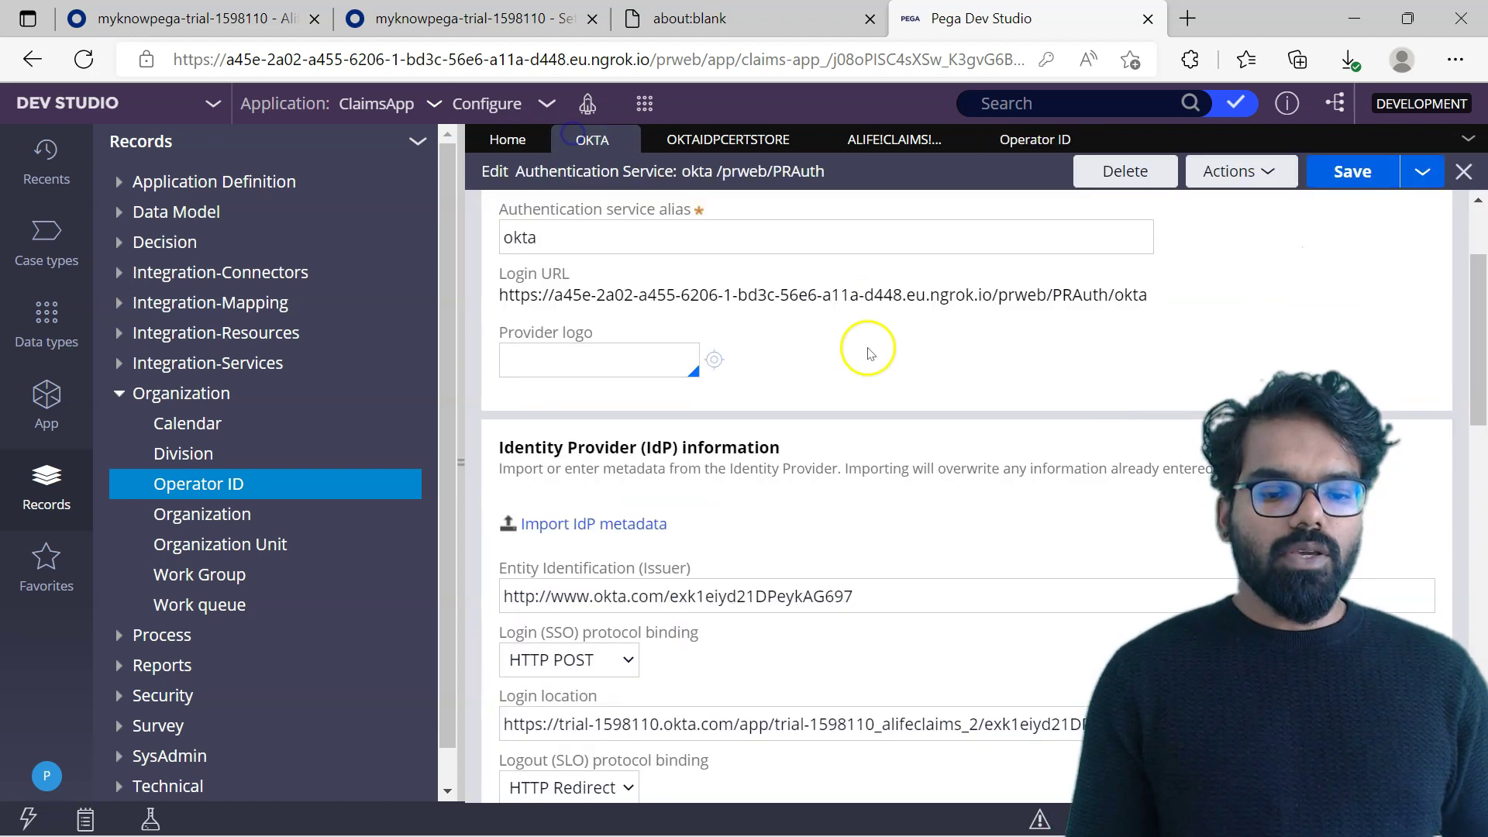
triple_click(837, 301)
key(ctrl+c)
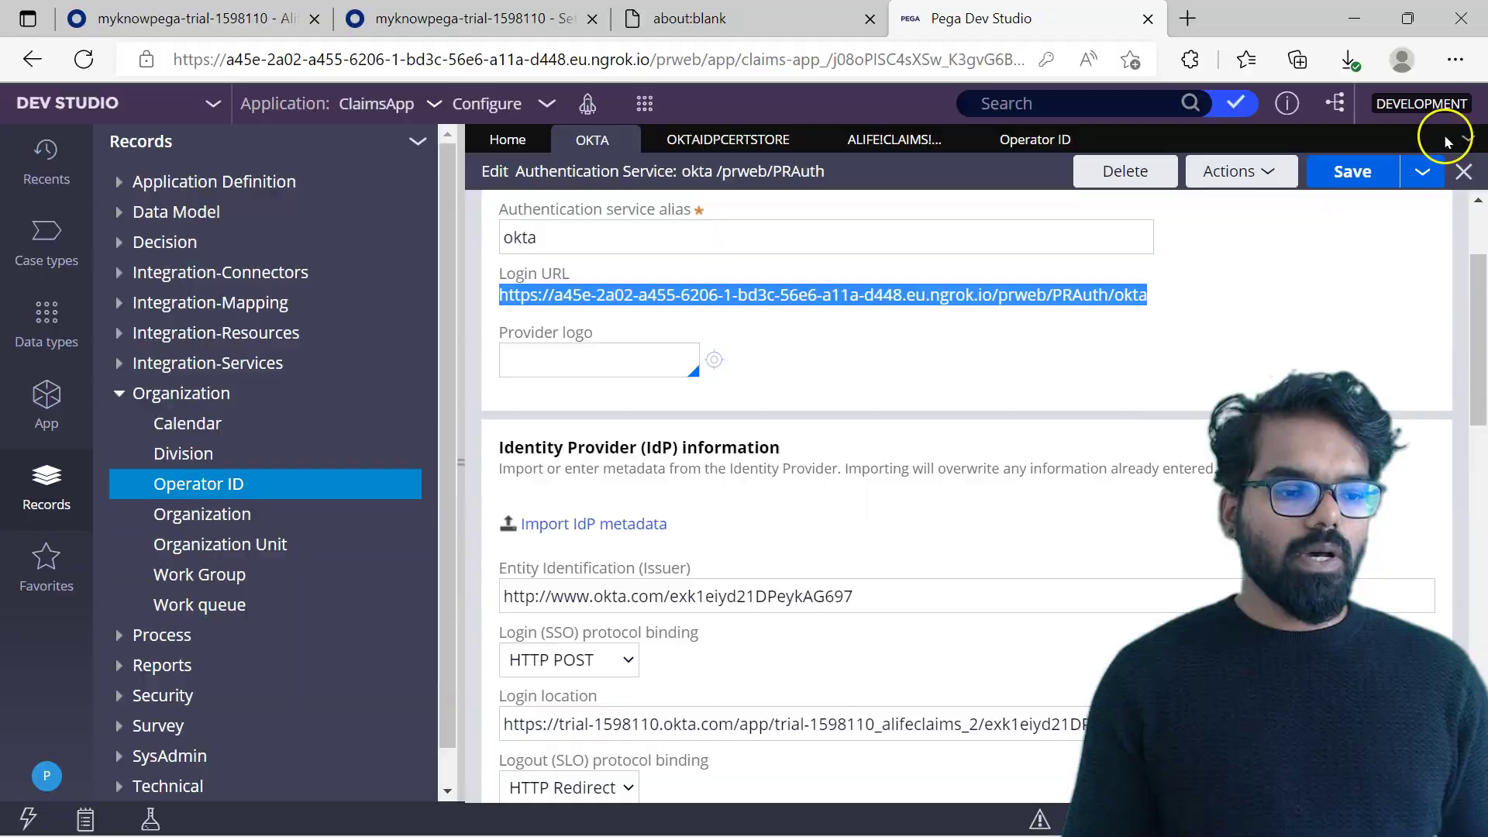
key(ctrl+shift+n)
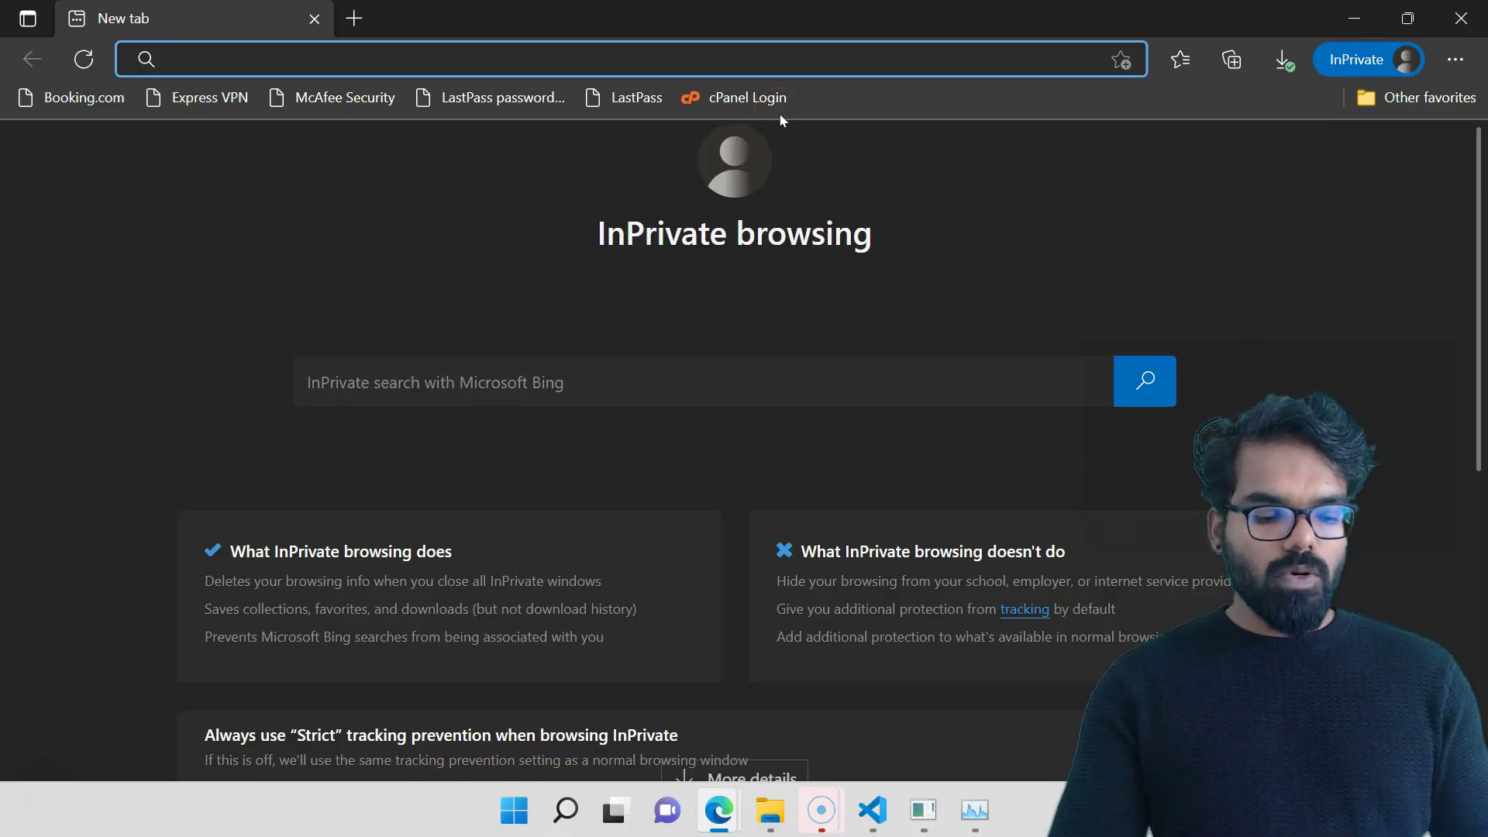
- Load the copied okta Login URL in the InPrivate window and continue past the ngrok warning
key(ctrl+v)
key(Return)
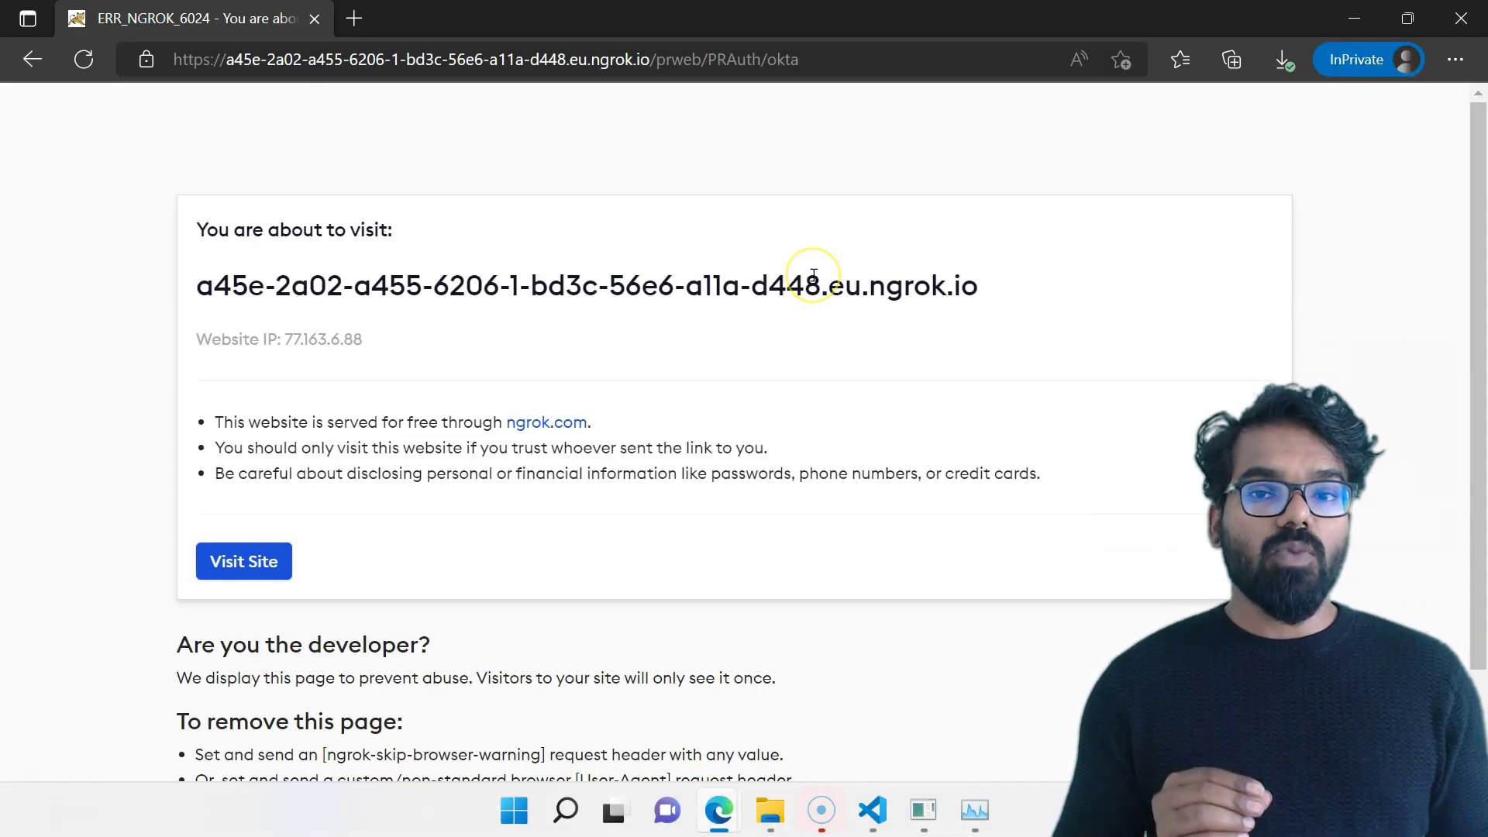
click(275, 563)
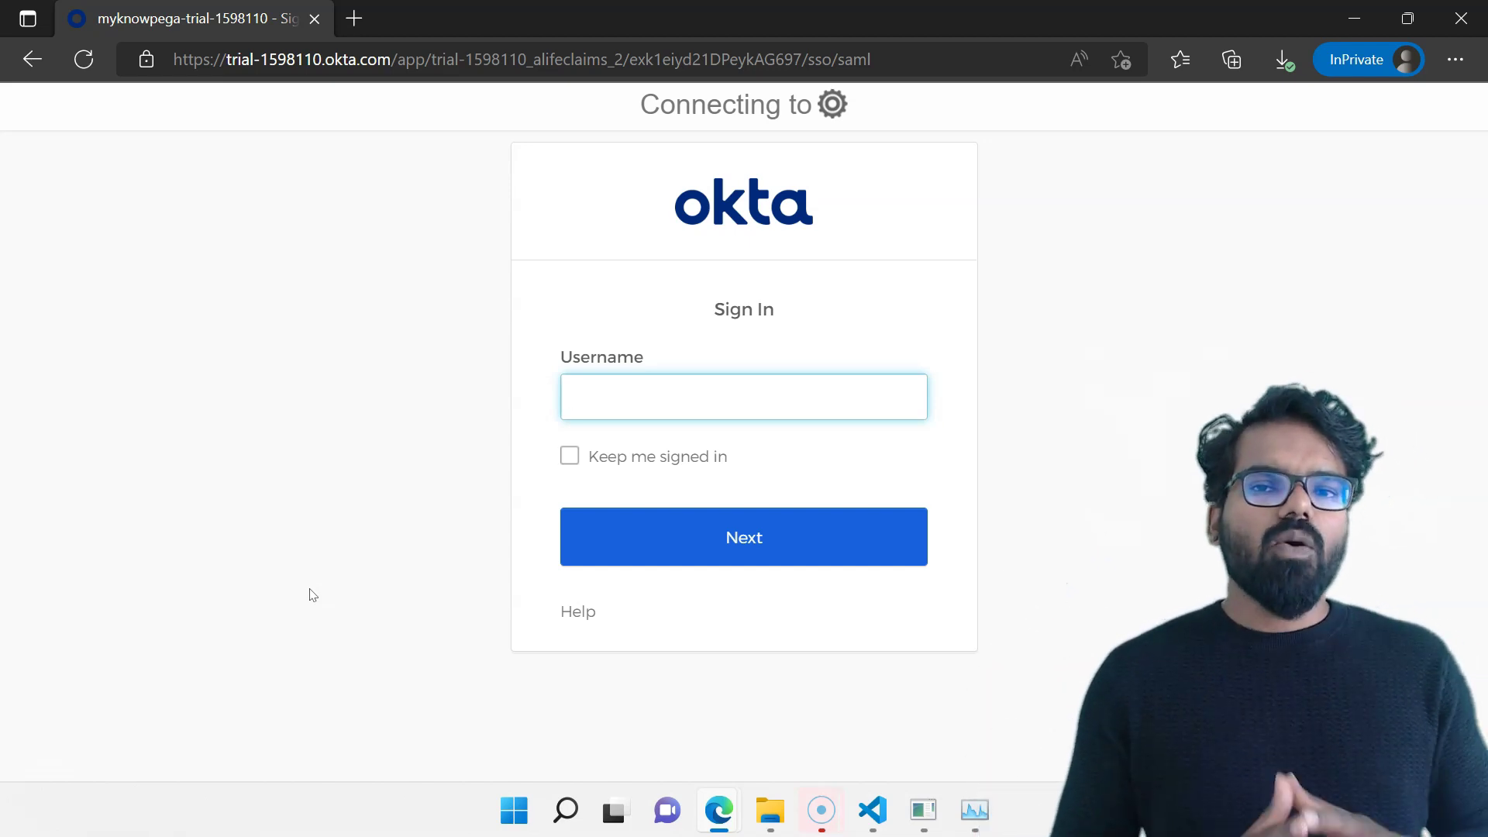
- Sign in to Okta with the username and an Okta Verify code to reach the ClaimsApp home
key(ctrl+v)
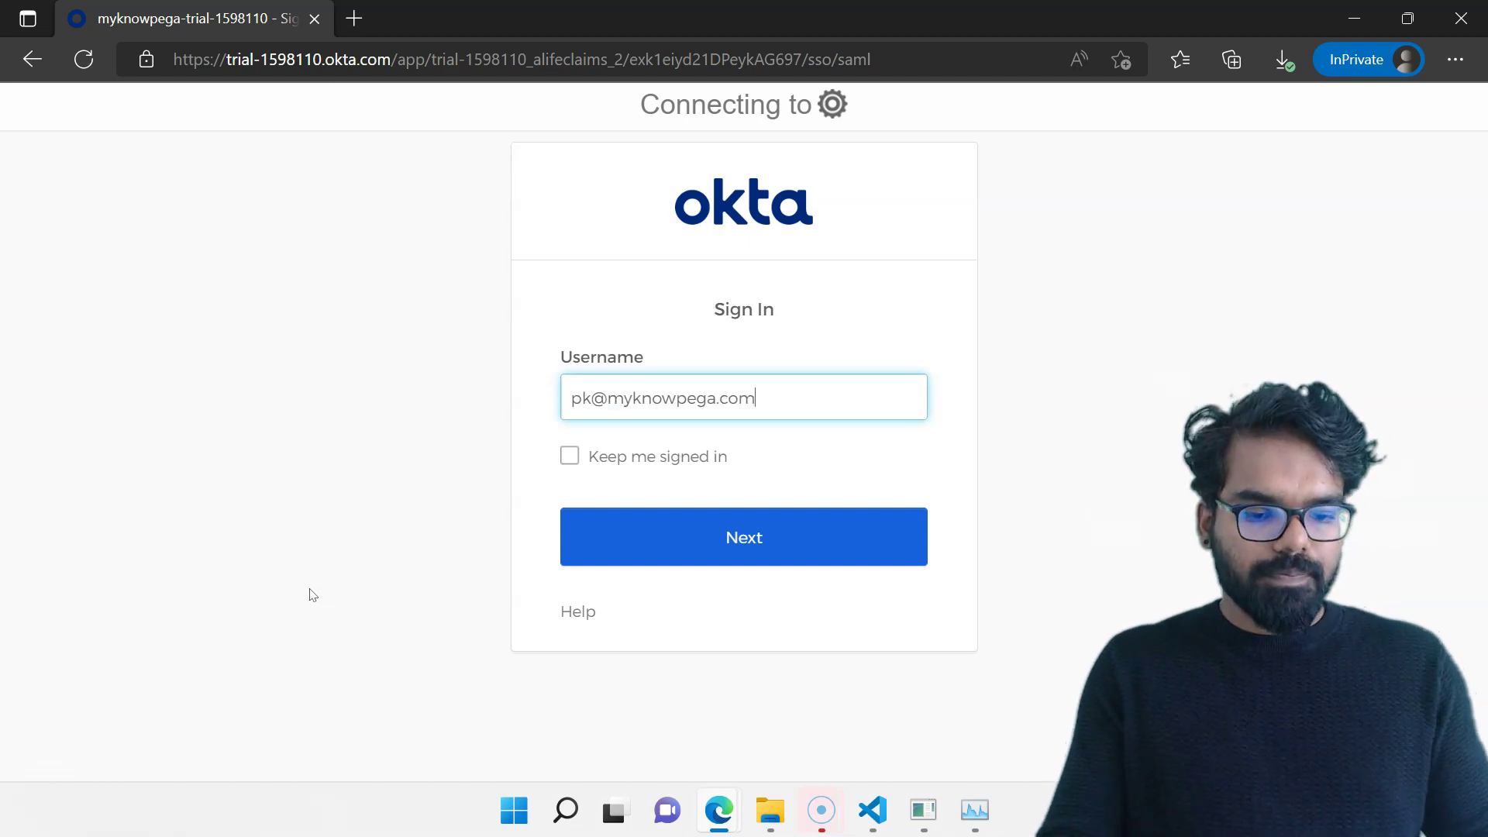
key(Return)
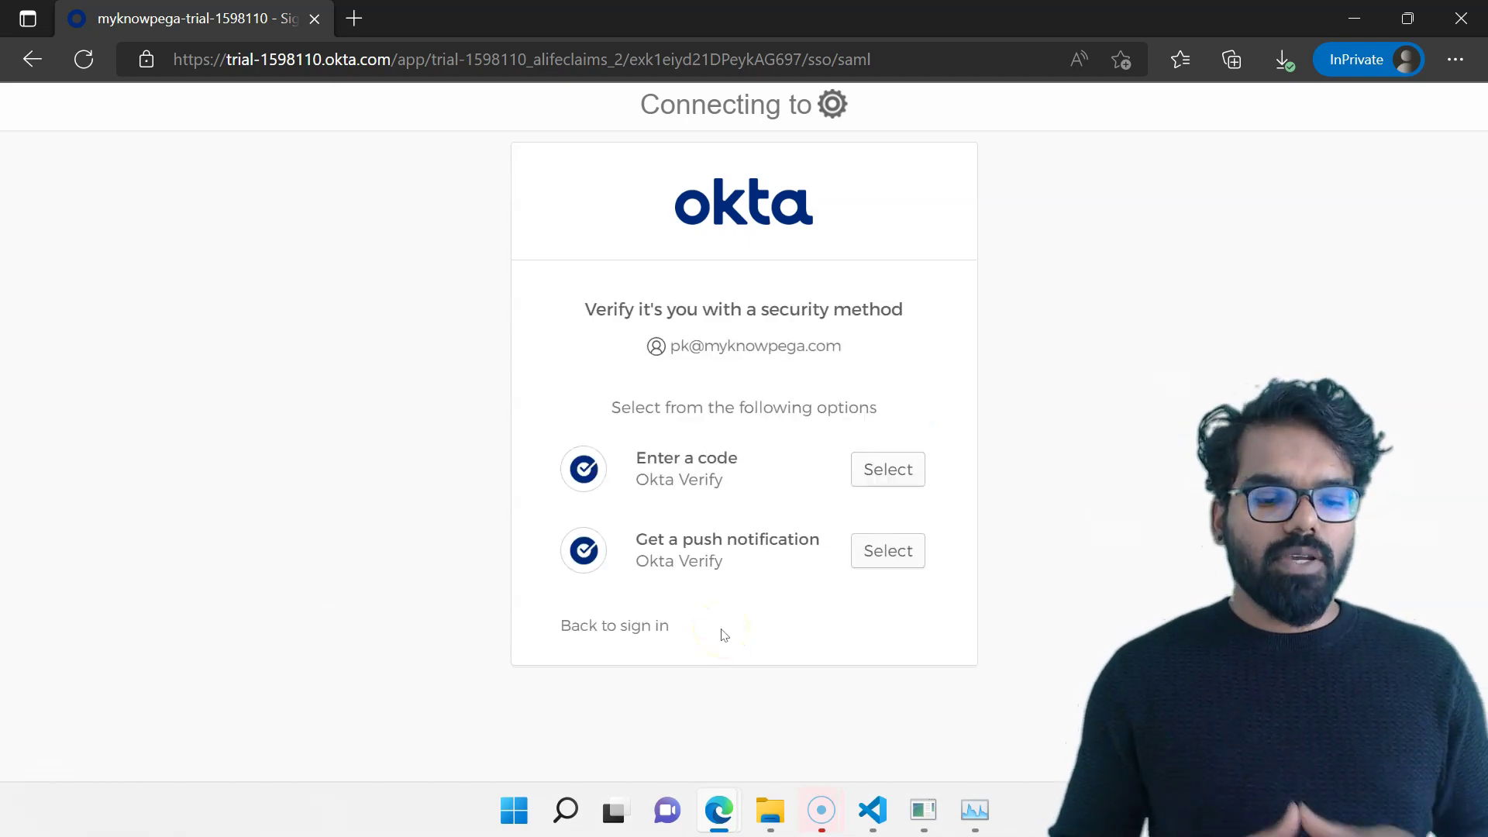
click(888, 468)
click(793, 540)
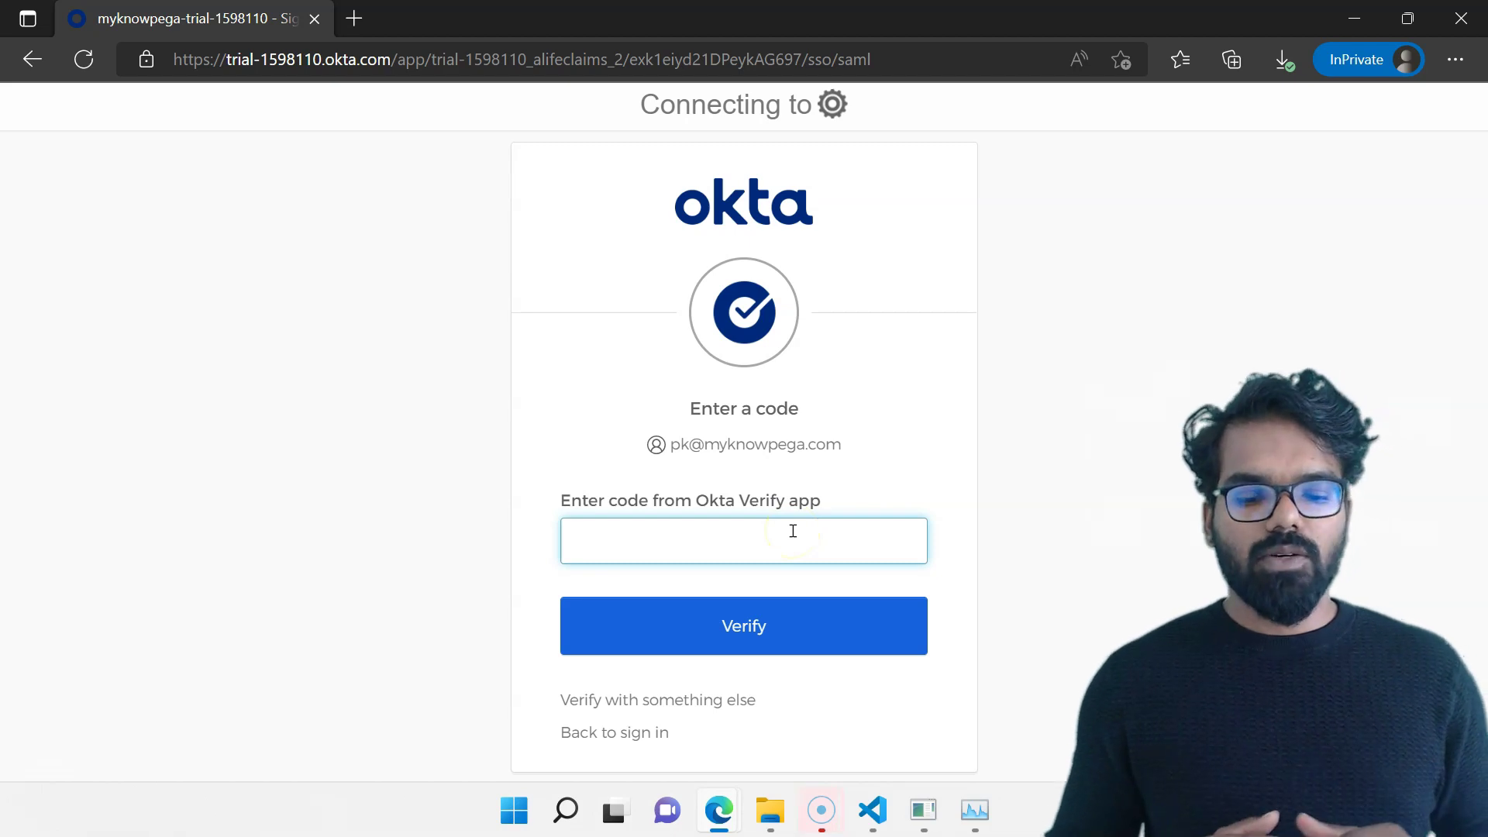
click(758, 623)
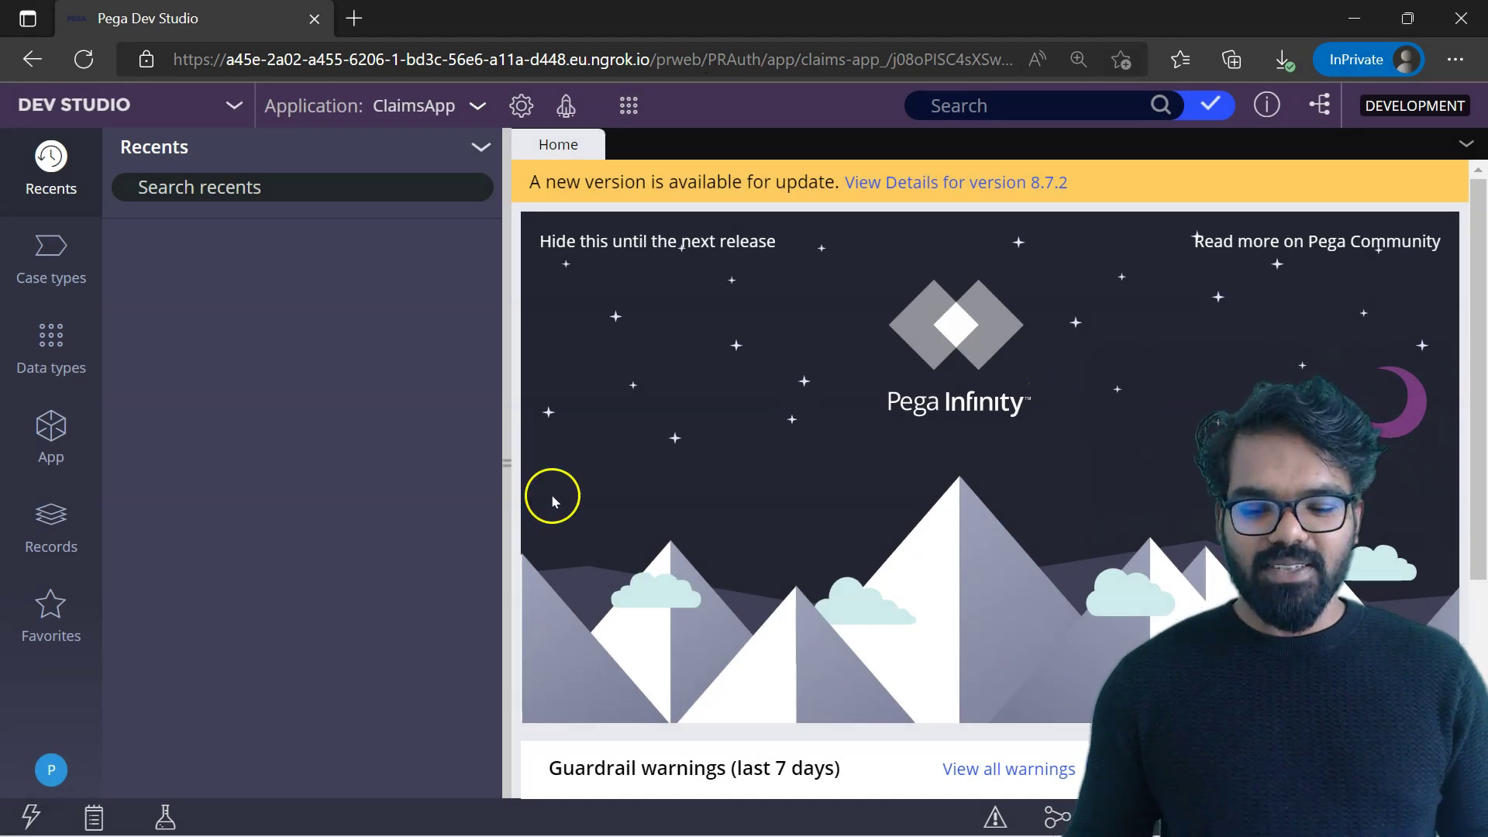
- Open the signed-in operator's Operator ID record and scroll its Profile to the ClaimsApp access group
click(50, 763)
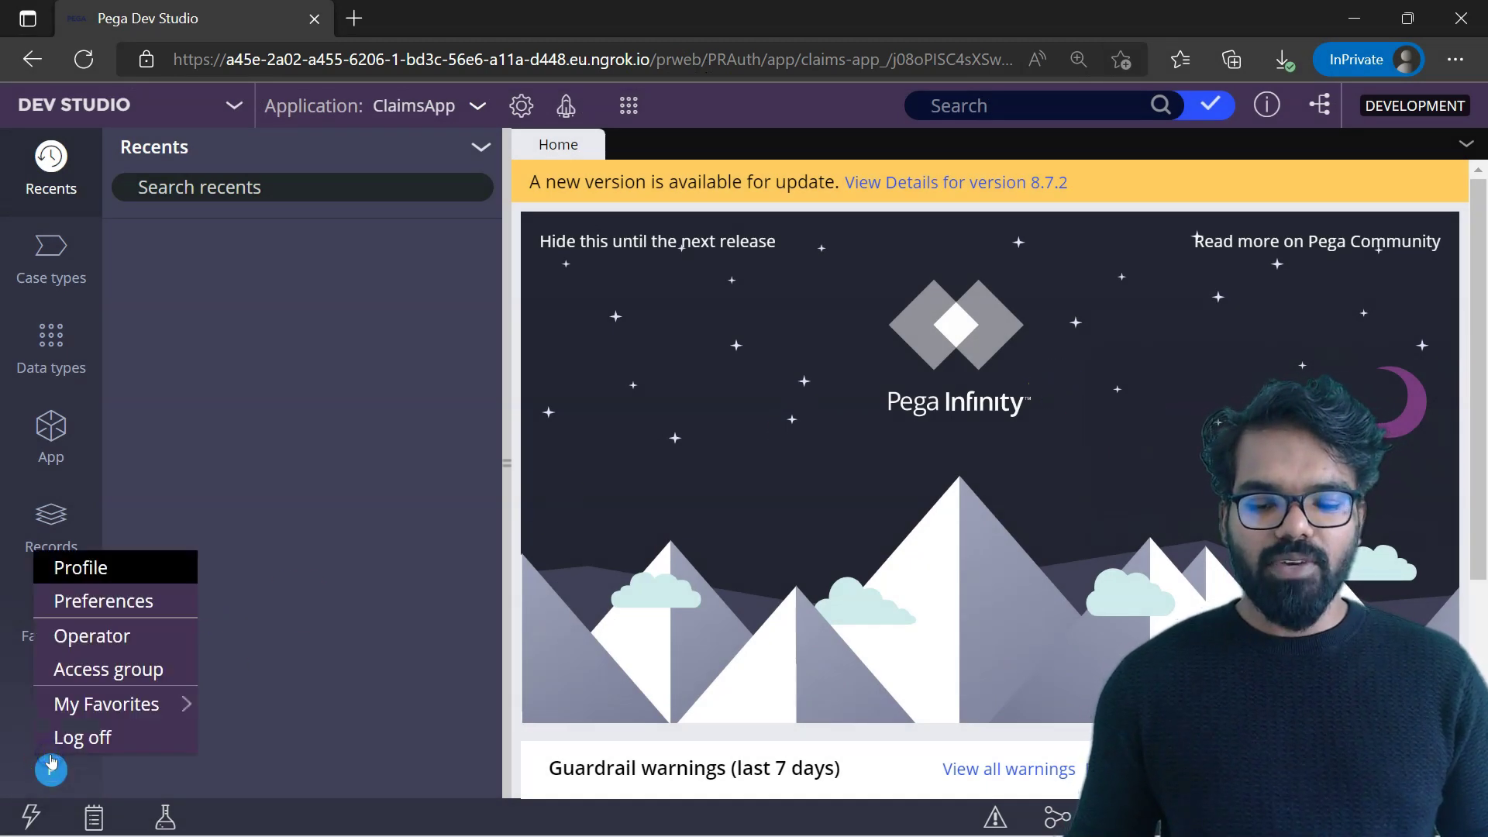
click(71, 641)
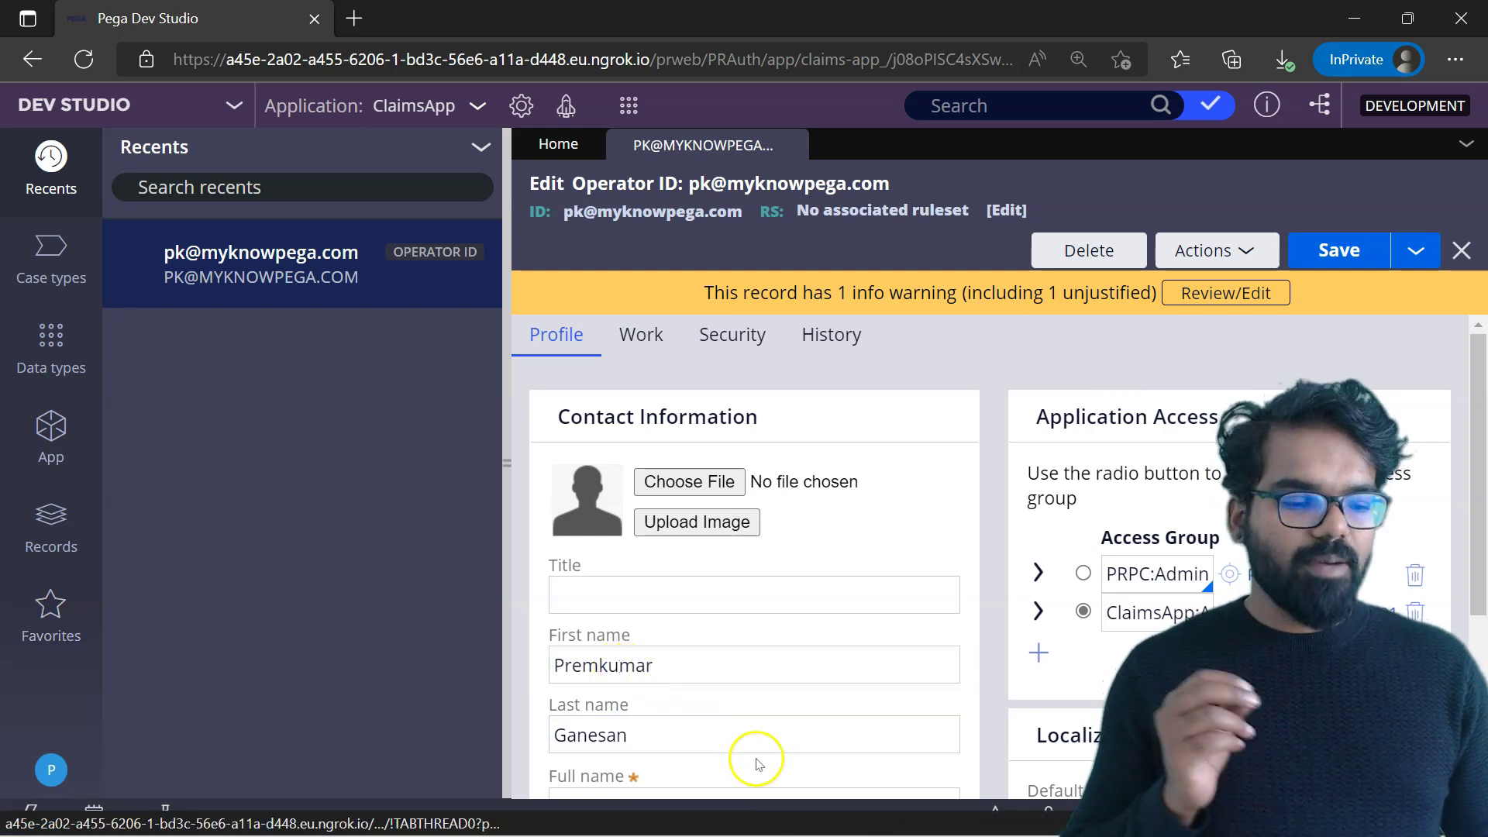
drag(1476, 534, 1481, 647)
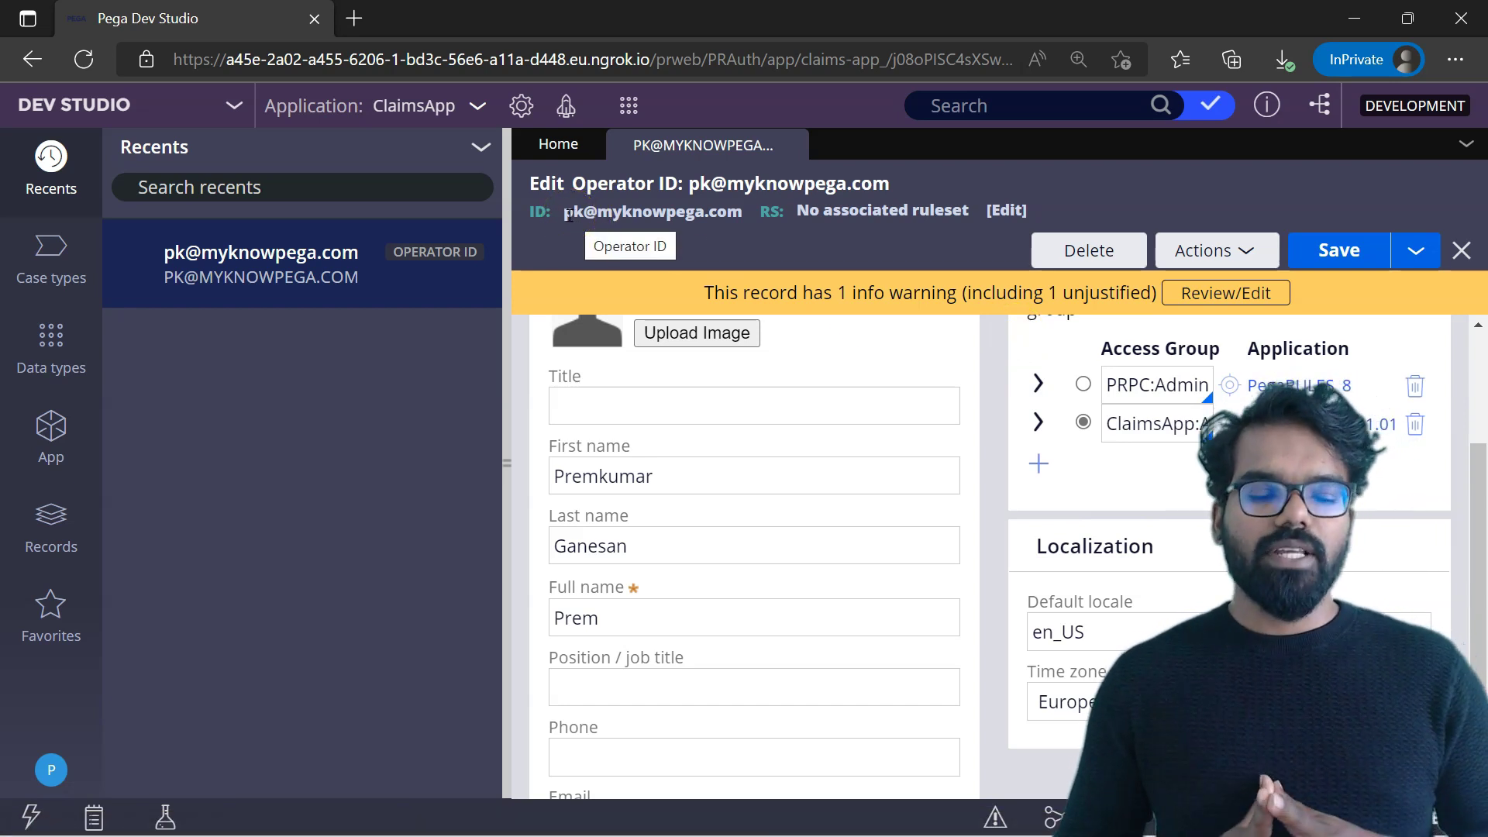
scroll(744, 542, up, 3)
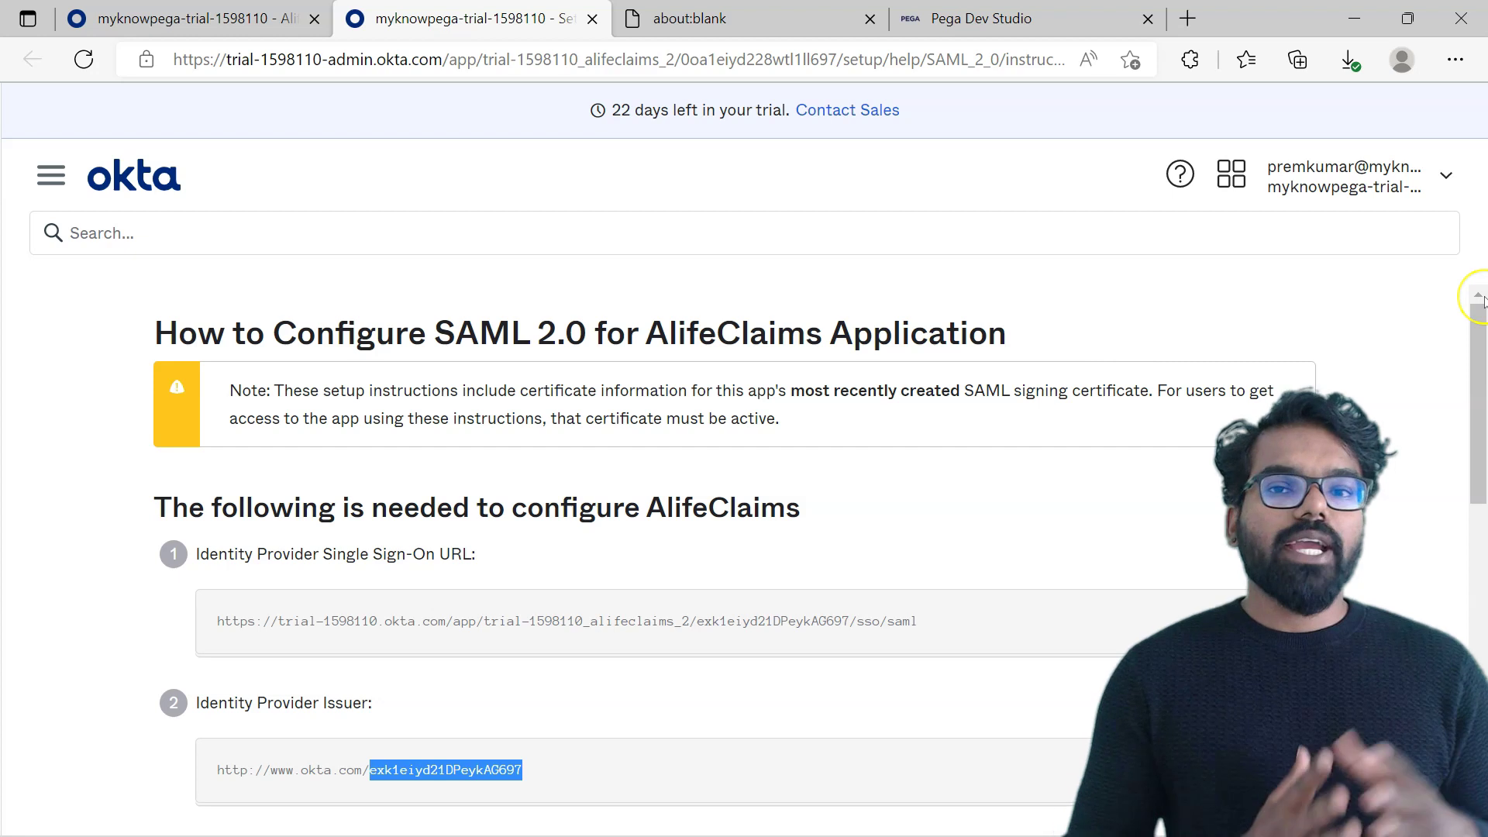
- Go to Applications, open AlifeClaims' General tab, and start editing its SAML Settings
click(50, 175)
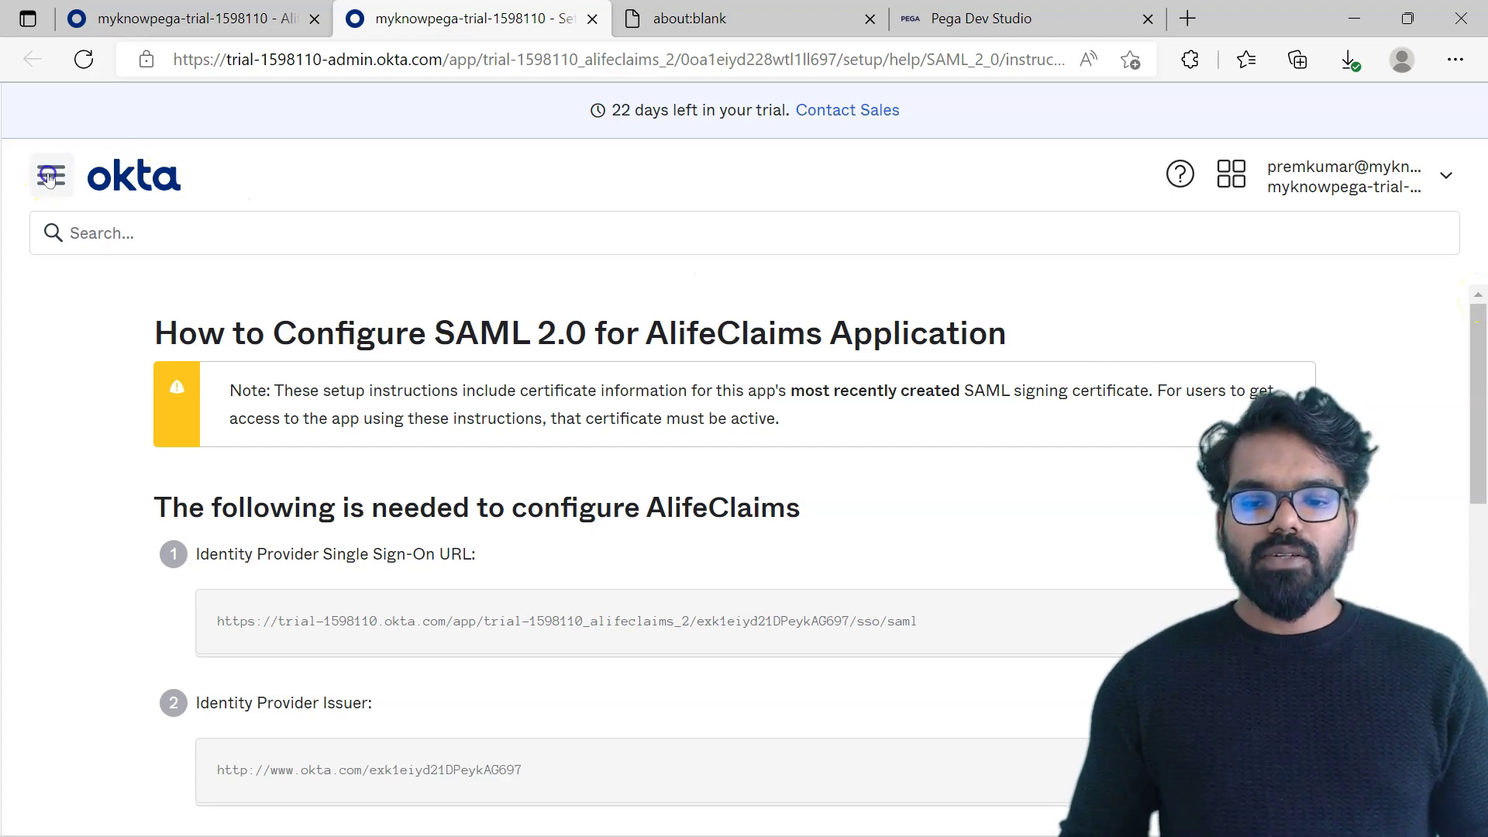
click(115, 339)
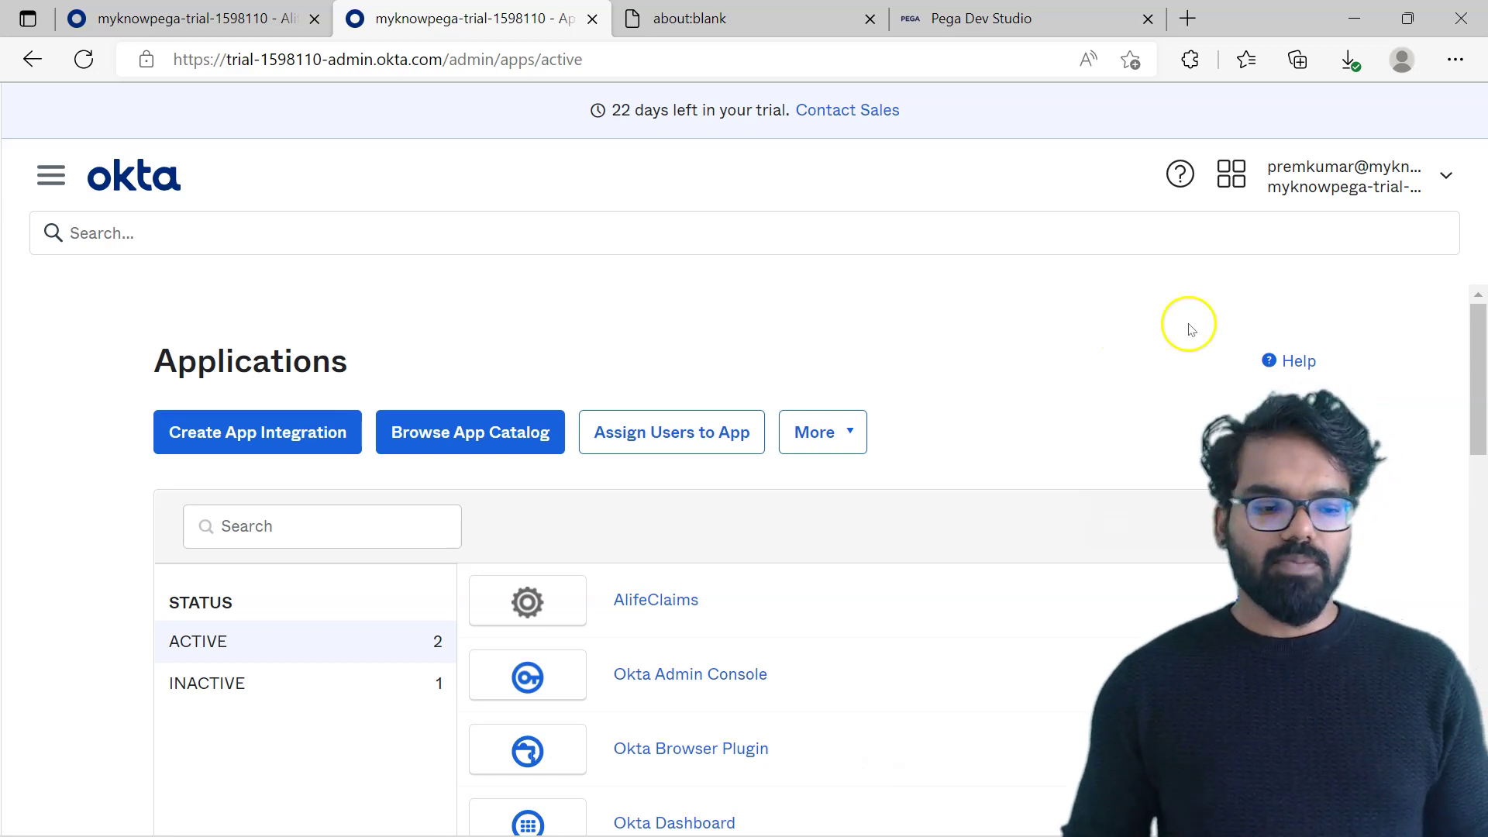
click(651, 603)
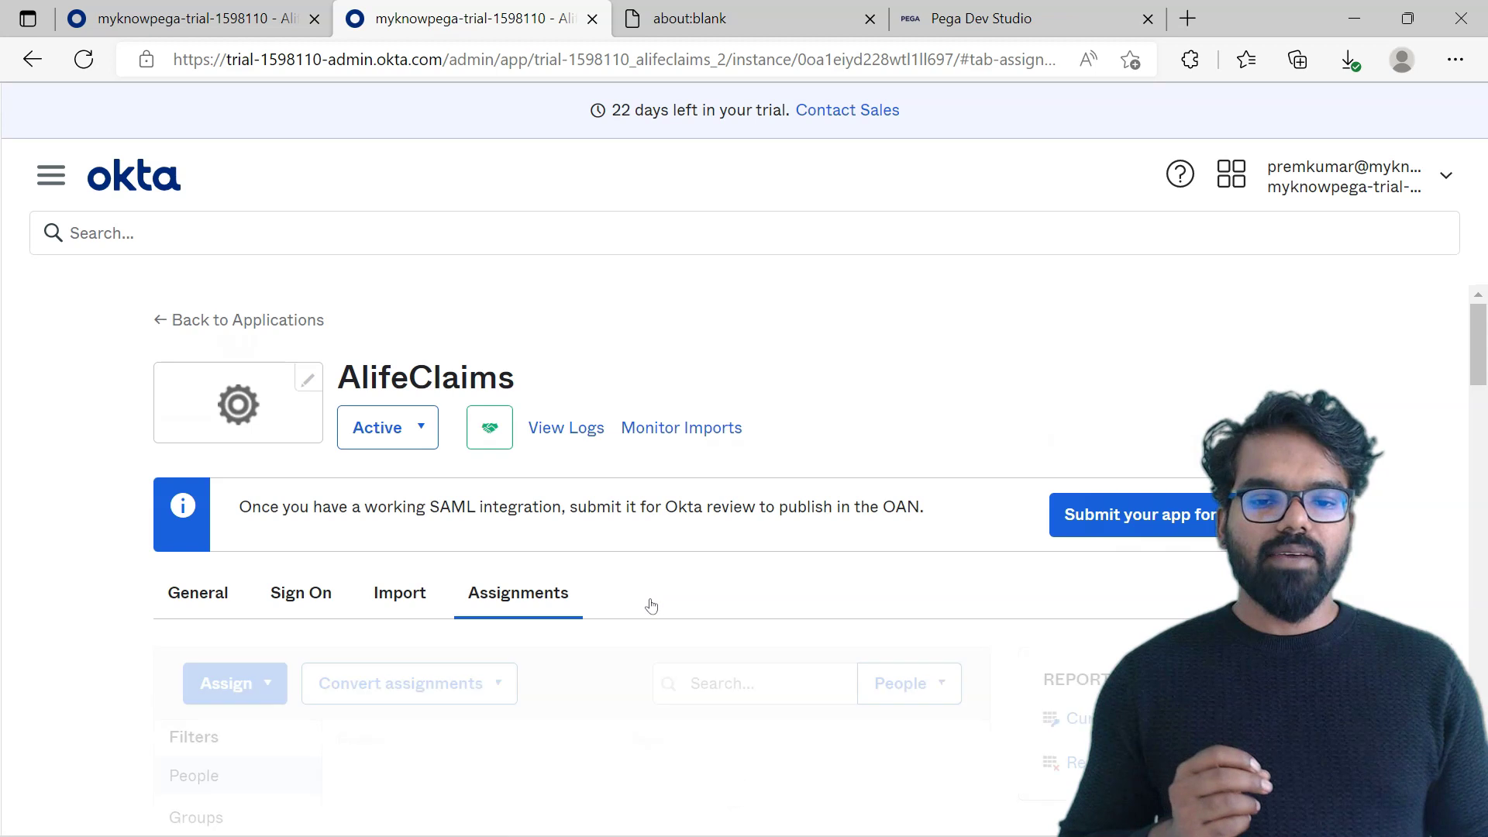
click(203, 593)
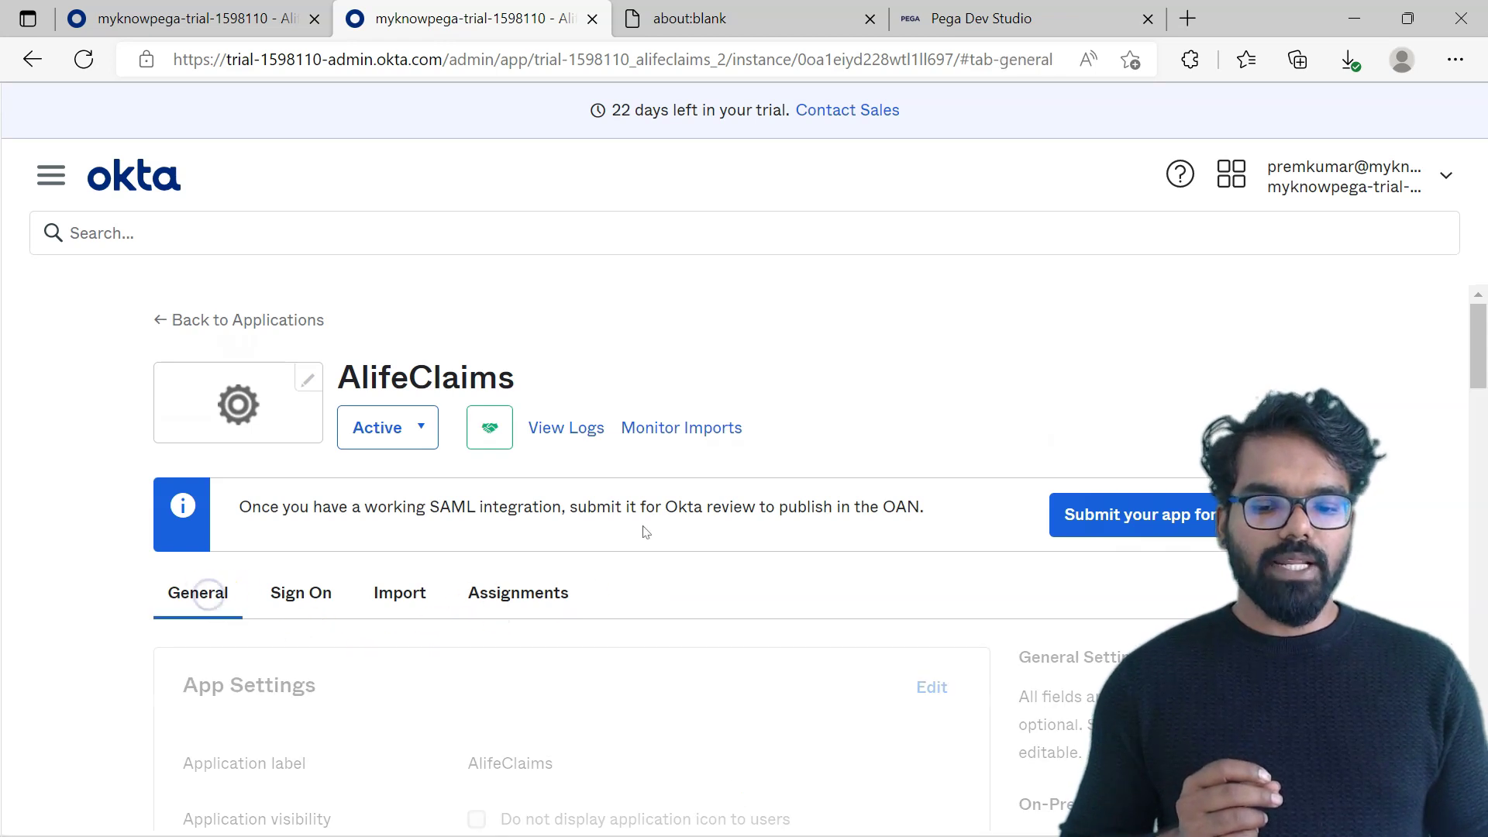
drag(1477, 333, 1480, 471)
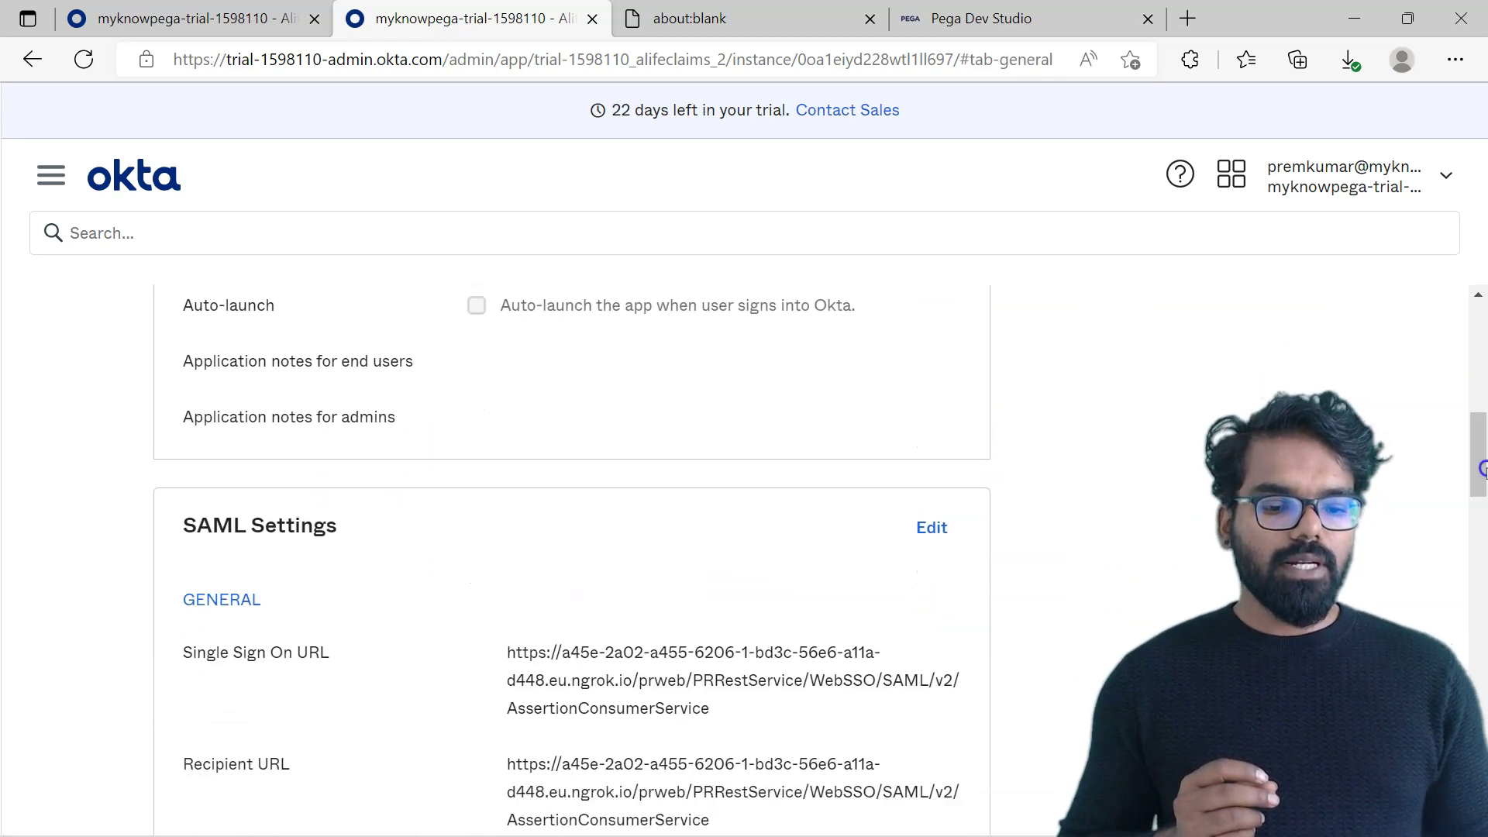
click(934, 531)
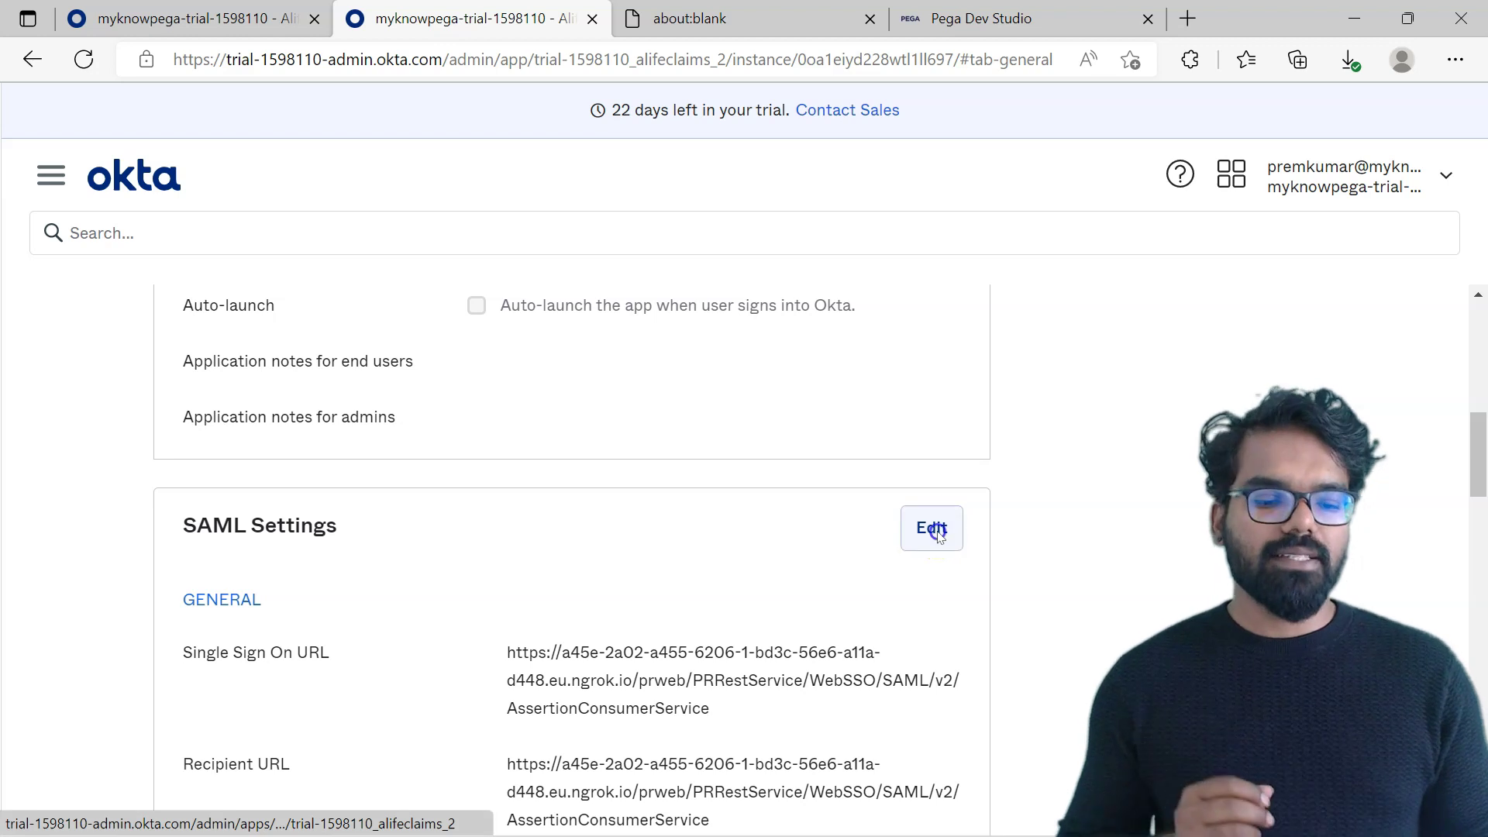
- Add attribute statements firstName = user.firstName, lastName and email, then save the SAML configuration
drag(1481, 432, 1481, 496)
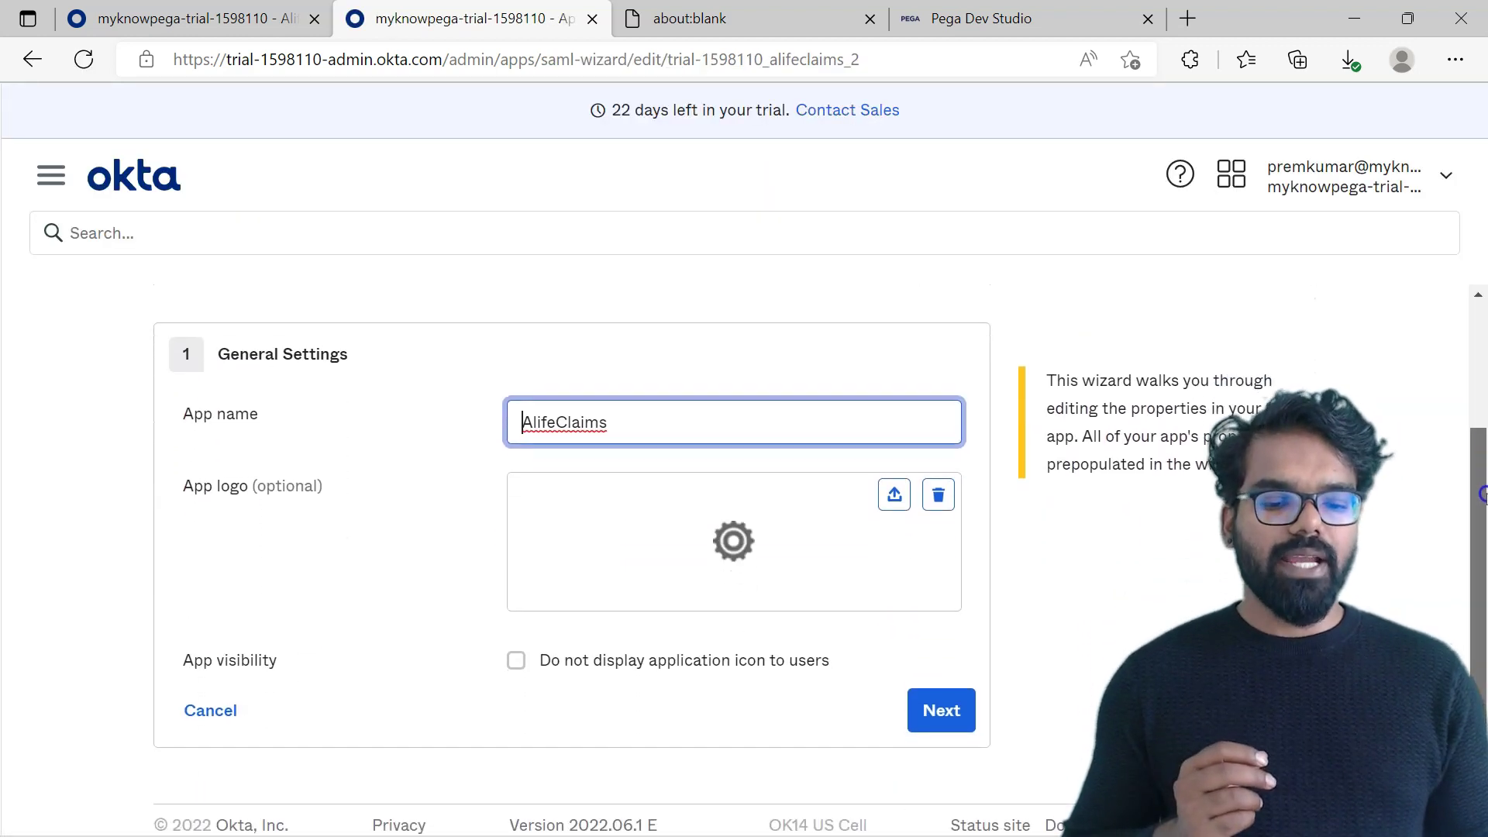
click(947, 706)
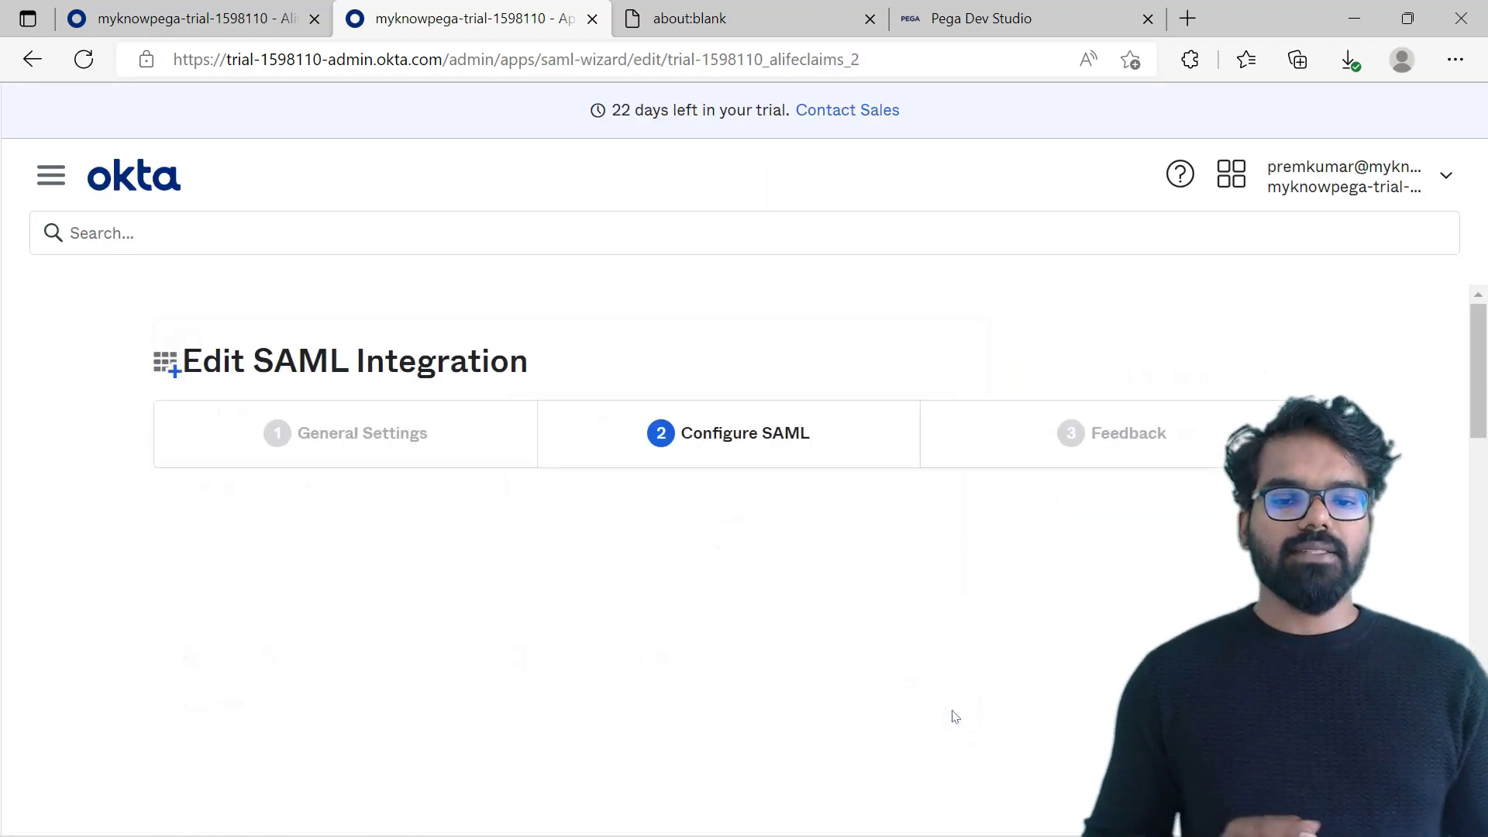
drag(1481, 412, 1481, 636)
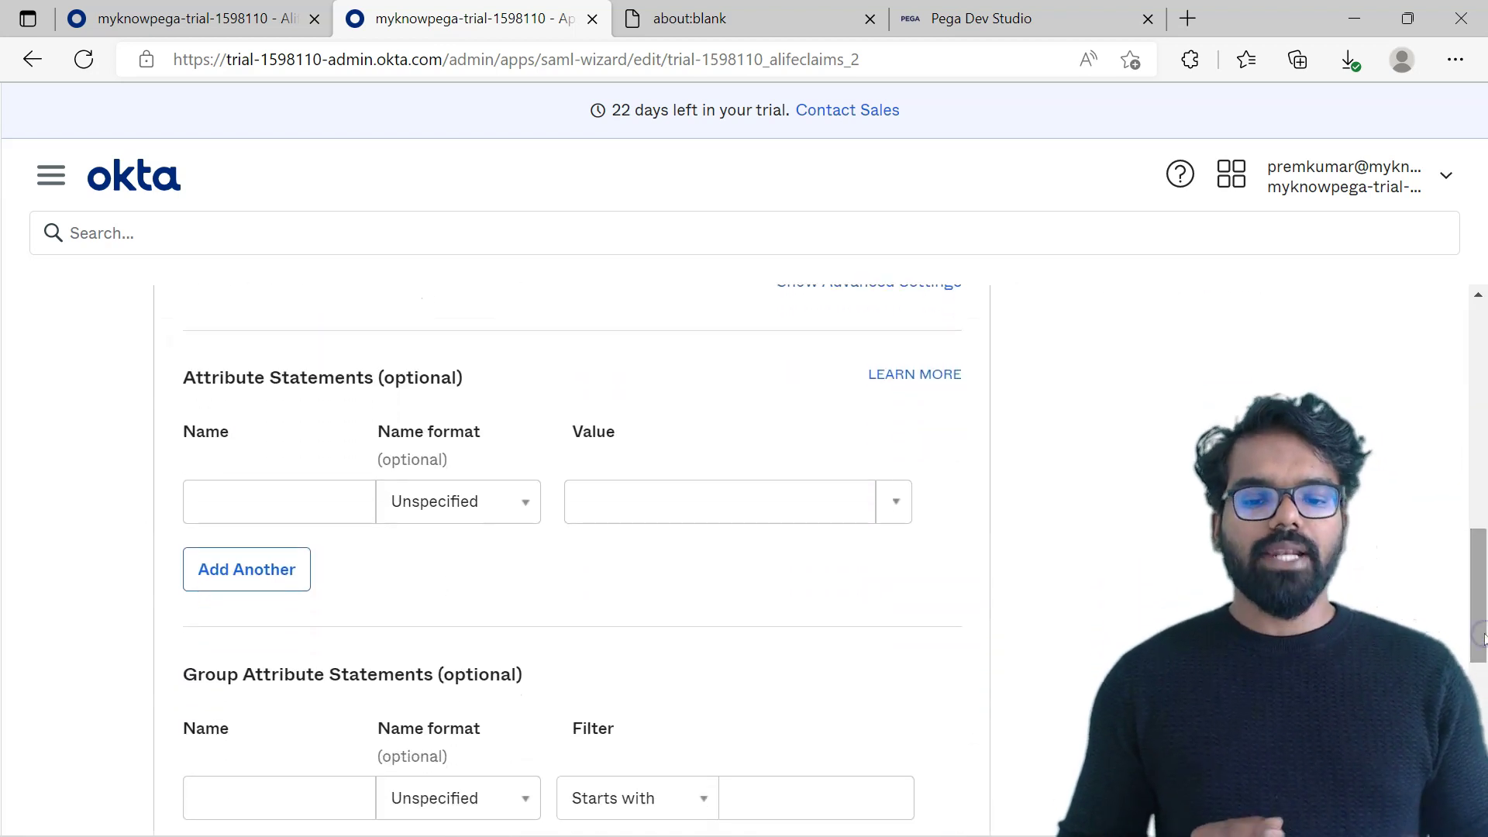
click(340, 501)
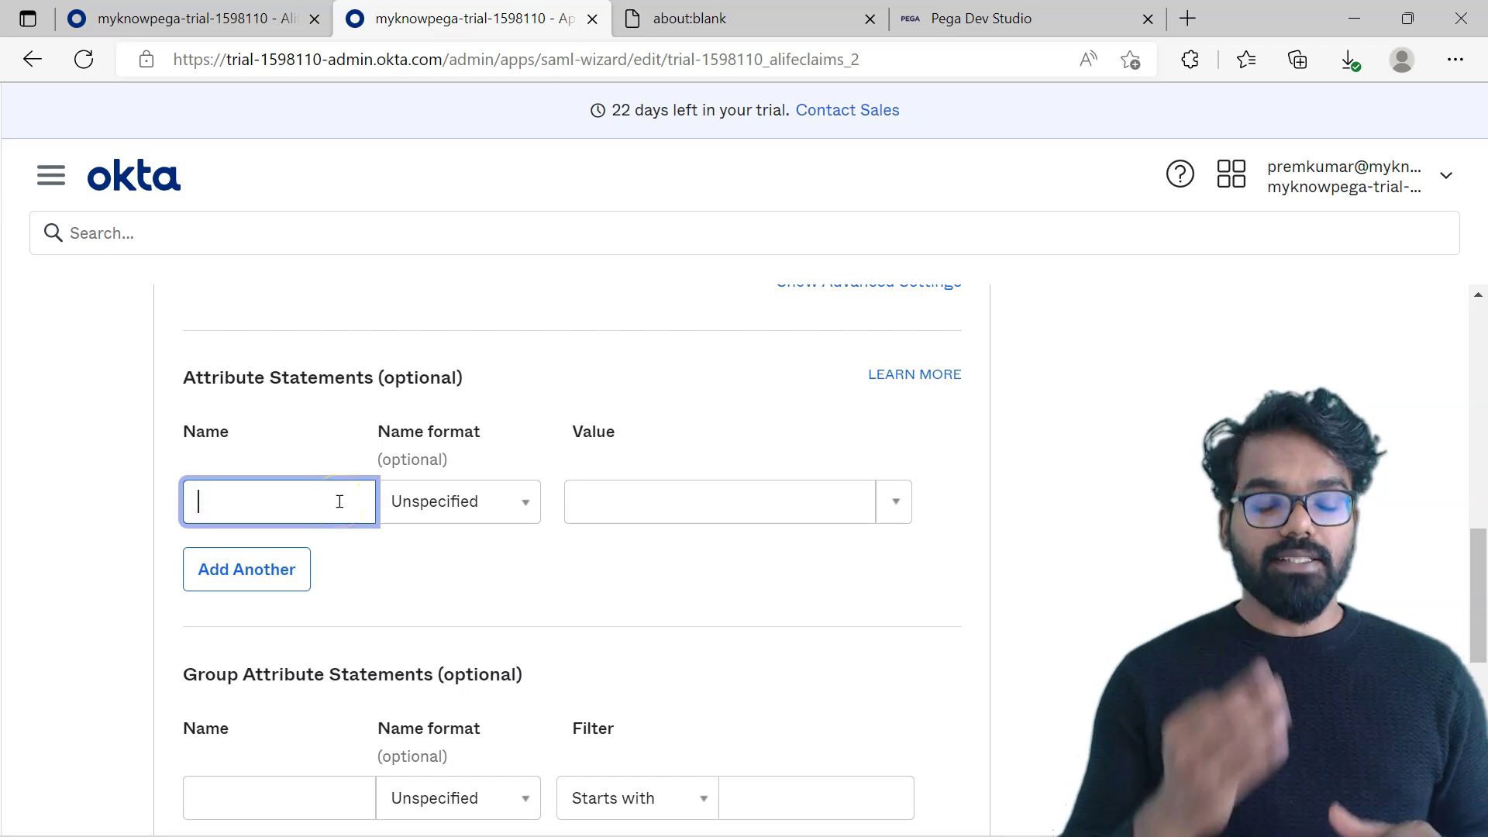
text(firstName)
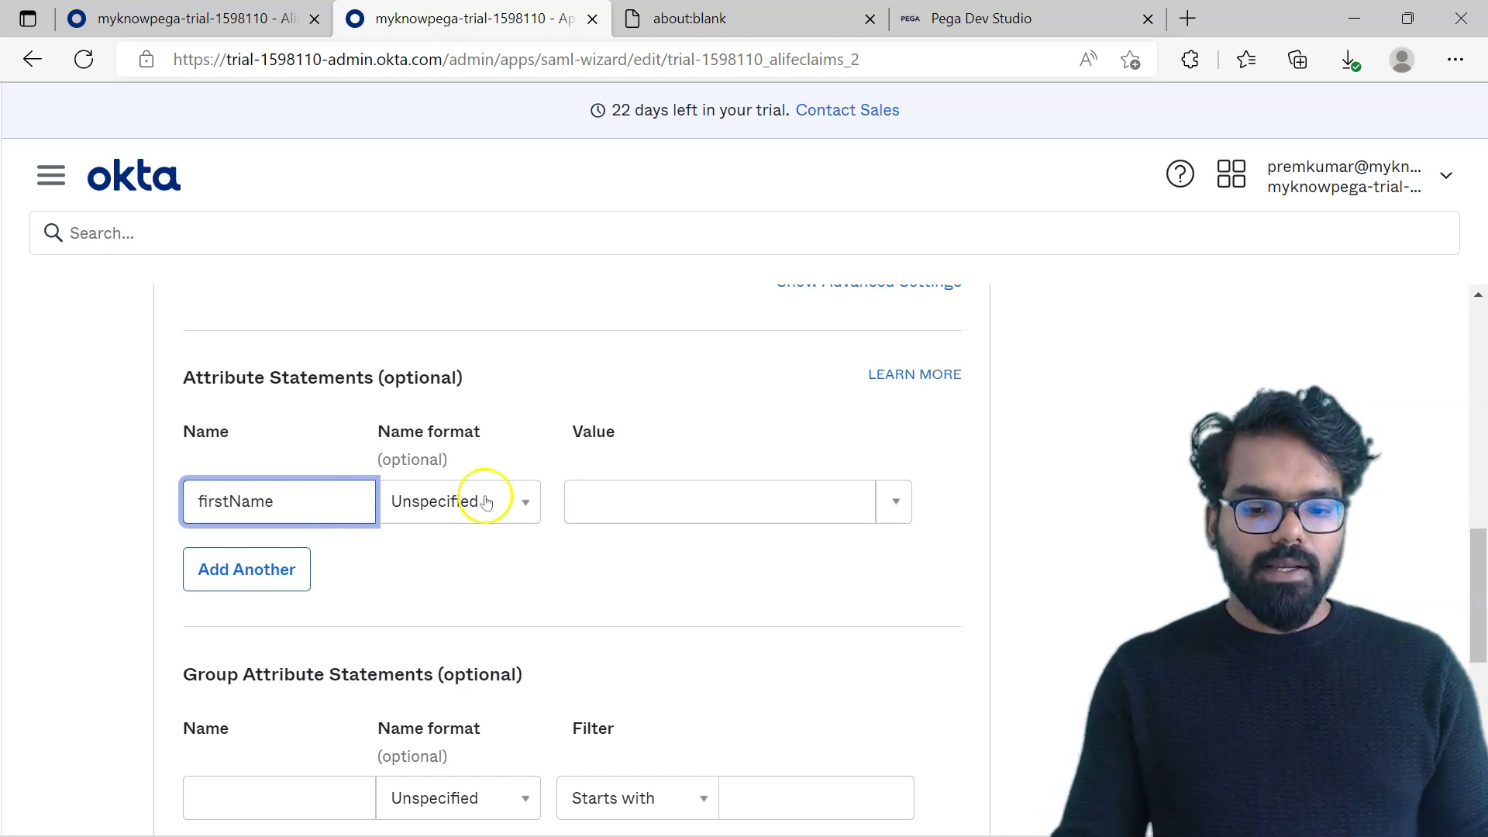
click(611, 496)
click(896, 503)
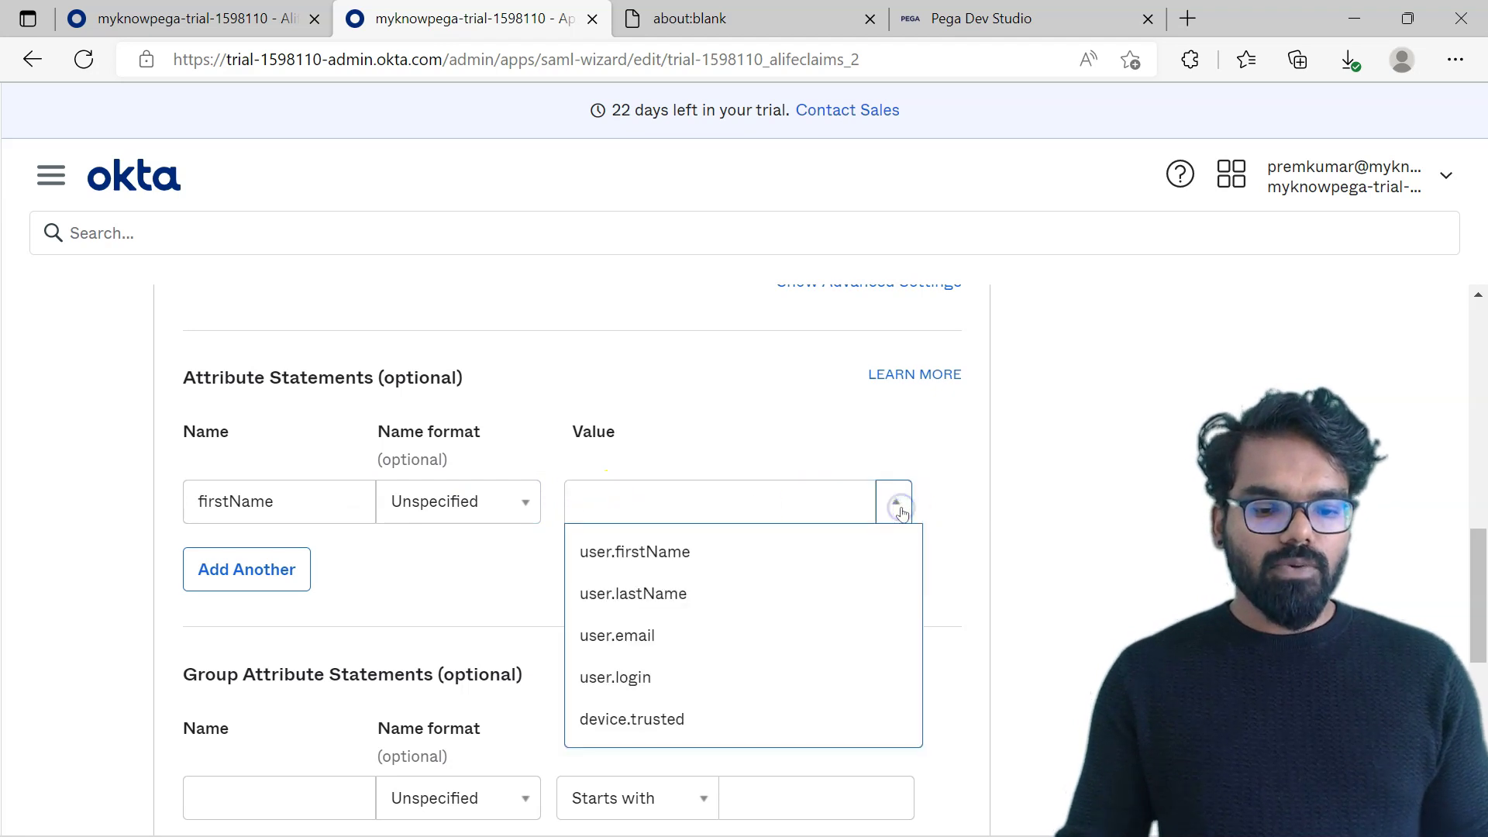
click(674, 549)
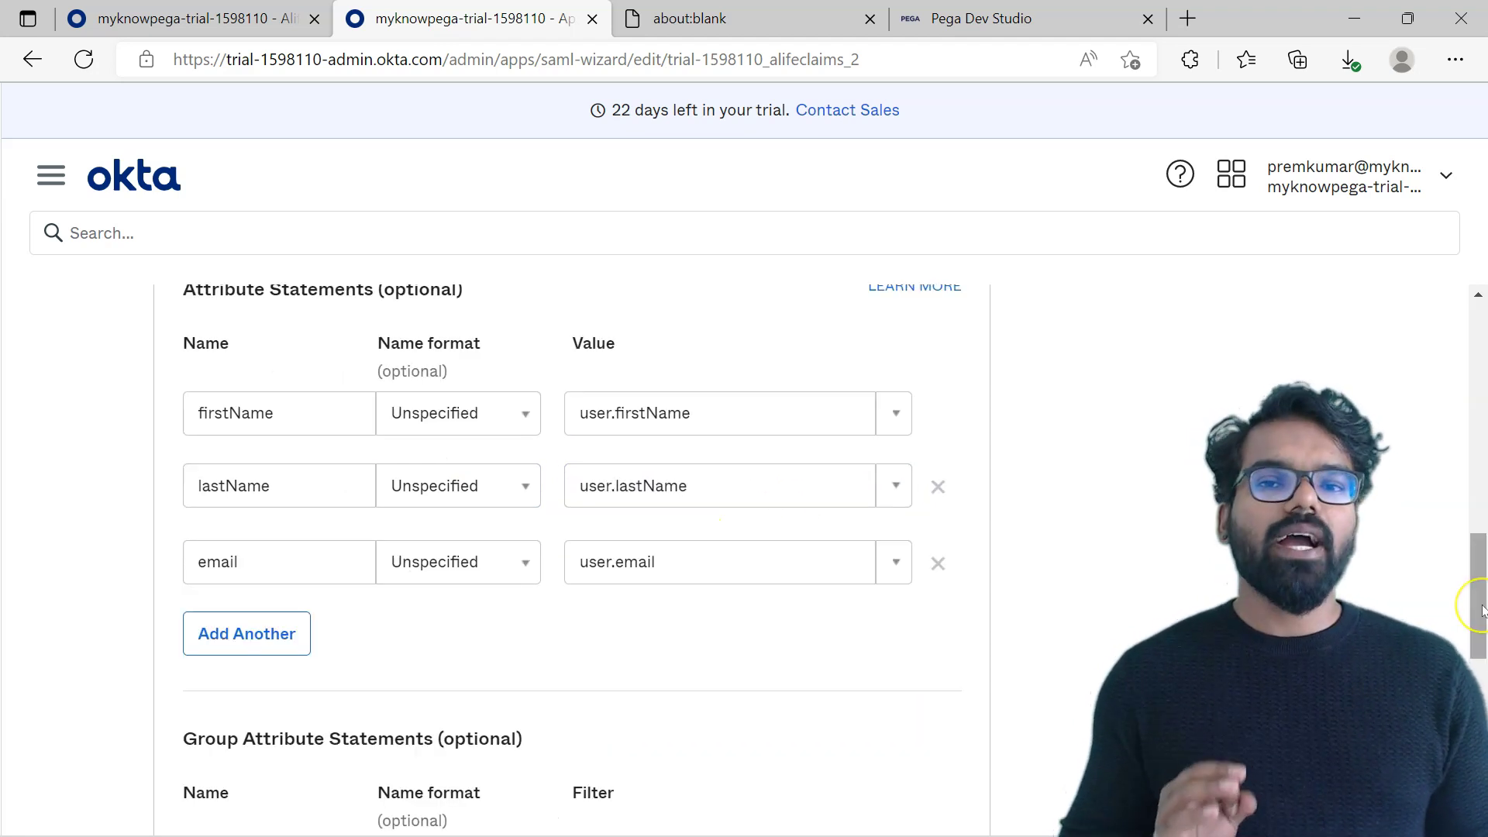
scroll(1482, 610, down, 10)
click(952, 670)
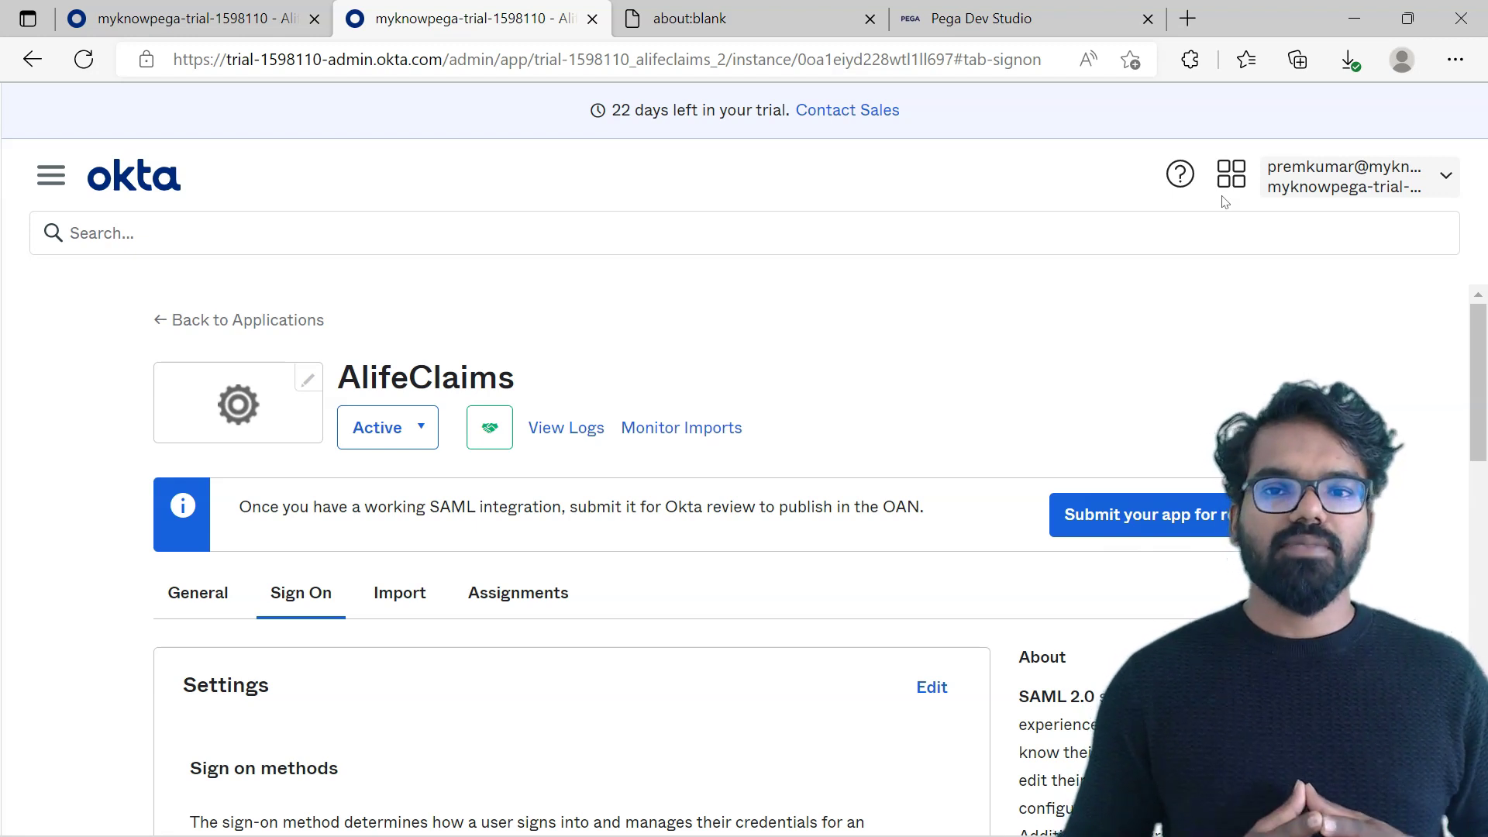
- Show the okta service's Mapping settings and launch SAML-tracer, minimized to capture traffic in the background
click(620, 237)
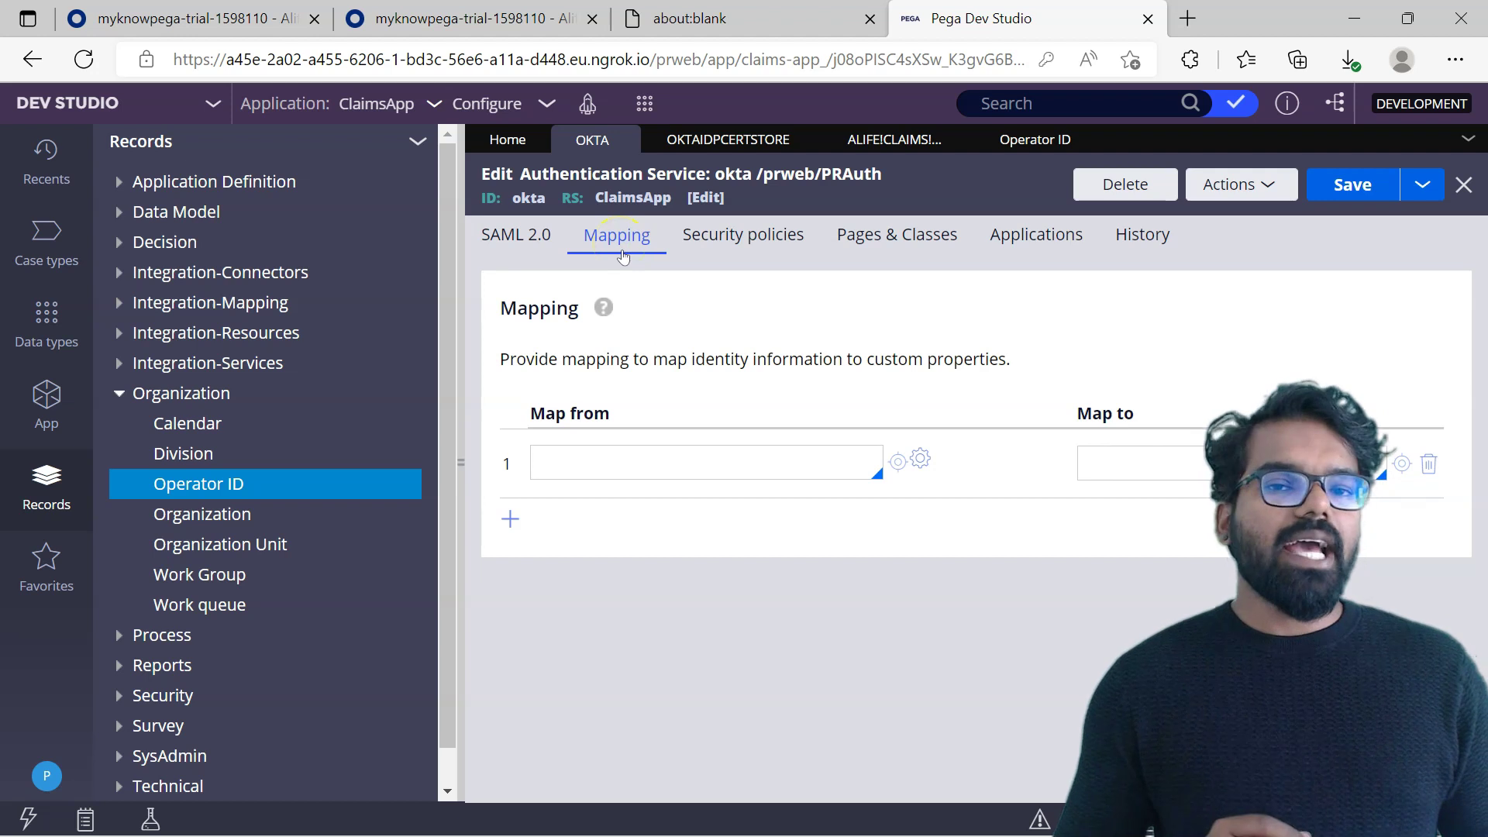
click(543, 199)
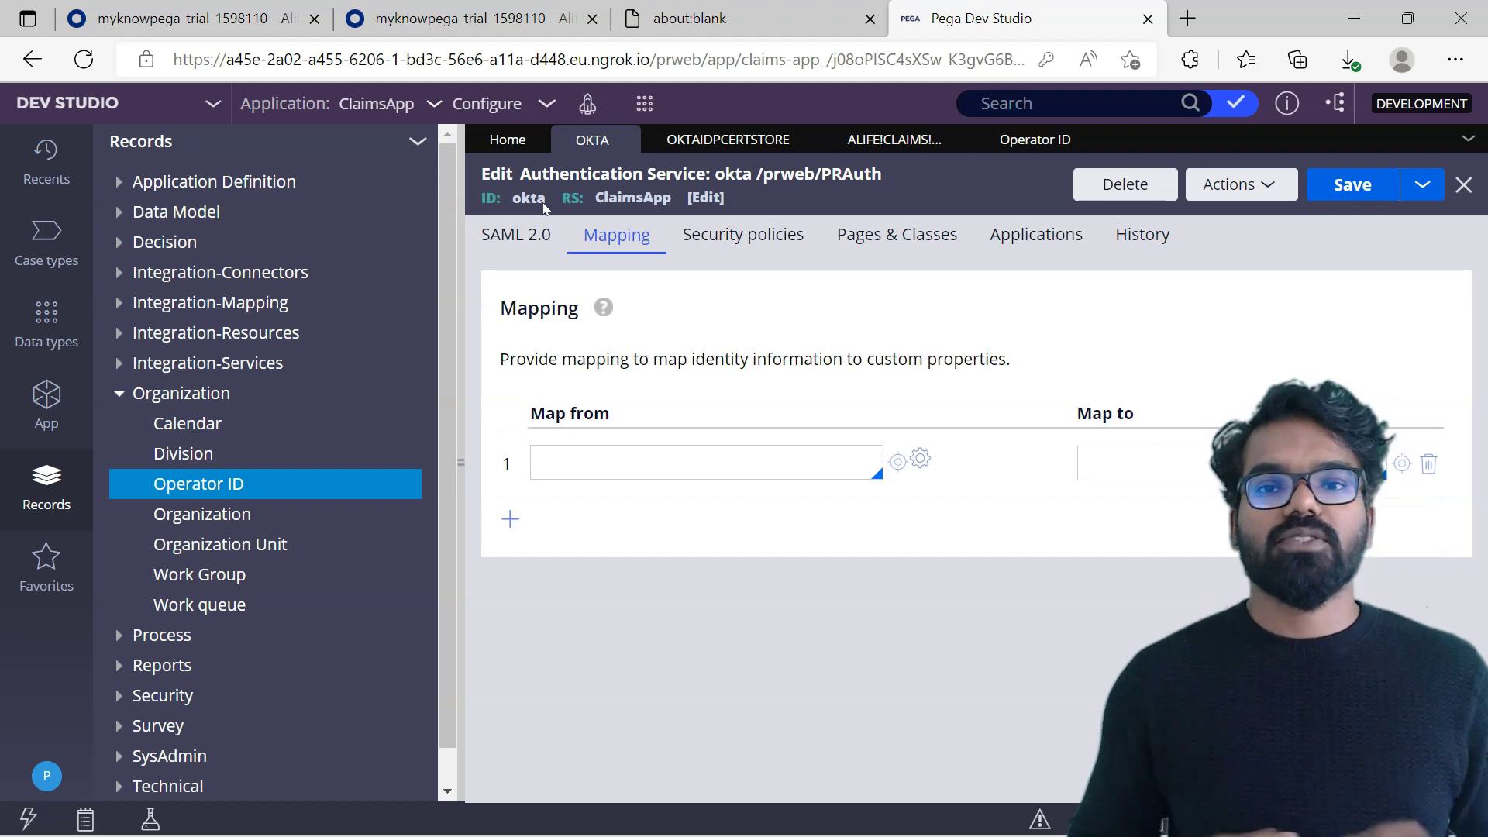
click(1190, 62)
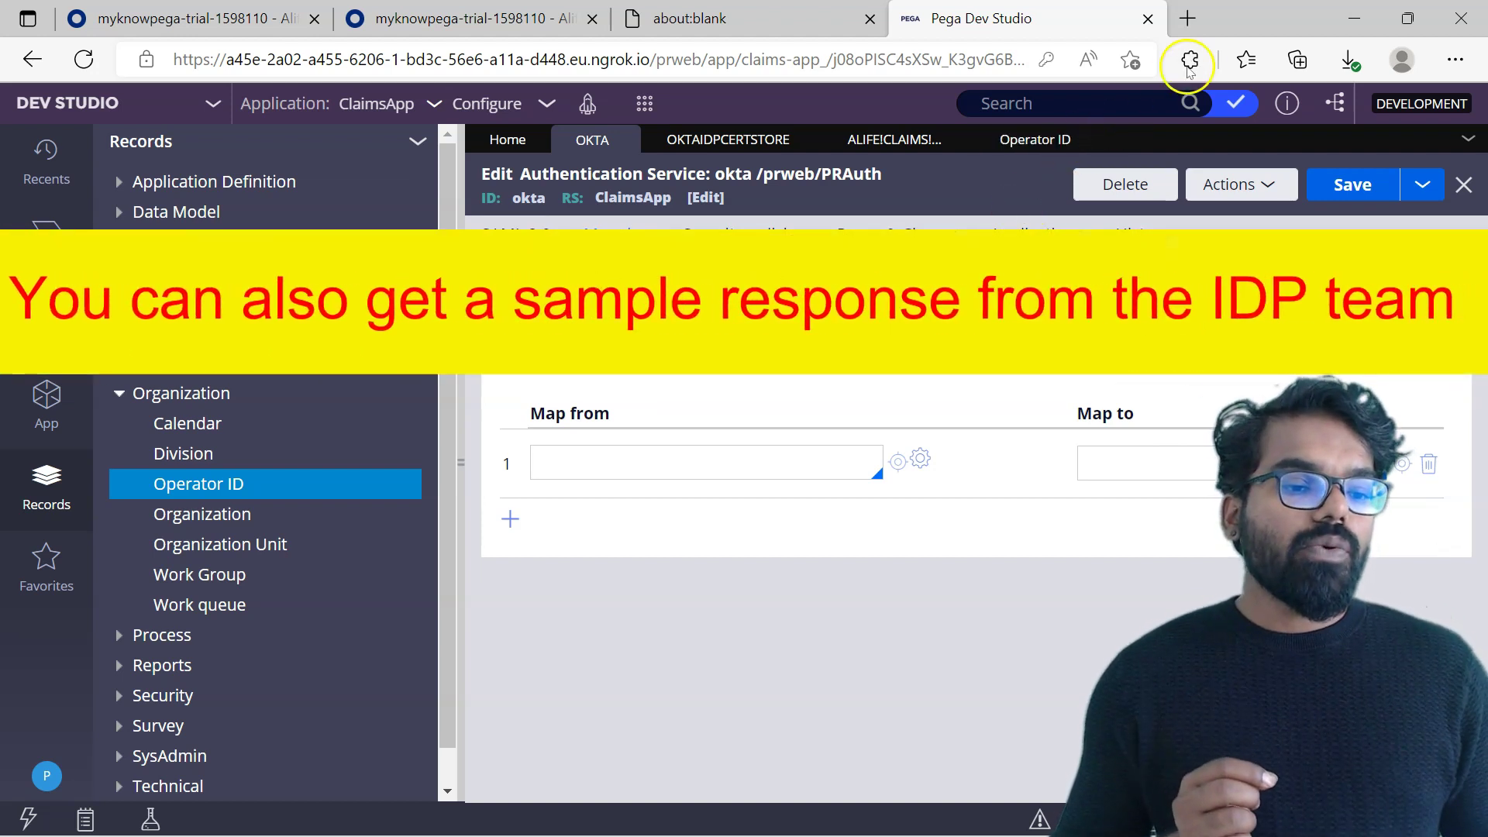
click(1189, 62)
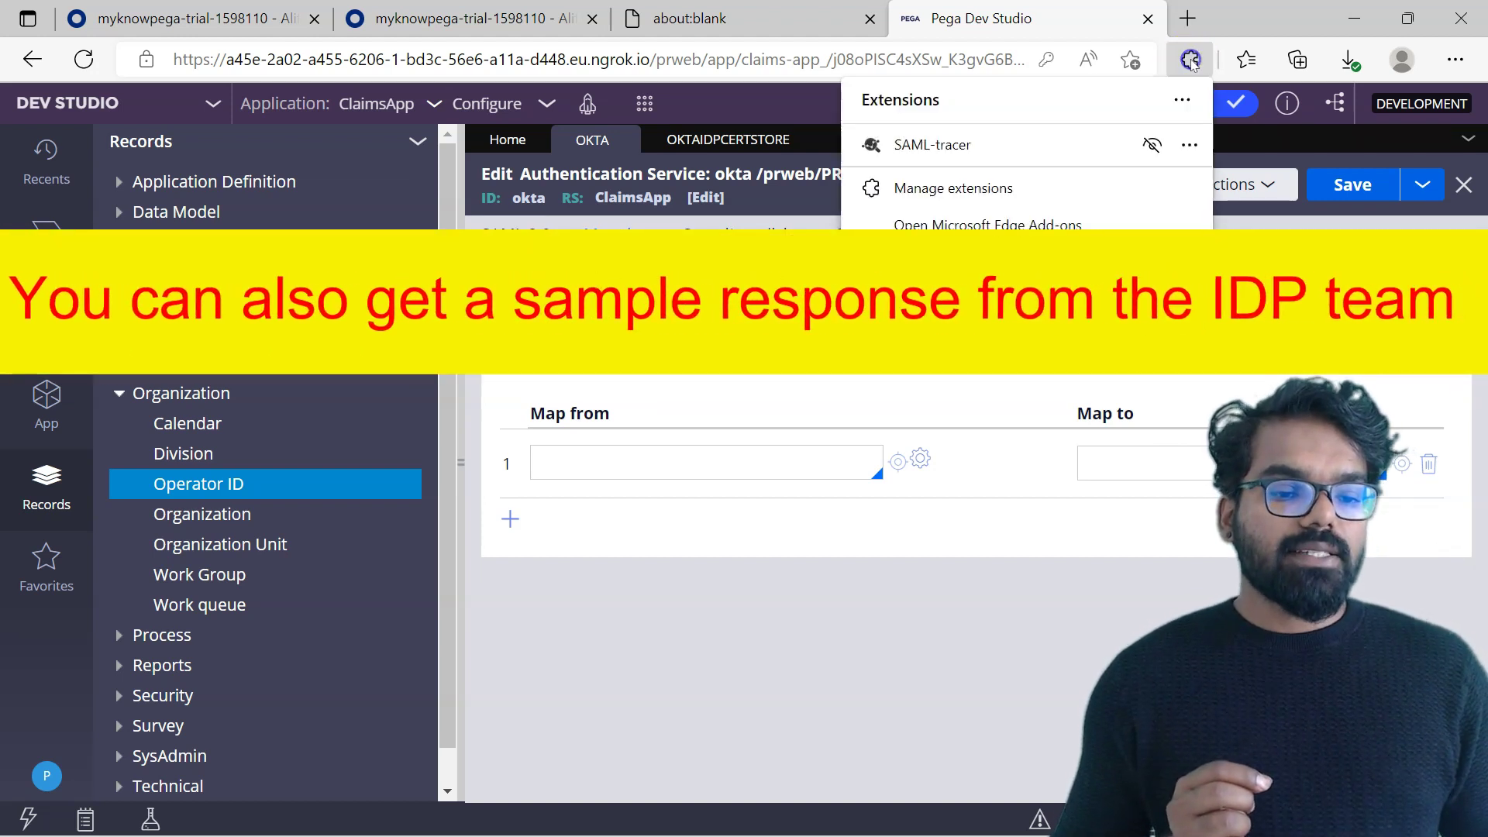
click(978, 146)
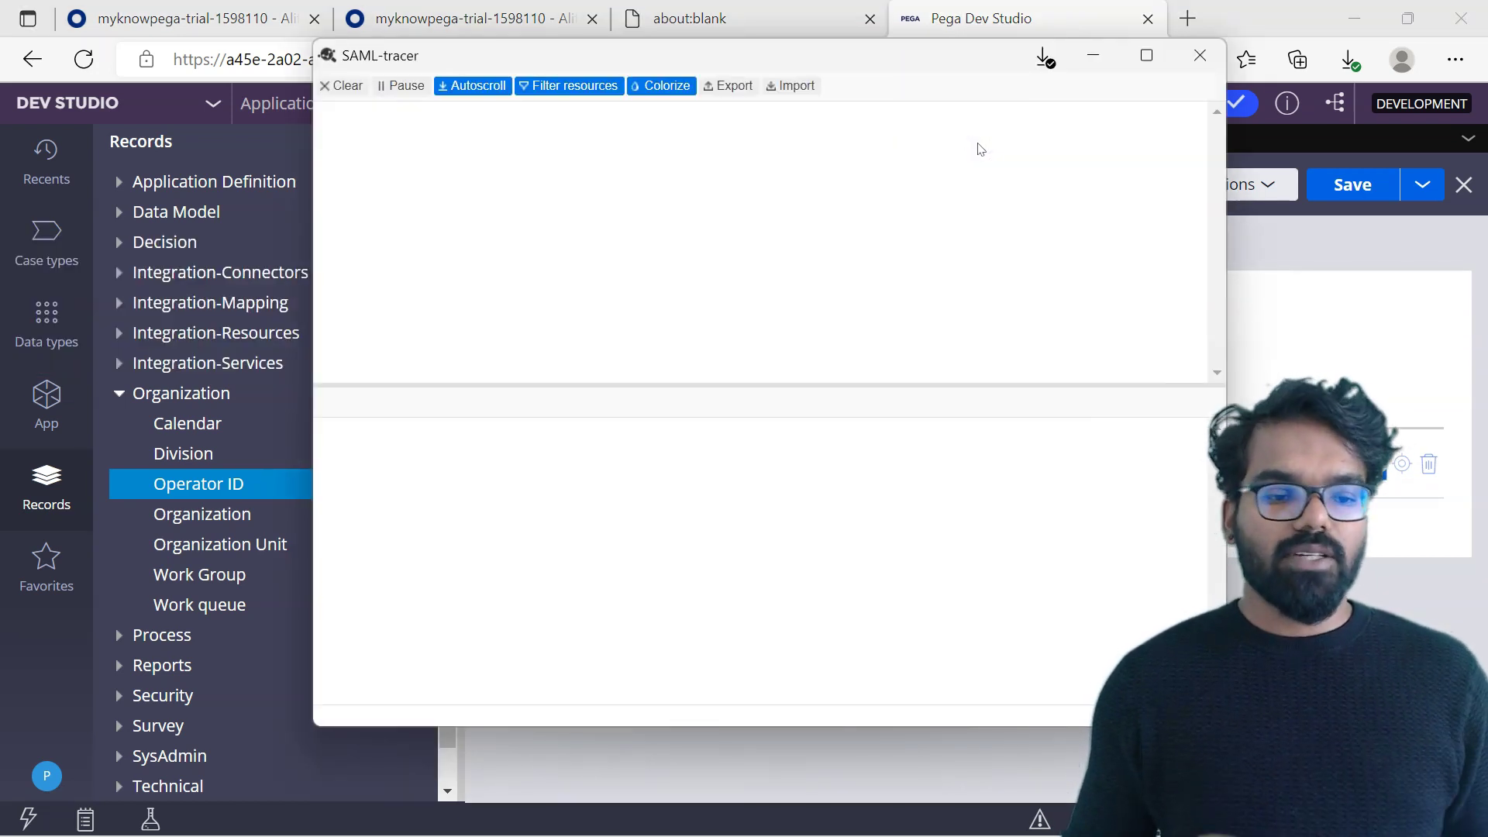
click(1092, 56)
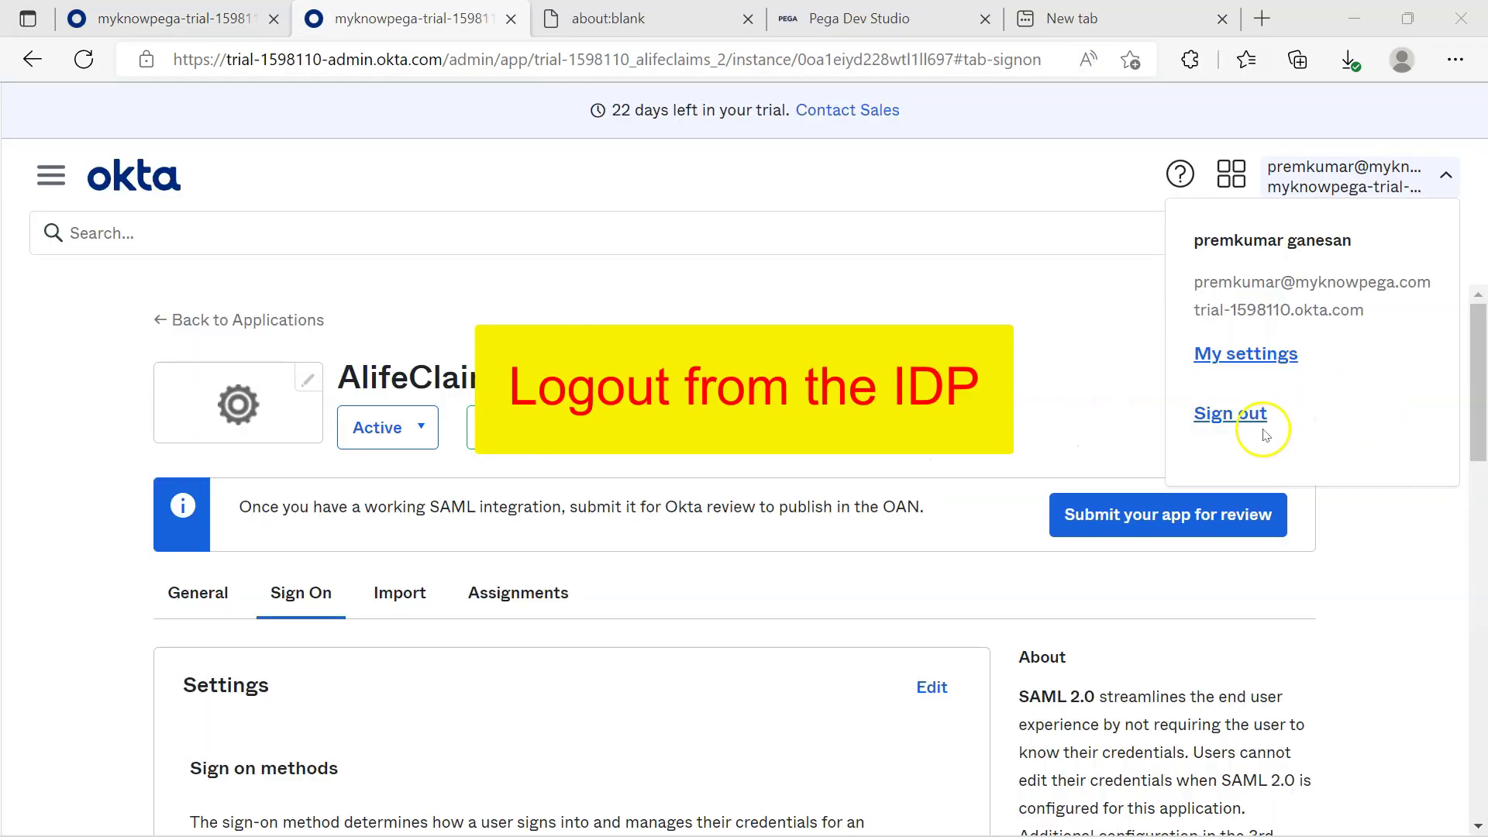
- Sign out of Okta, reload the Pega login to trigger SSO, and inspect the captured SAML POST
click(1263, 432)
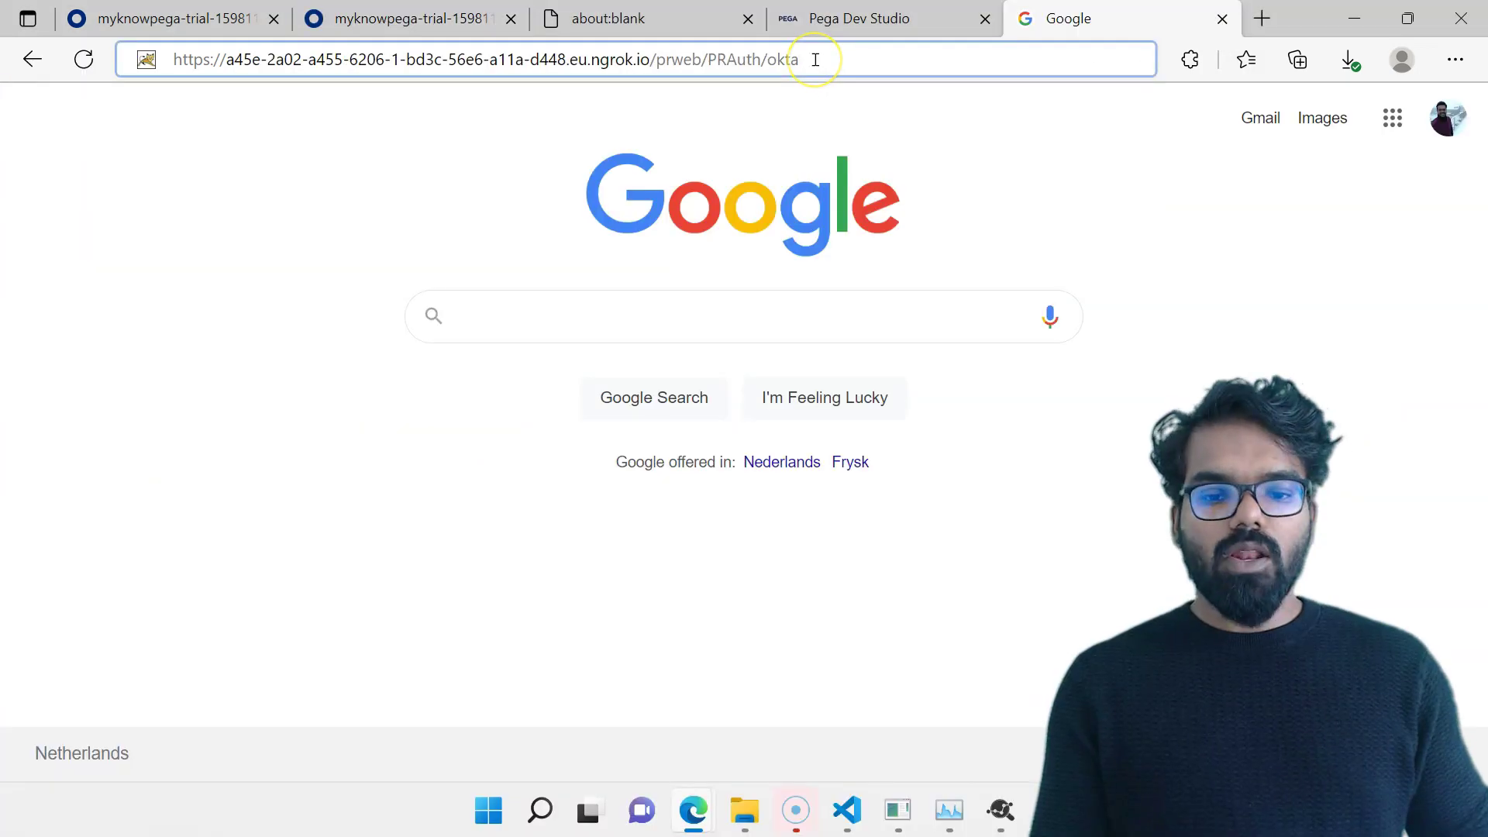
key(Return)
click(1000, 809)
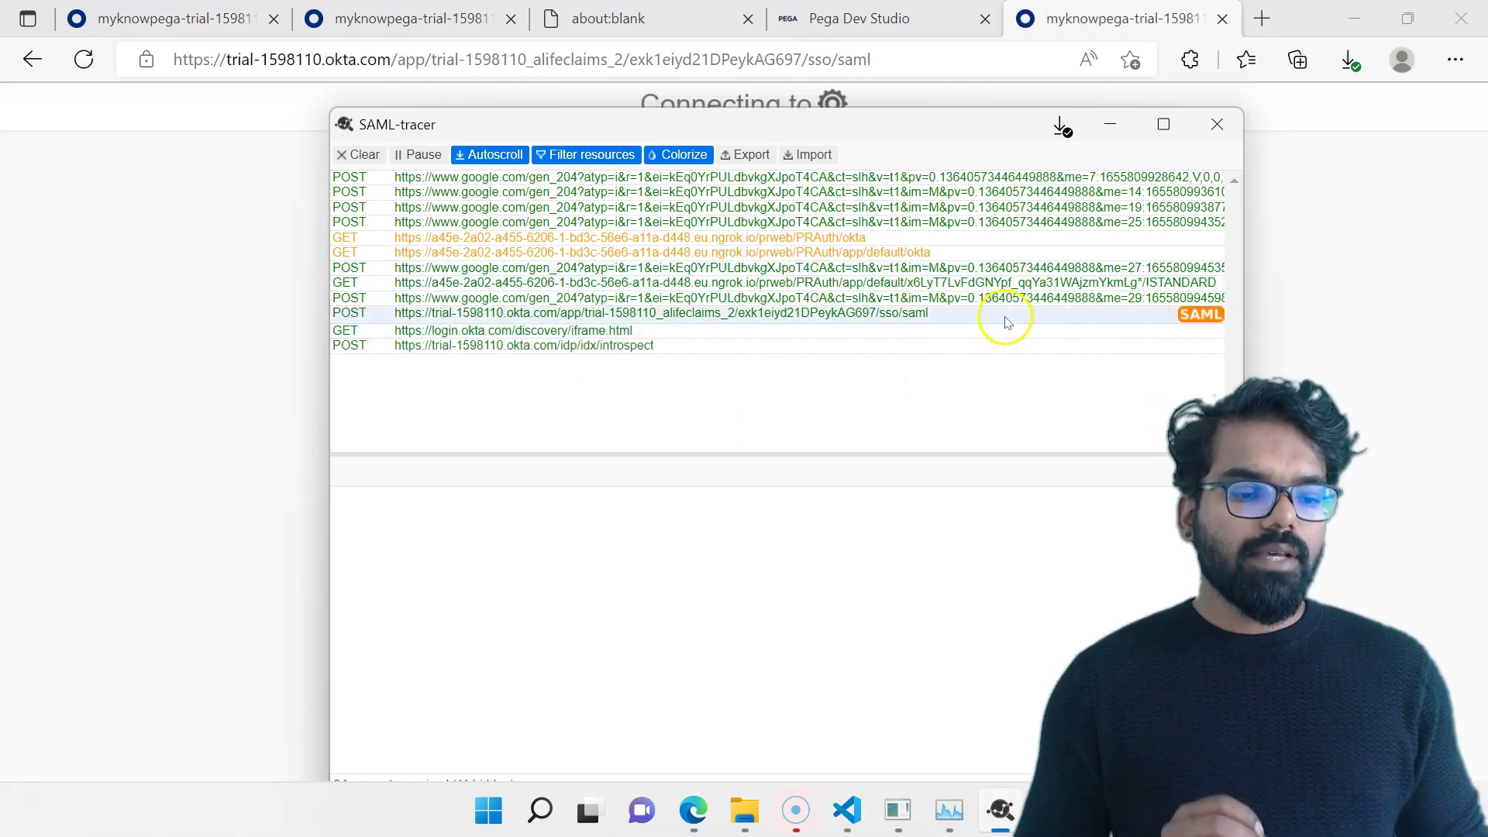
click(1008, 313)
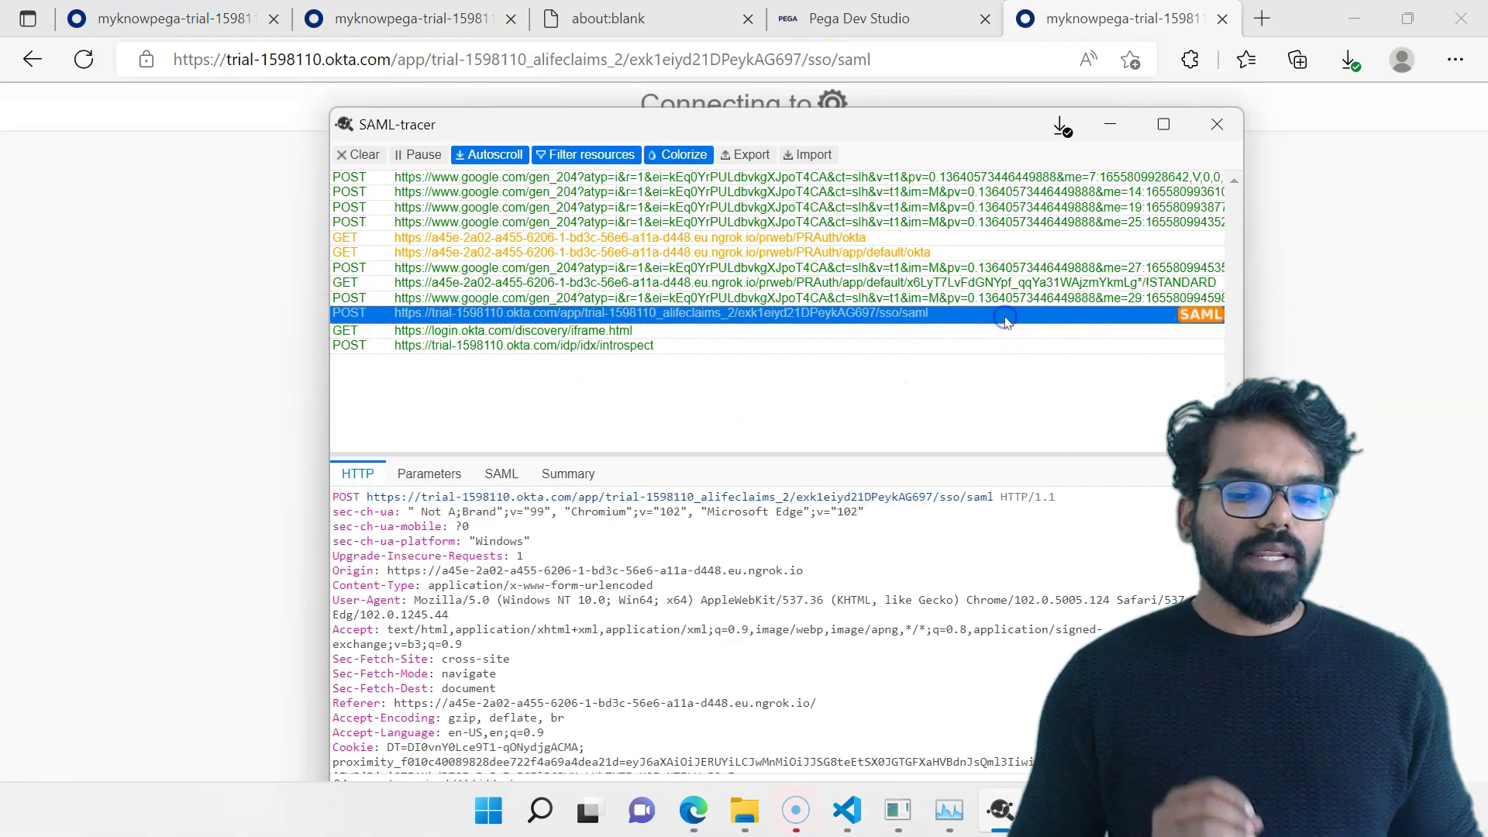
click(500, 474)
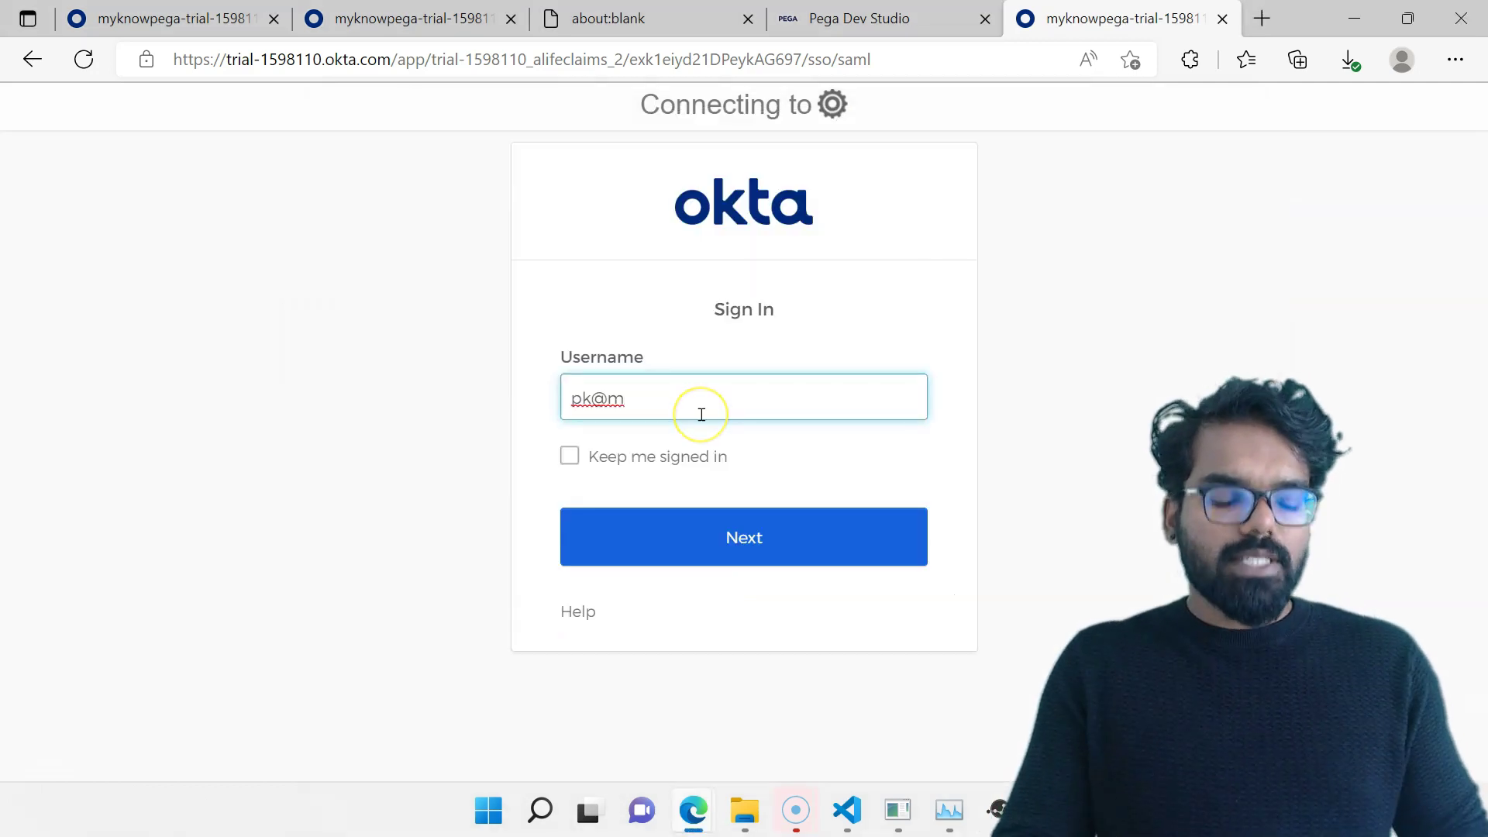
- Maximize SAML-tracer on the Assertion Consumer Service response, scrolled to the firstName, lastName and email attributes
text(yd)
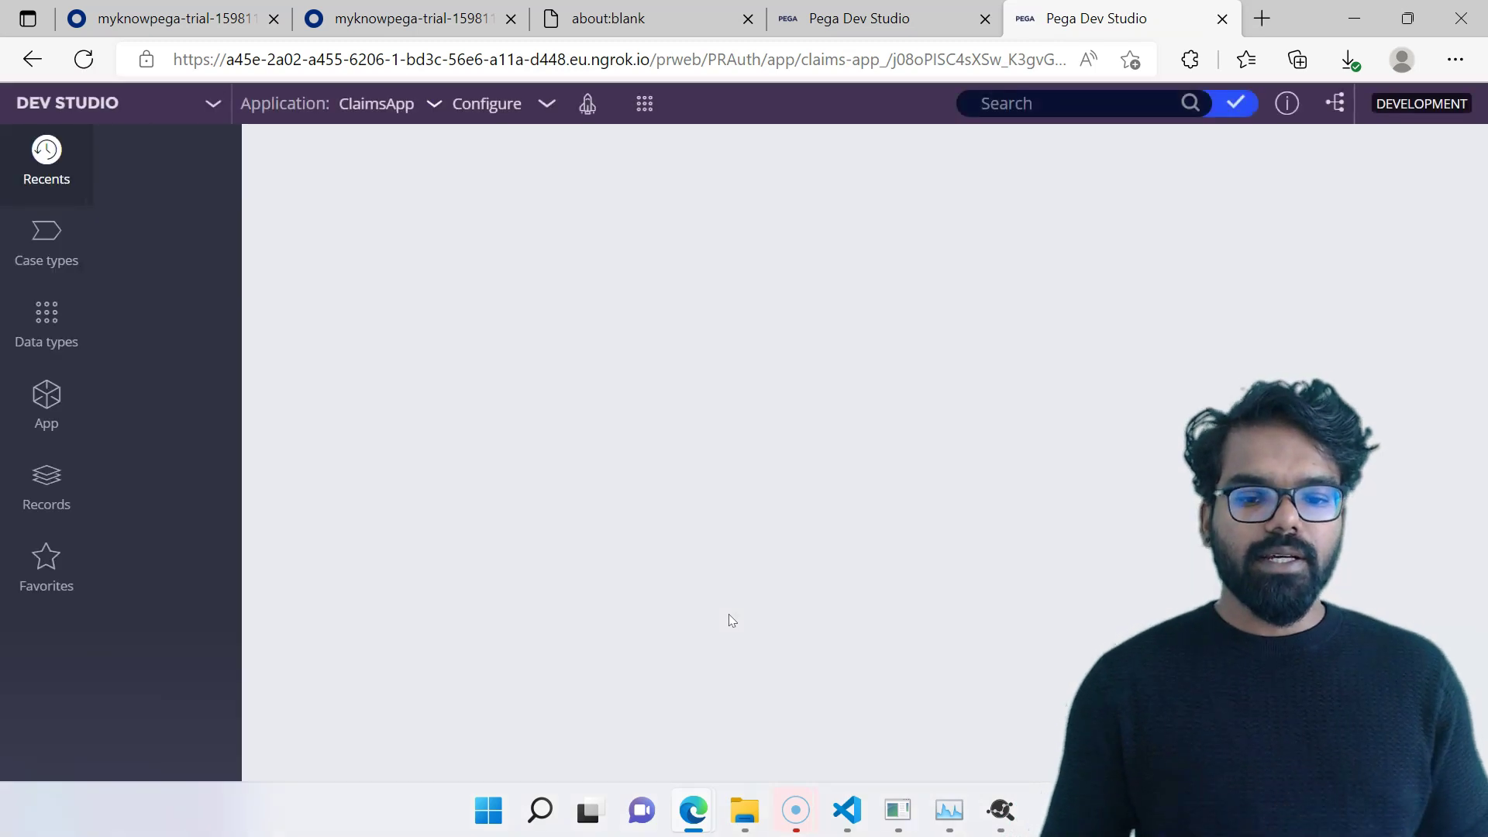
key(alt+Tab)
click(978, 281)
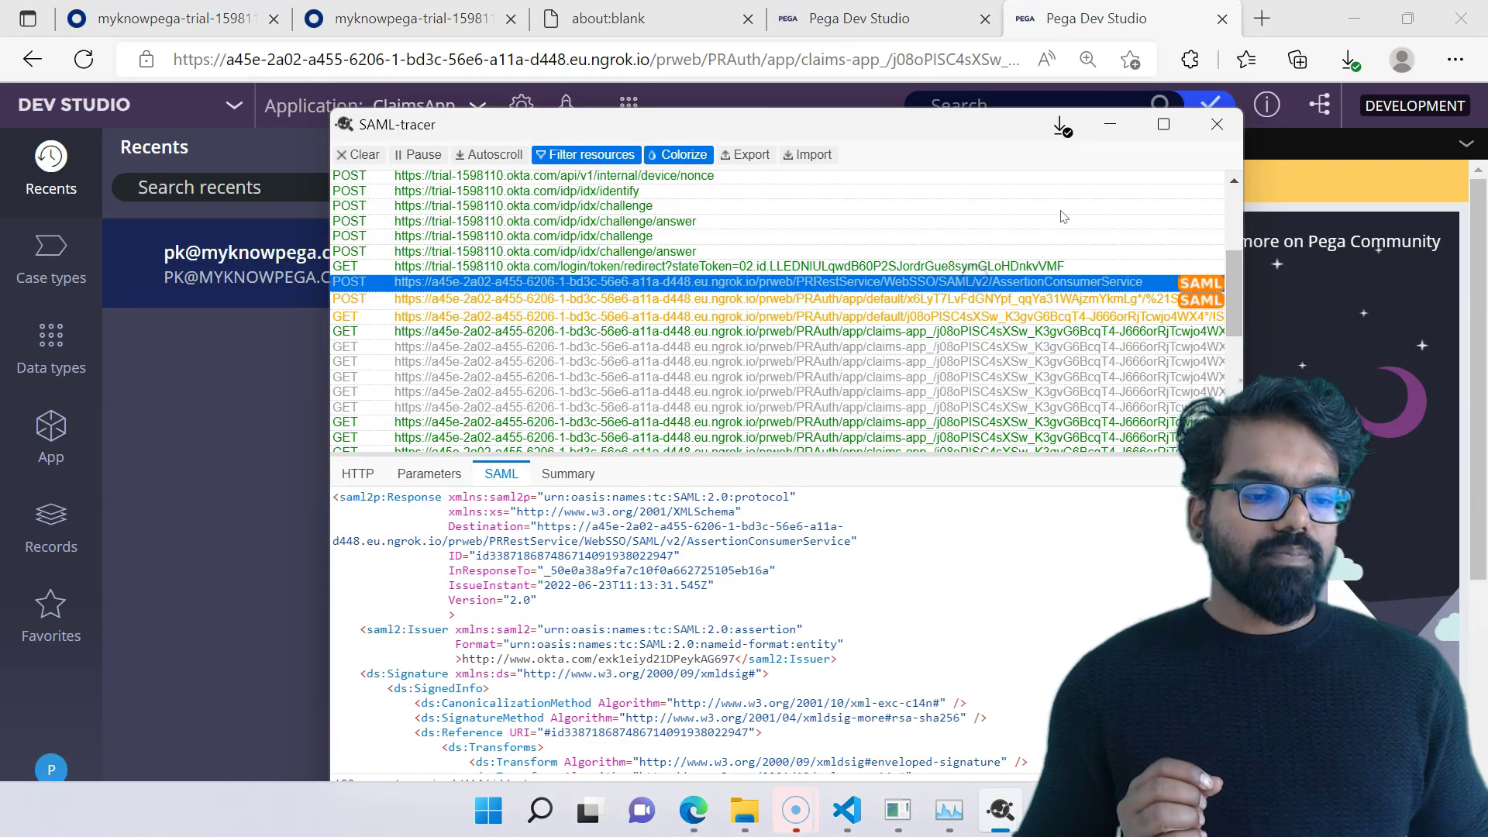
click(1164, 124)
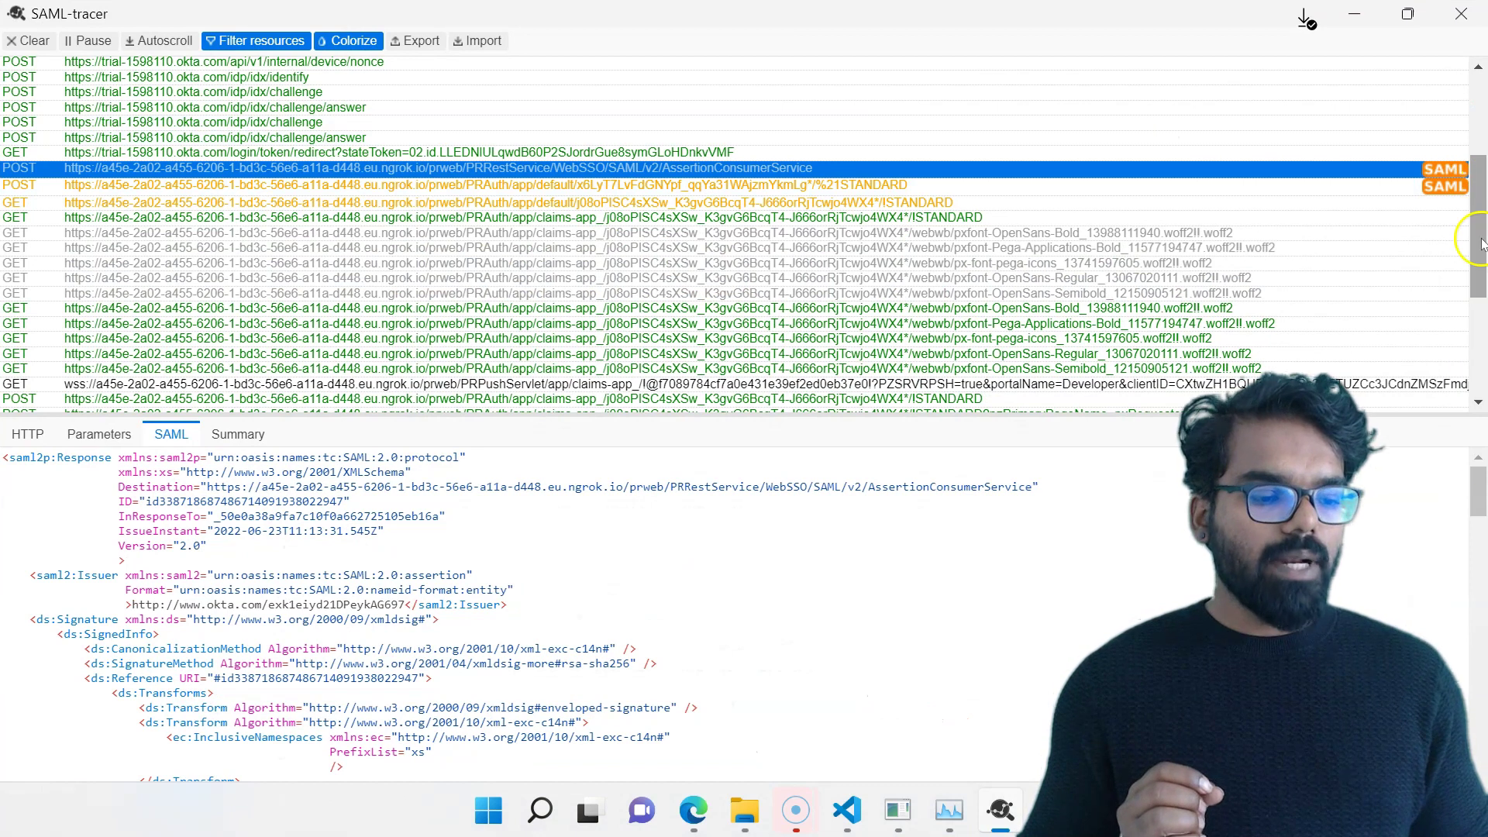
drag(1481, 490, 1481, 760)
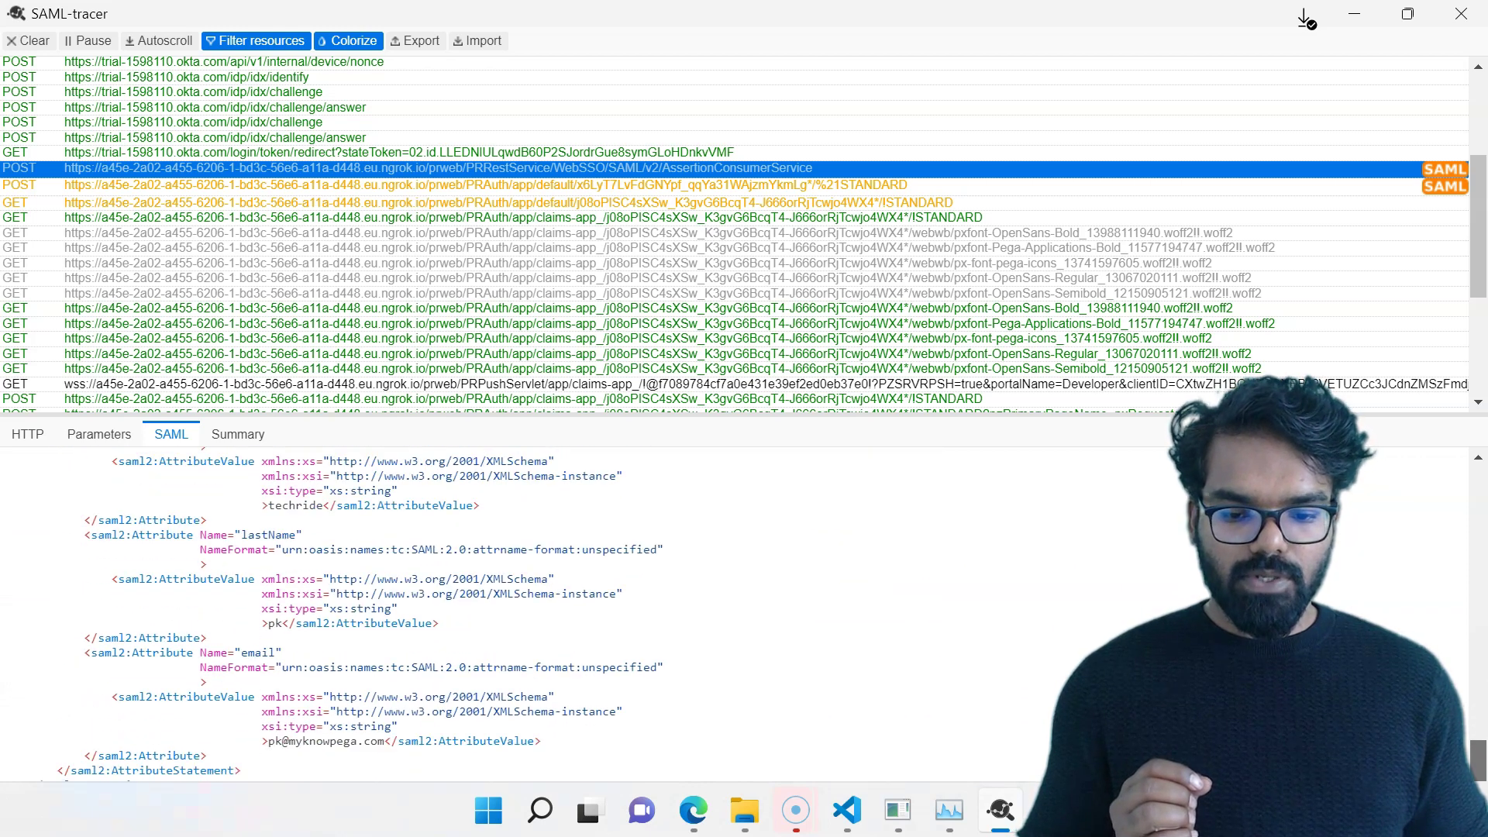
scroll(666, 651, up, 4)
scroll(667, 651, down, 1)
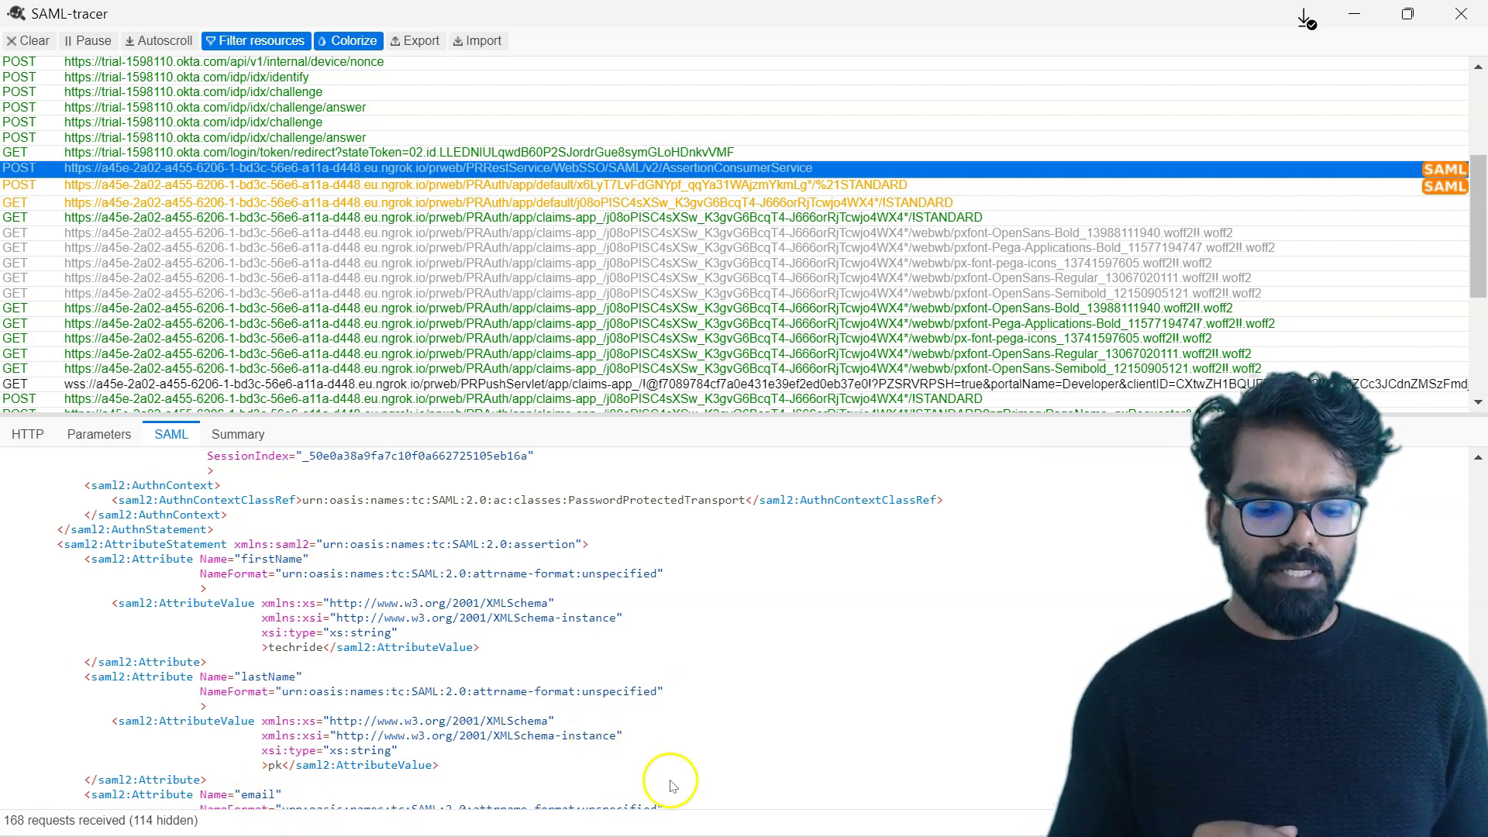
click(693, 810)
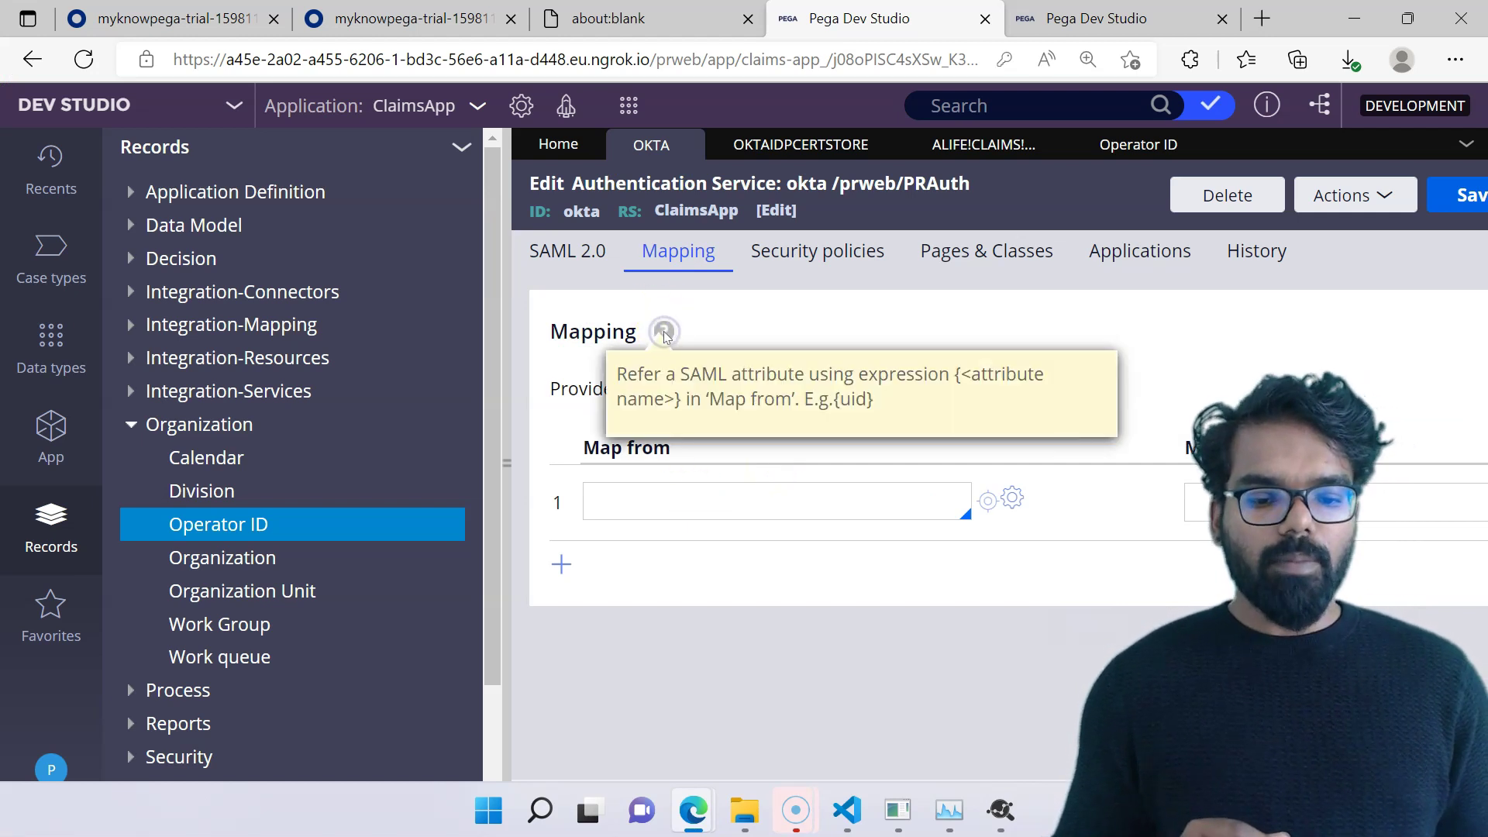
- Check the {firstName}, {lastName} and {email} mapping rows, then log off from the other Dev Studio tab
mouse_move(658, 335)
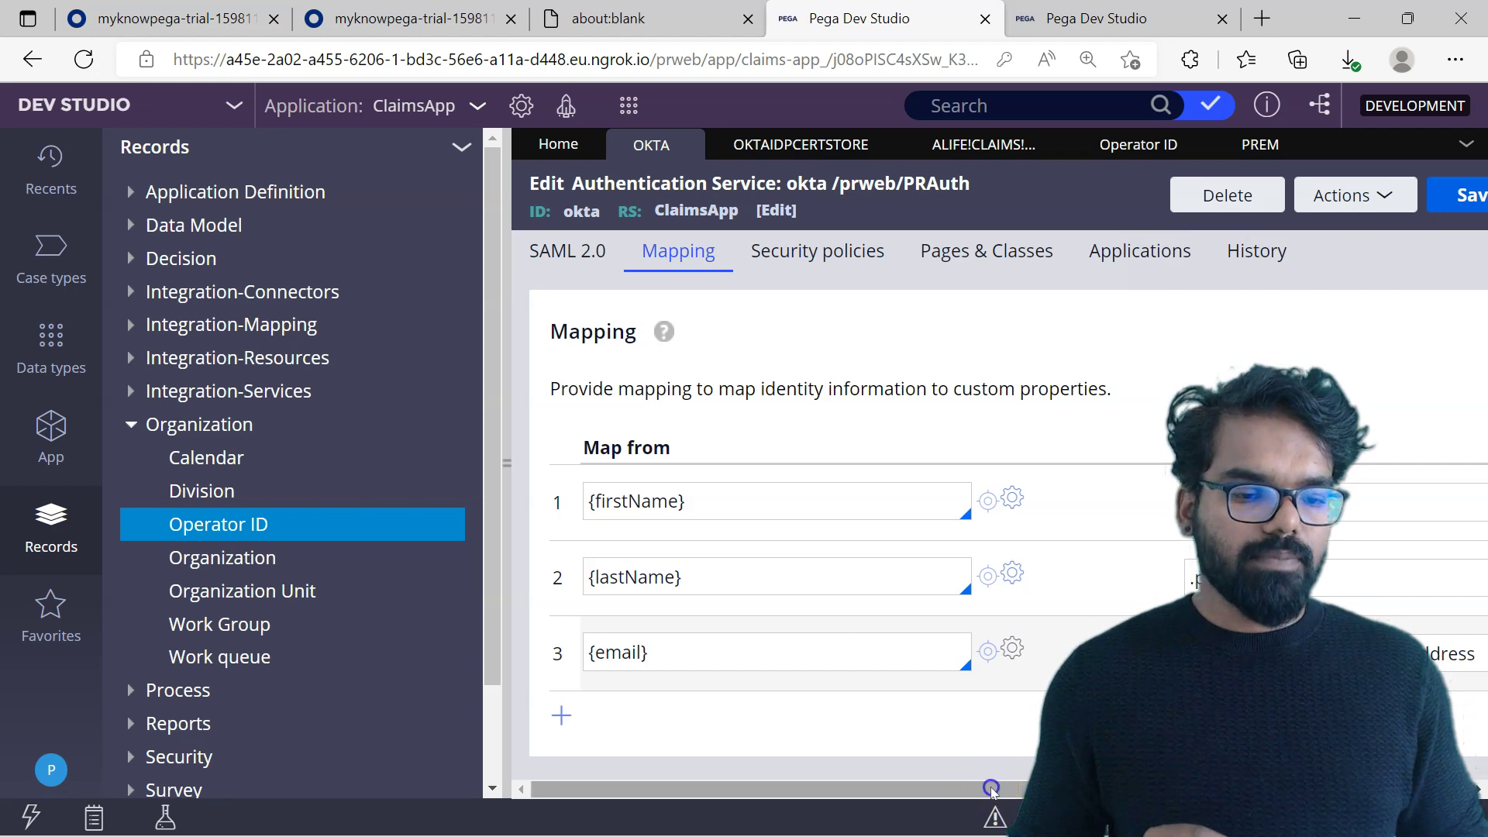
drag(990, 791, 1109, 790)
key(ctrl+Tab)
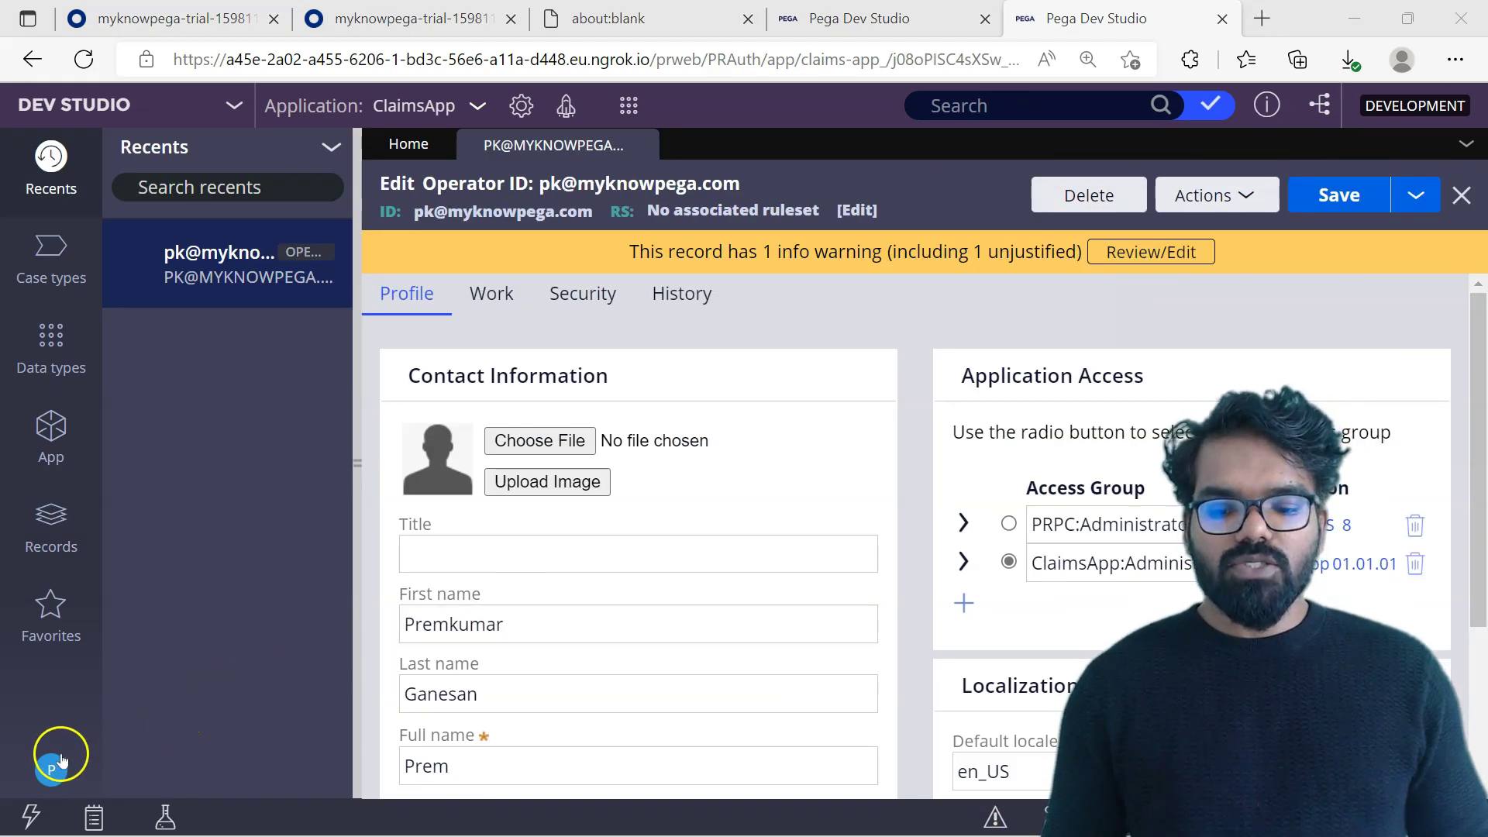
click(50, 770)
click(87, 738)
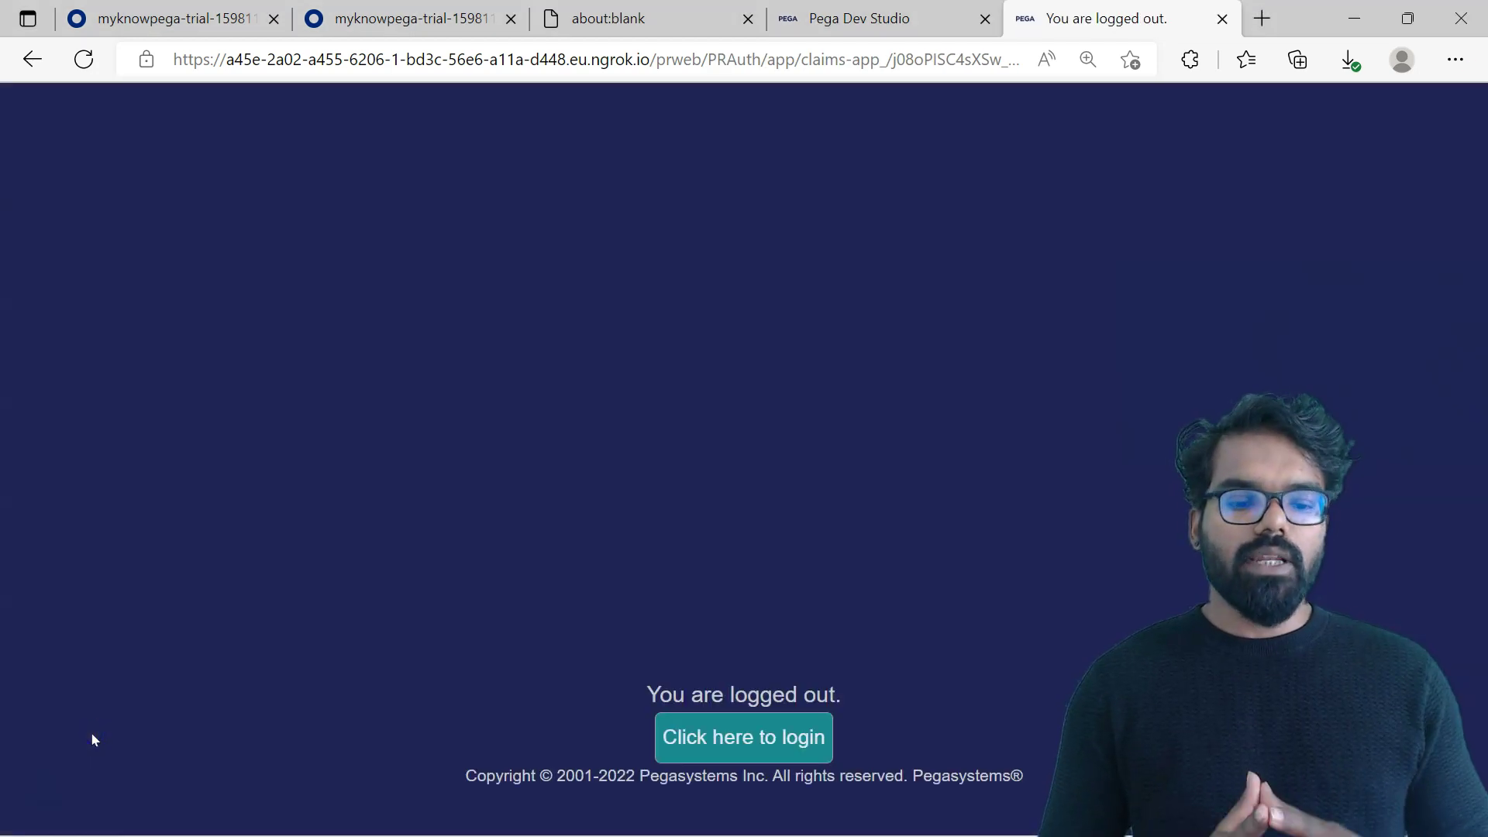
- Sign back in to Pega with Okta and confirm the operator's First name now comes from Okta
click(733, 740)
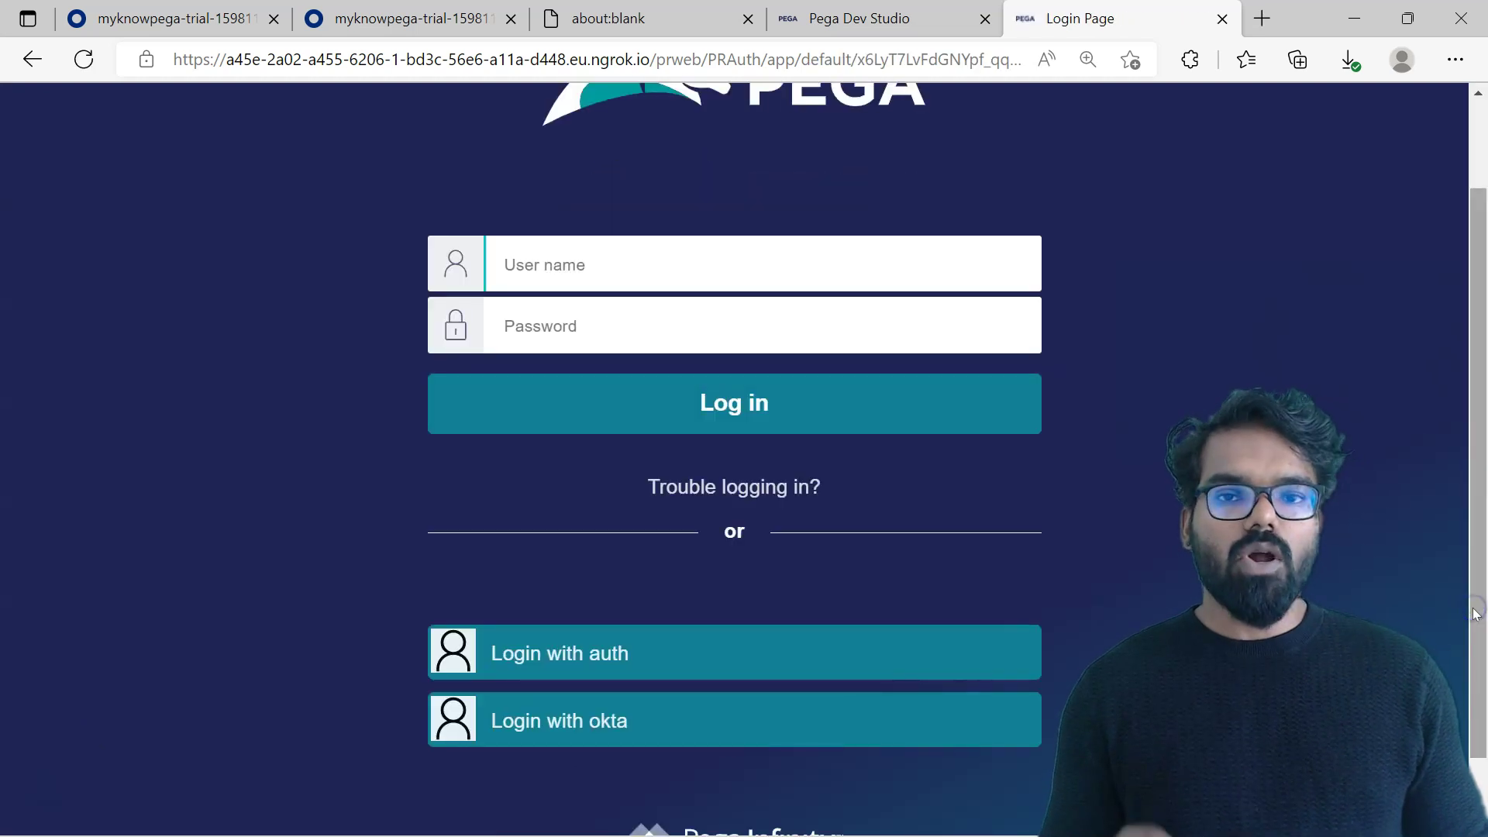
click(616, 736)
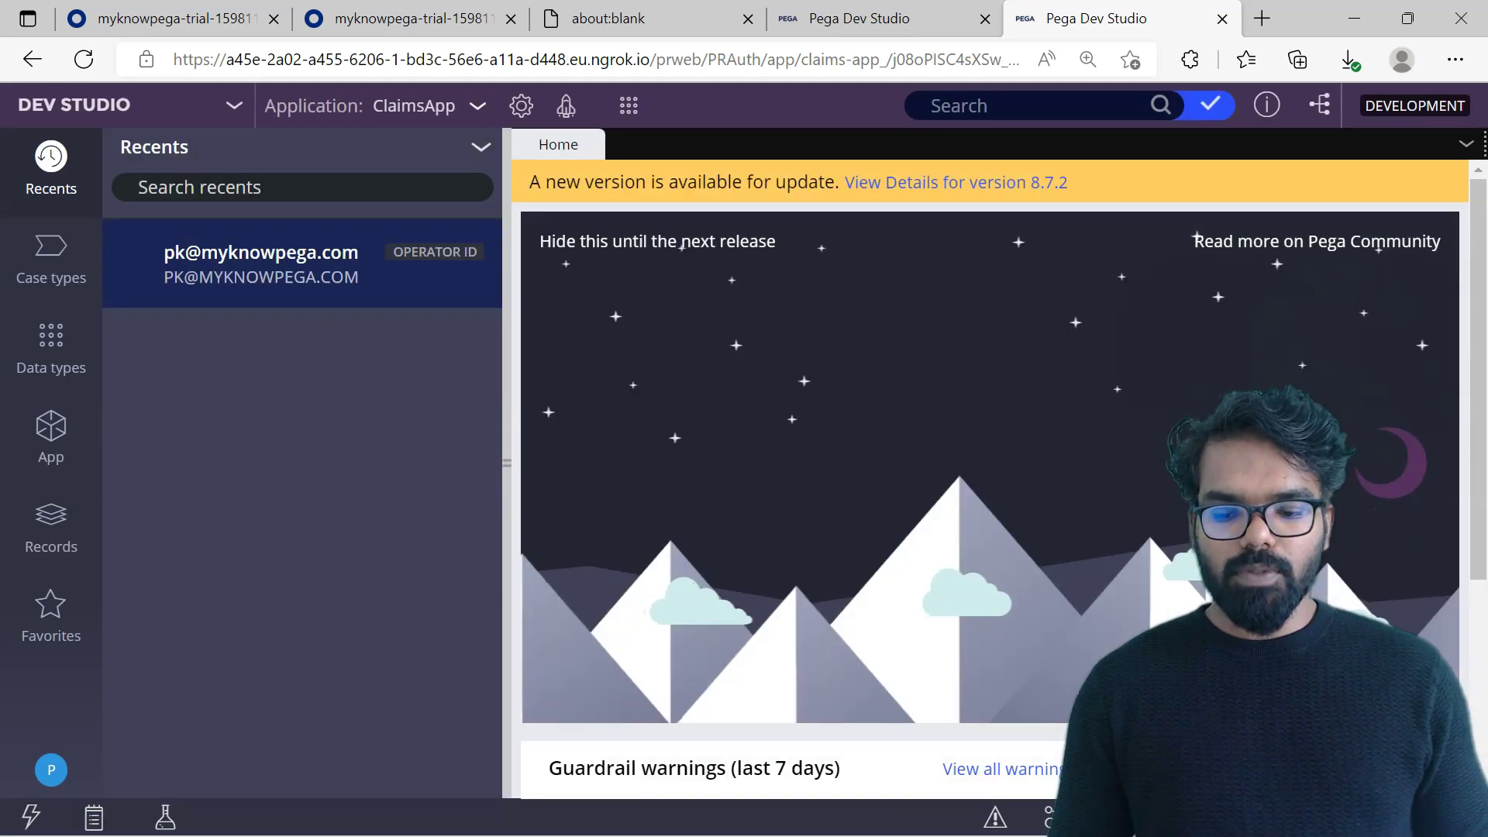
click(51, 770)
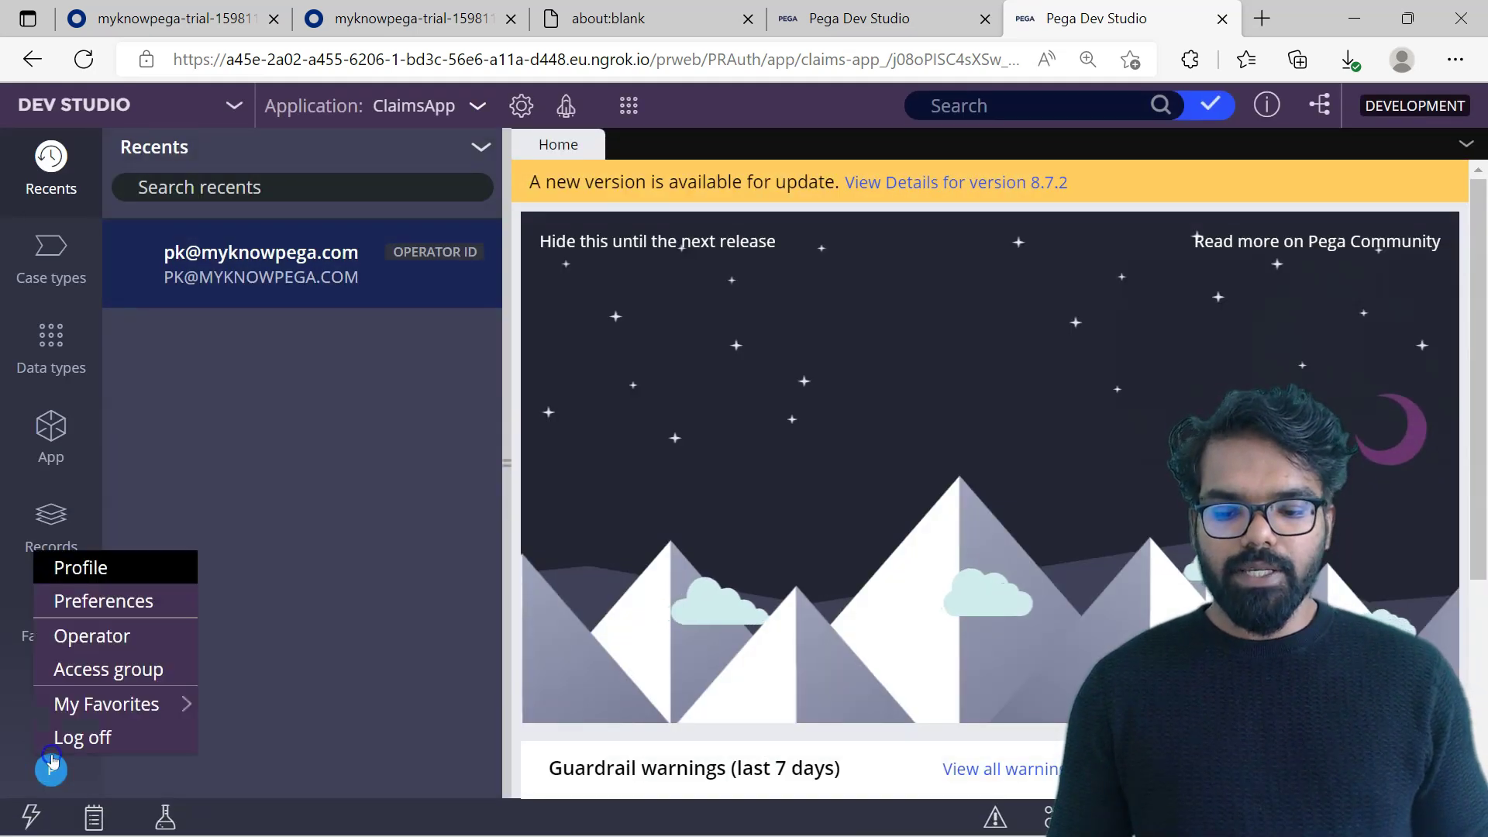
click(79, 638)
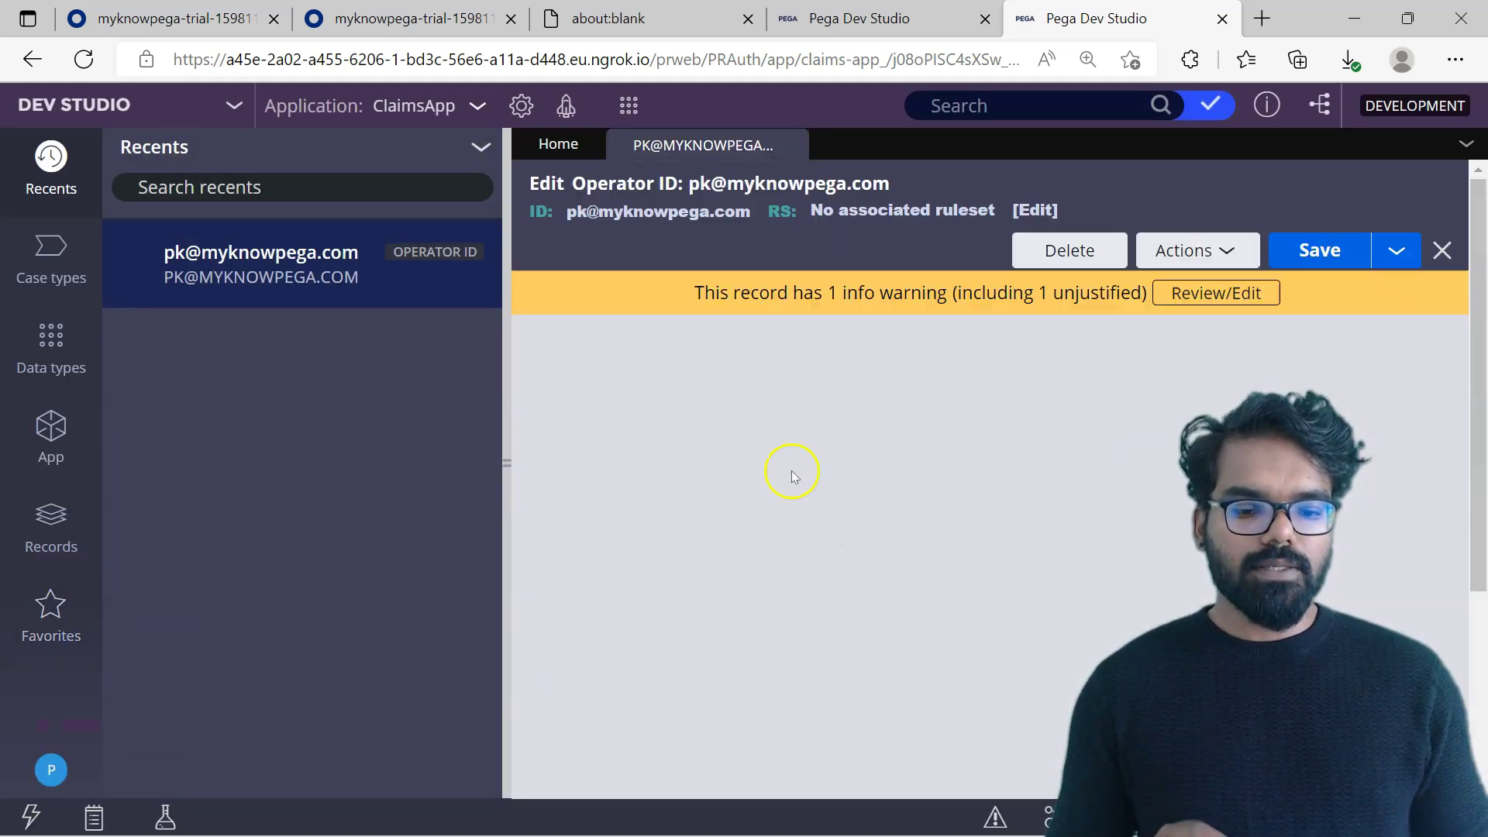
click(628, 668)
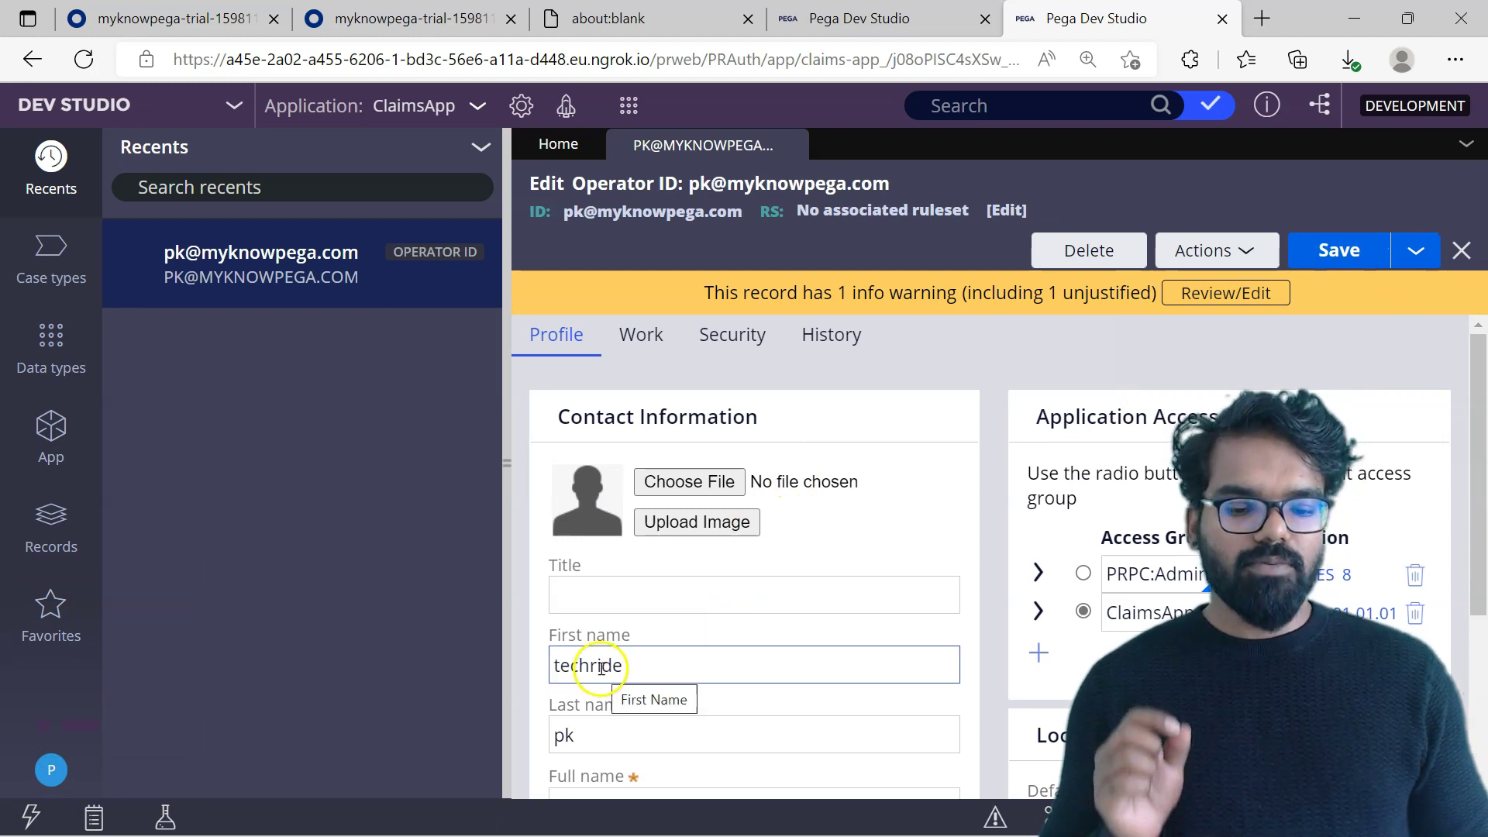
scroll(1482, 568, down, 4)
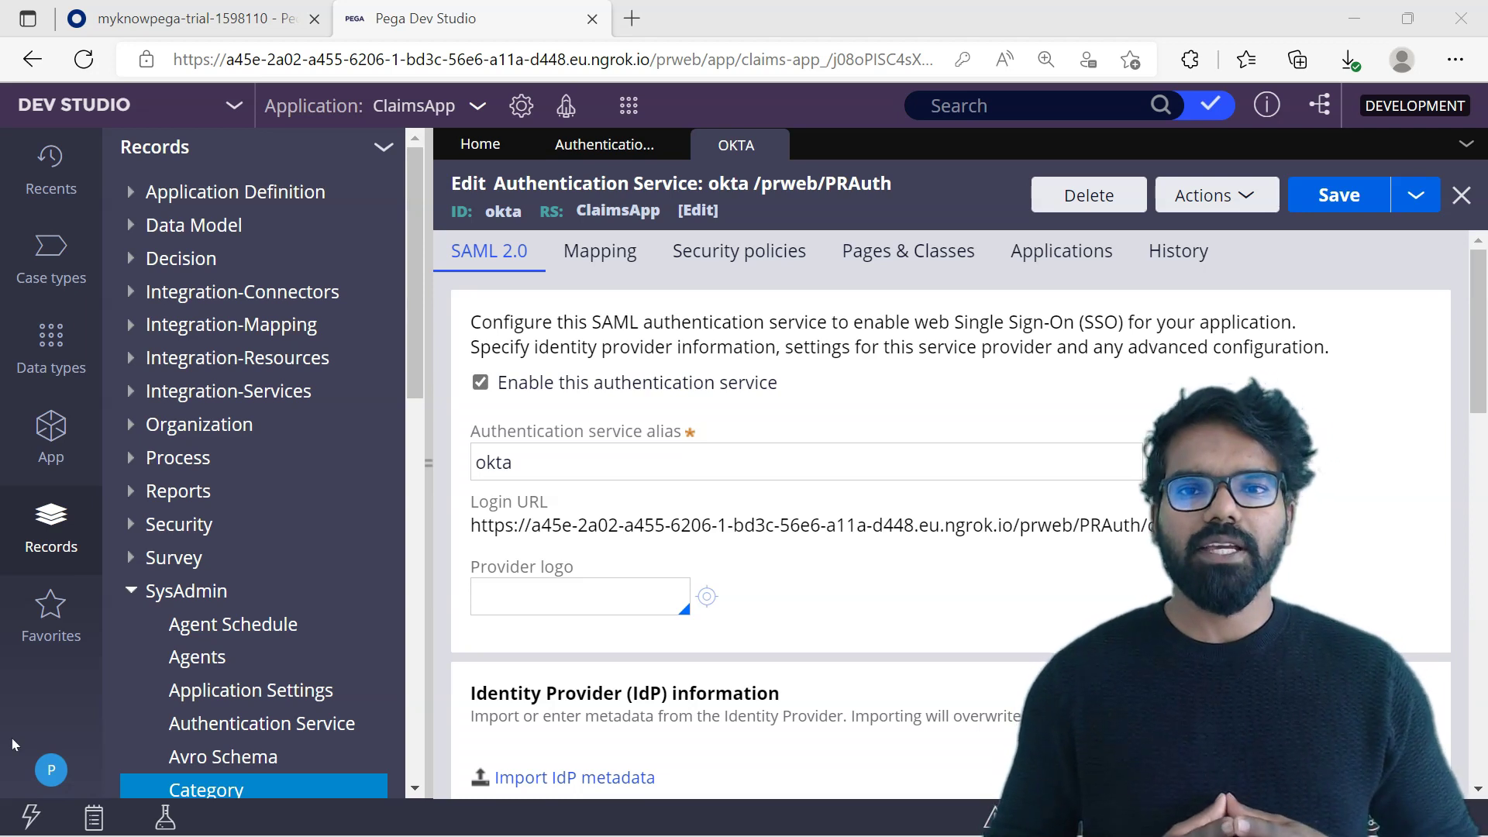
- Check the okta authentication service's alias value, then return to the Okta admin console
click(857, 450)
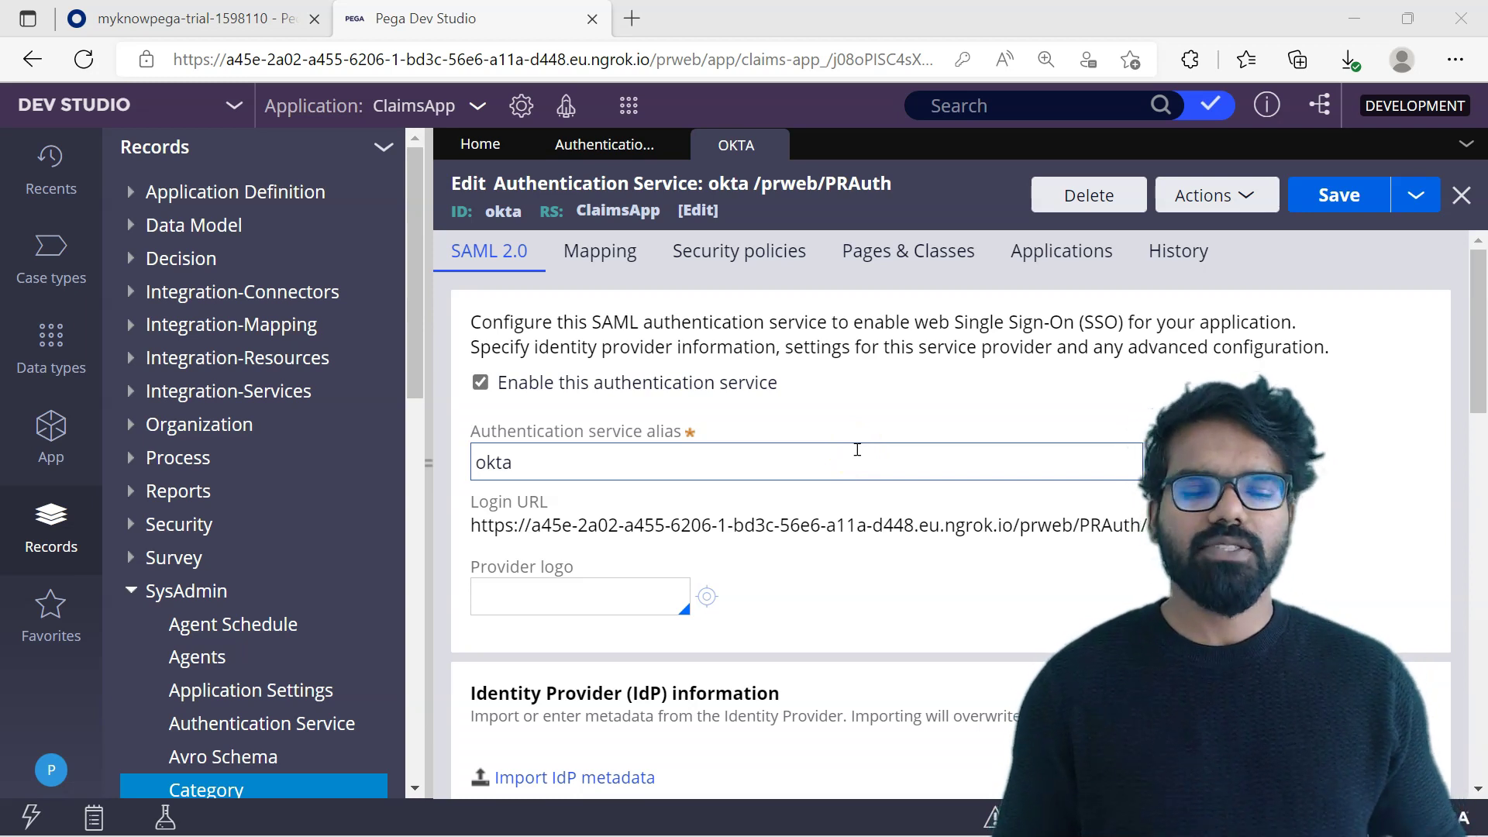
key(ctrl+shift+Tab)
click(574, 295)
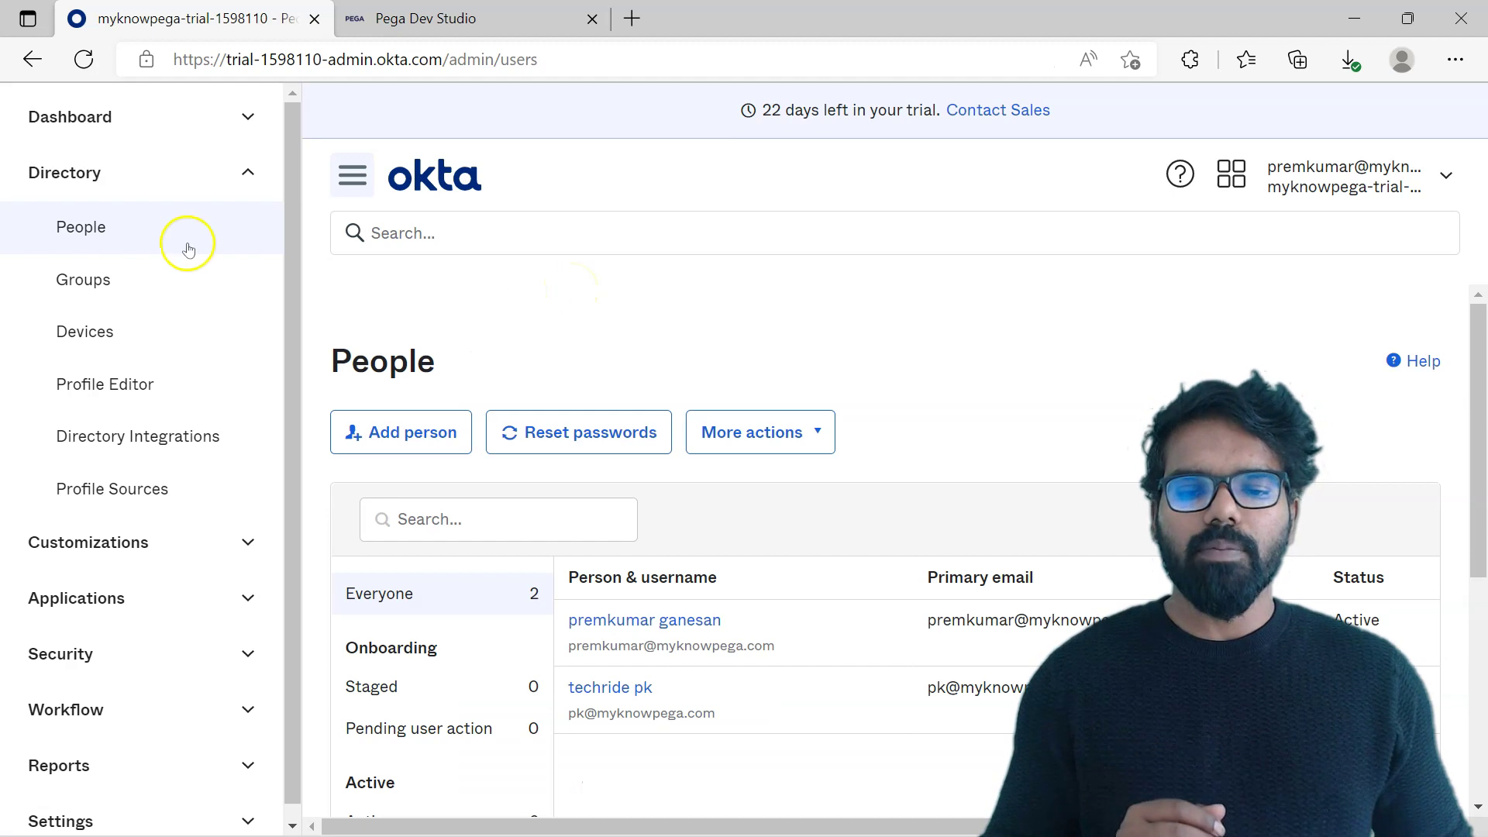
- Give the first listed Okta user the Department value 'Underwriting' and save the profile
click(103, 228)
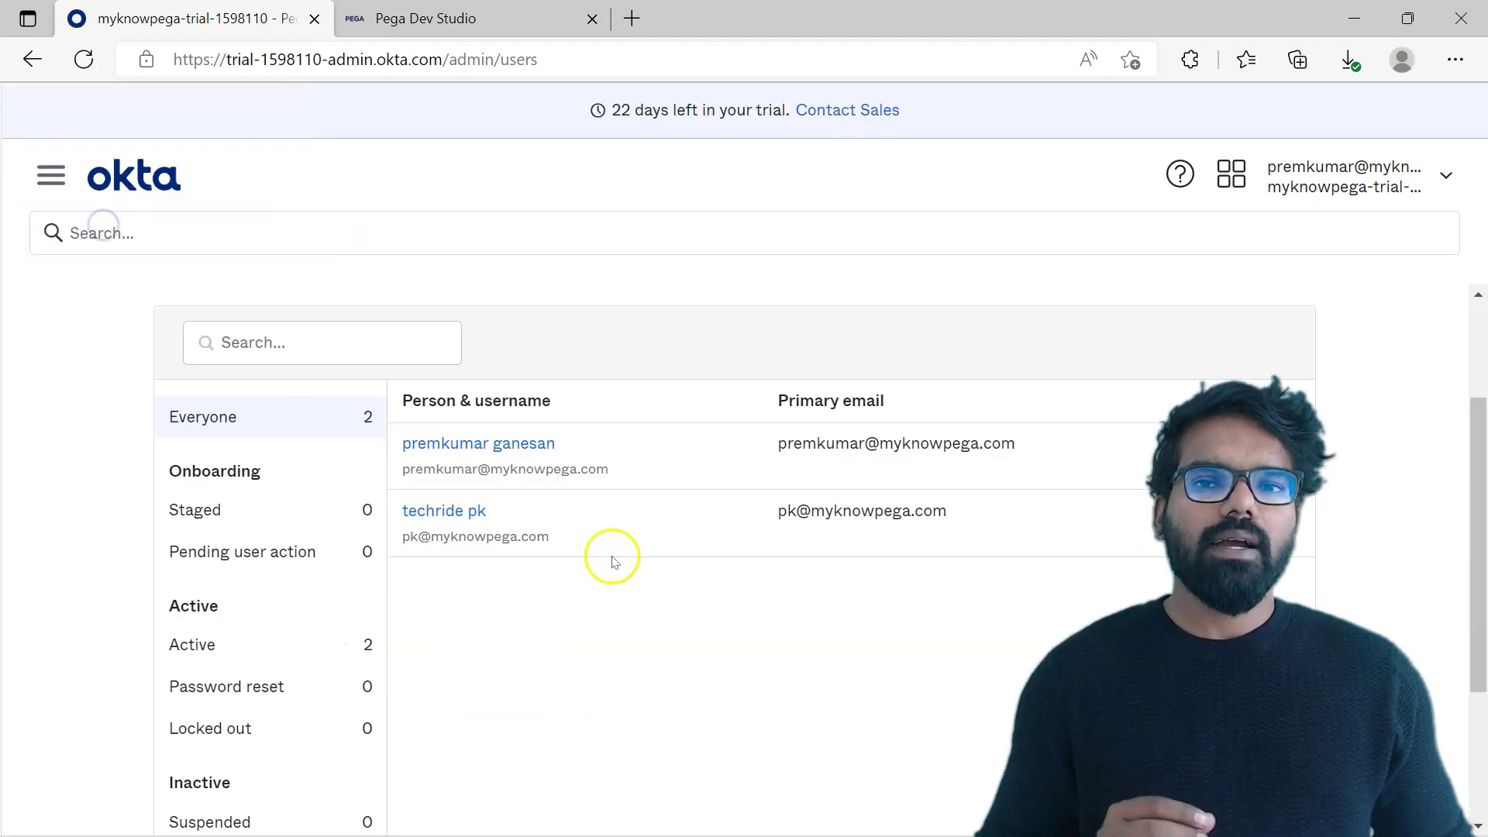
click(505, 450)
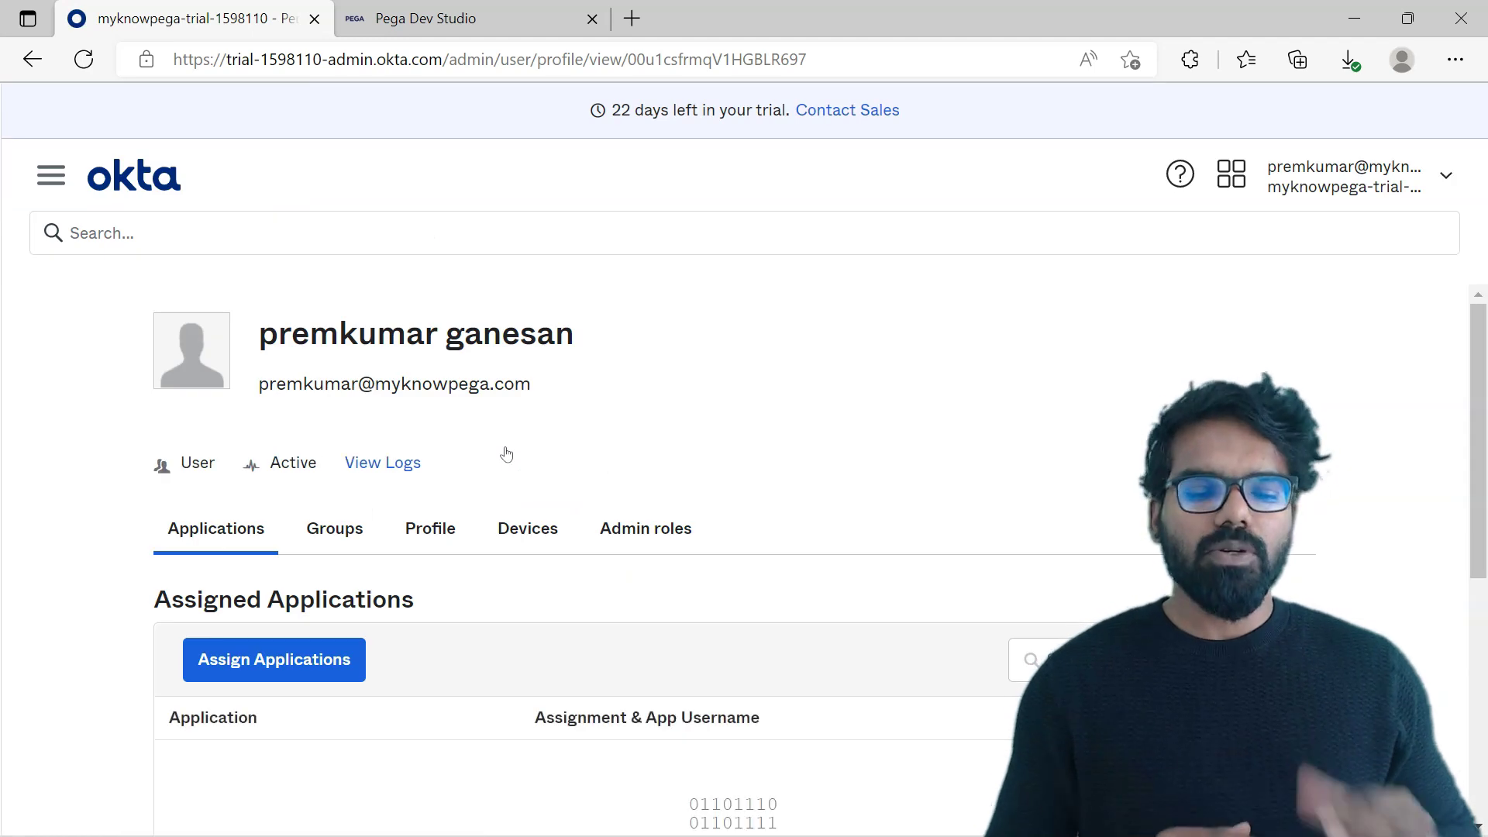
click(931, 634)
drag(1478, 346, 1478, 734)
scroll(716, 715, down, 2)
click(669, 446)
text(Underwriting)
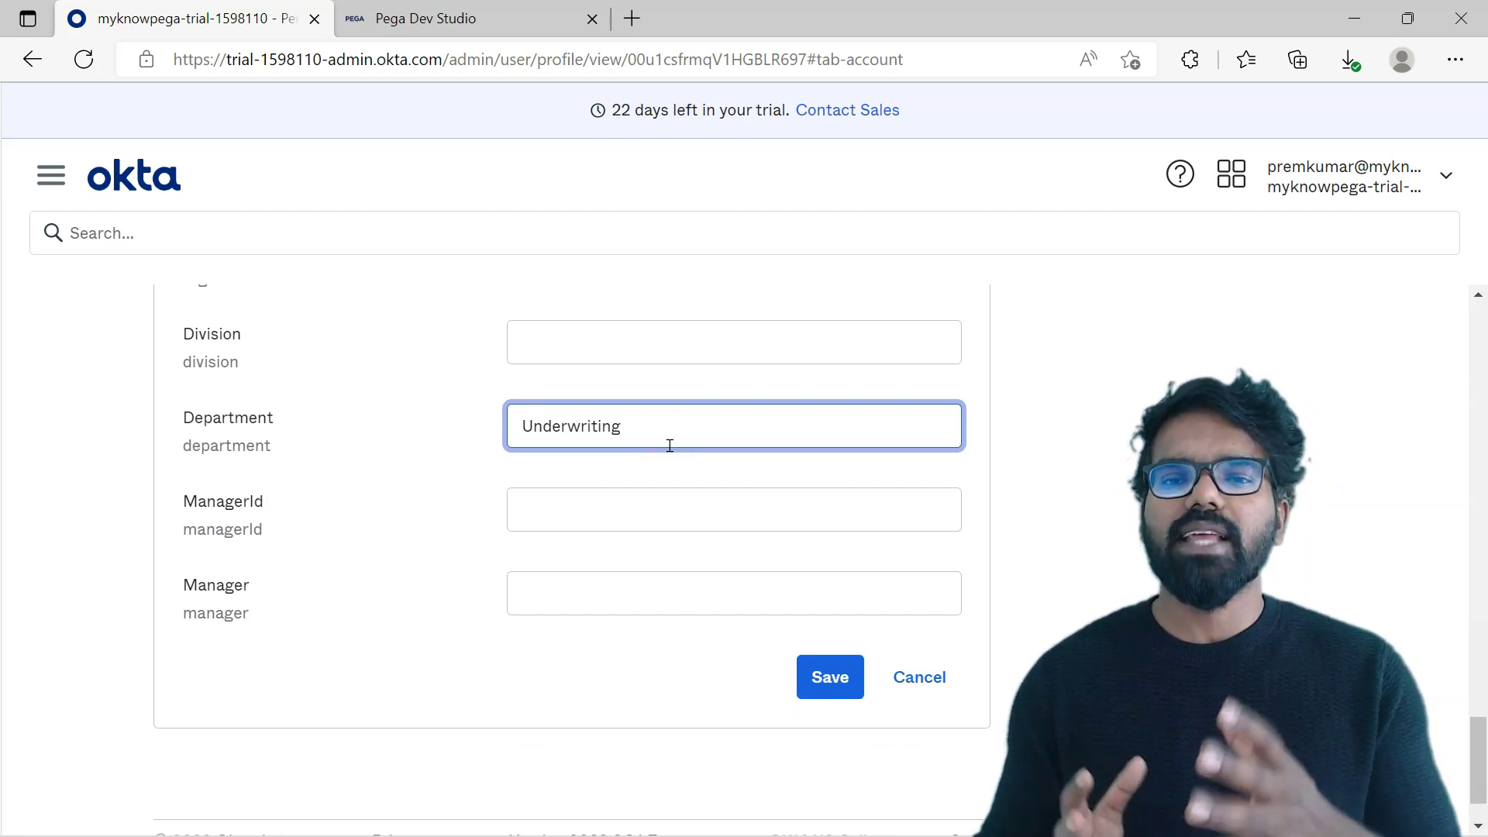
click(830, 677)
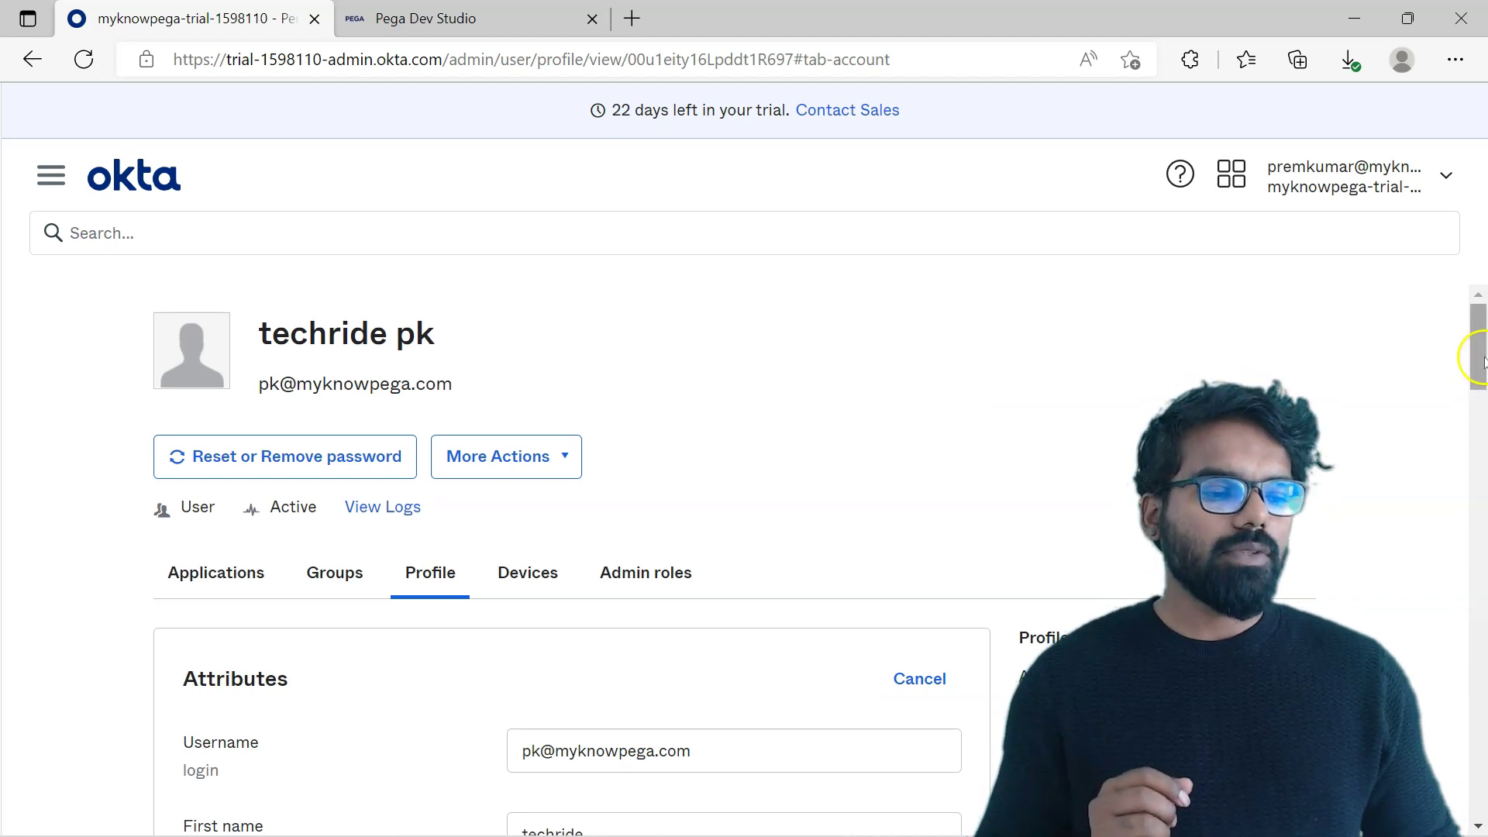
drag(1478, 365, 1472, 328)
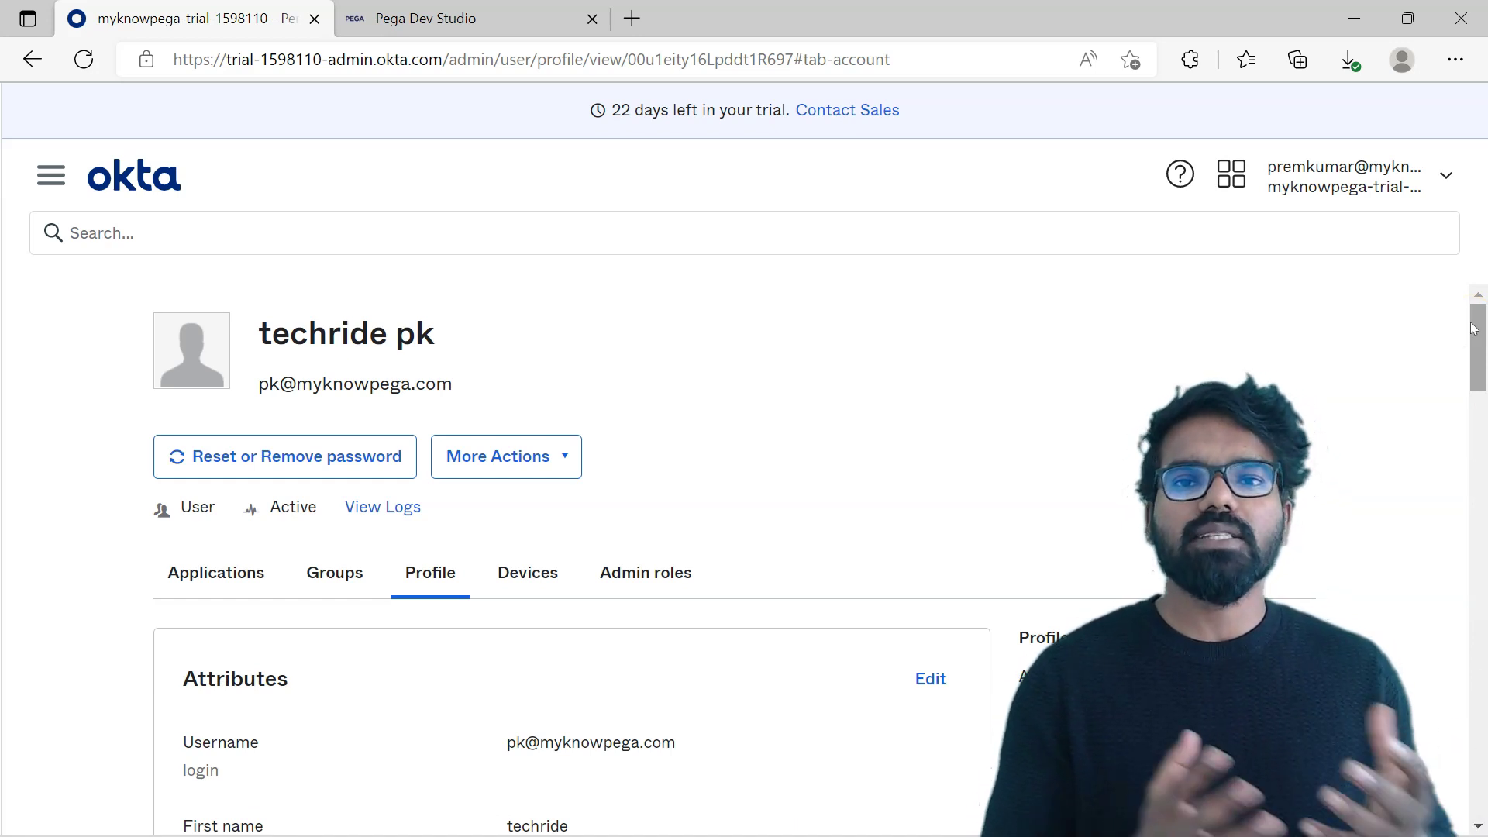
click(54, 179)
click(84, 592)
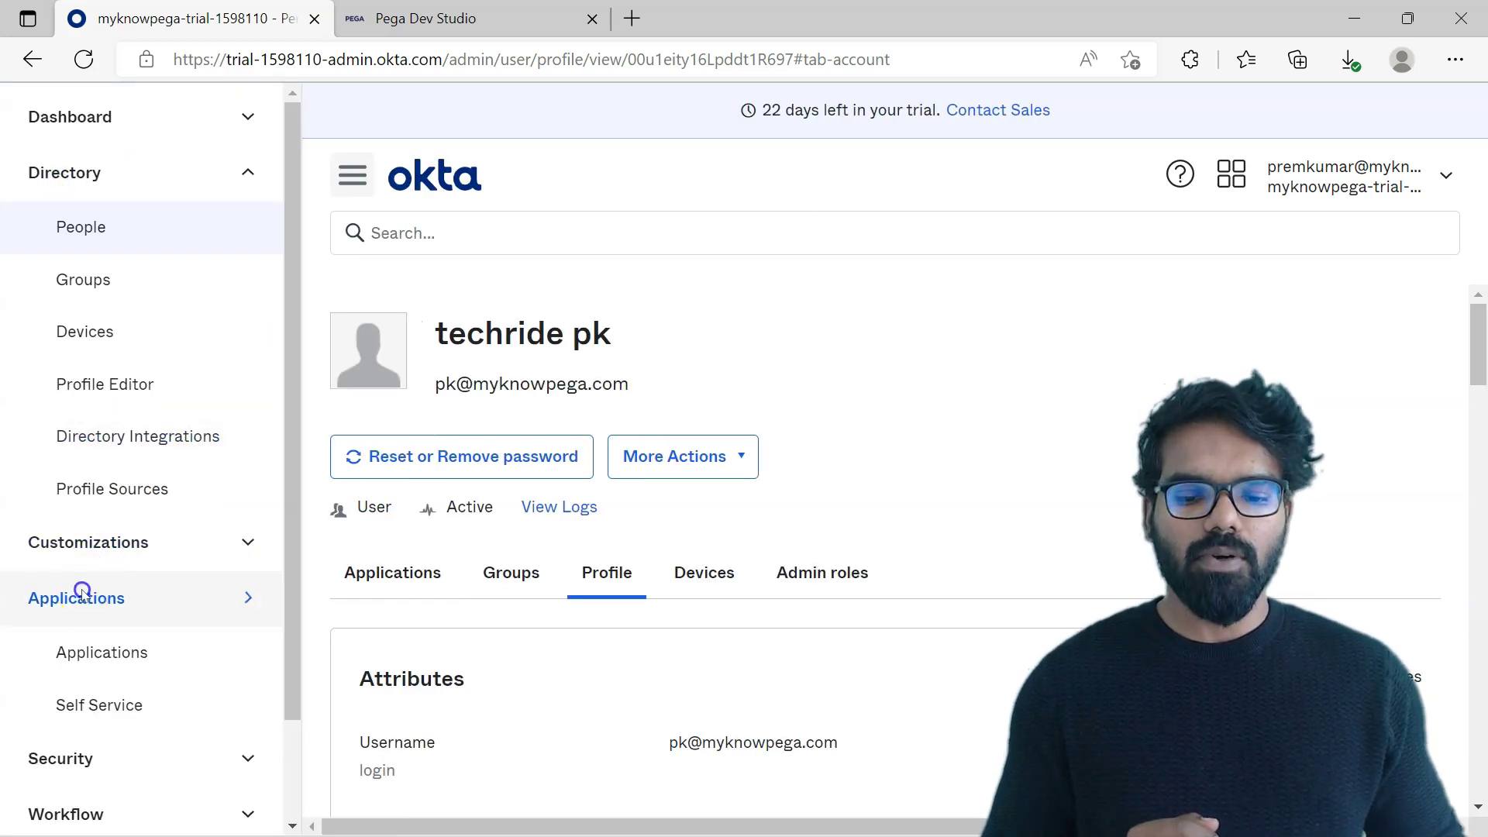
- Add a department attribute mapped to user.department in AlifeClaims' SAML settings, then assign people to the app
click(102, 659)
click(654, 597)
drag(1479, 326, 1480, 435)
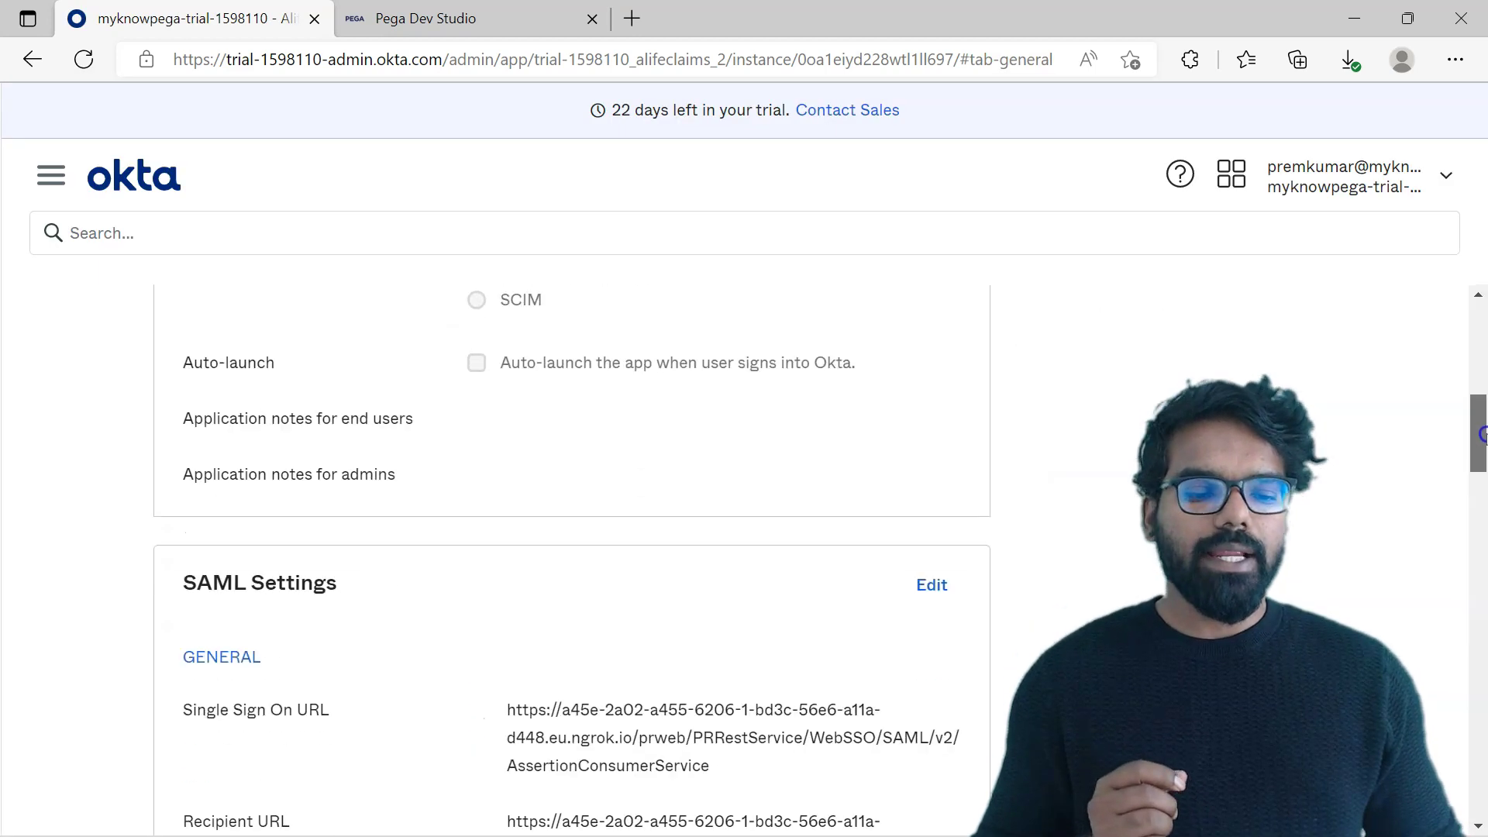
click(931, 585)
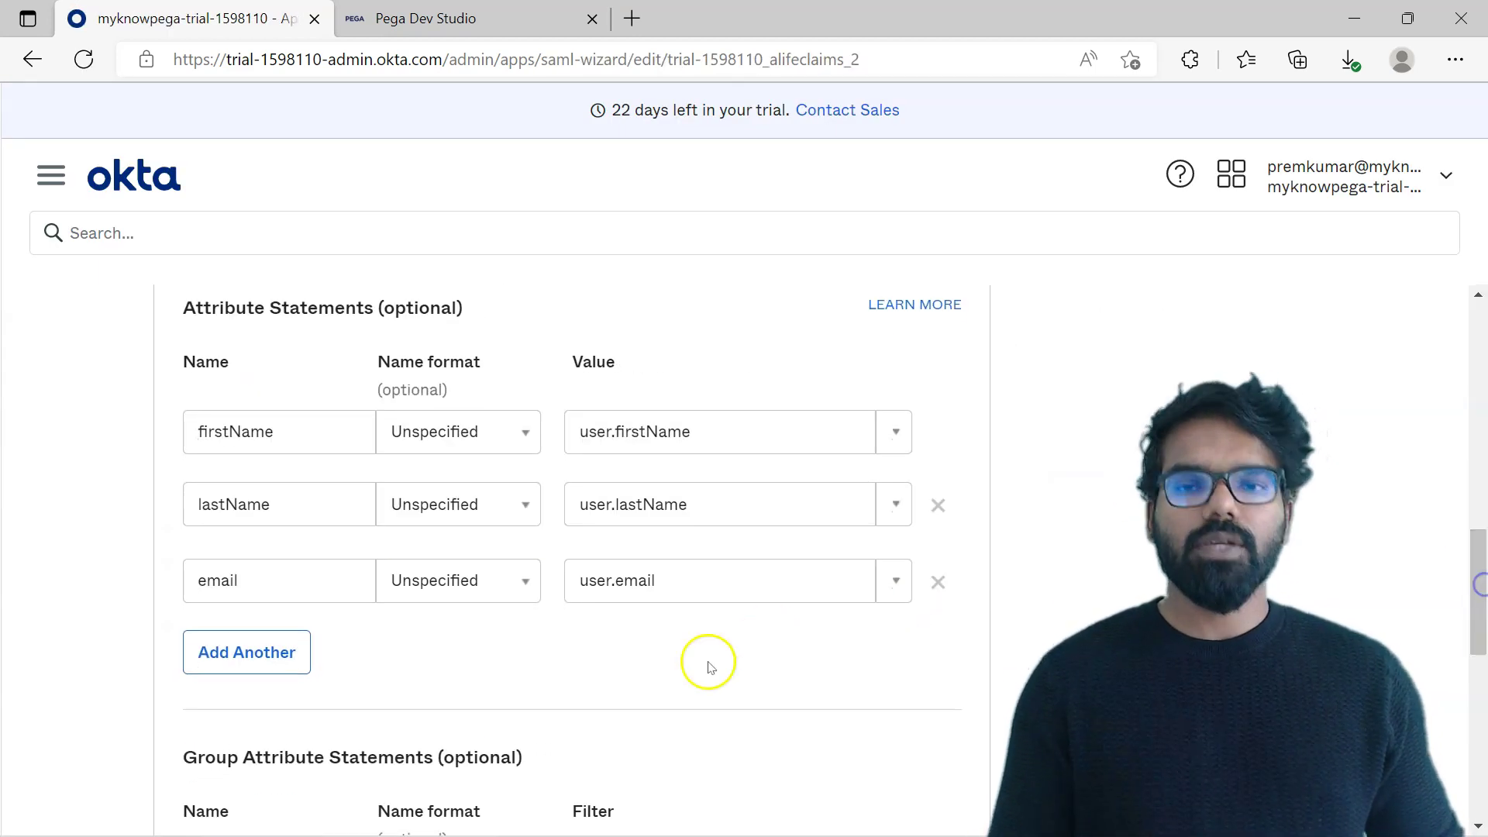
click(264, 652)
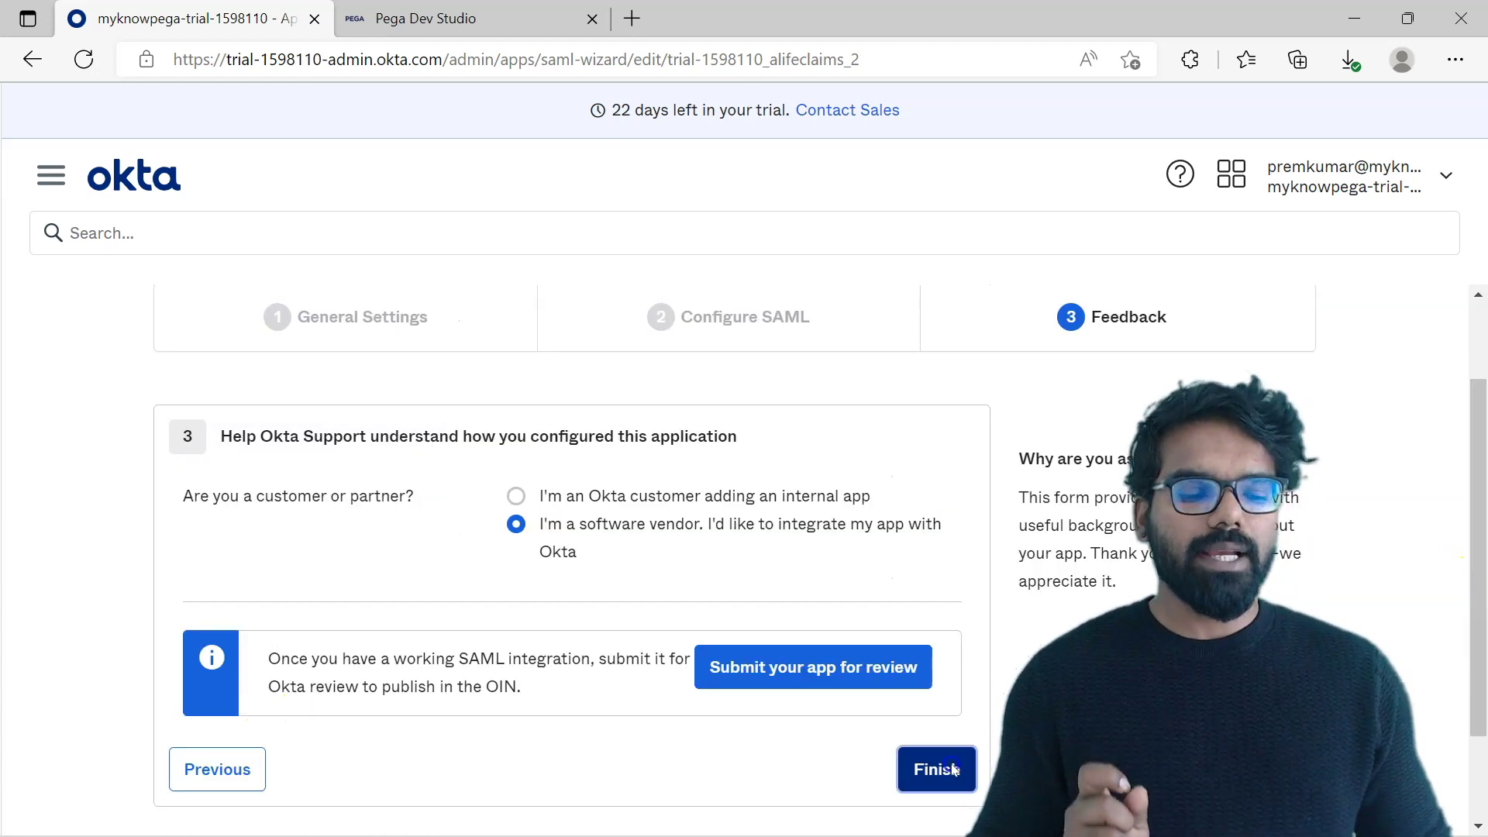
click(955, 769)
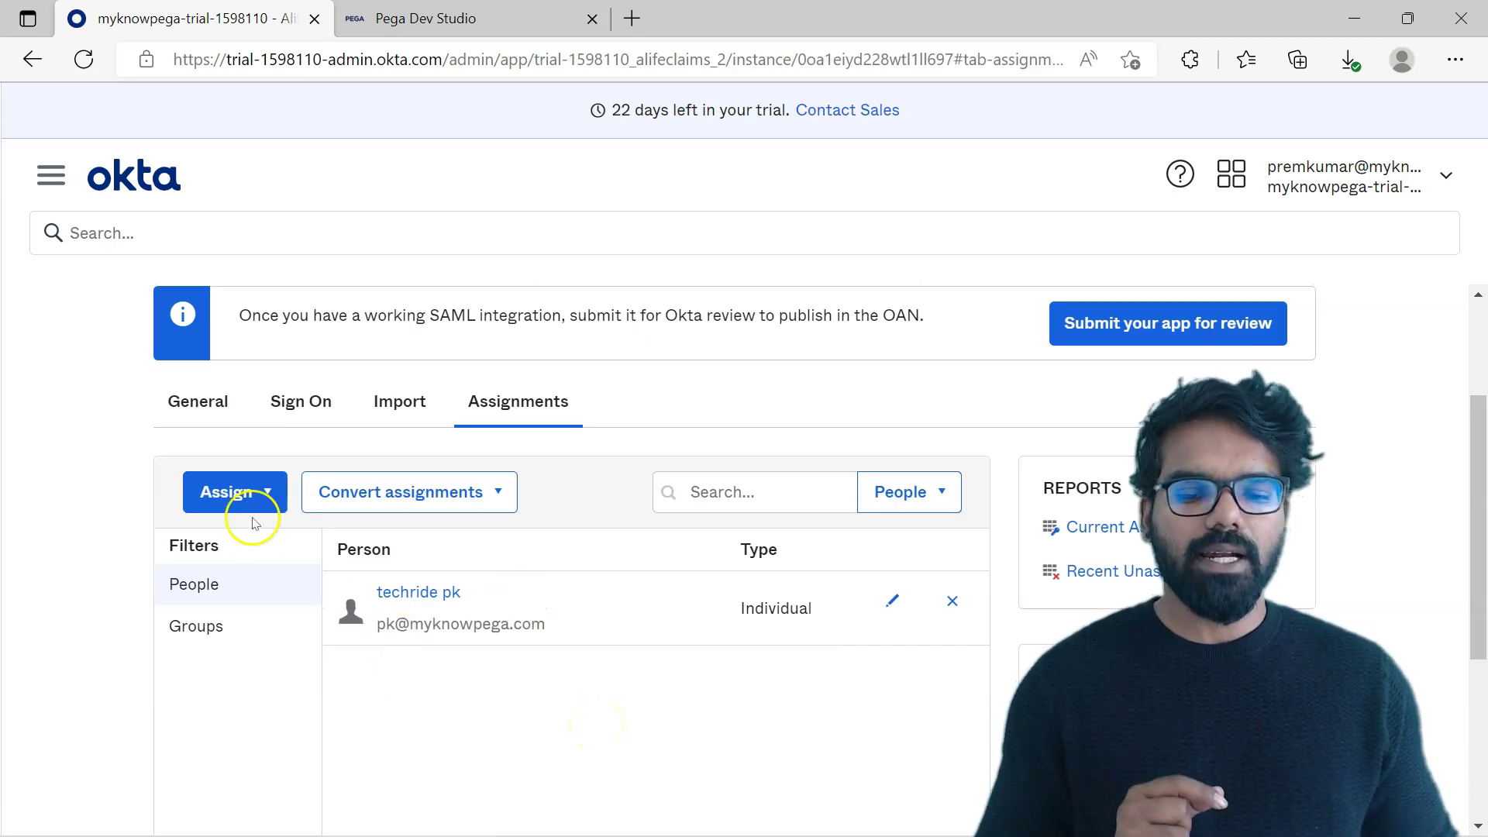
click(234, 495)
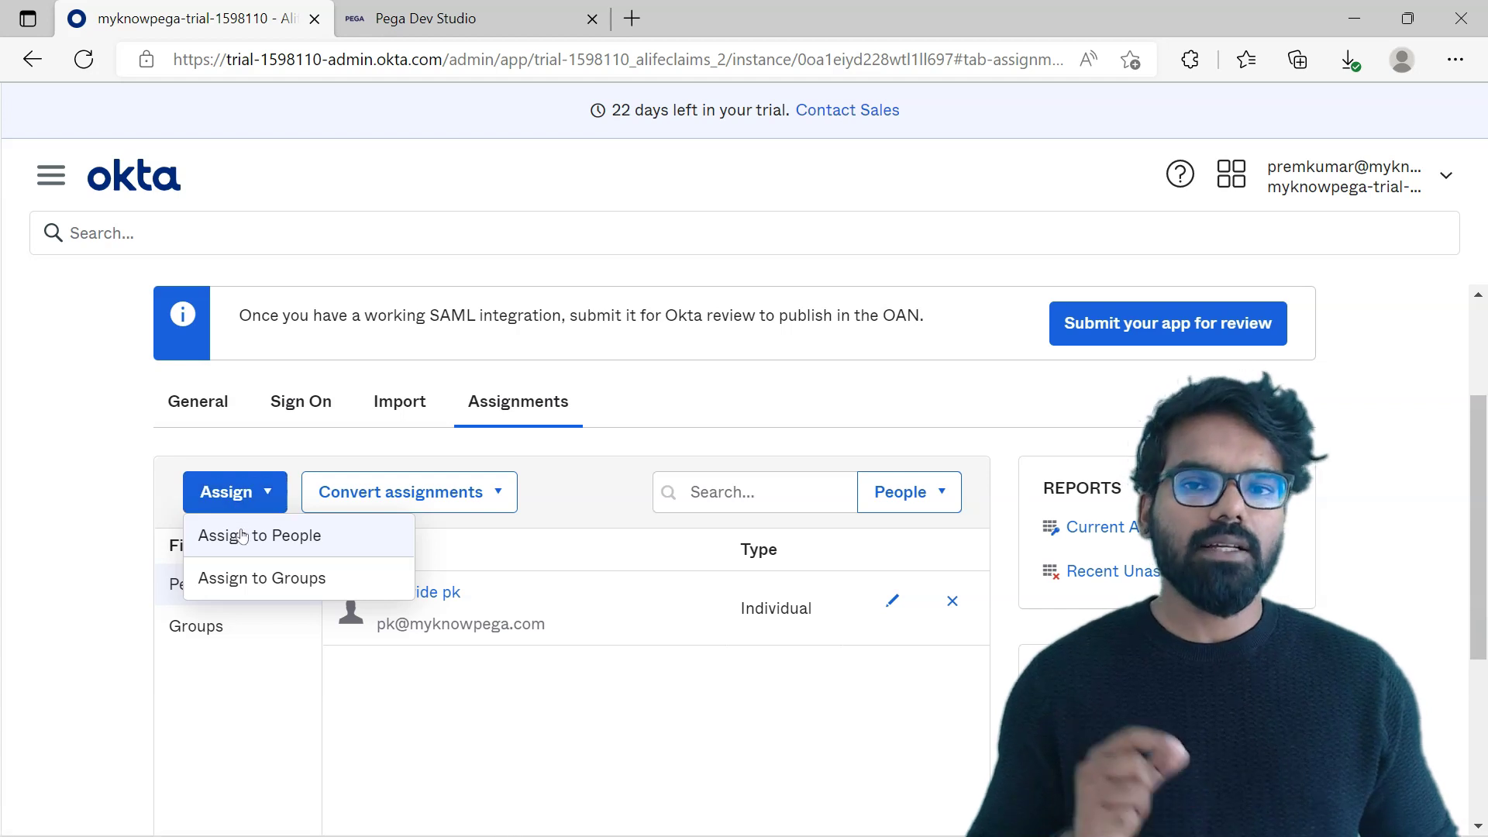
click(237, 533)
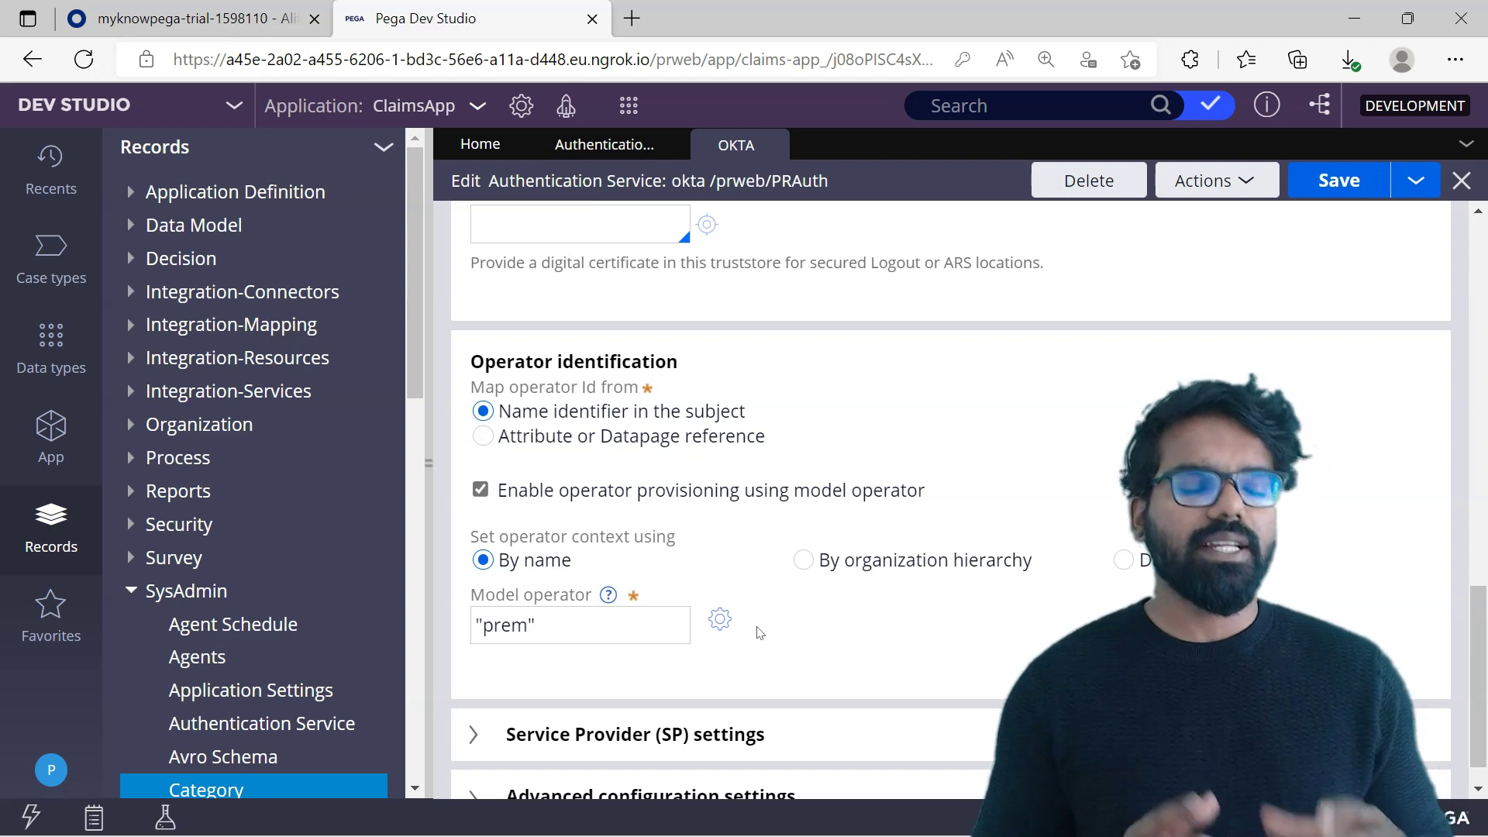
- Base okta's operator context on the pyDefault data transform and review its rows
click(1123, 559)
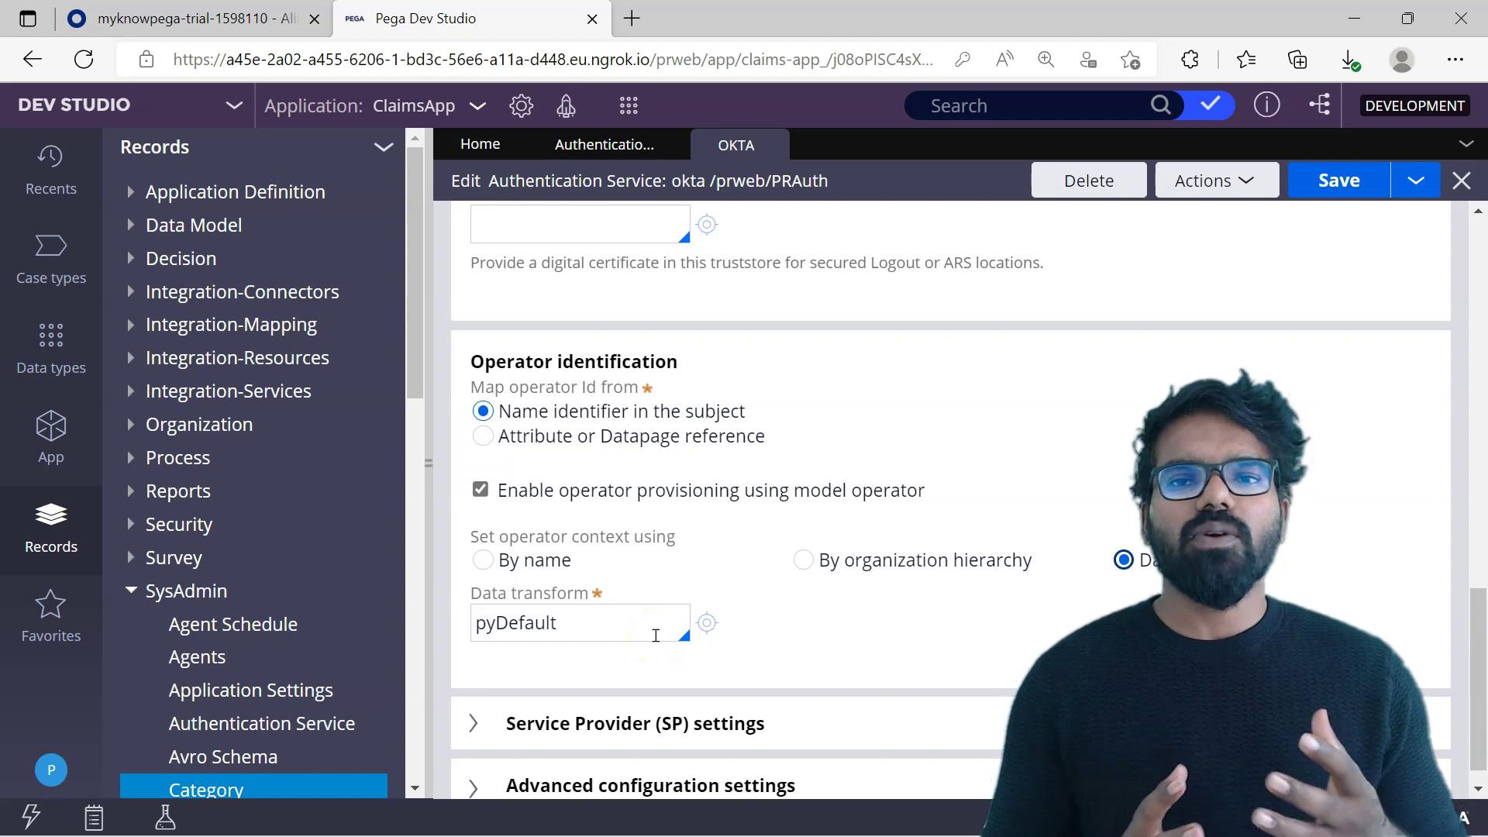
click(706, 622)
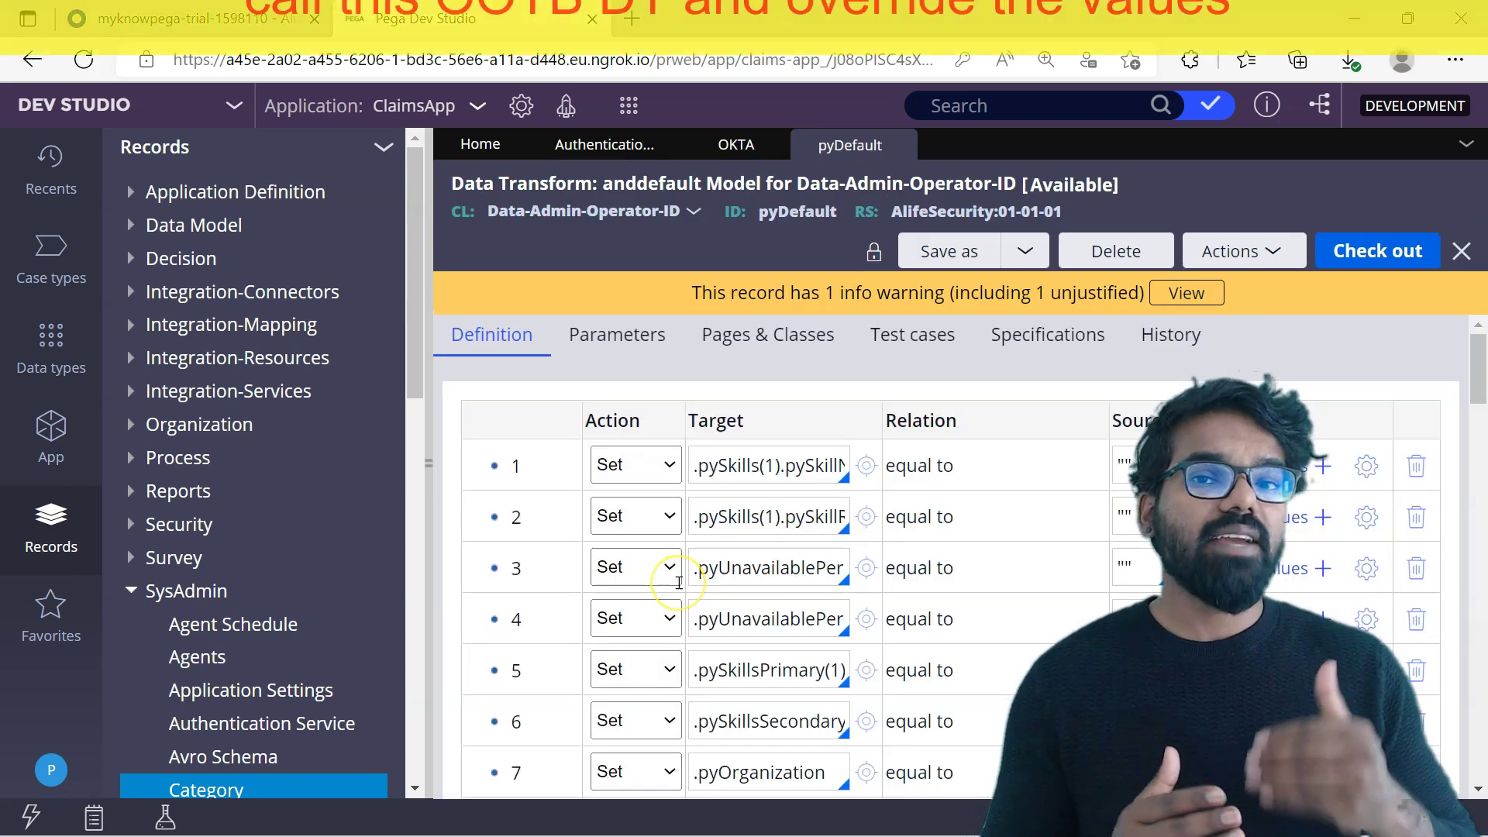
click(804, 209)
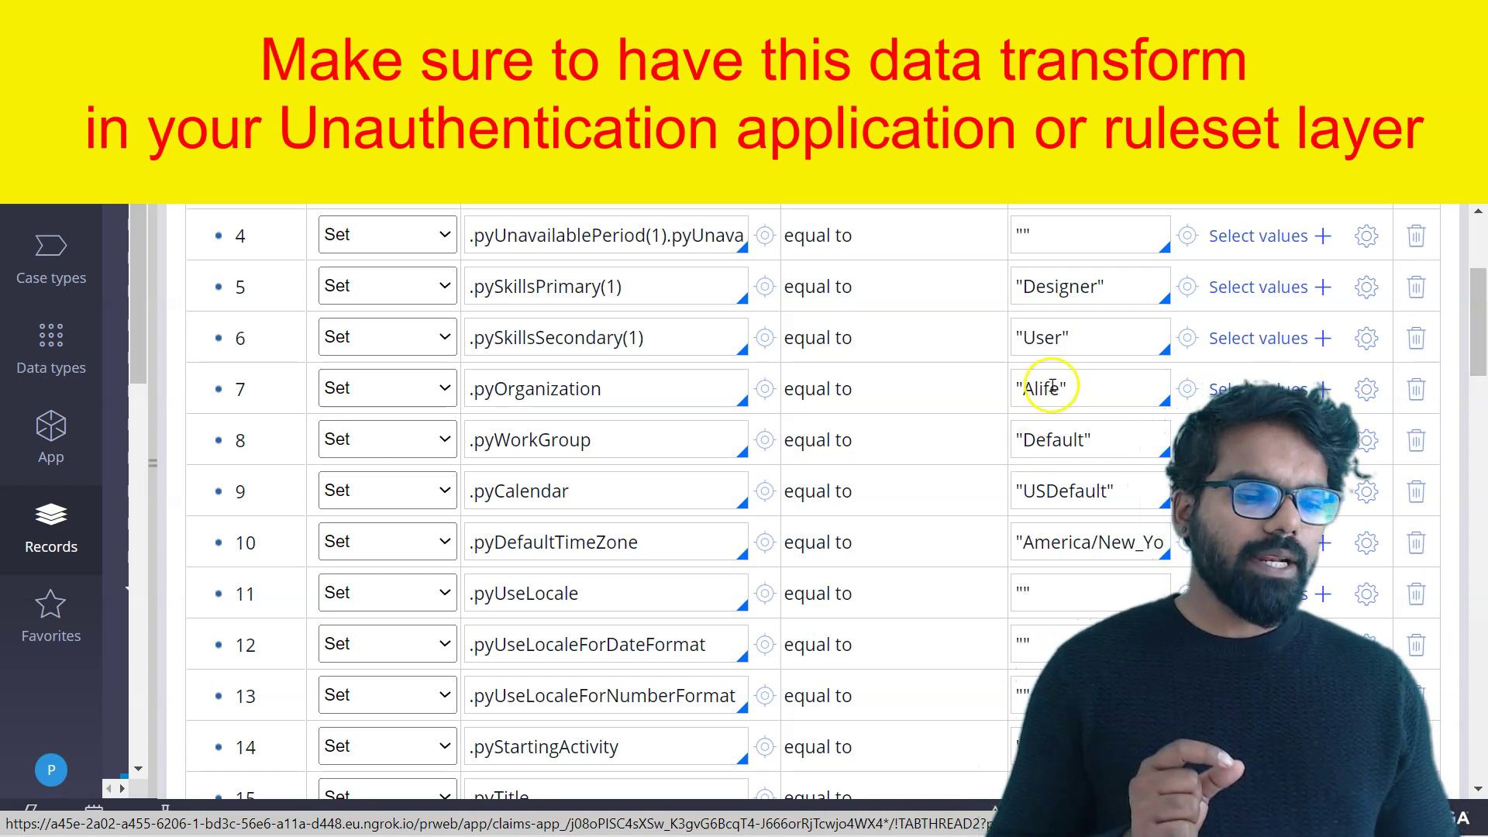
drag(1476, 310, 1477, 415)
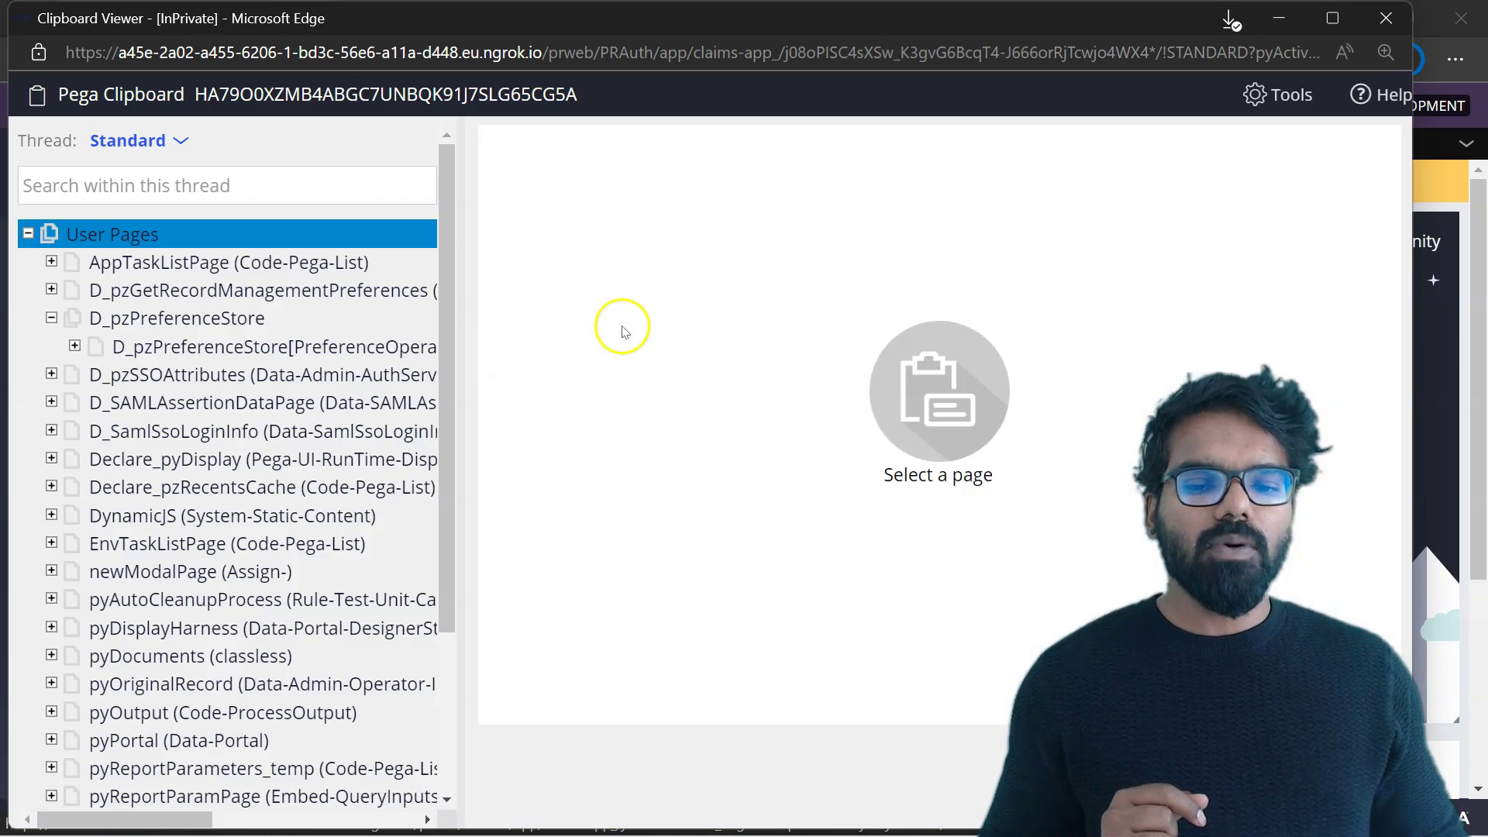
- Open the Clipboard viewer, widen the page tree, and show the D_SamlSsoLoginInfo page's properties
click(426, 354)
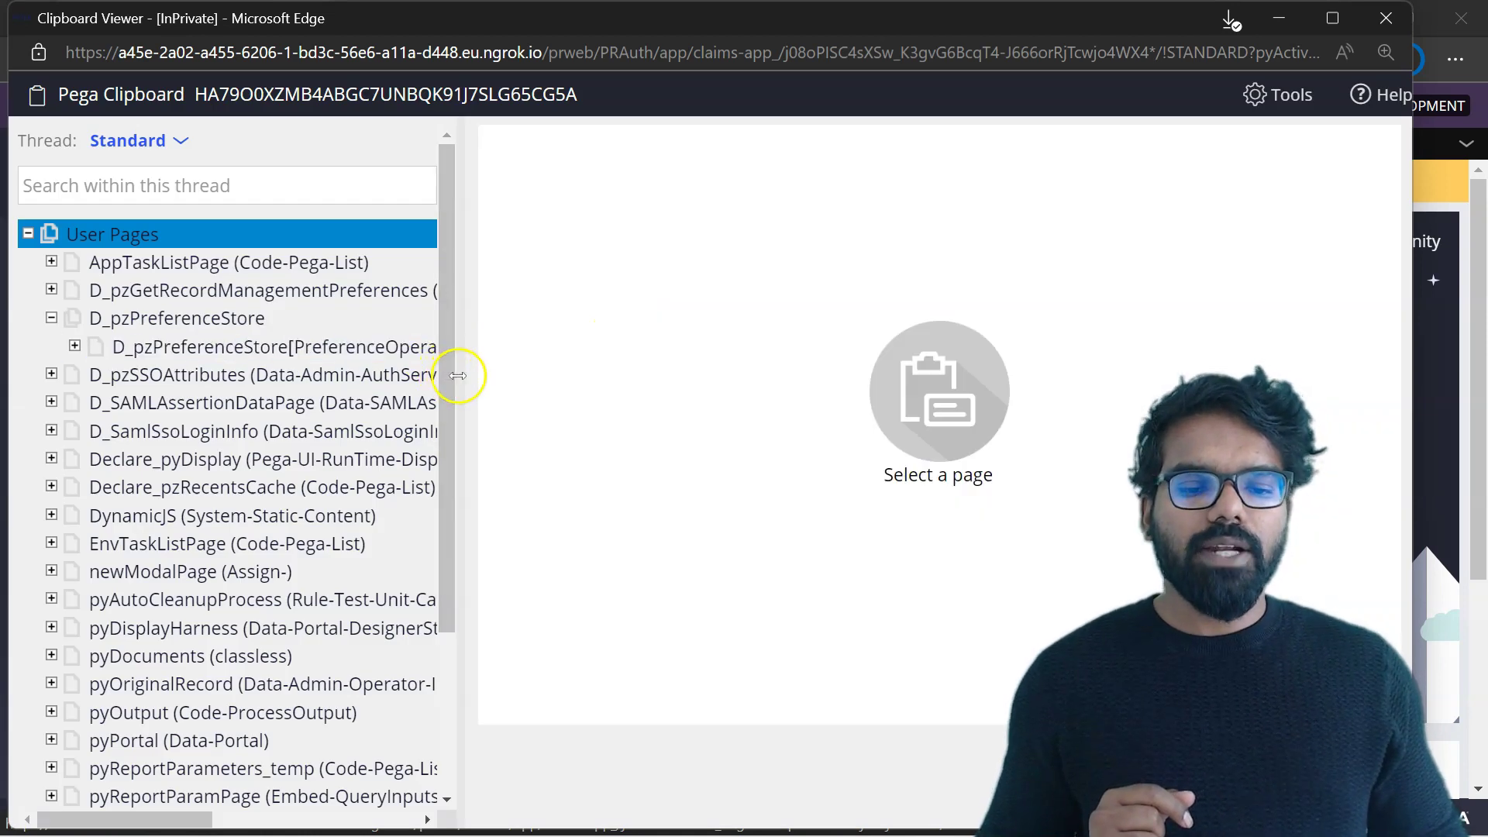
drag(469, 376, 540, 377)
click(201, 431)
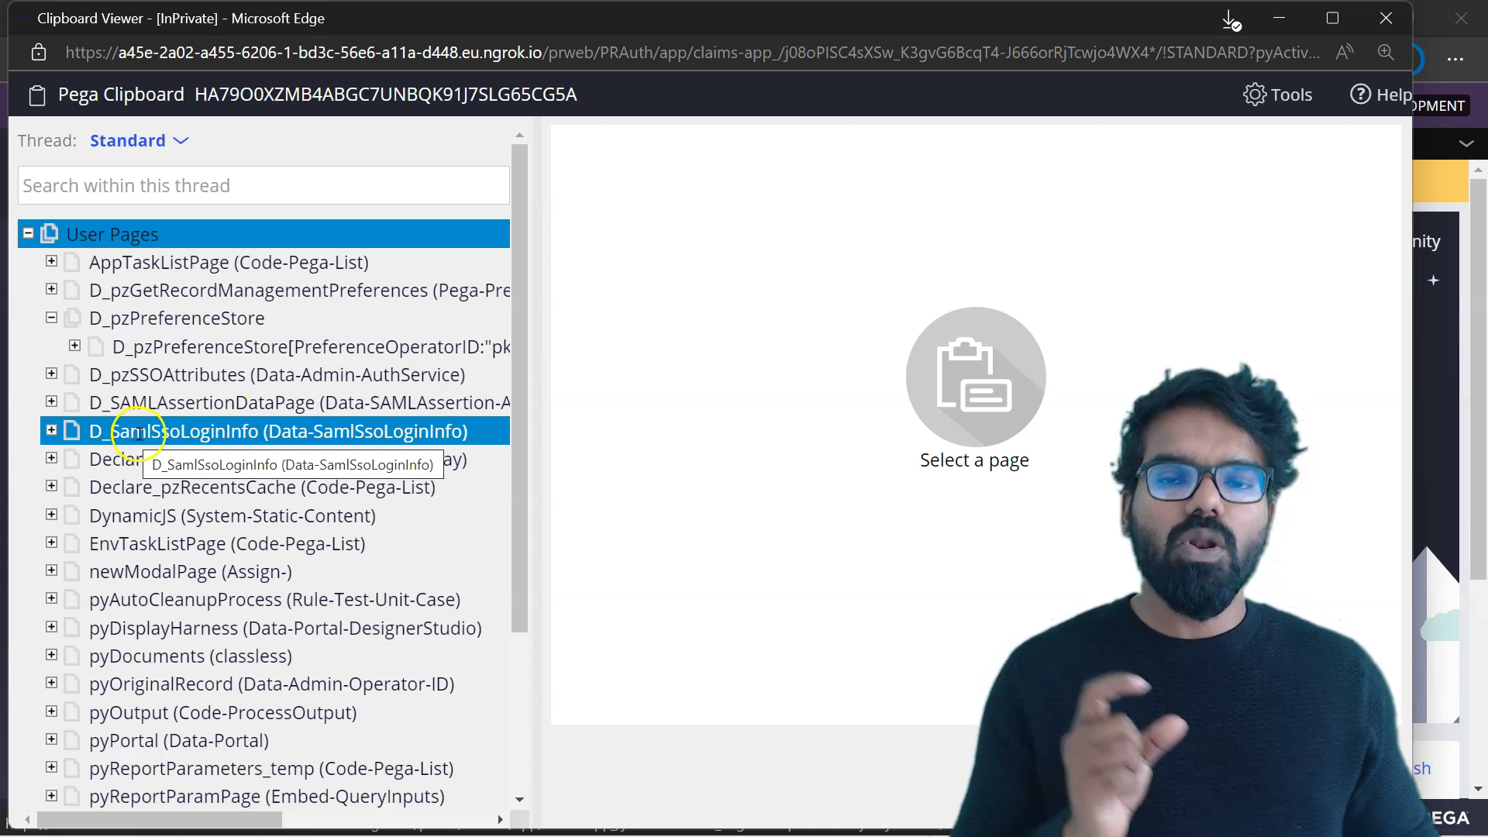
click(135, 433)
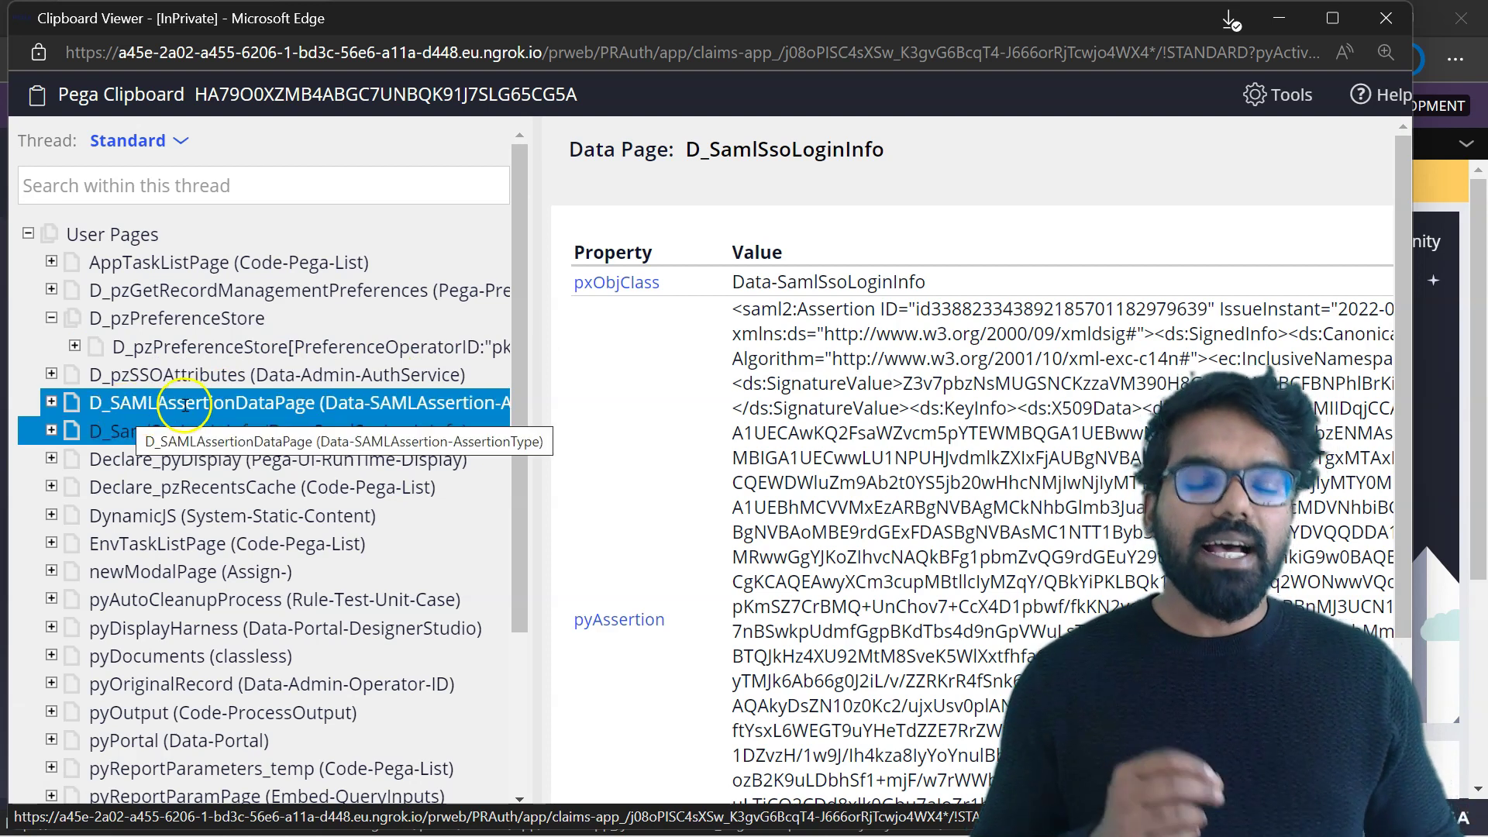
- Expand D_SAMLAssertionDataPage through AttributeStatement(1) to view the Attribute(1) and Attribute(2) pages
click(51, 402)
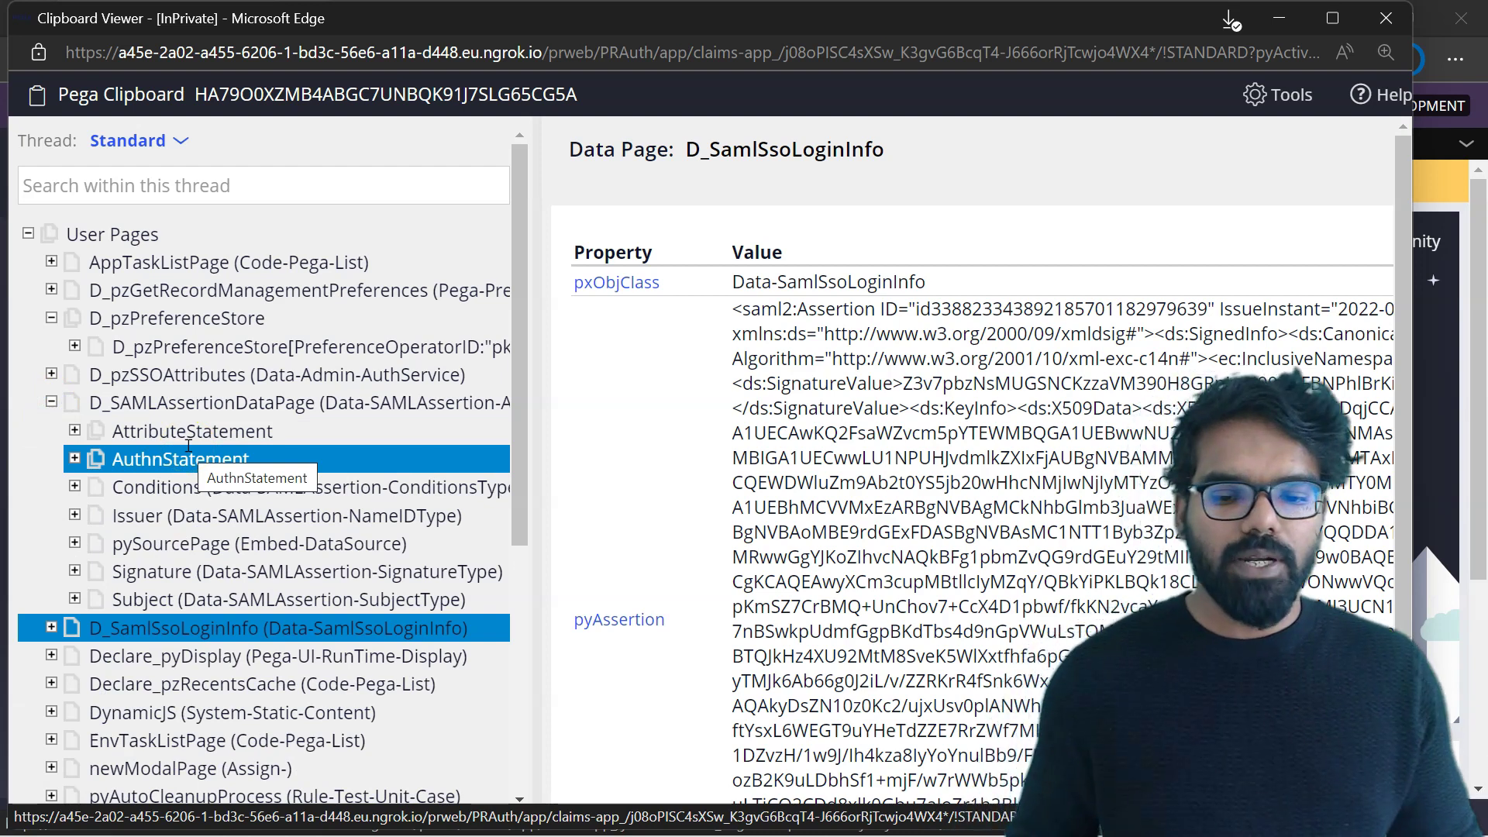
click(75, 431)
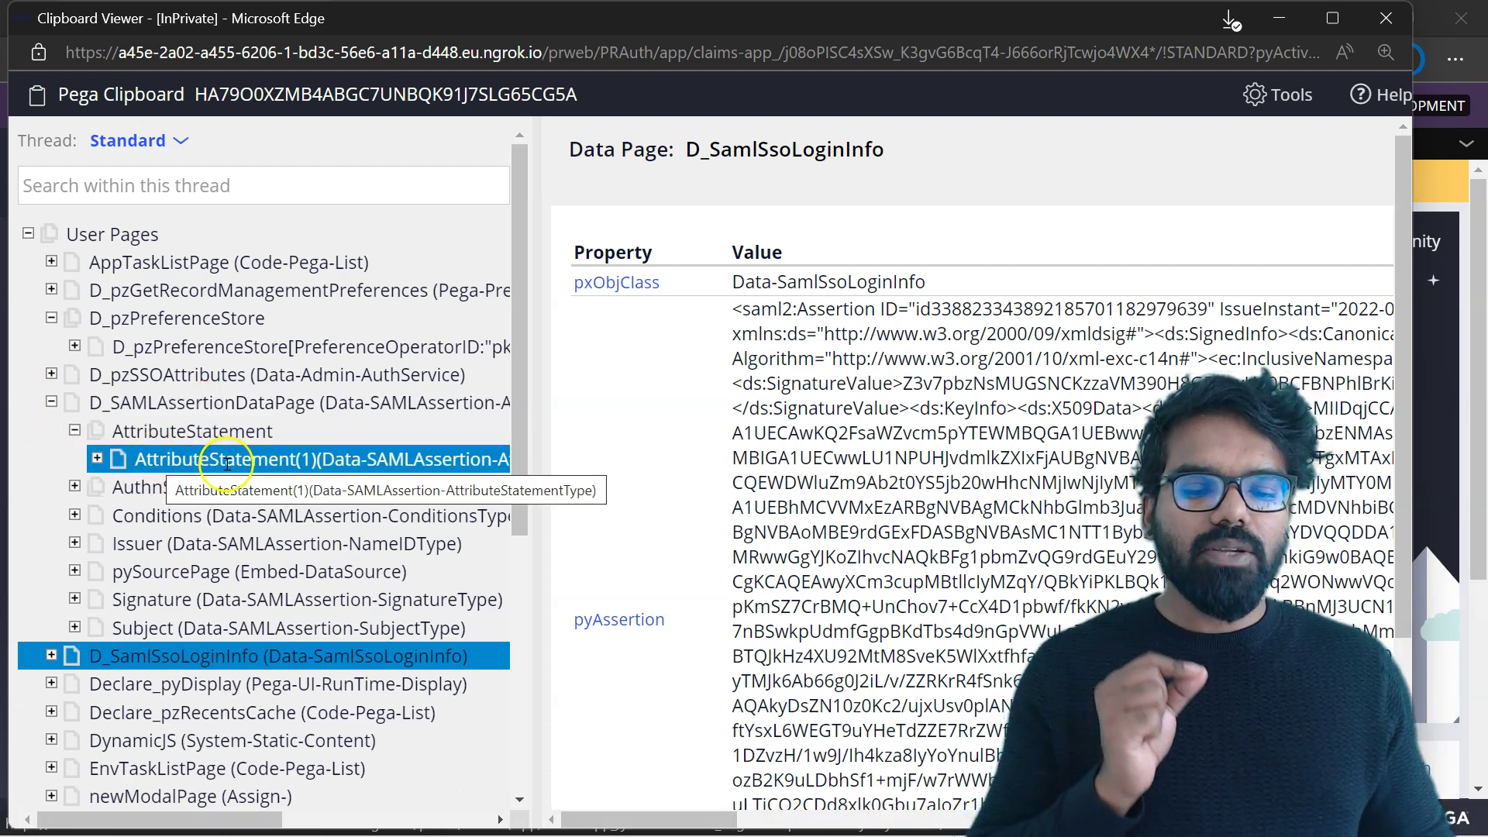
click(96, 458)
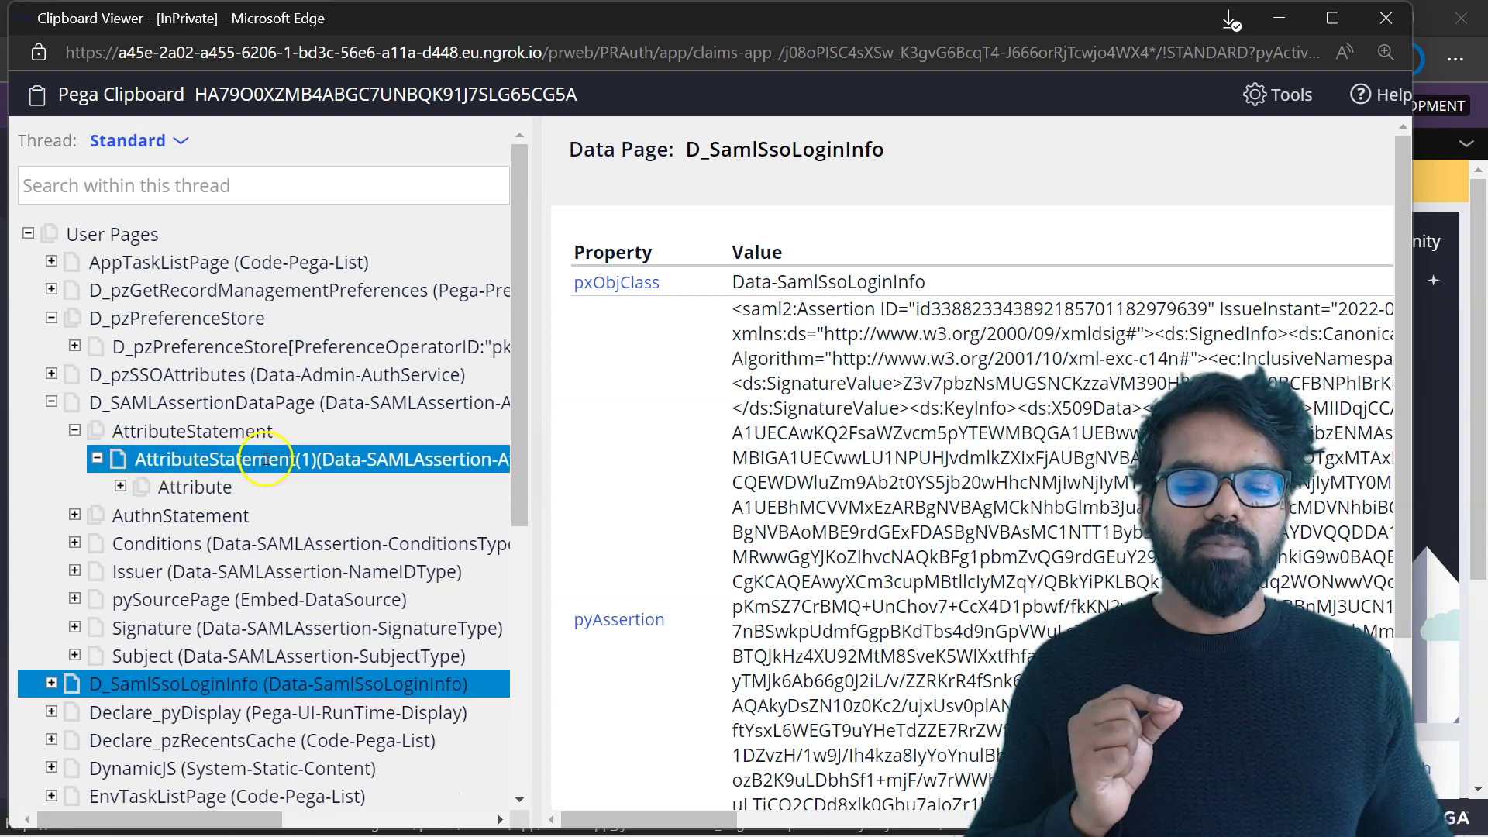
click(120, 486)
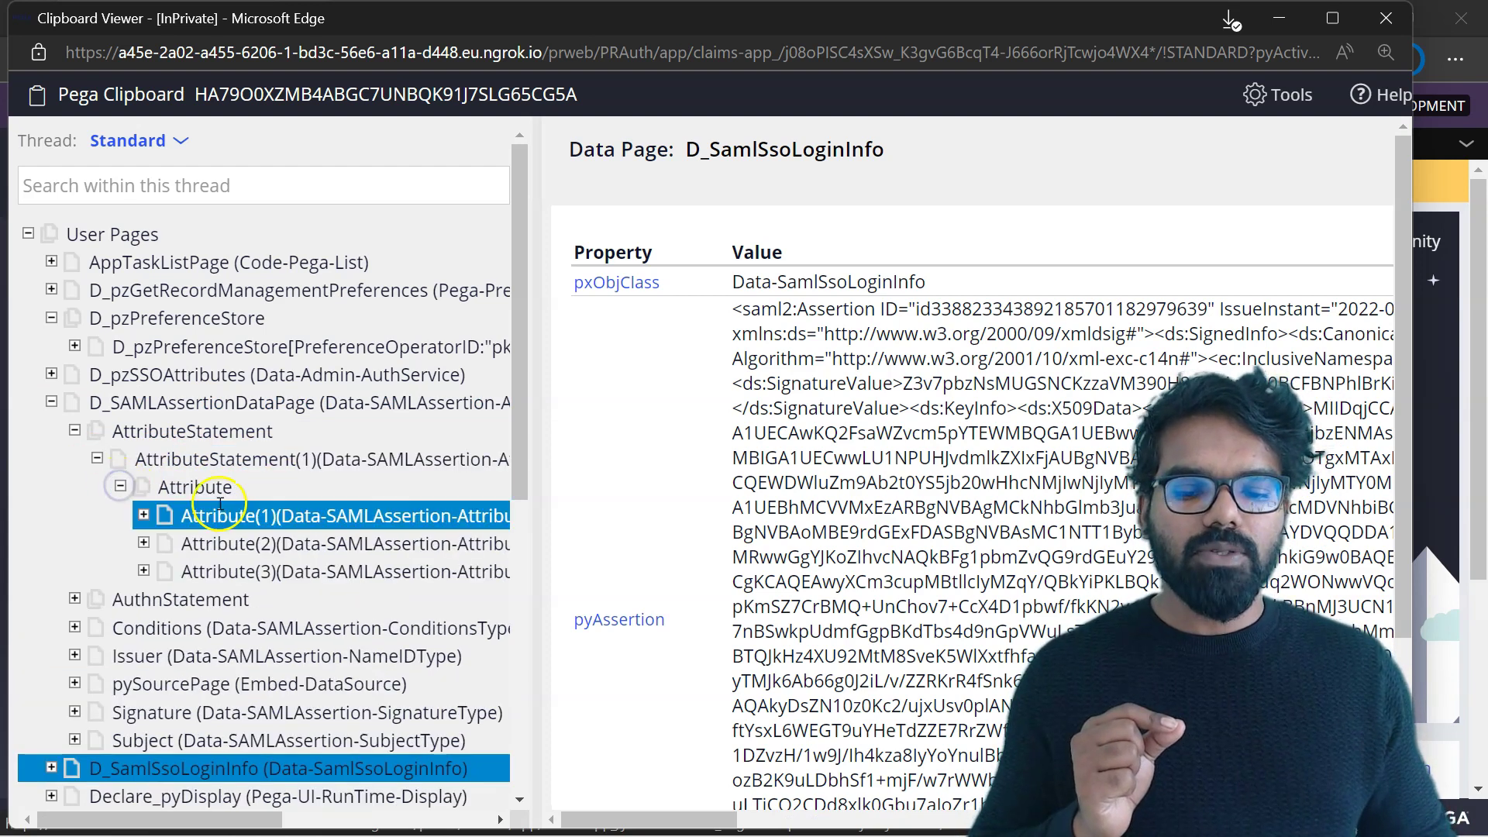
click(240, 516)
click(237, 543)
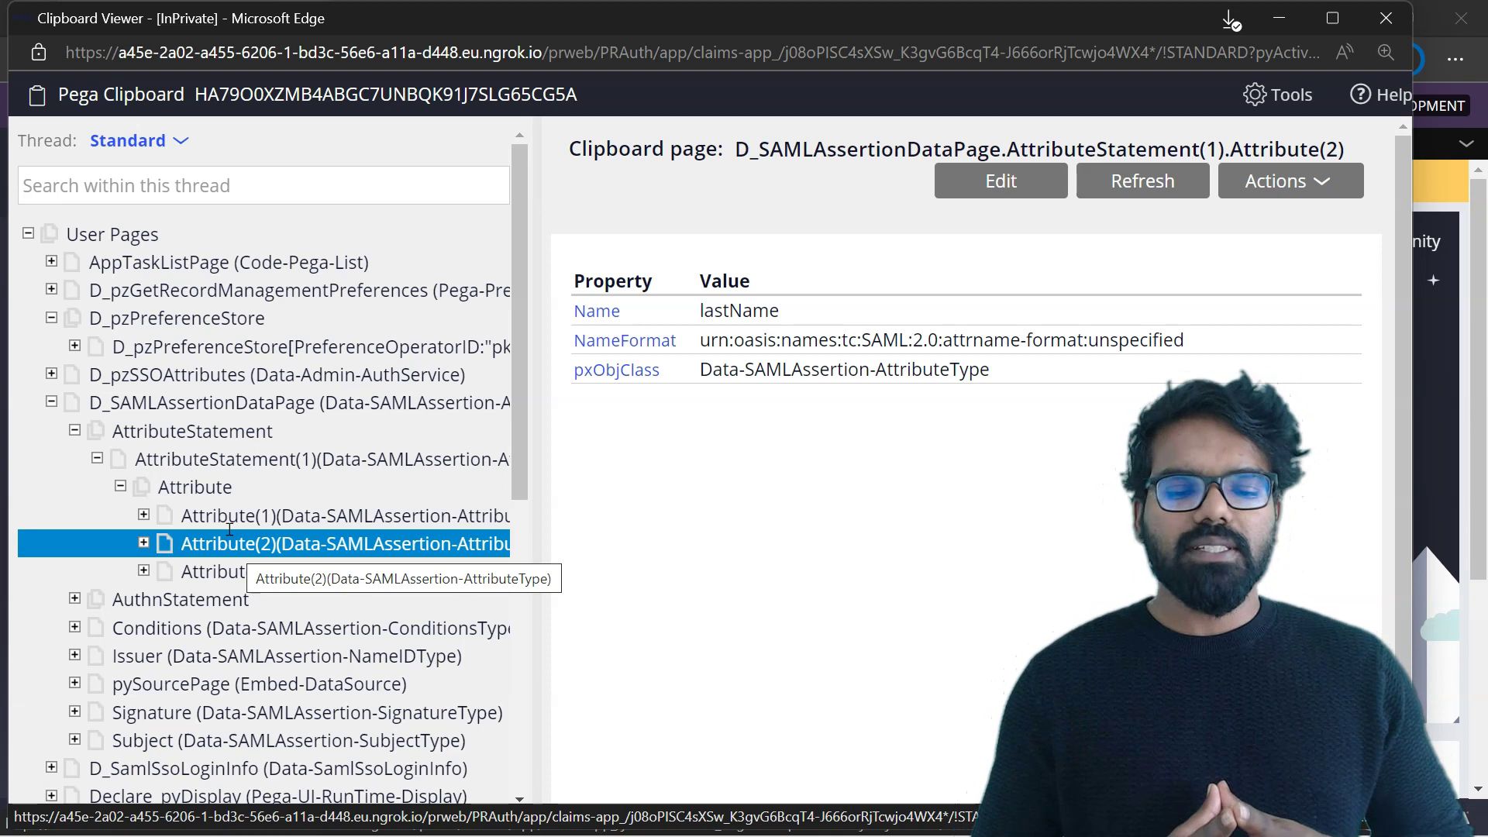
- Expand the pyAttributeValueList of Attribute(2) and Attribute(1) to show their value entries
click(231, 518)
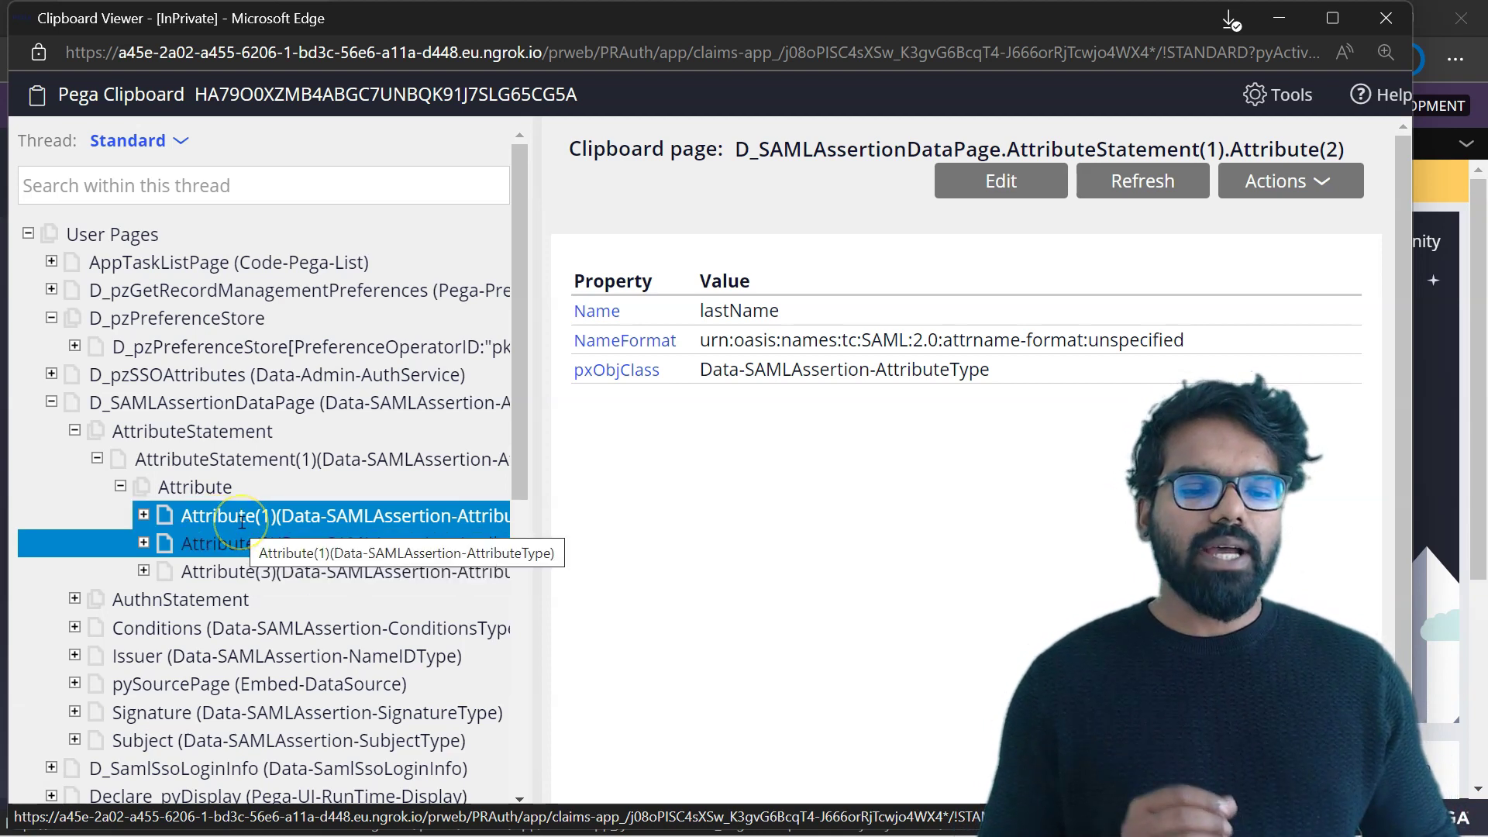
click(146, 544)
click(145, 543)
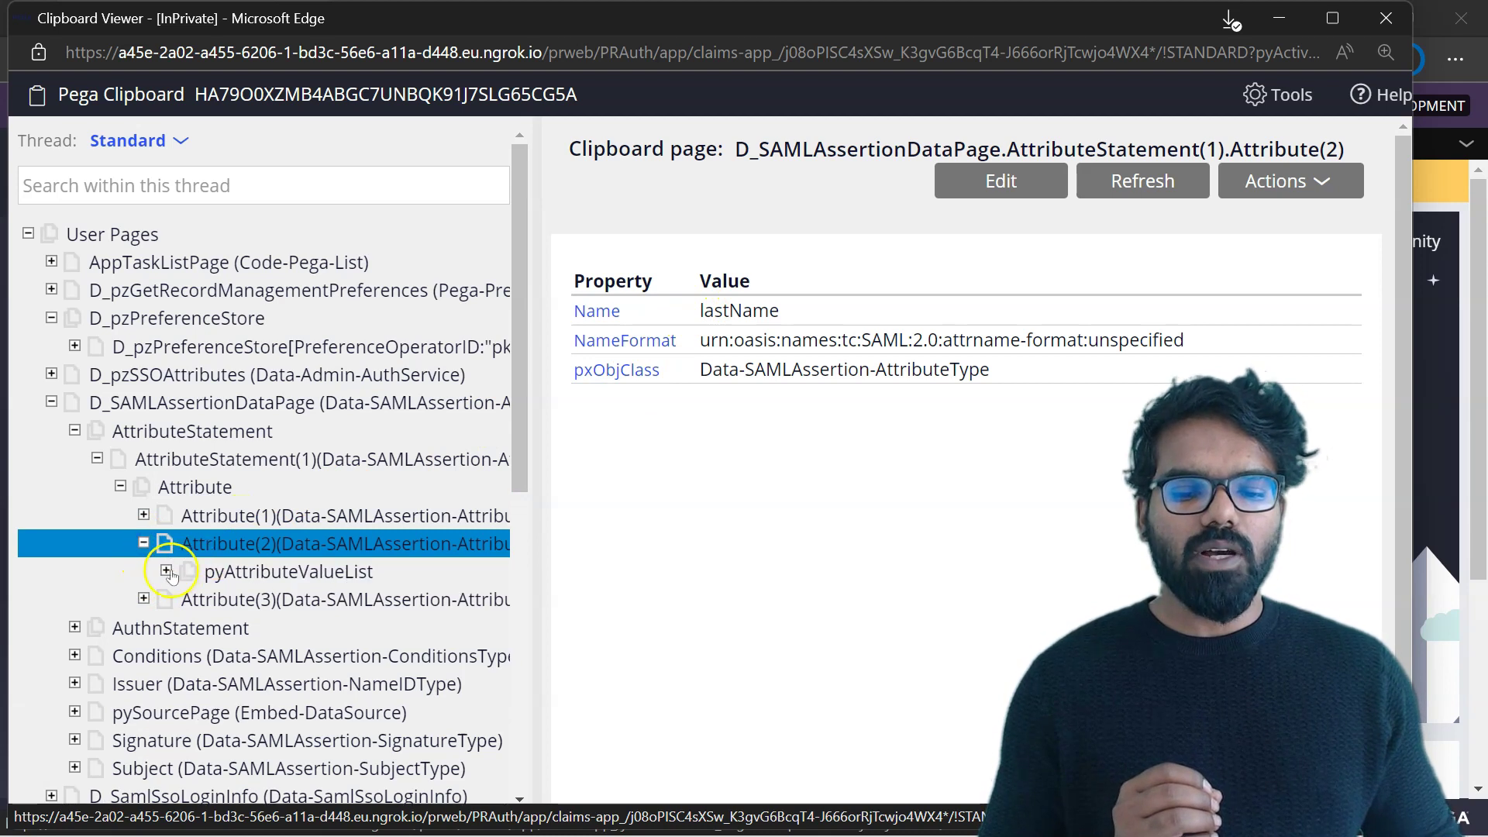
click(256, 571)
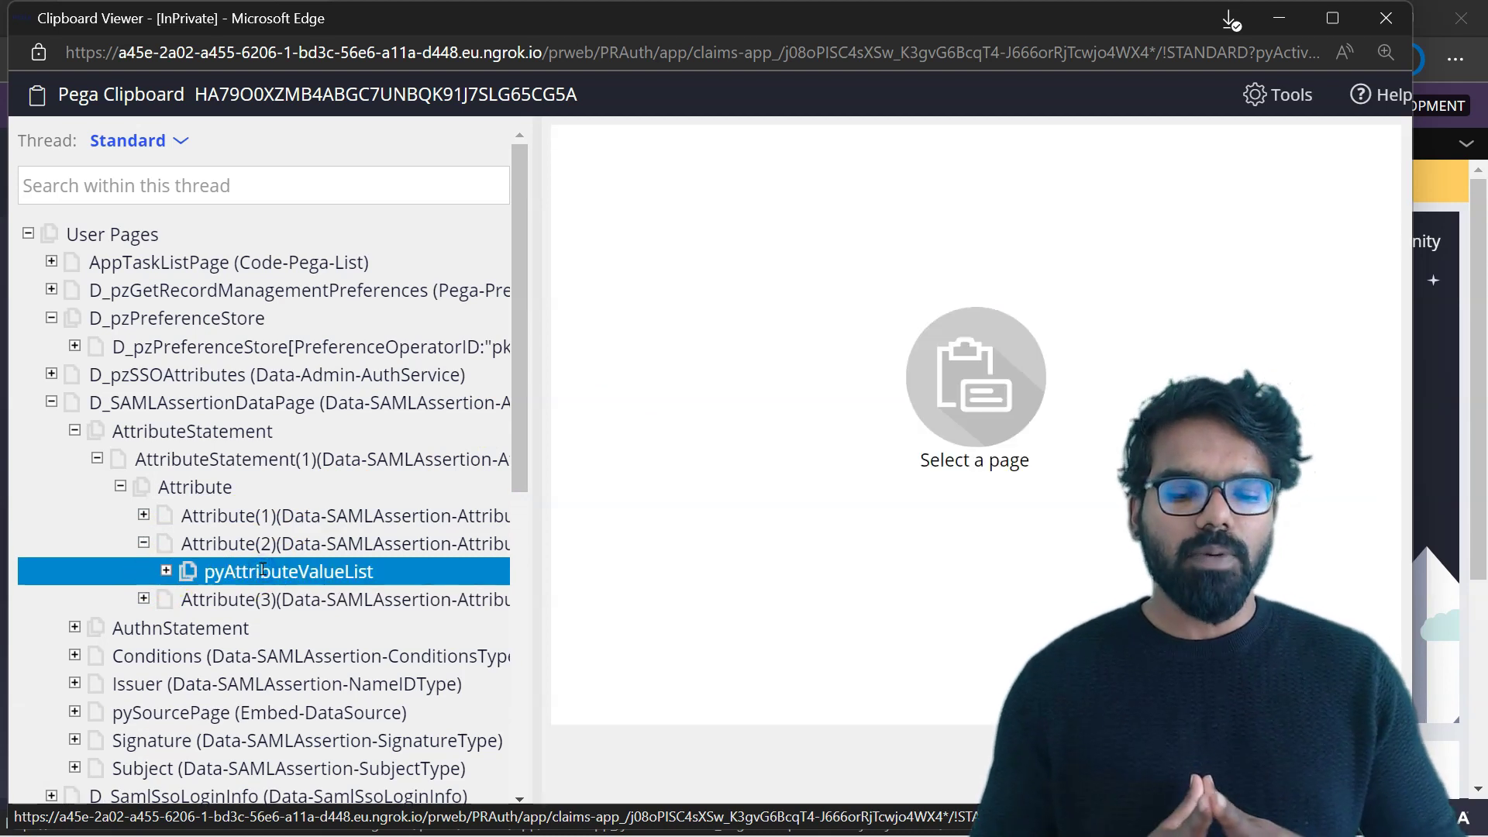
click(166, 571)
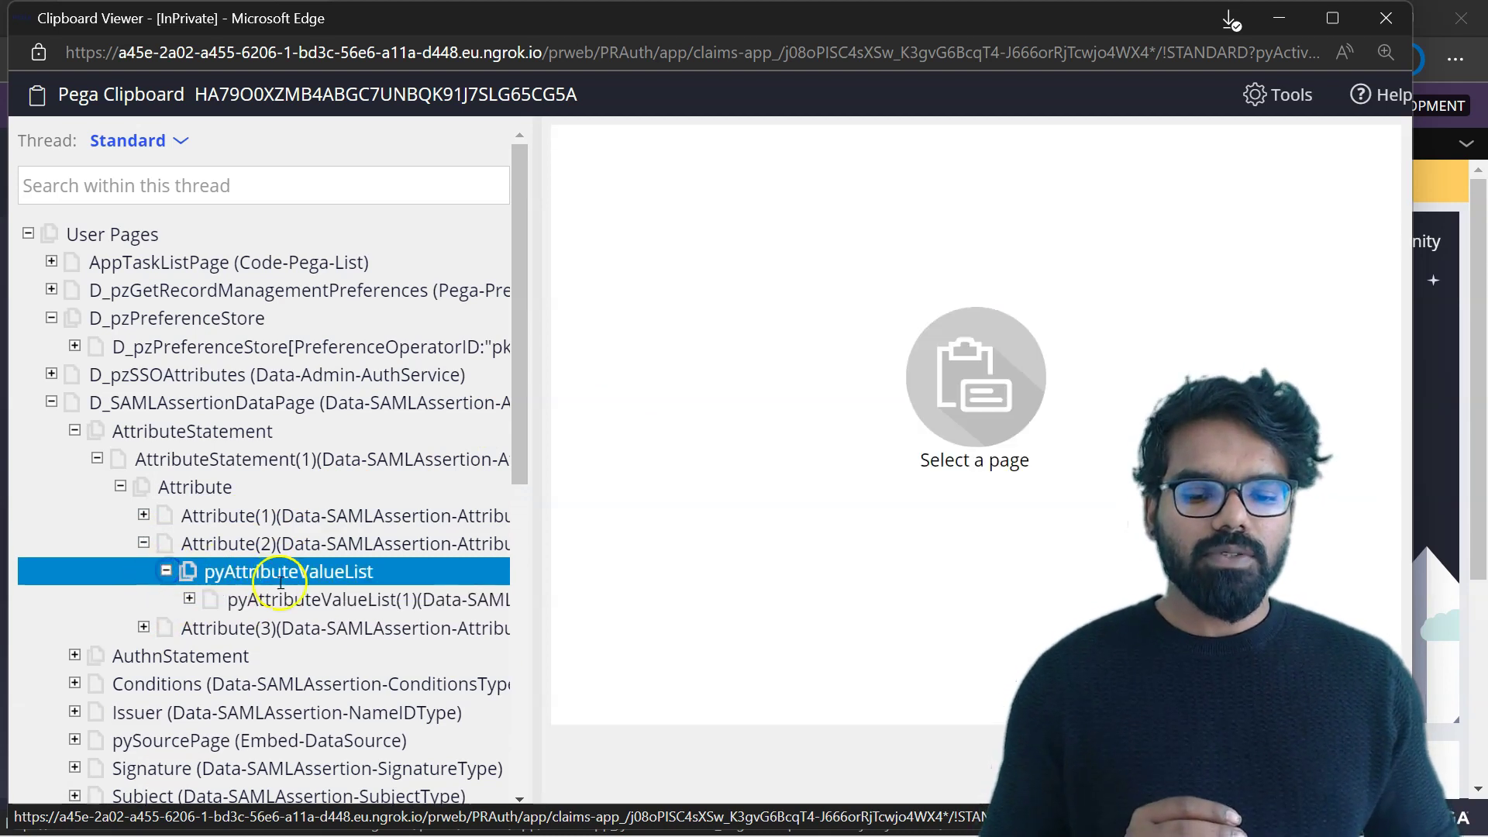
click(296, 601)
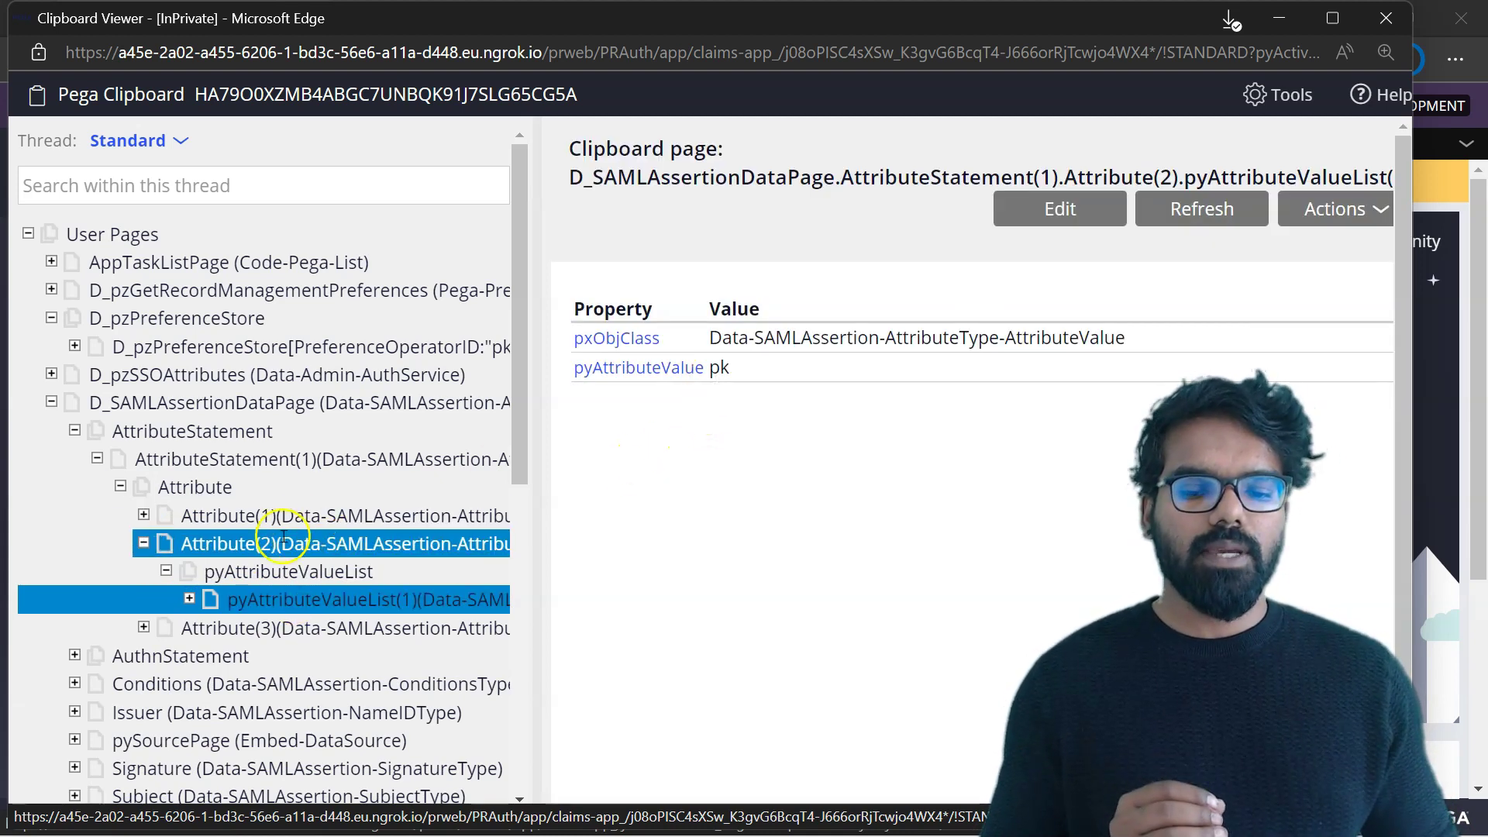
click(143, 515)
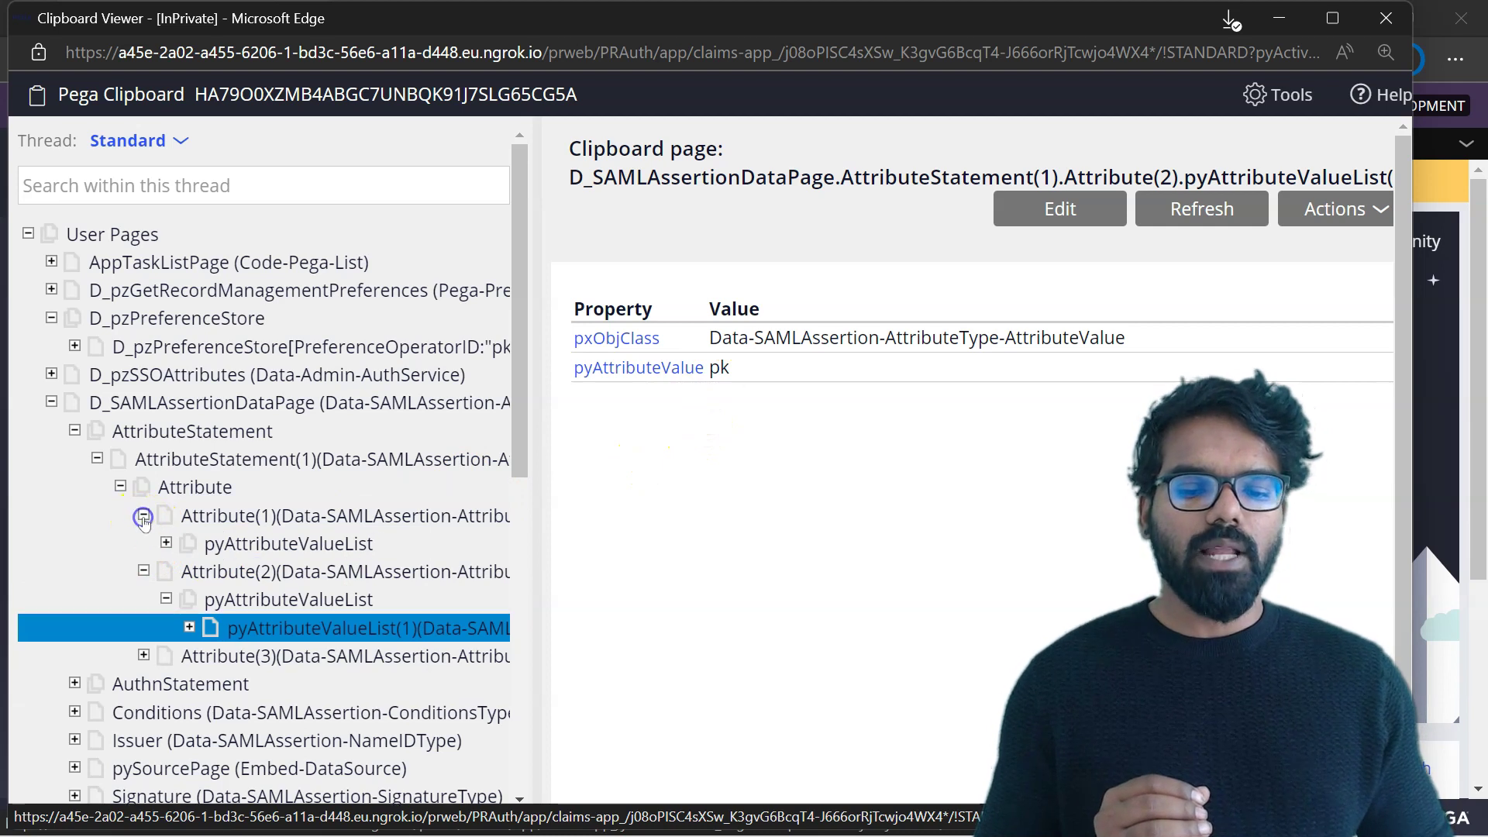
click(167, 542)
click(279, 564)
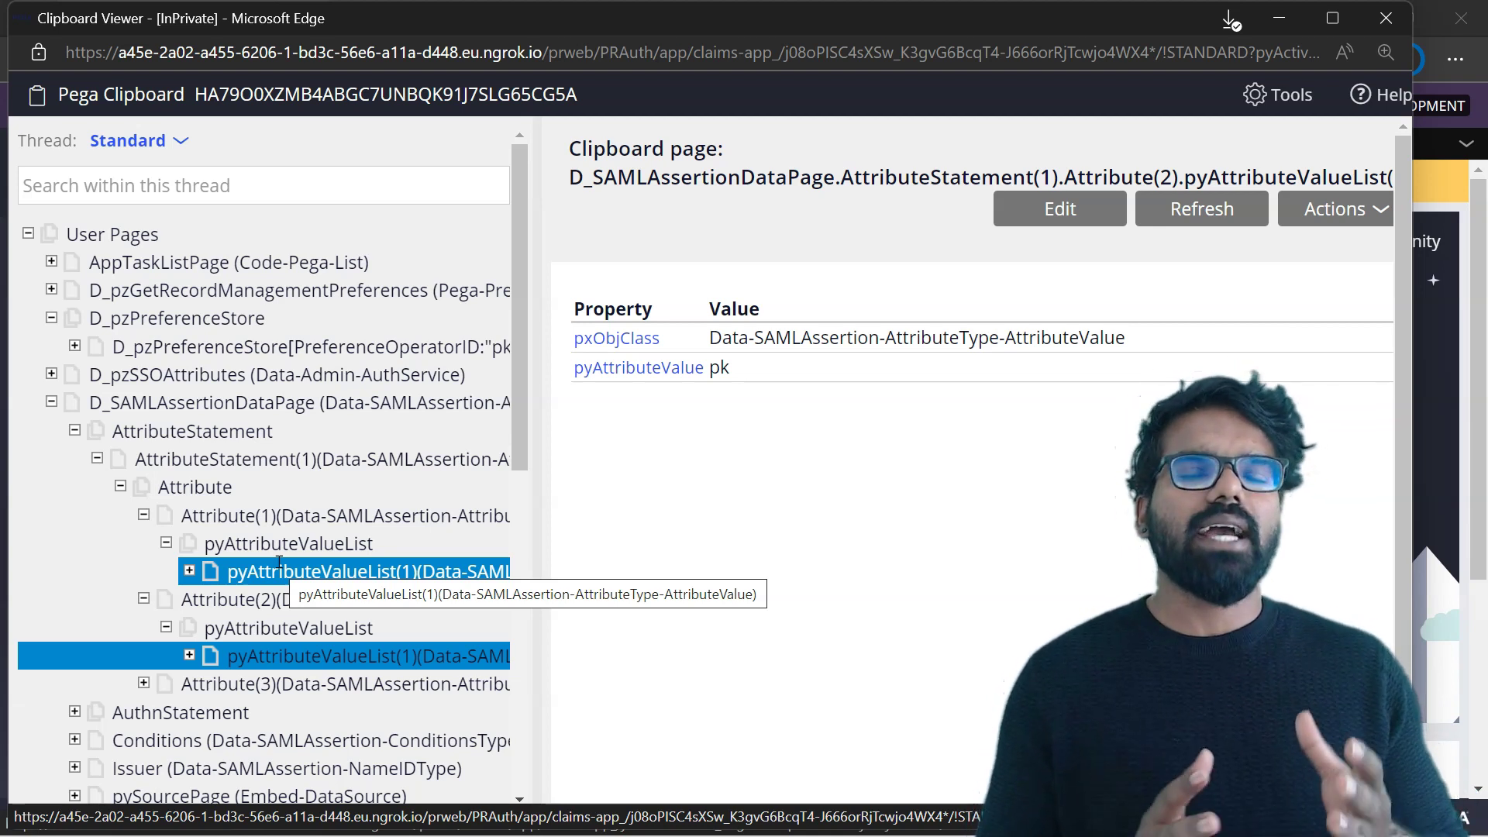
click(301, 546)
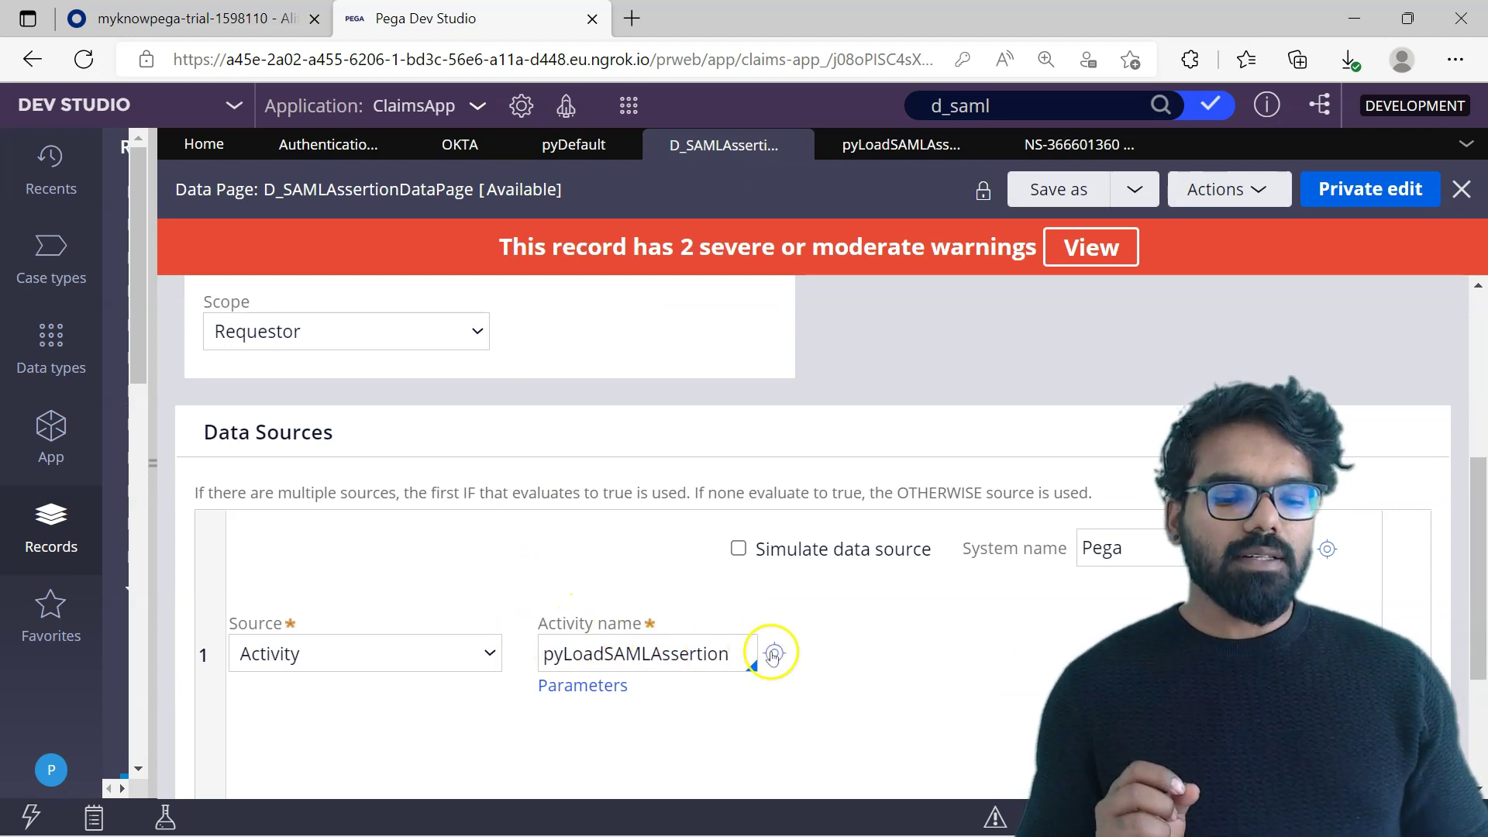
- Review the pyLoadSAMLAssertion activity and the NS-366601360 Assertion parse-XML mapping
click(901, 146)
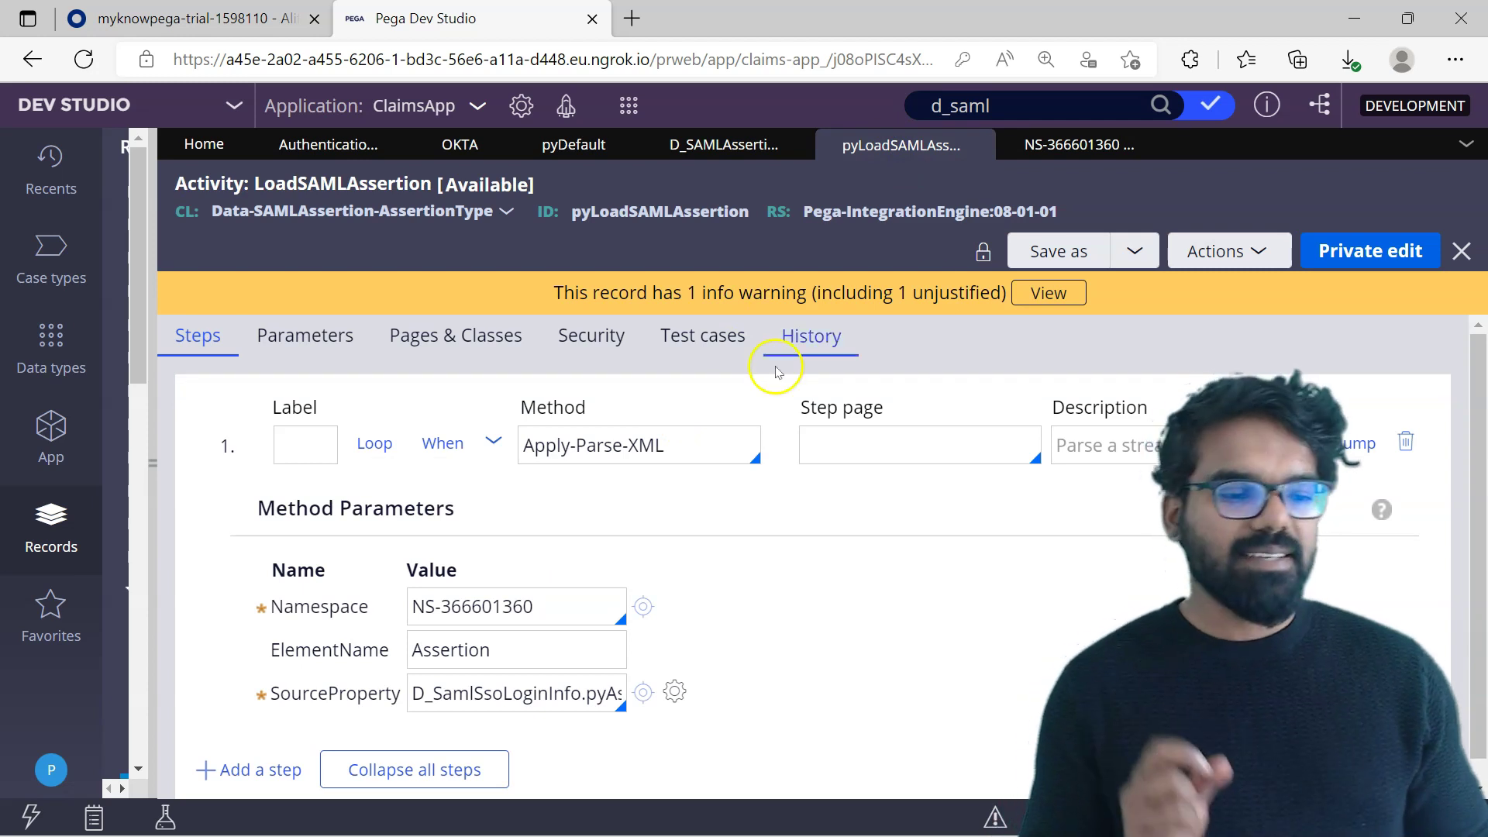
click(1077, 145)
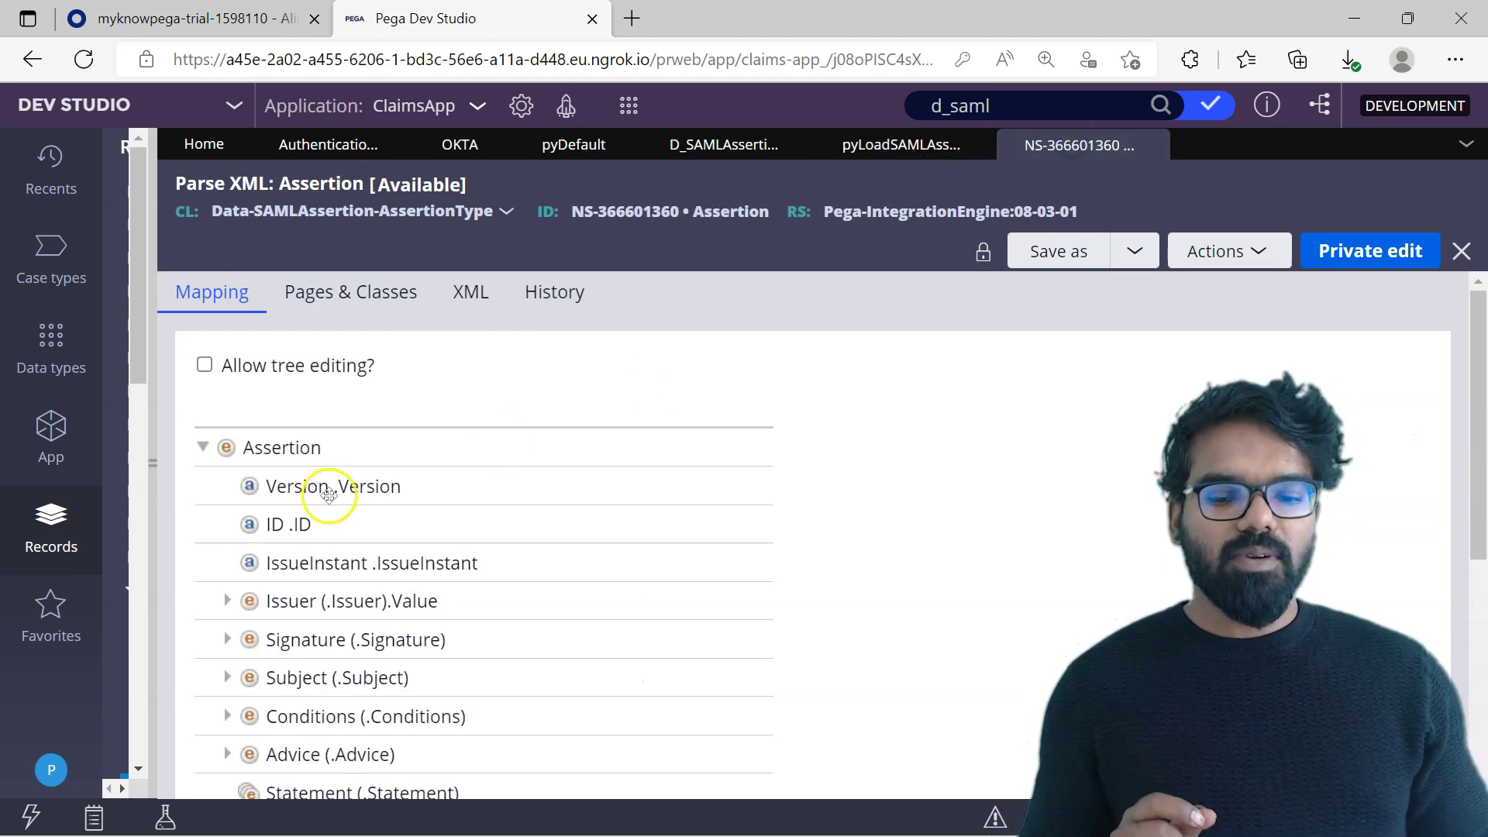
scroll(322, 538, down, 5)
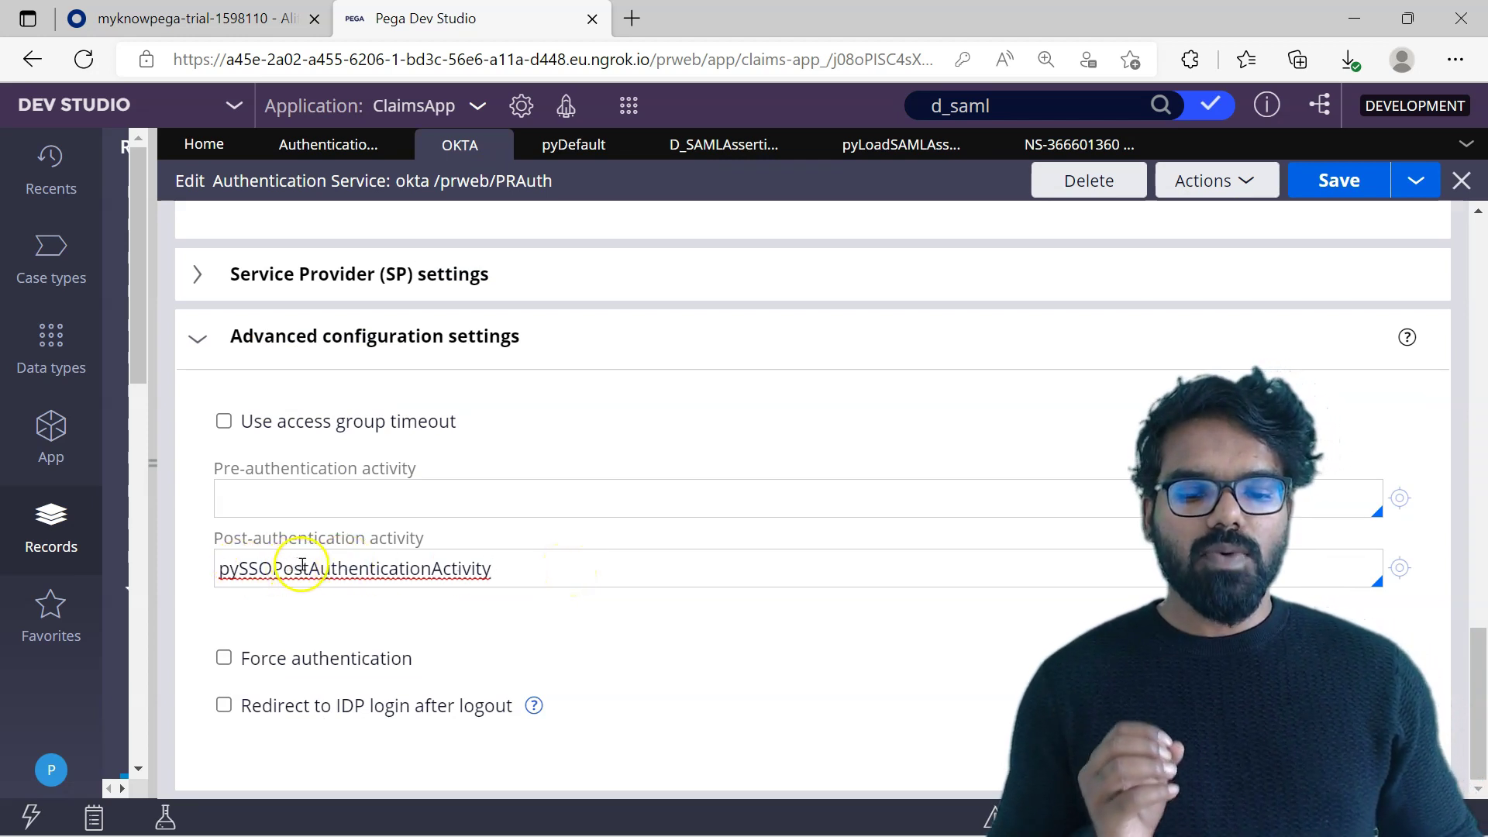
- Open pySSOPostAuthenticationActivity from the okta service's Post-authentication activity field
click(1401, 568)
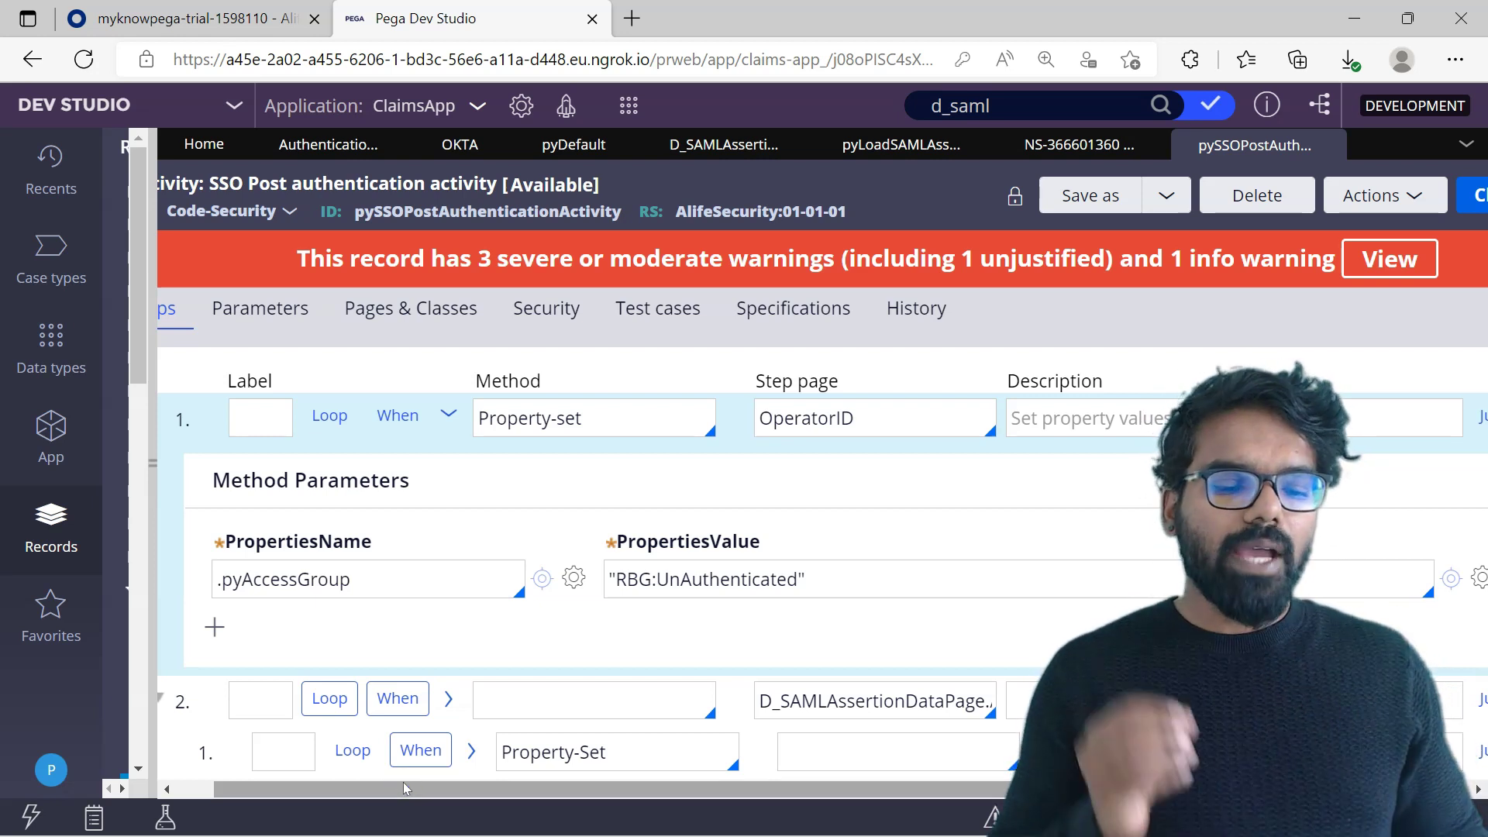
- Collapse step 1's method parameters and read step 2's step page path ending in Attribute
click(766, 620)
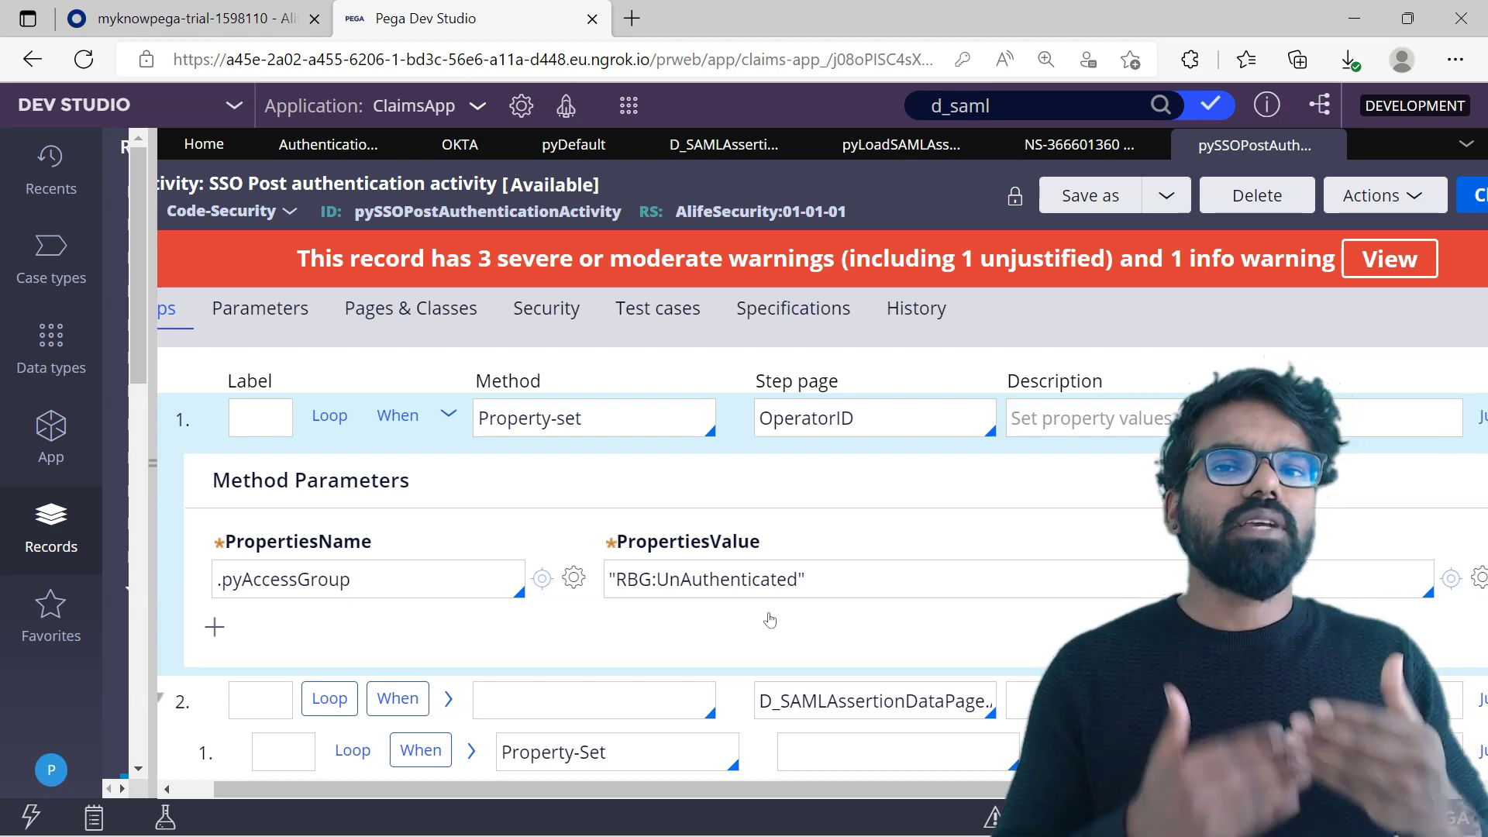
click(662, 580)
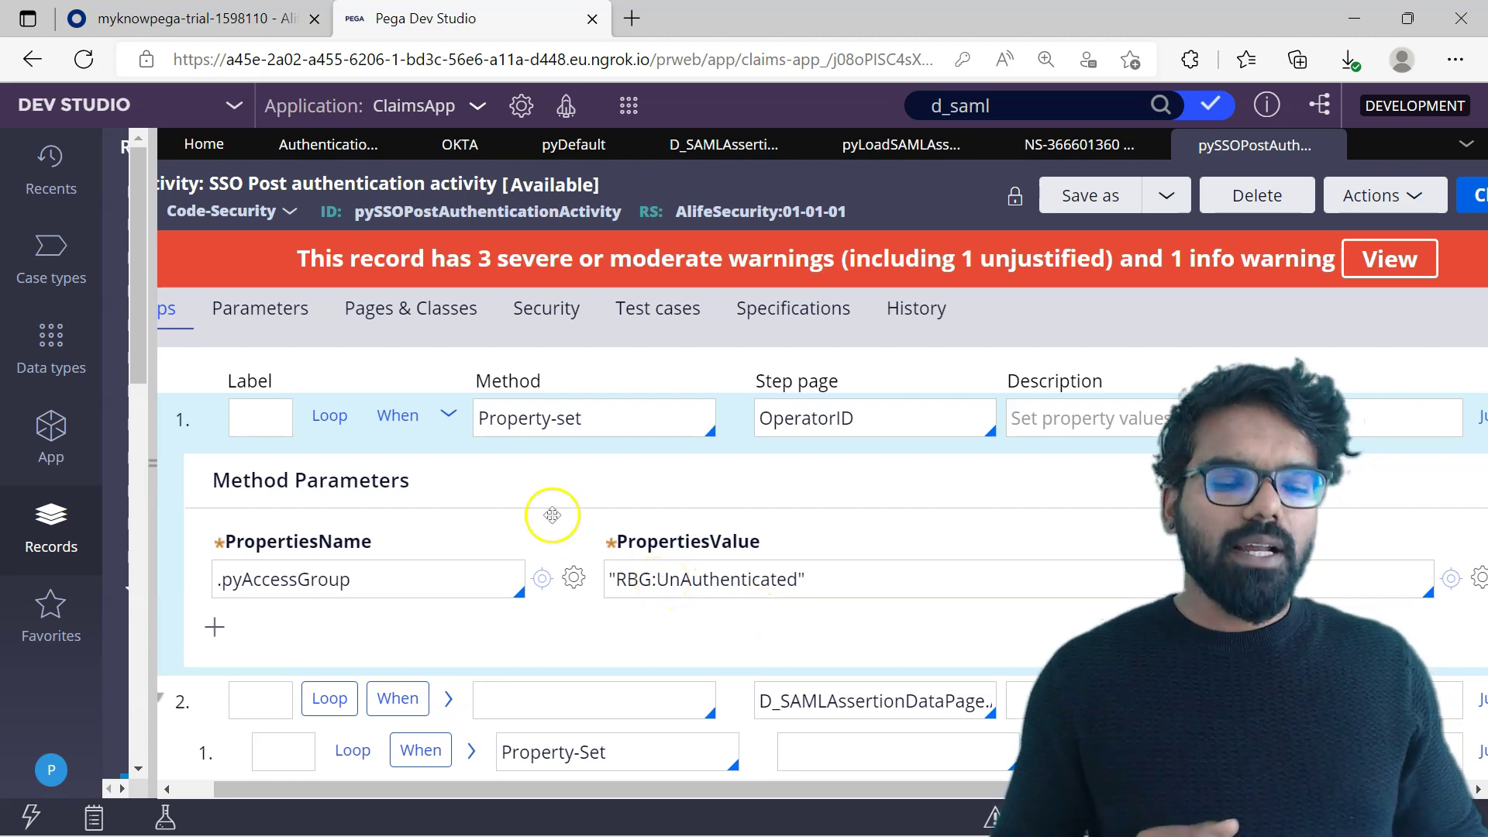
click(448, 414)
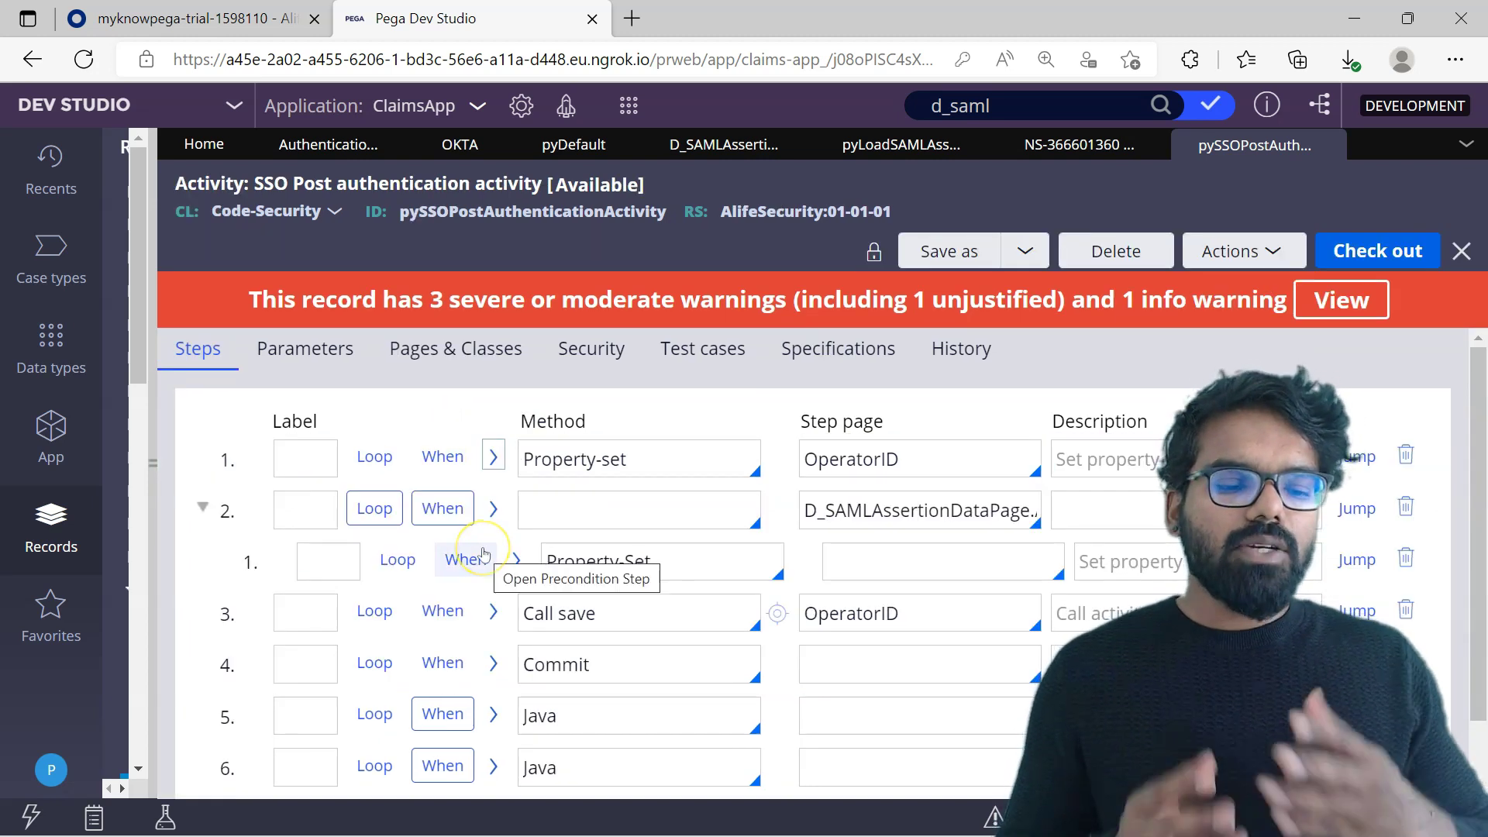
drag(806, 511, 1046, 513)
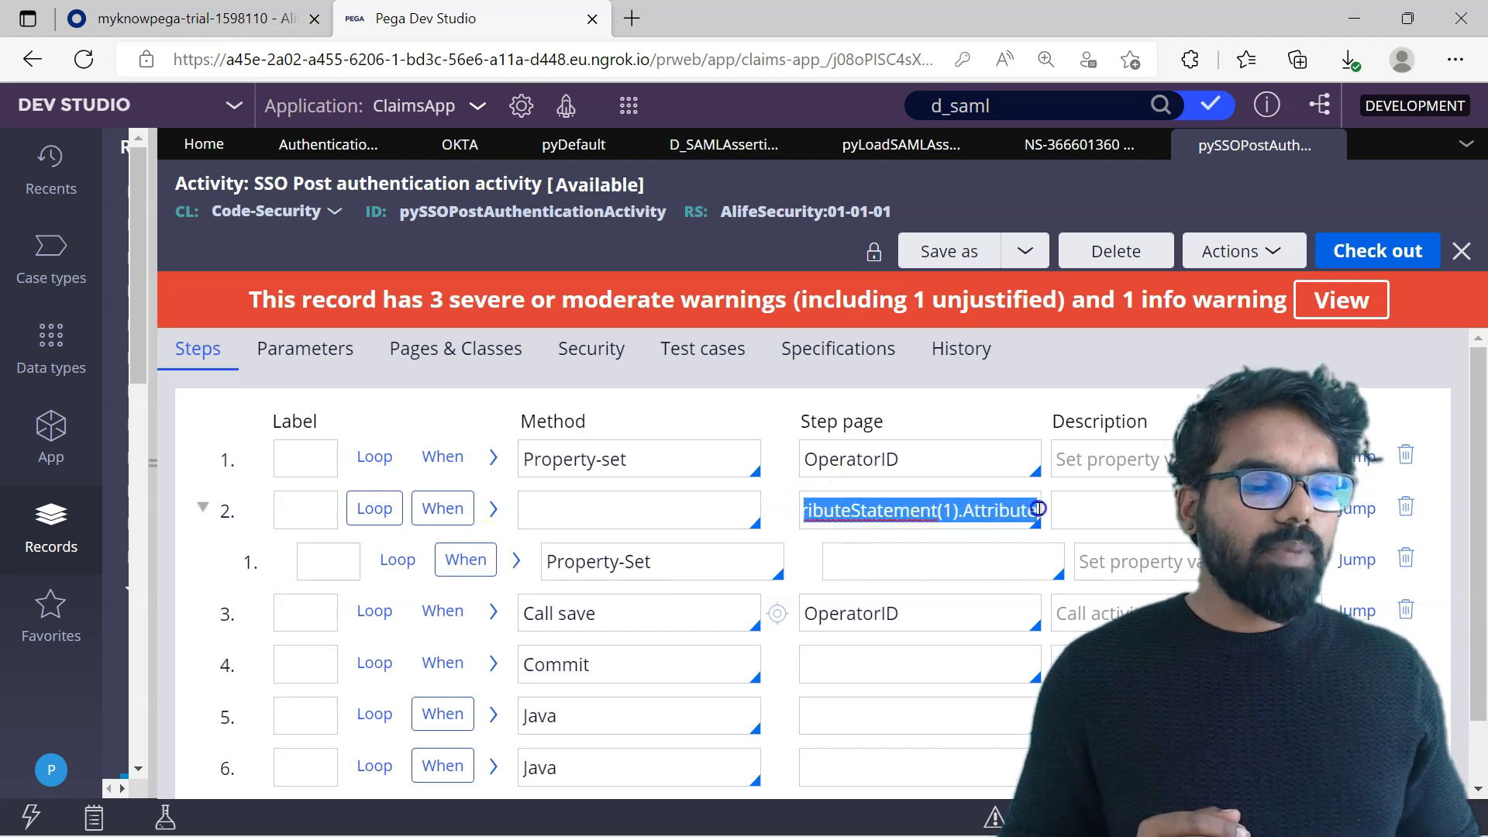
click(1044, 510)
click(955, 511)
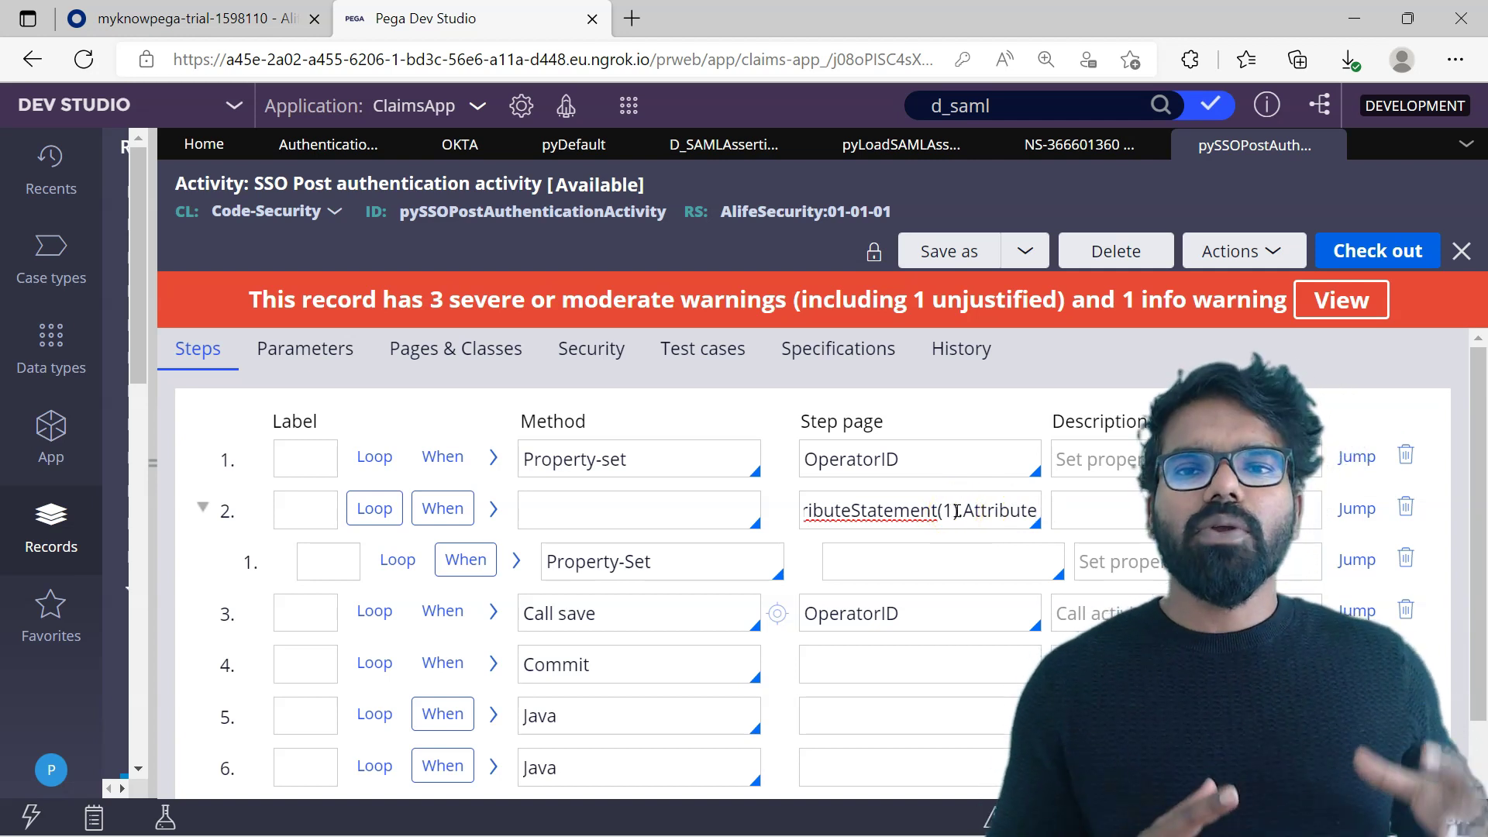
- Check out the activity and change step 2's precondition from firstName to department
click(442, 509)
click(617, 646)
click(527, 645)
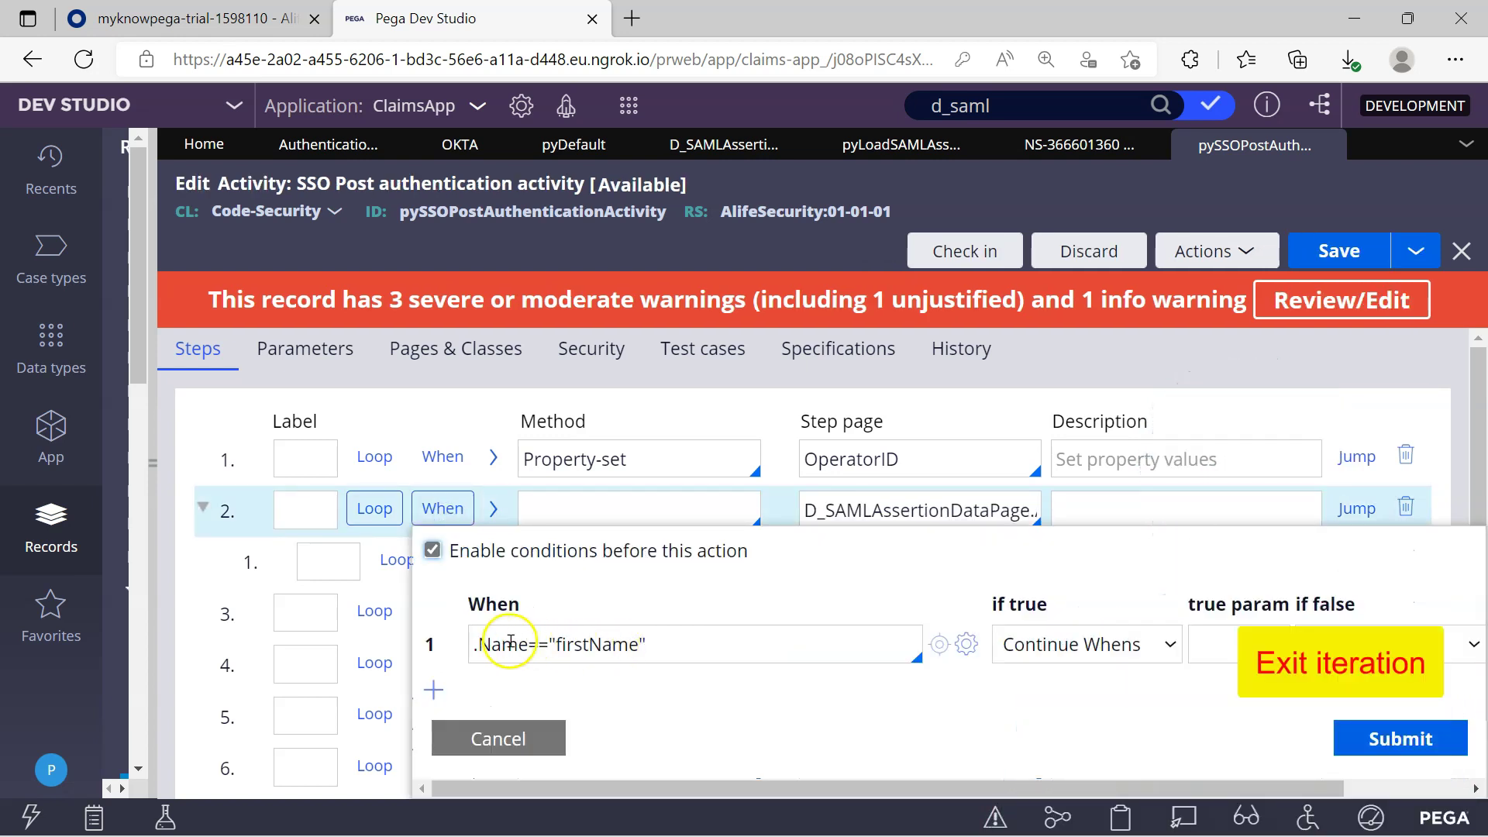
double_click(593, 645)
text(department)
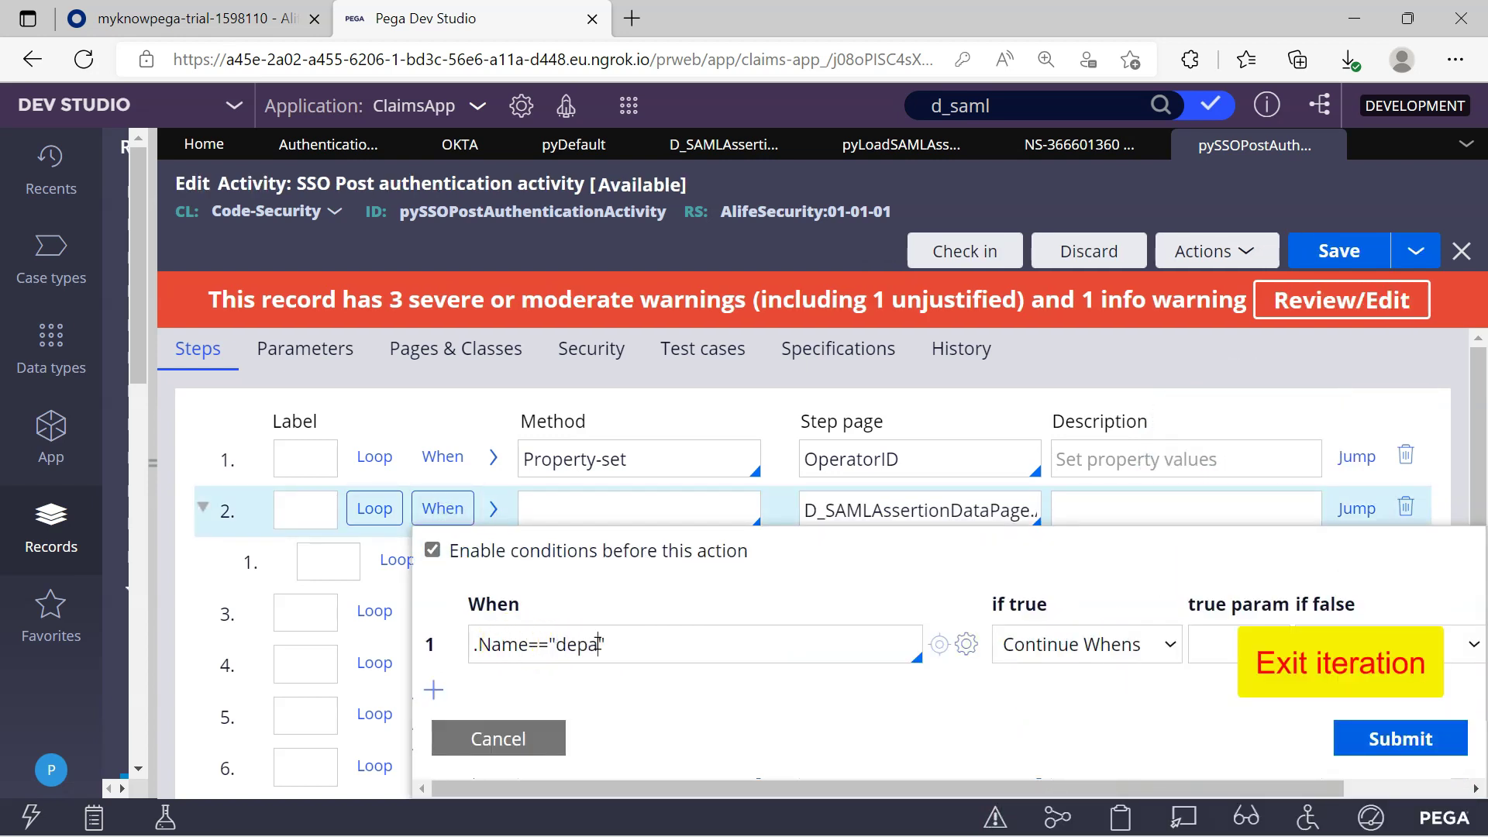
click(306, 509)
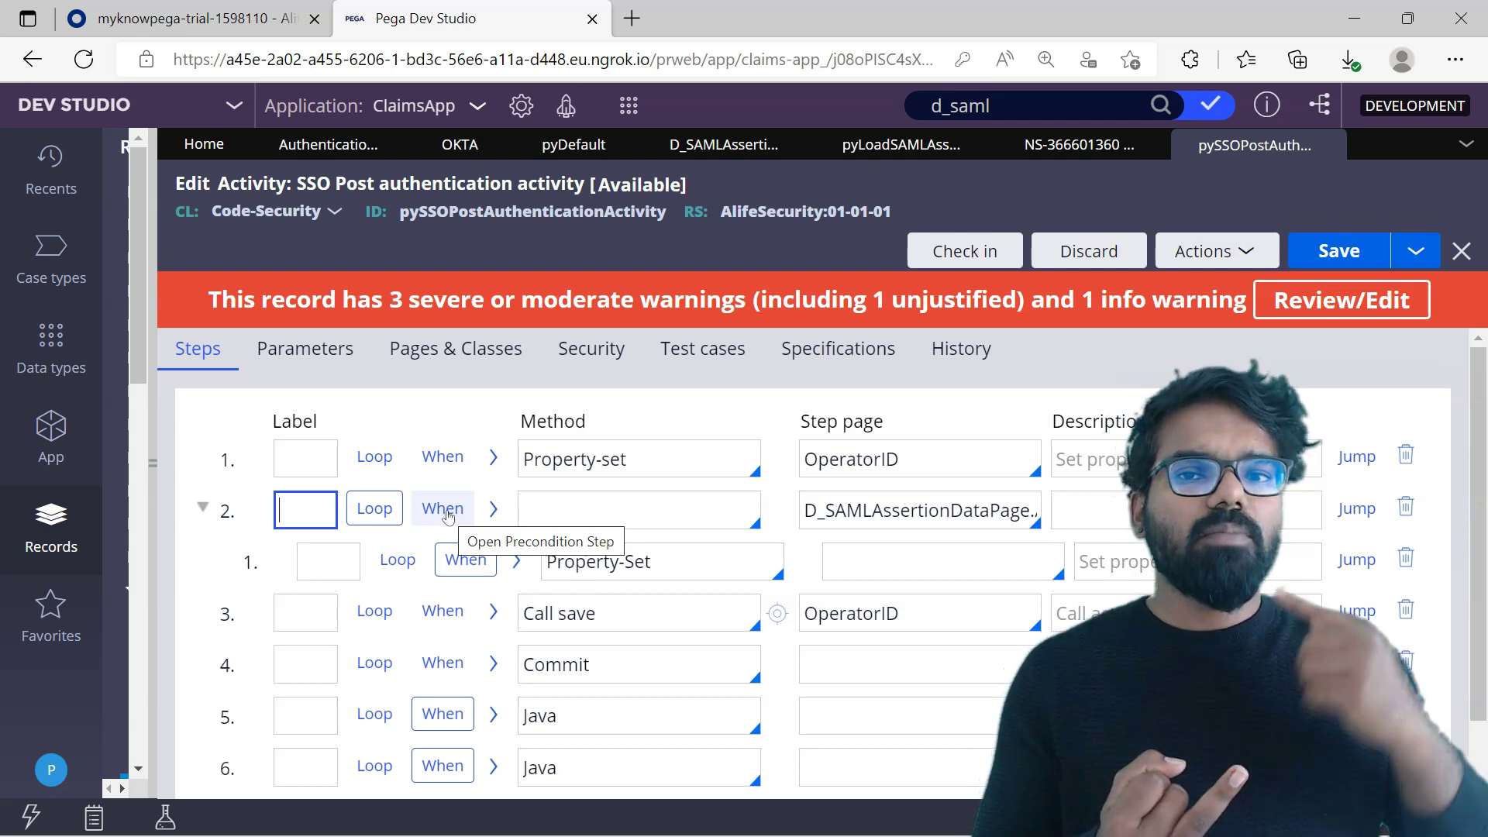
- Make the Property-Set sub-step's condition compare pyAttributeValue to 'Claims' and submit it
click(448, 517)
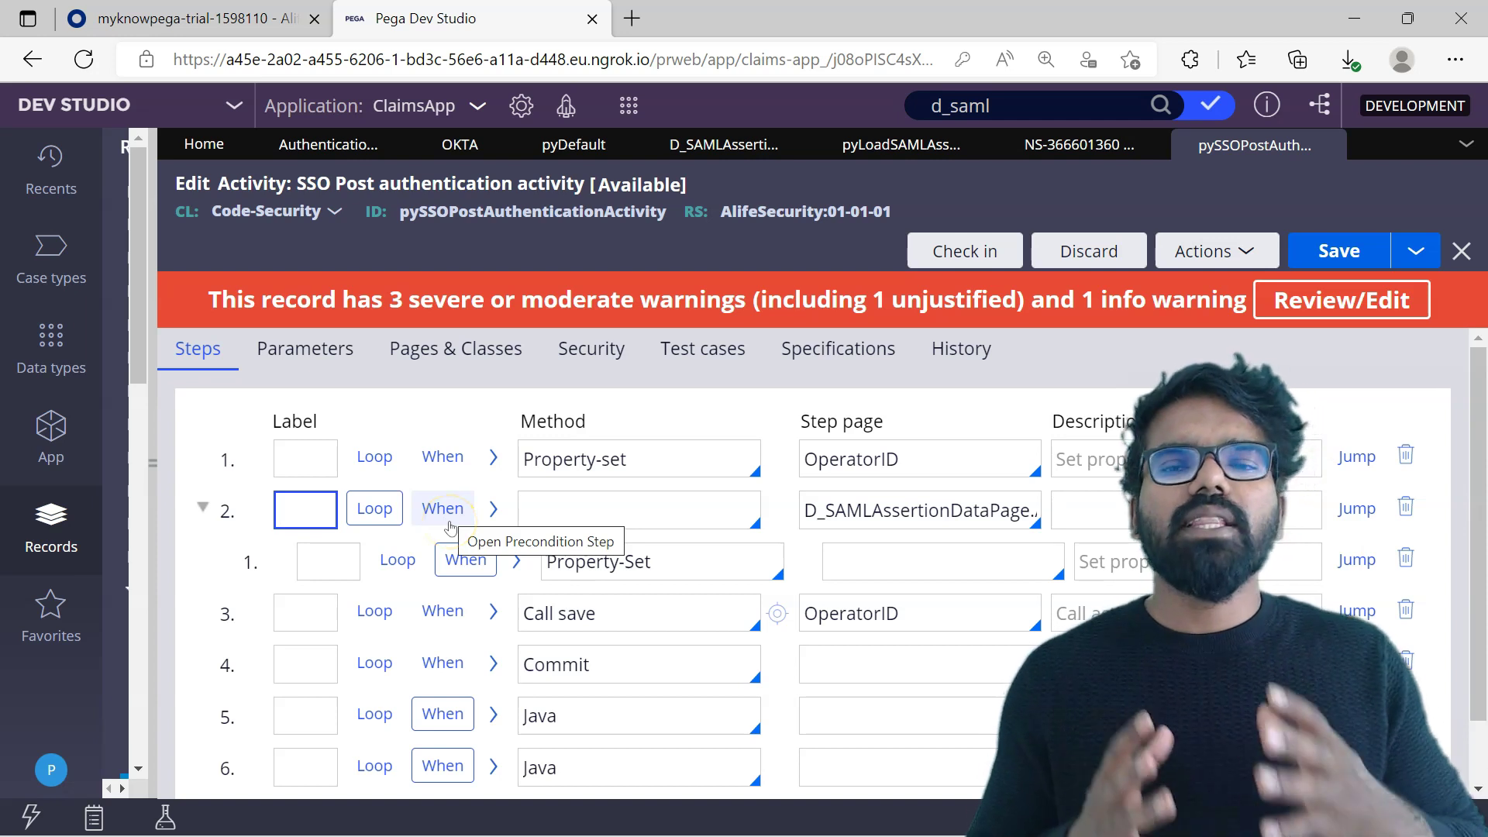
click(458, 567)
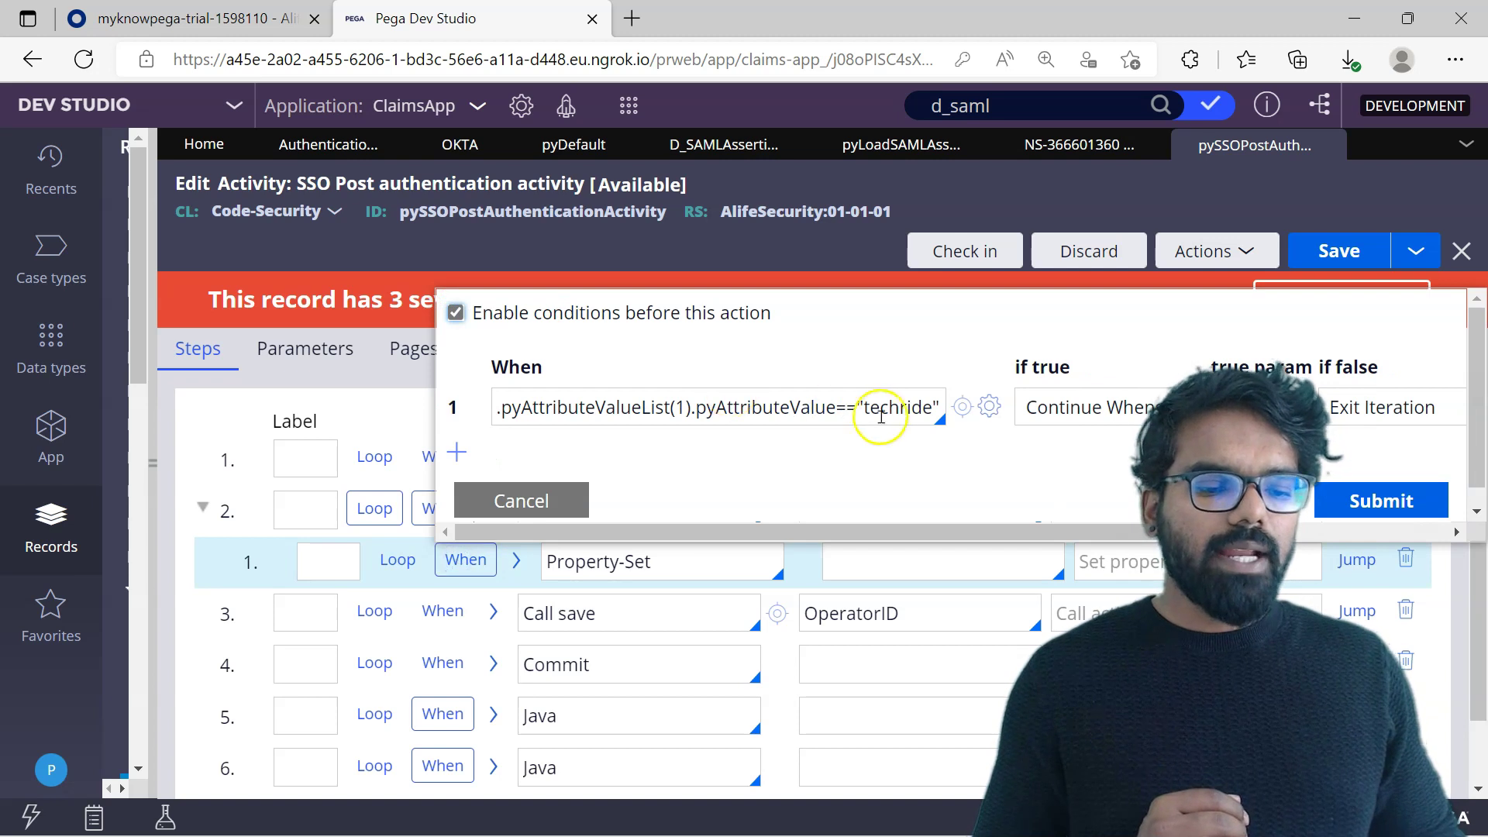
double_click(901, 407)
text(Claims)
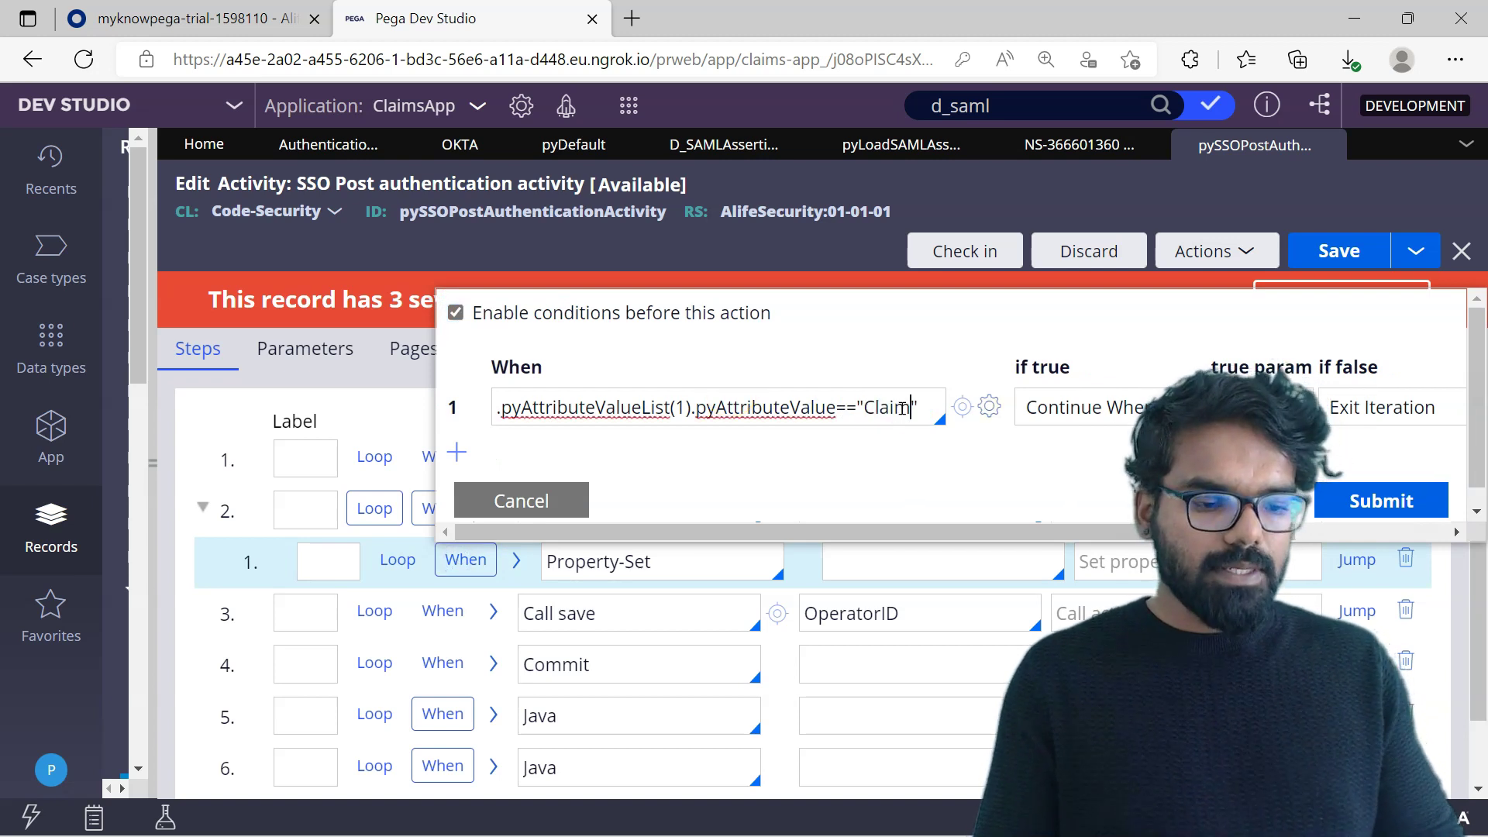
click(1174, 500)
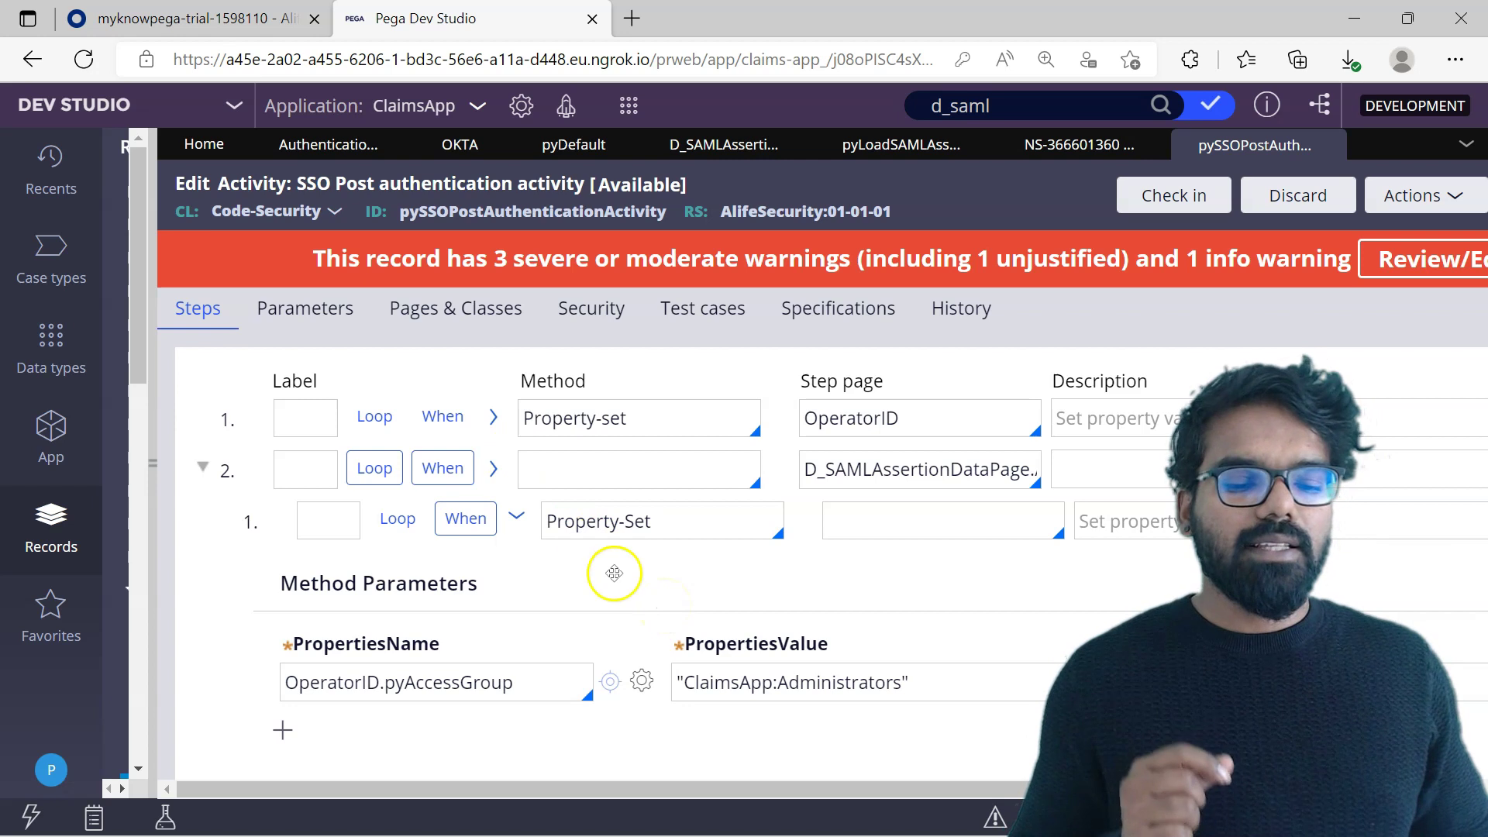
- Review step 5's When condition and check in pySSOPostAuthenticationActivity
click(515, 516)
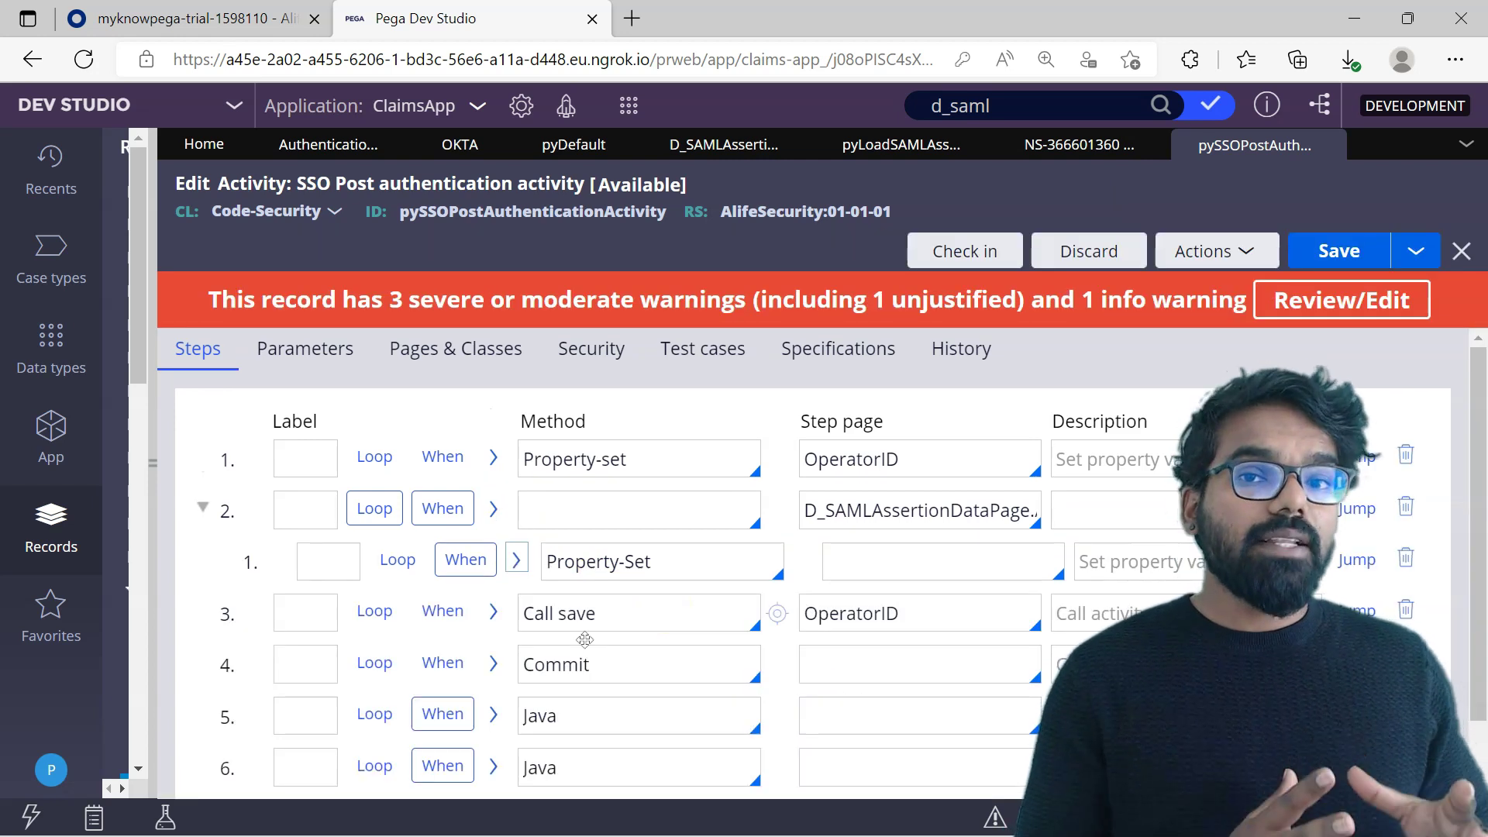
click(702, 601)
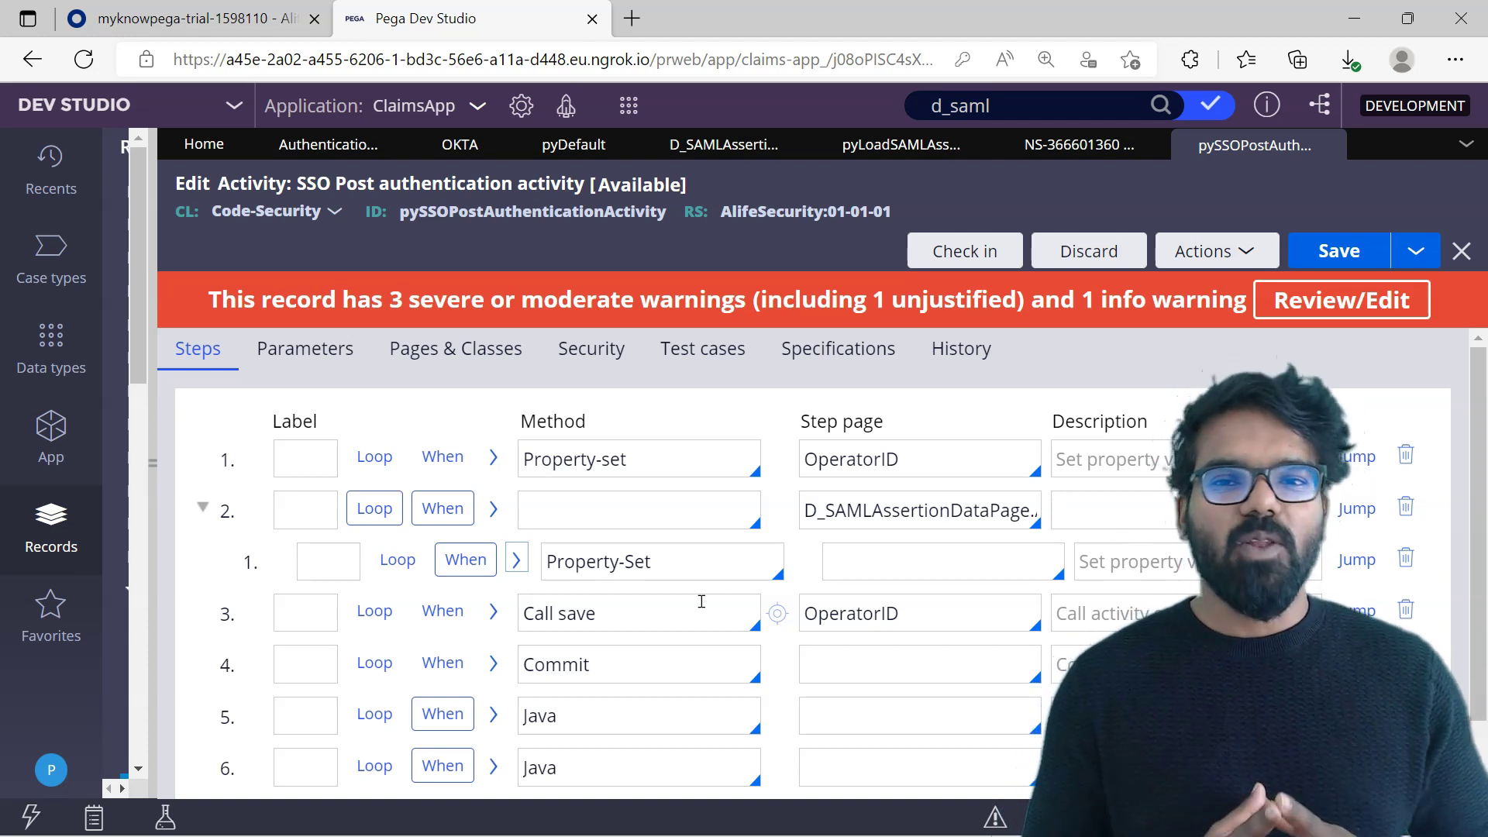
scroll(707, 610, down, 1)
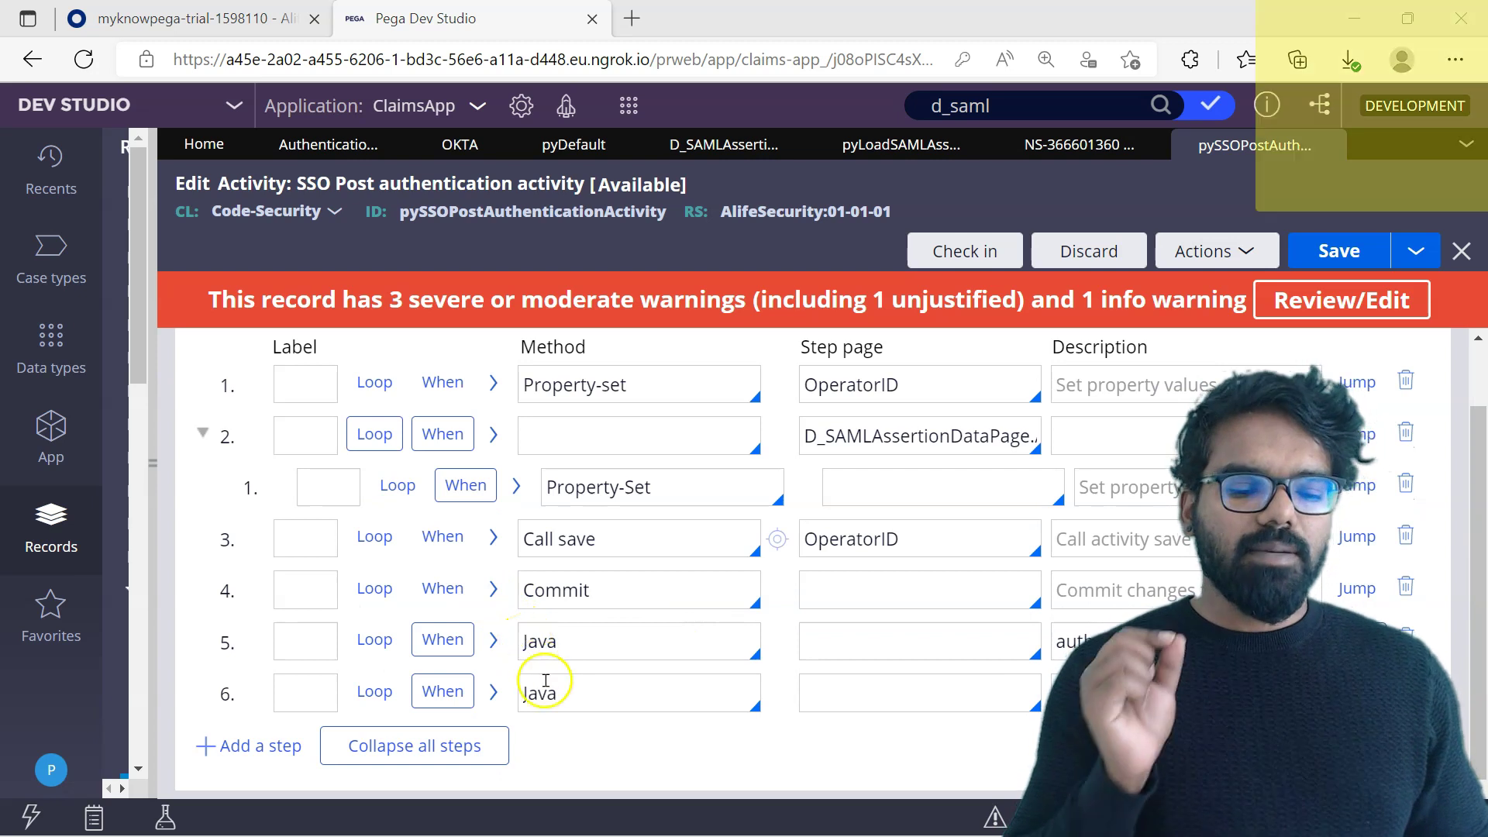
click(443, 639)
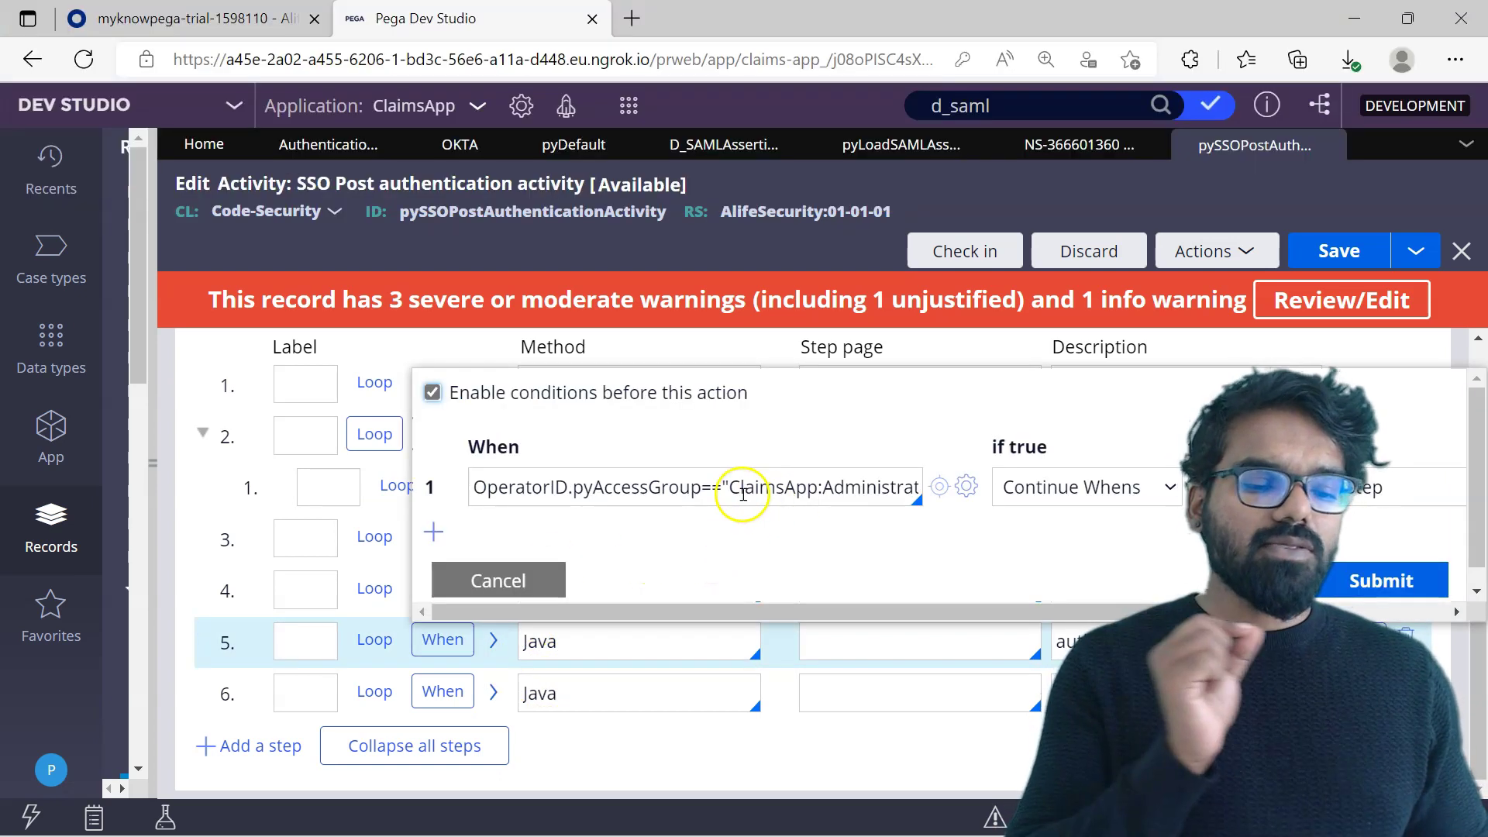
click(1364, 577)
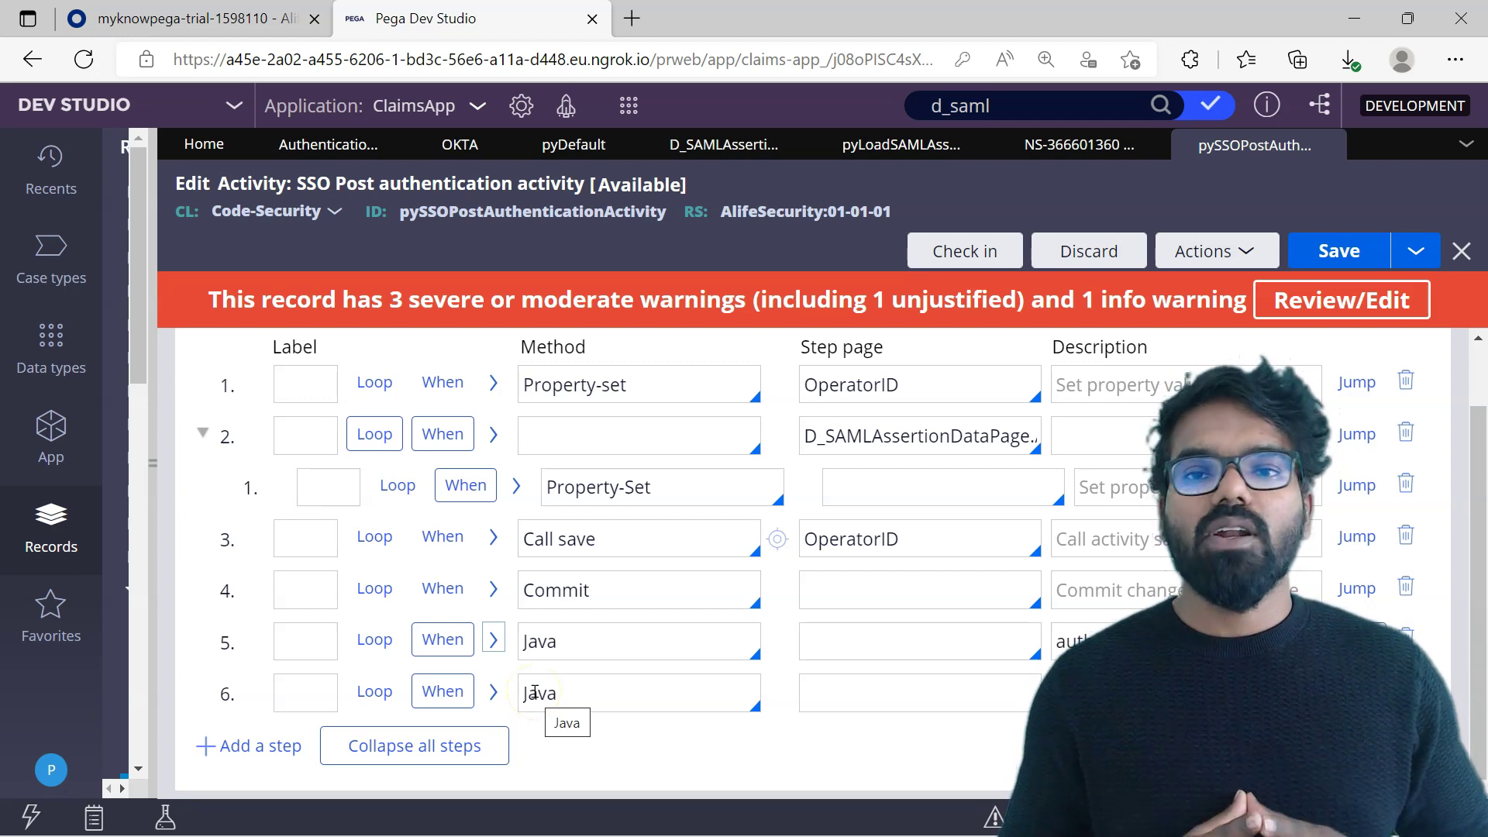
click(965, 250)
click(1190, 59)
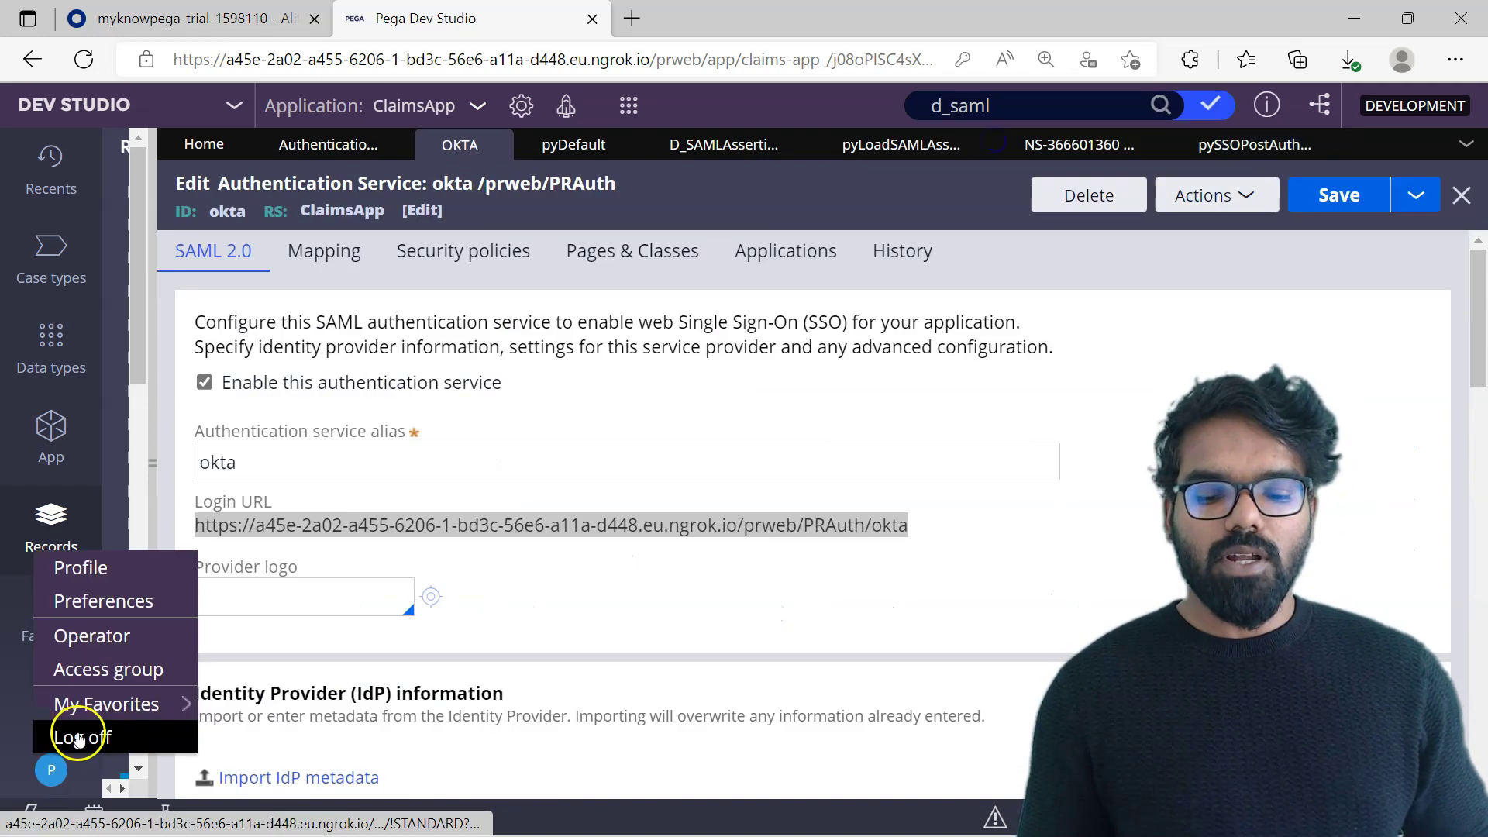
- Record the SSO login retry in SAML-tracer past the ngrok warning, then switch to SAML-tracer
click(74, 737)
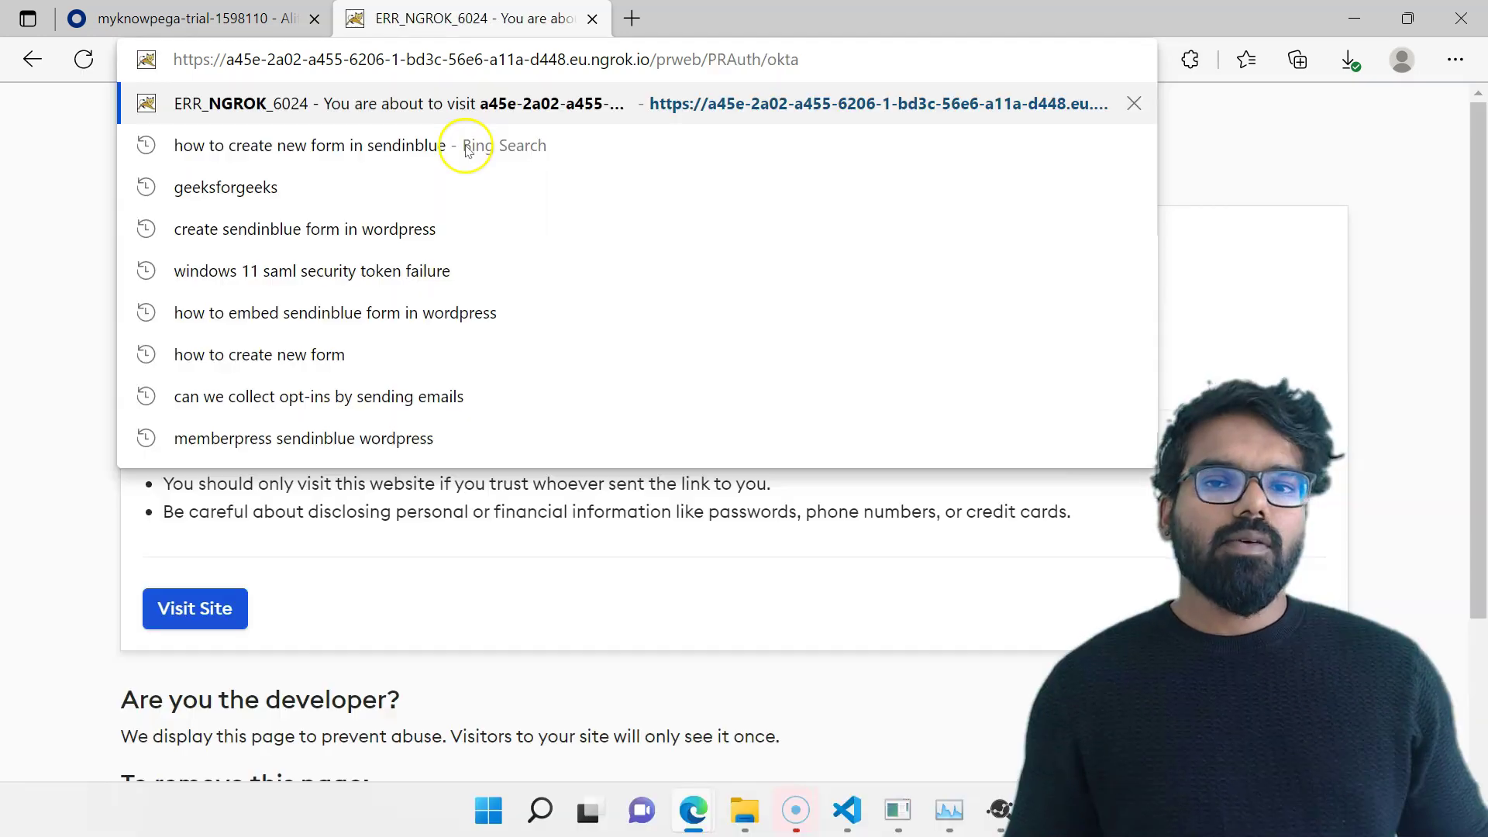
click(229, 610)
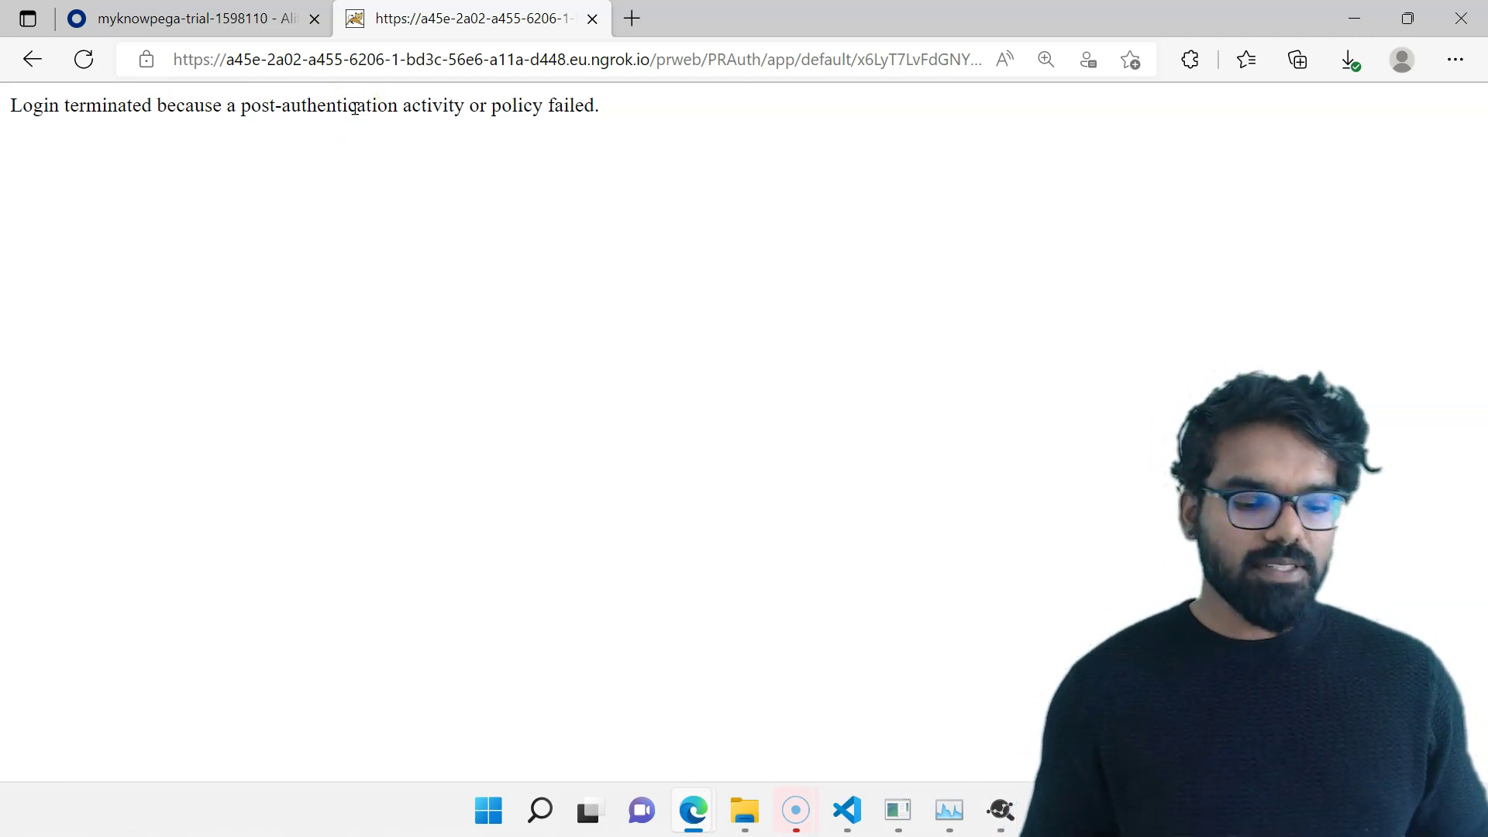
key(alt+Tab)
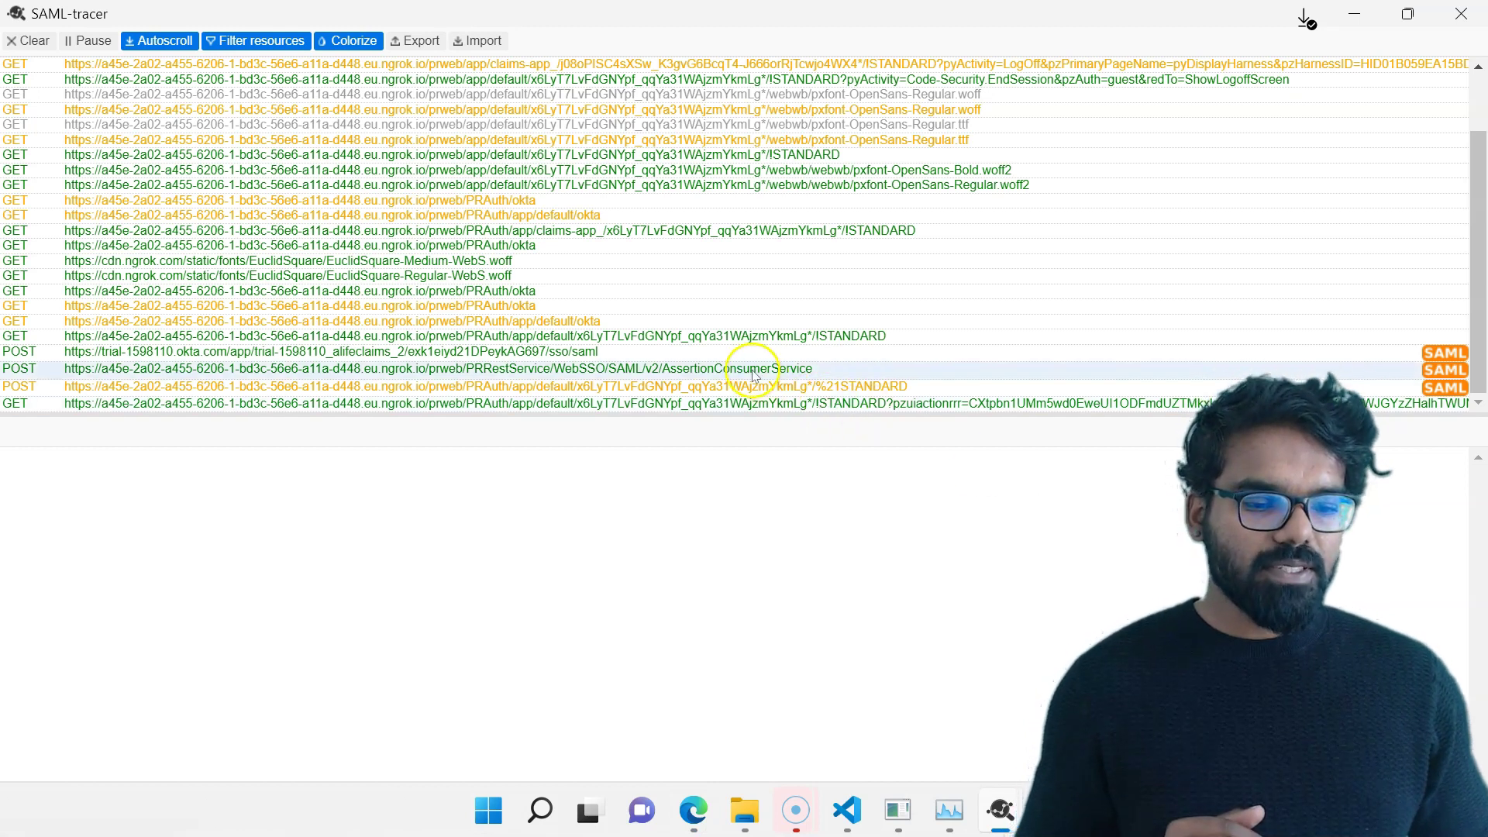
- Read the decoded SAML response XML of the AssertionConsumerService POST, showing department Underwriting
click(721, 370)
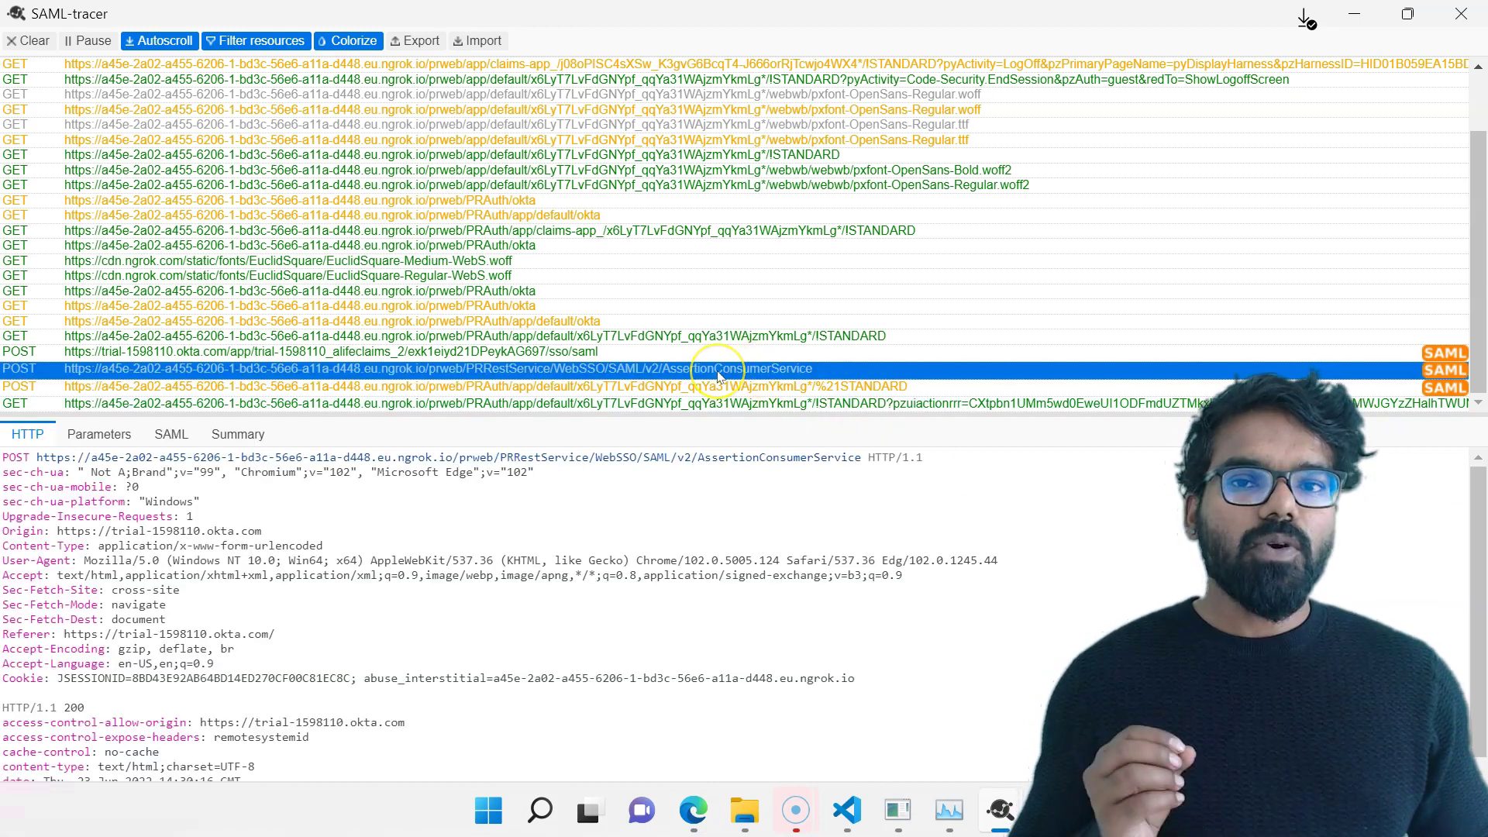
click(171, 434)
drag(1477, 489, 1480, 768)
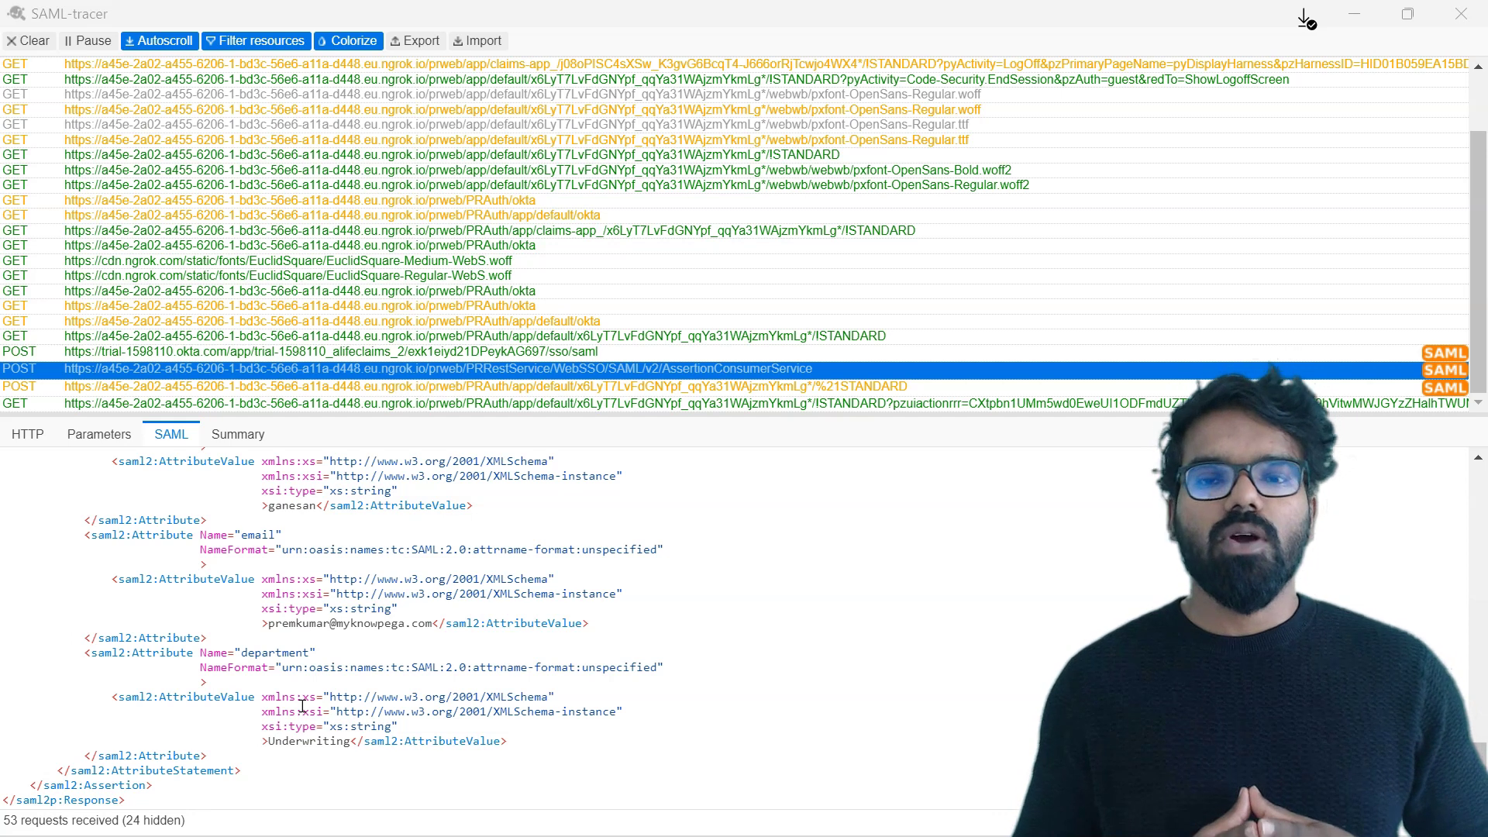
click(155, 436)
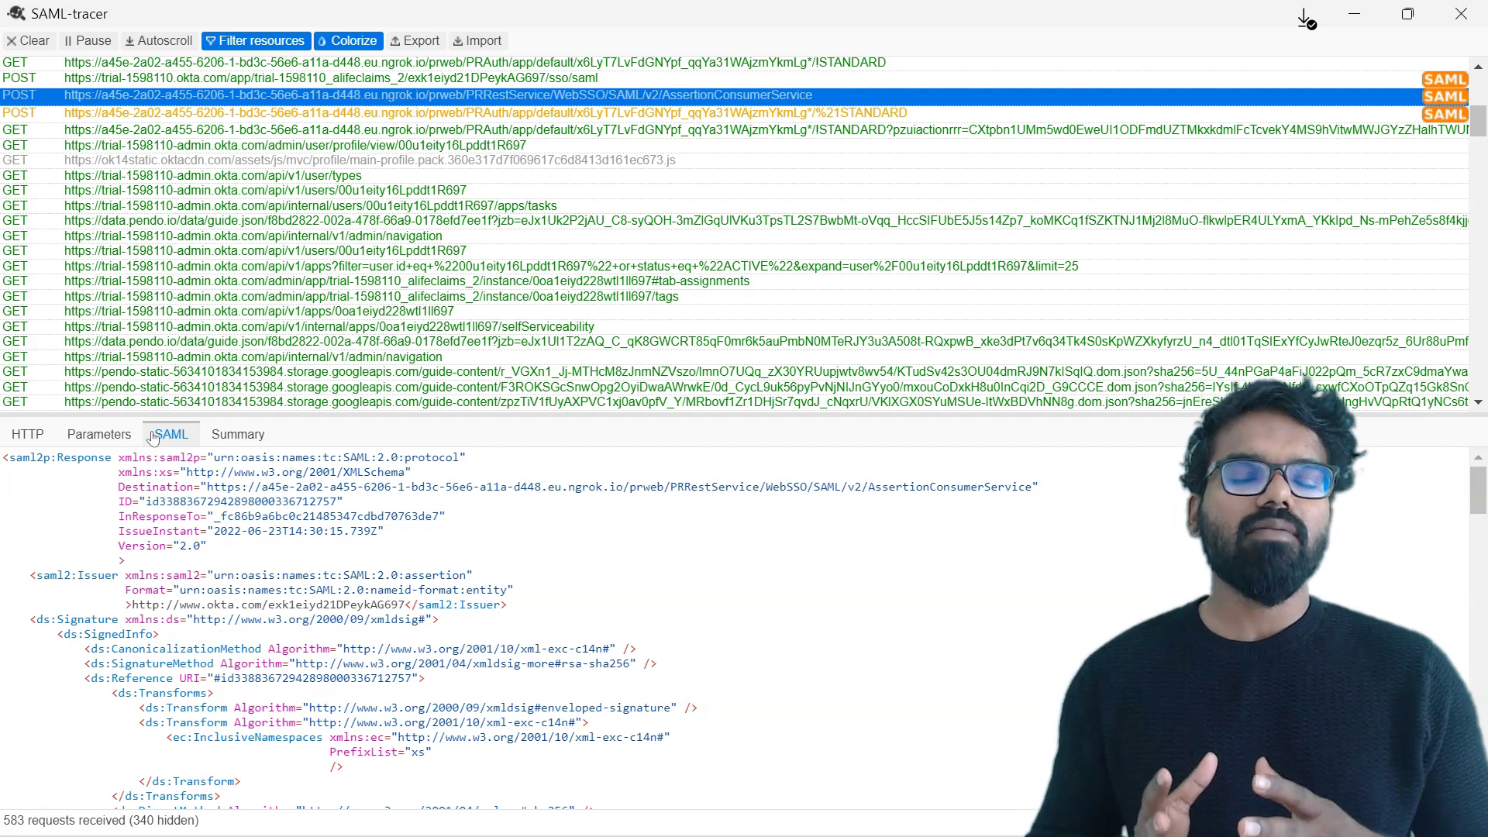
- Inspect the posted RelayState and SAMLResponse parameters and compare with the Okta SAML request
click(99, 435)
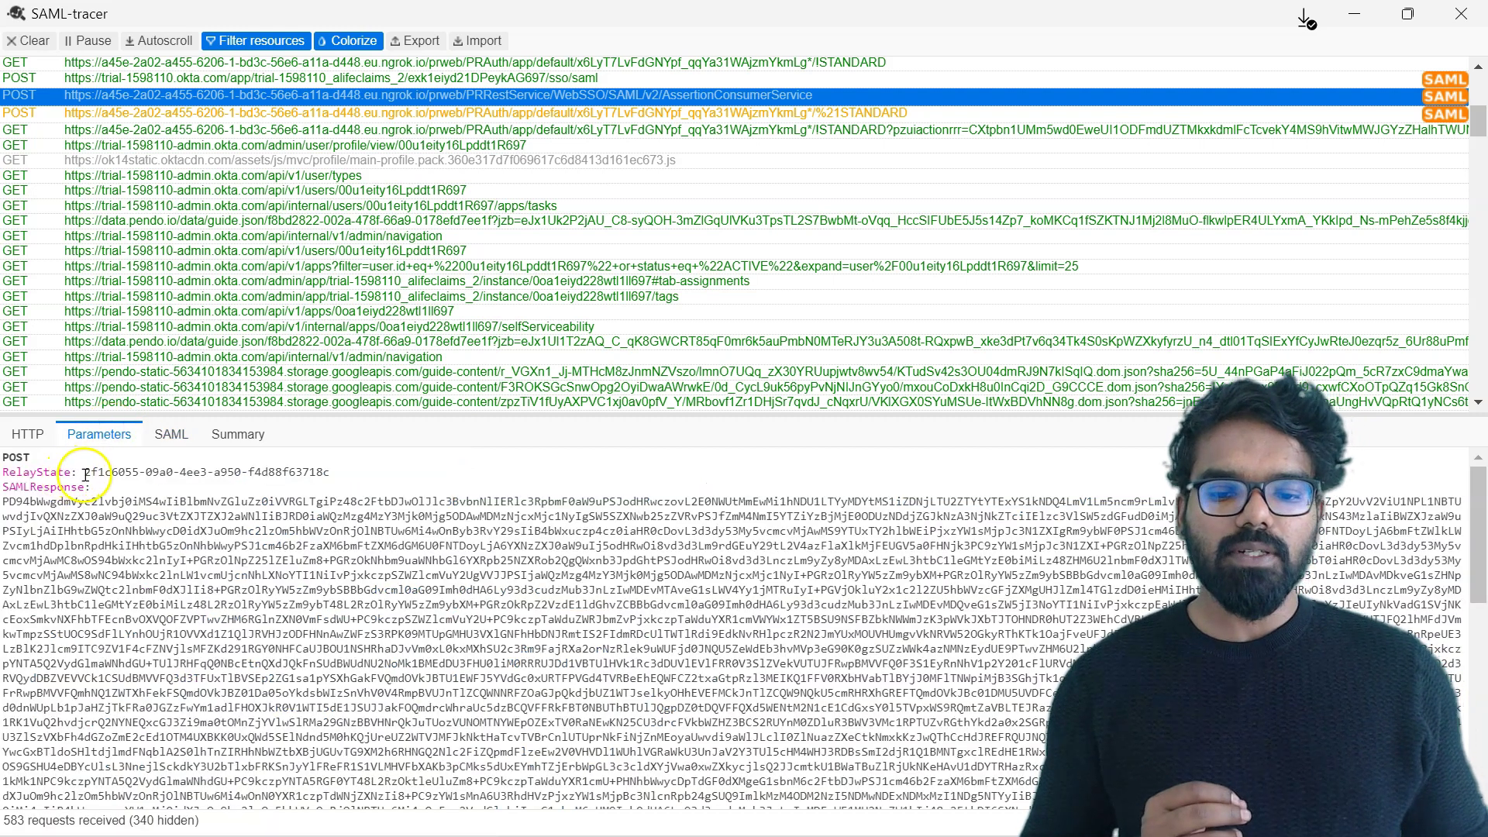
drag(84, 472, 327, 473)
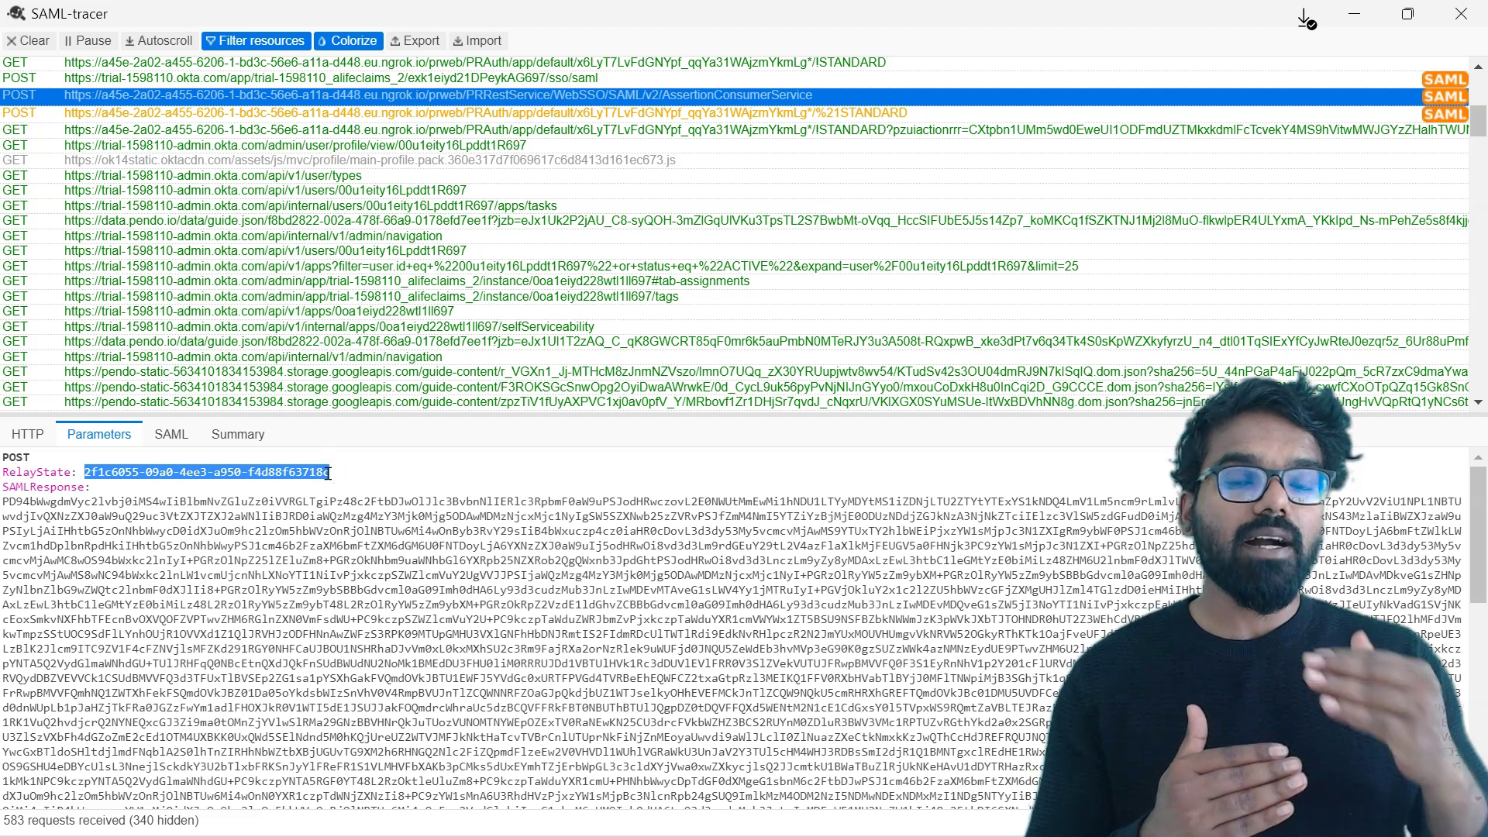
click(1484, 165)
click(1429, 78)
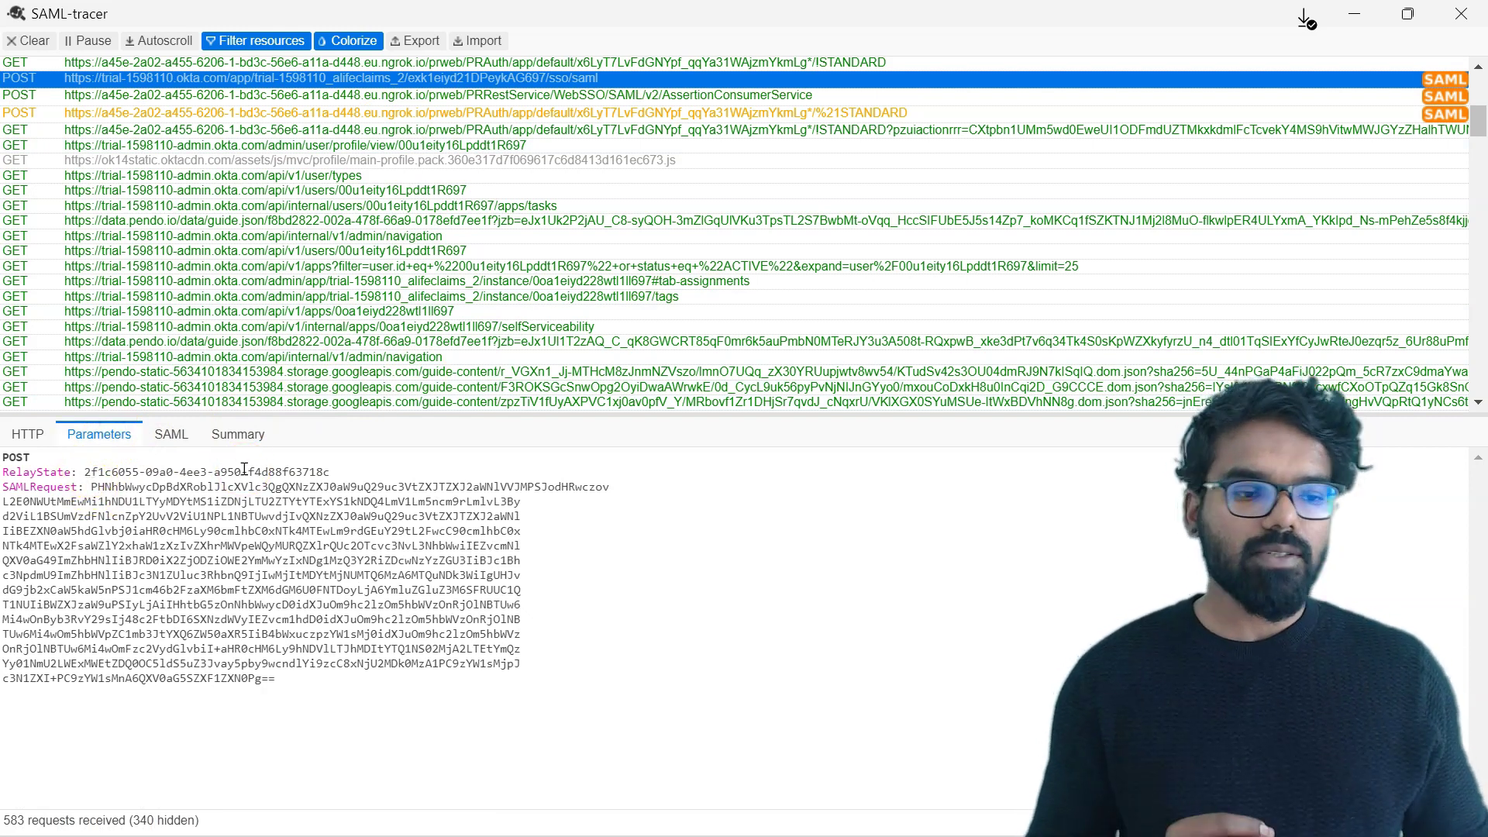
click(1208, 96)
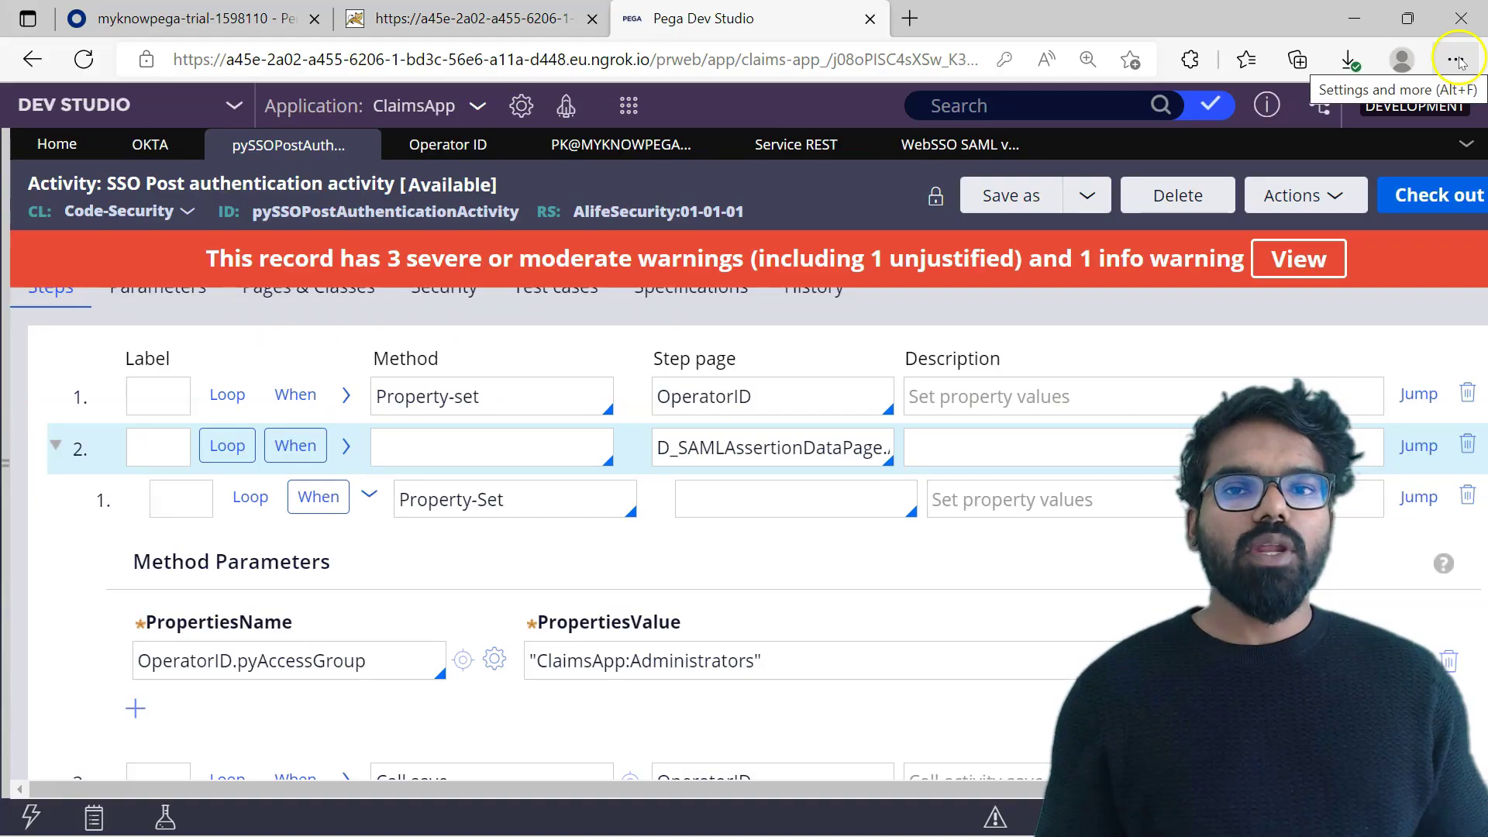
- Sign in through Okta in a new InPrivate window, passing the ngrok warning and verification code
click(1457, 56)
click(1291, 99)
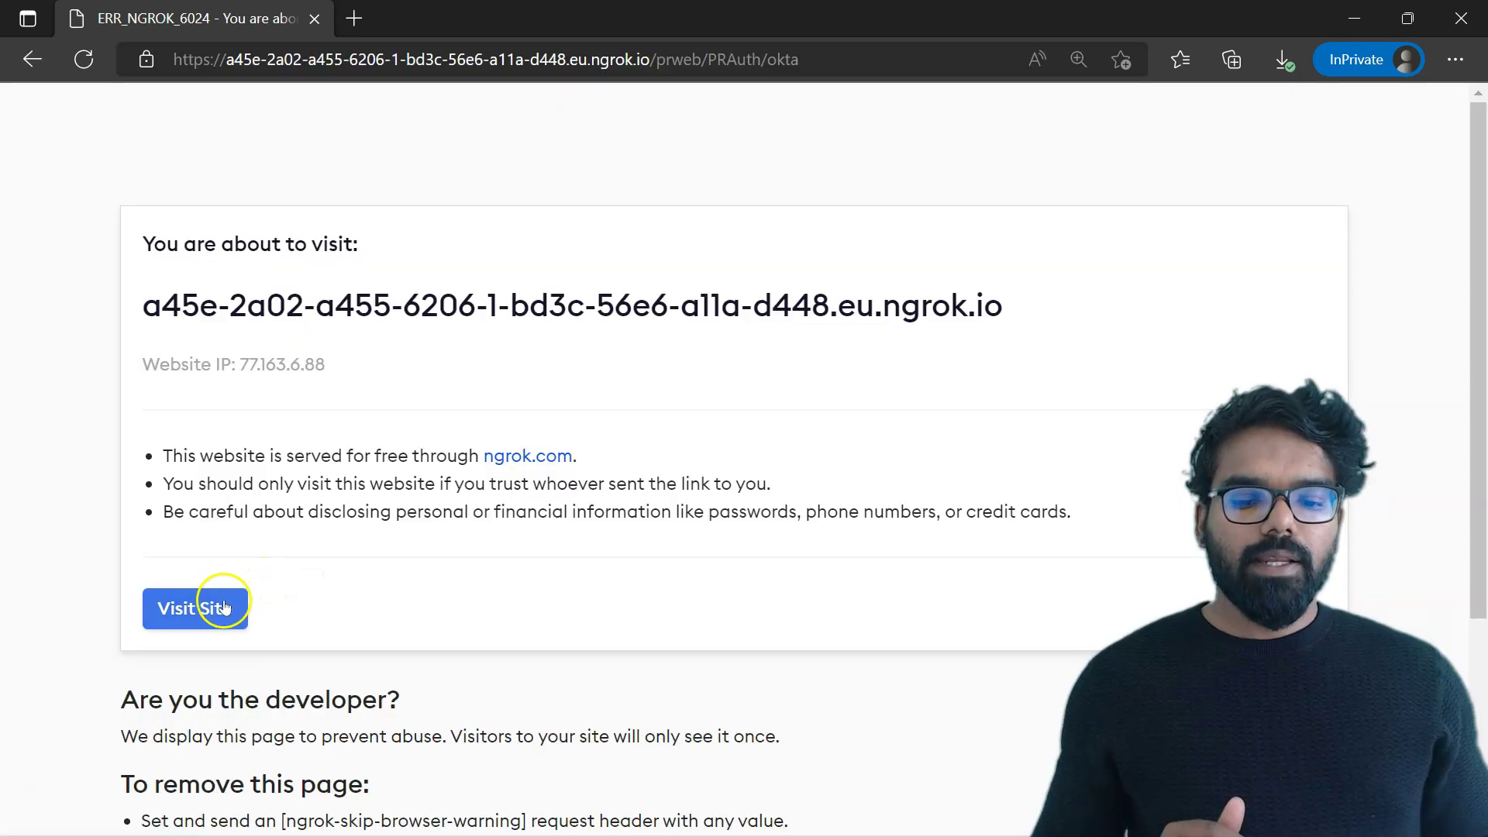
click(224, 608)
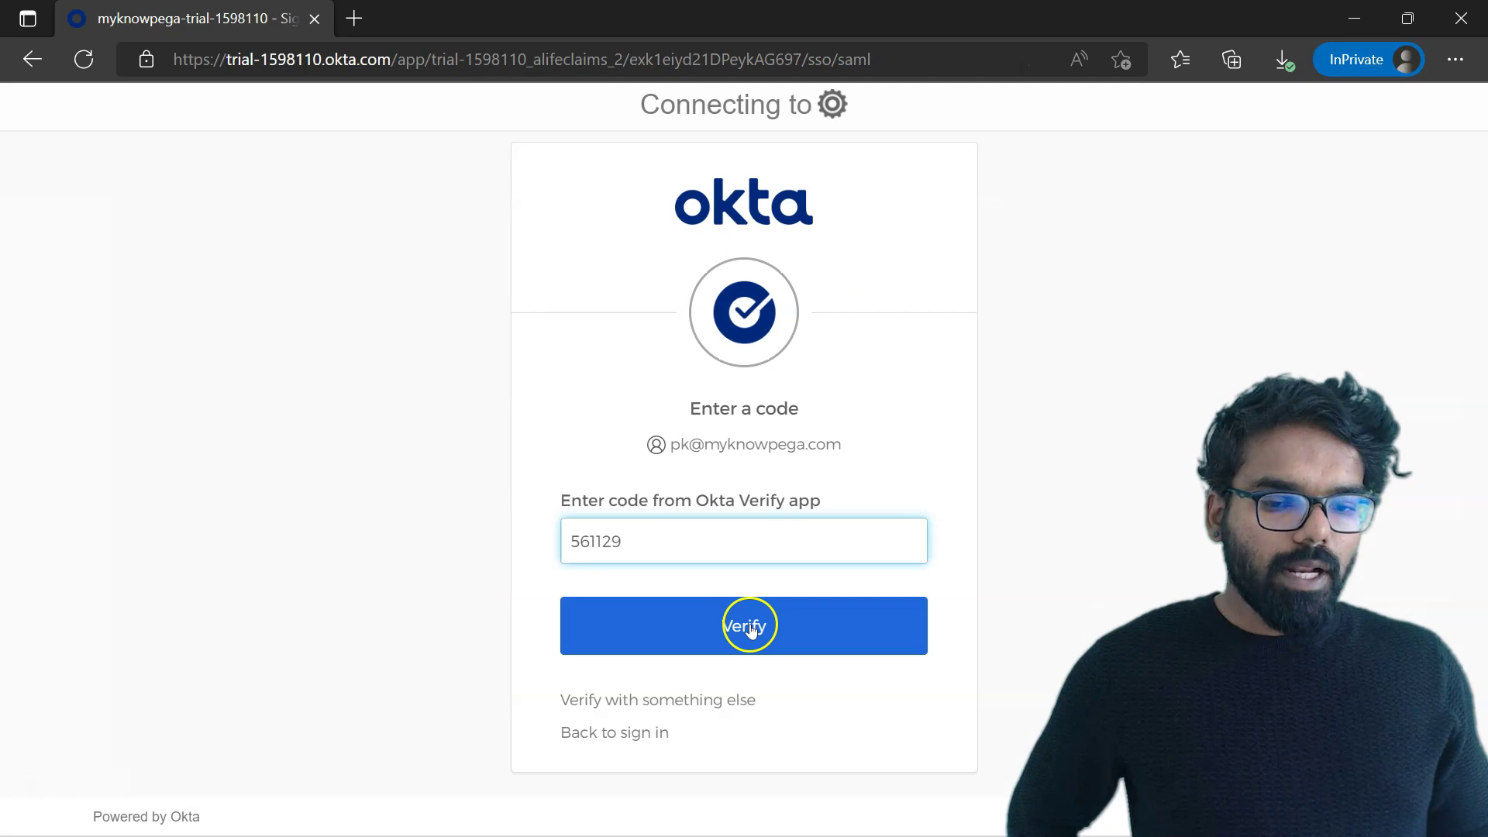
click(750, 625)
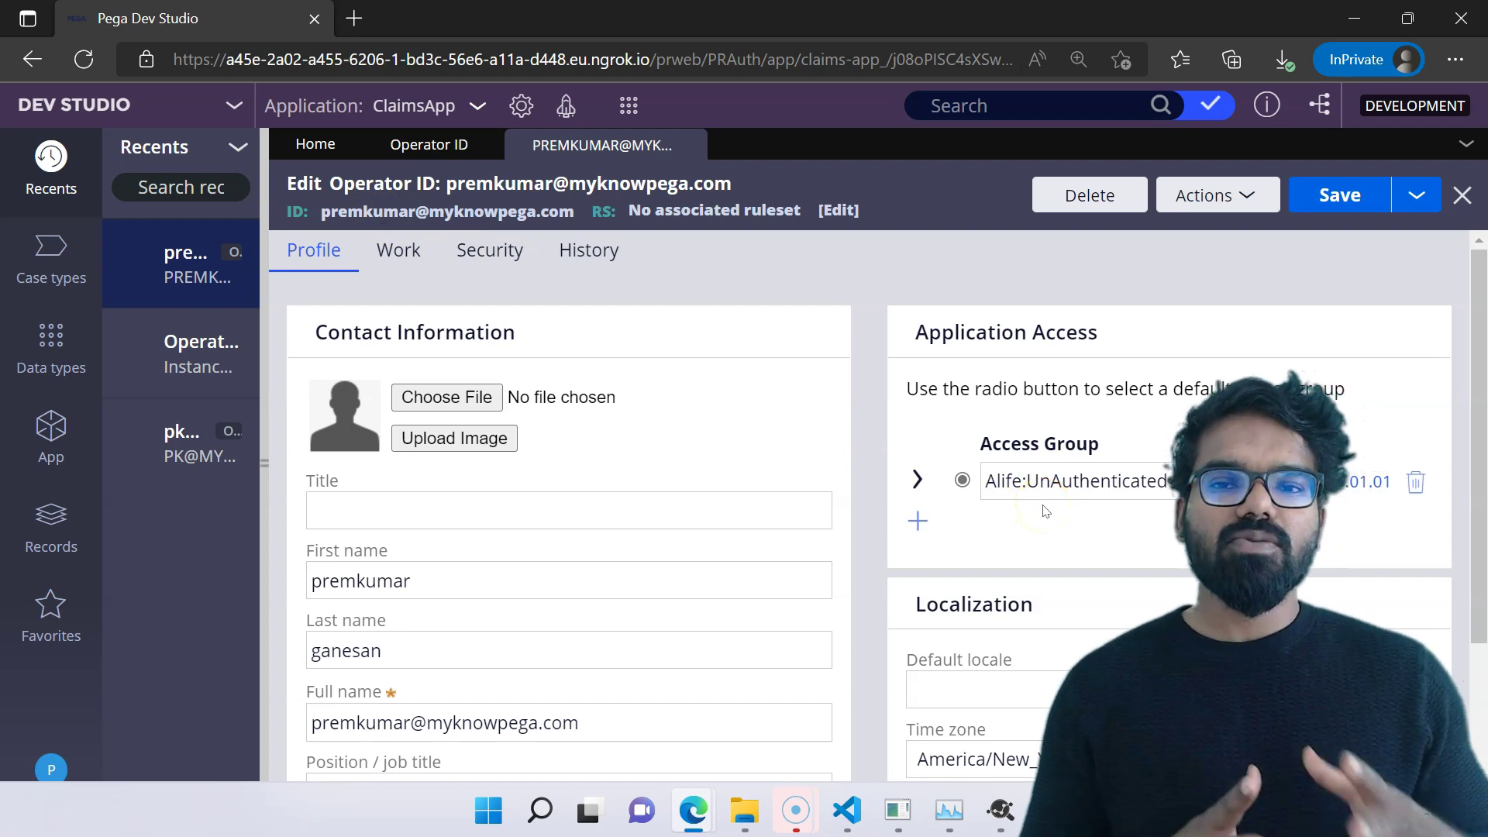
- From the operator's access group, open the ClaimsApp definition and select built-on AlifeSecurity
click(51, 770)
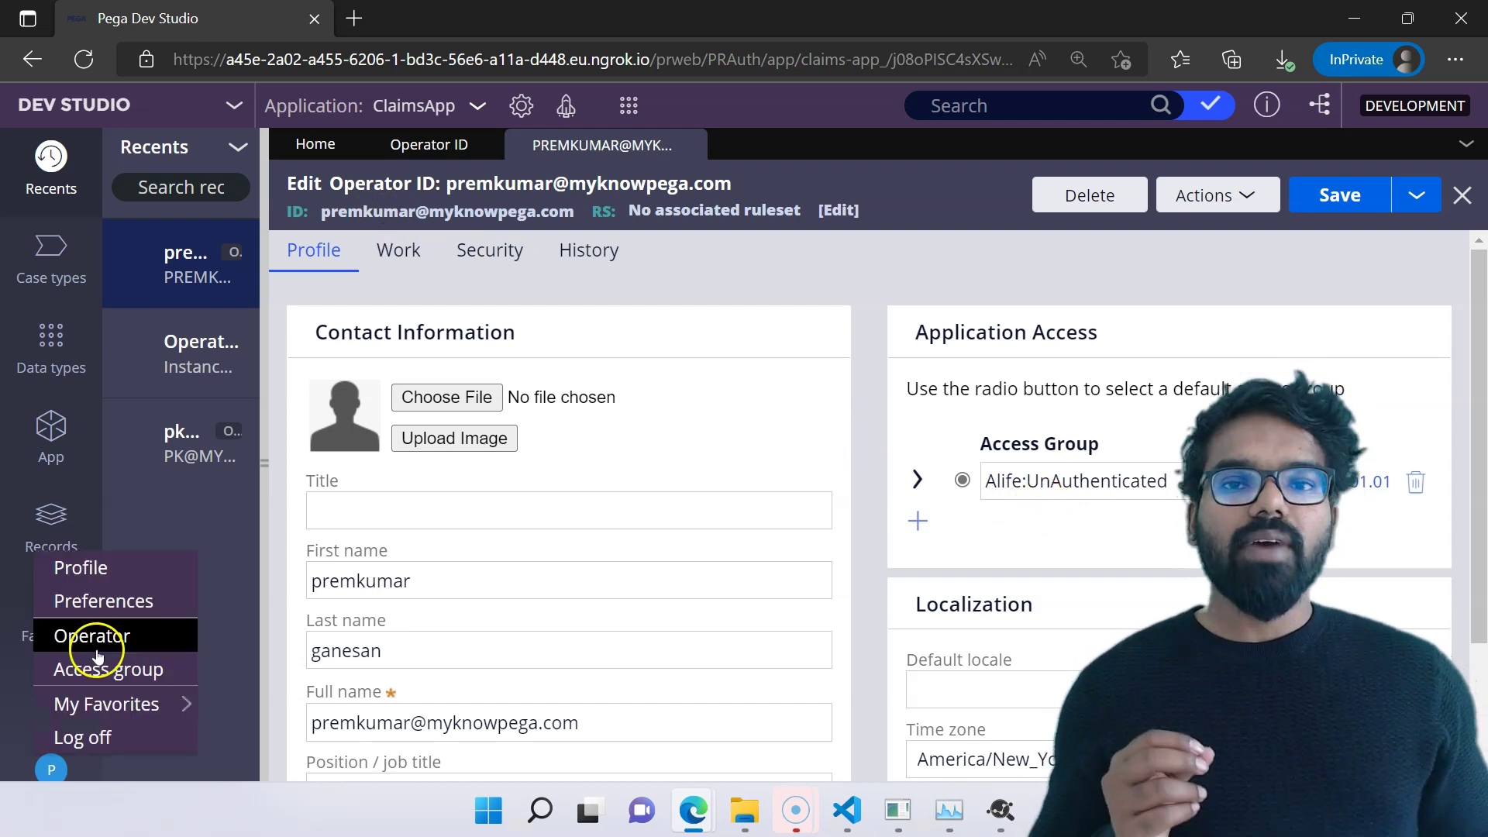
click(97, 659)
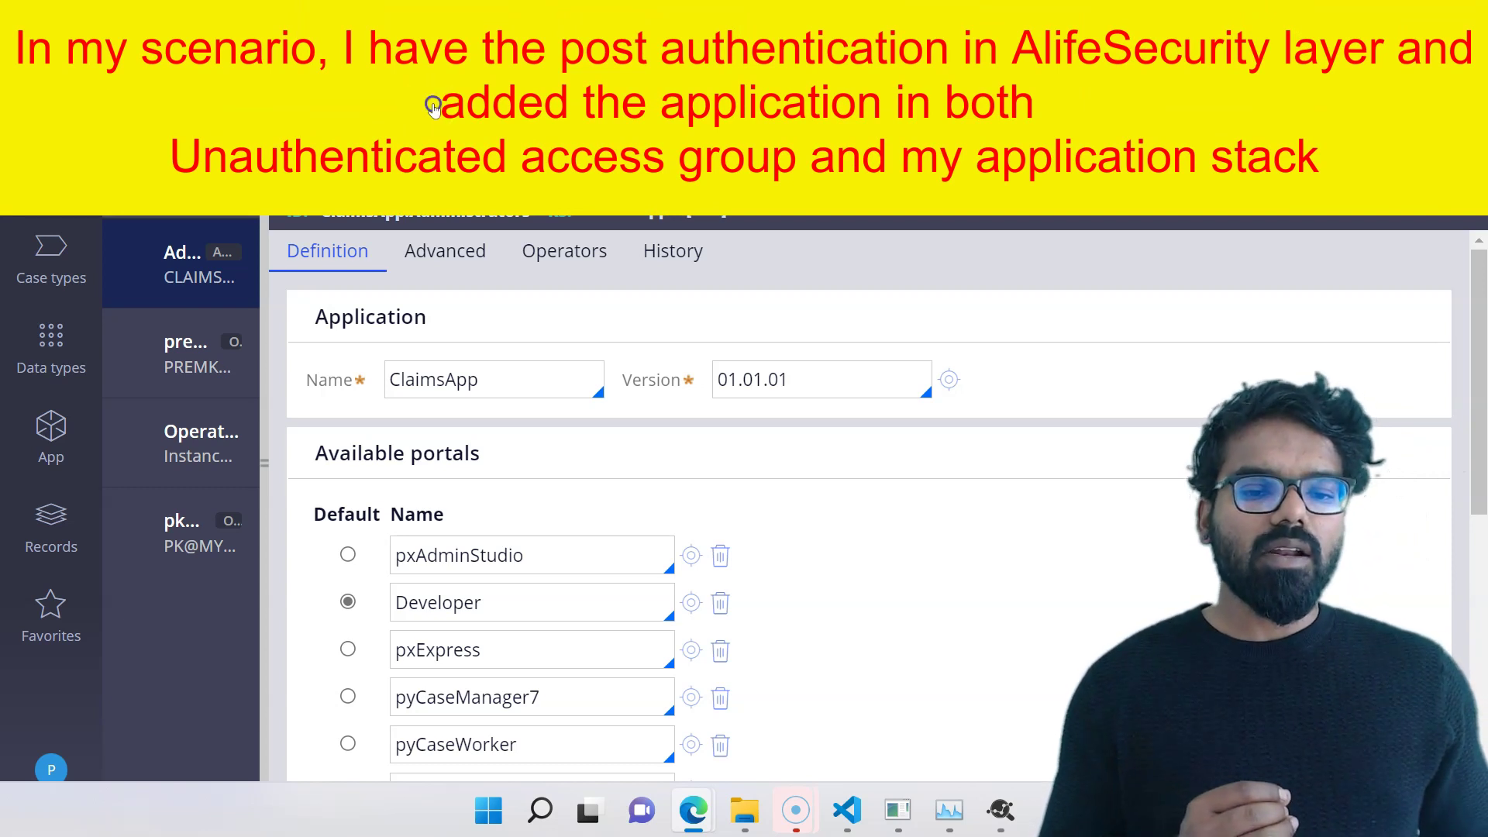
click(431, 117)
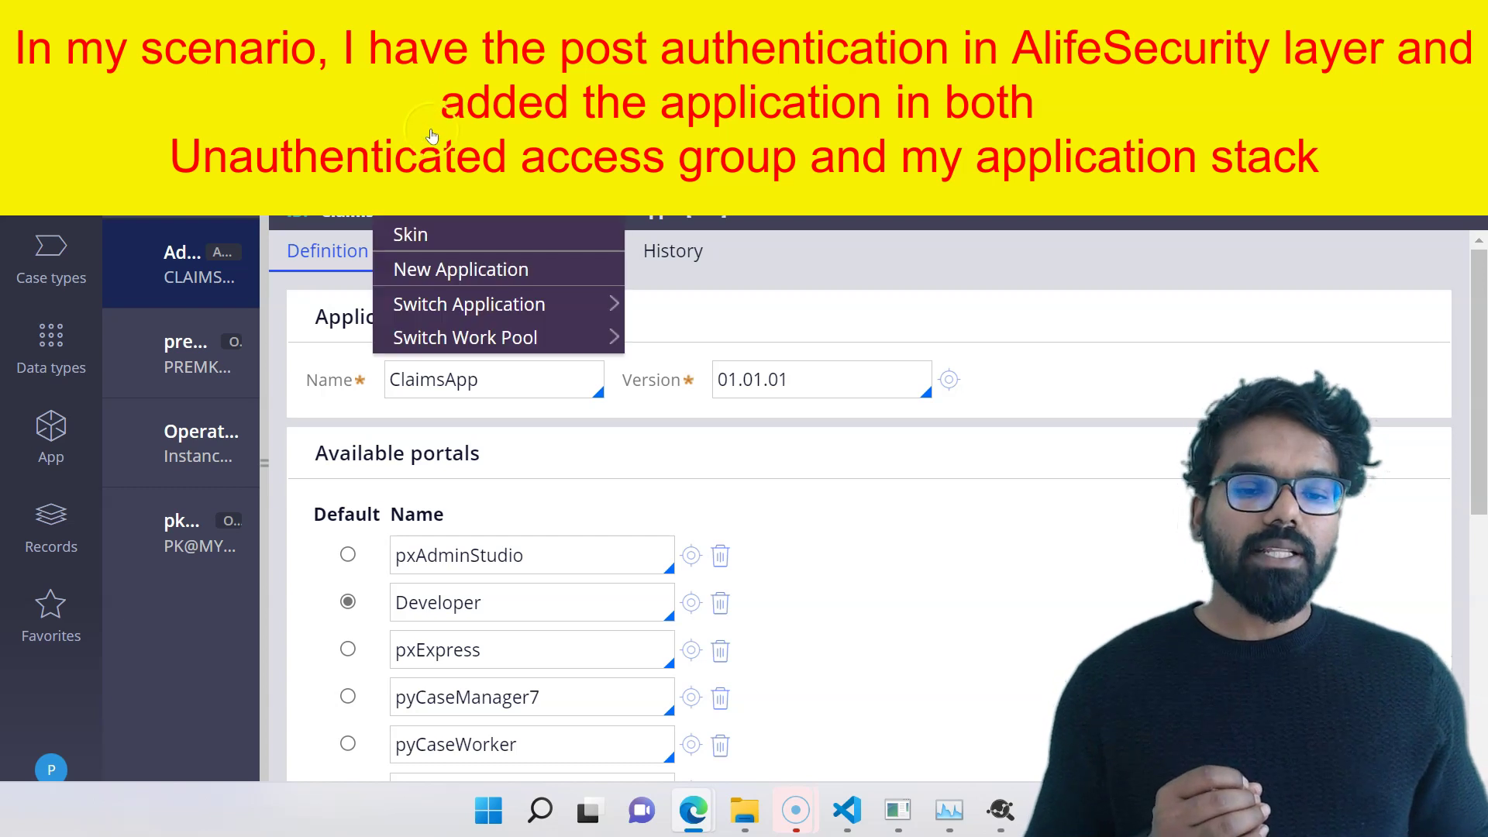
click(431, 158)
double_click(421, 545)
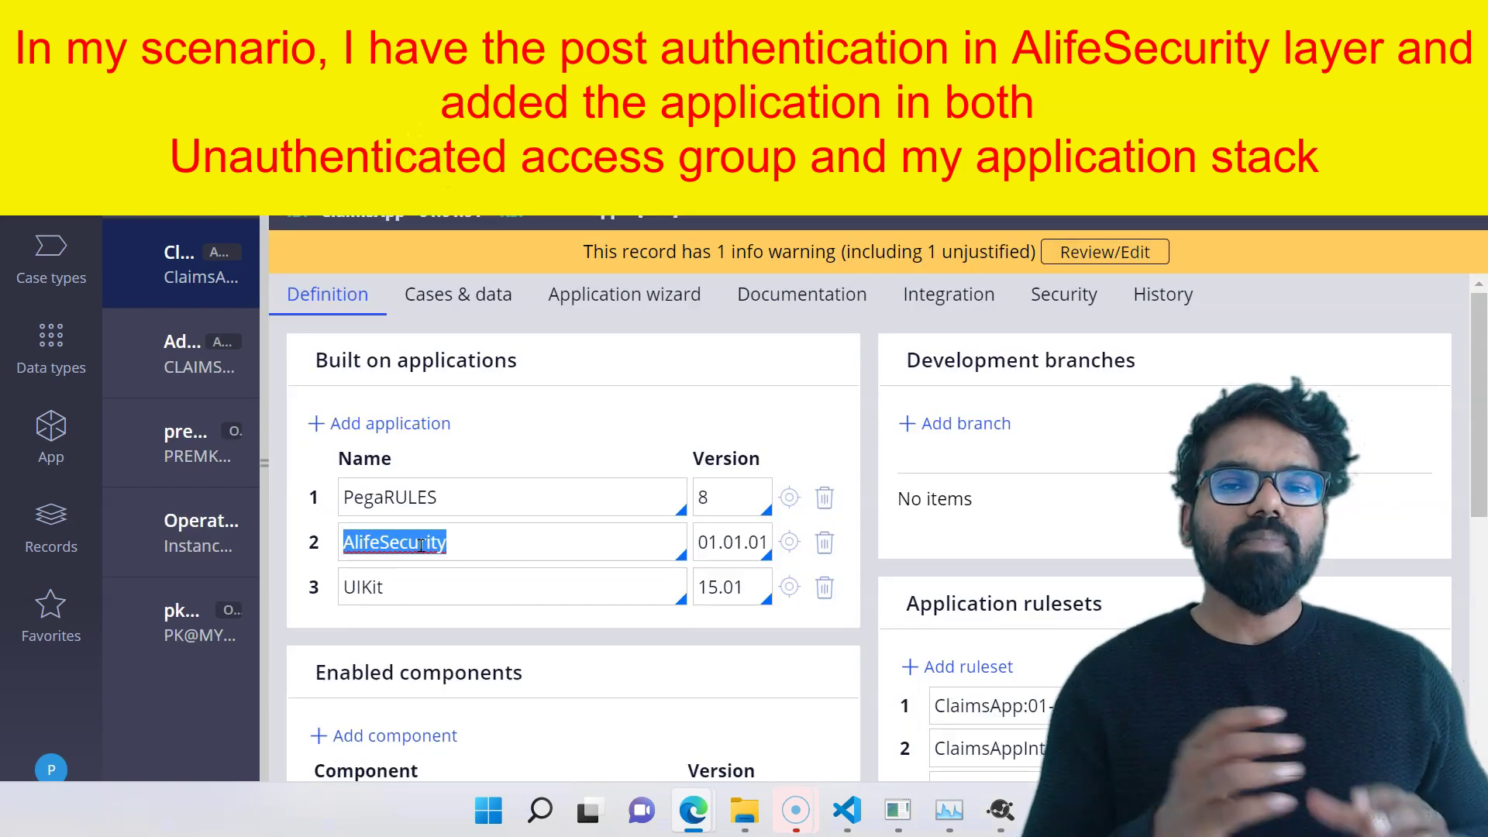